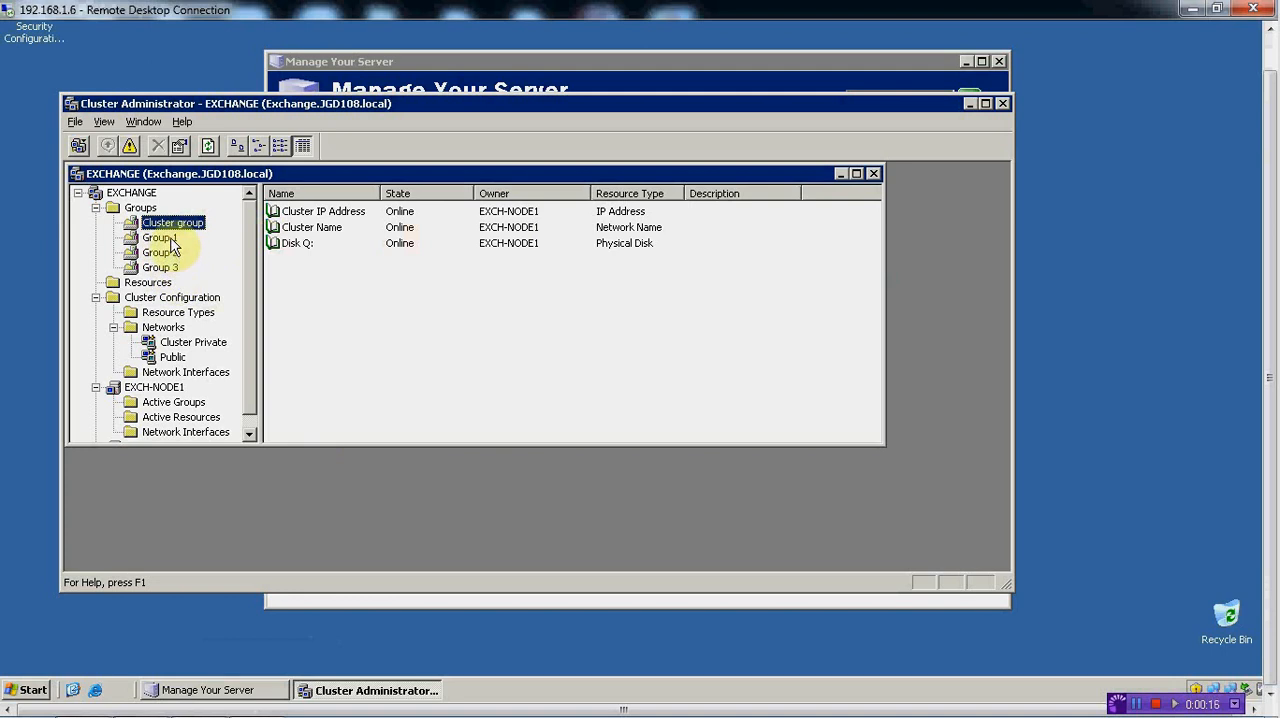
# Rename the cluster group Group 2 as MSDTC
pyautogui.click(171, 242)
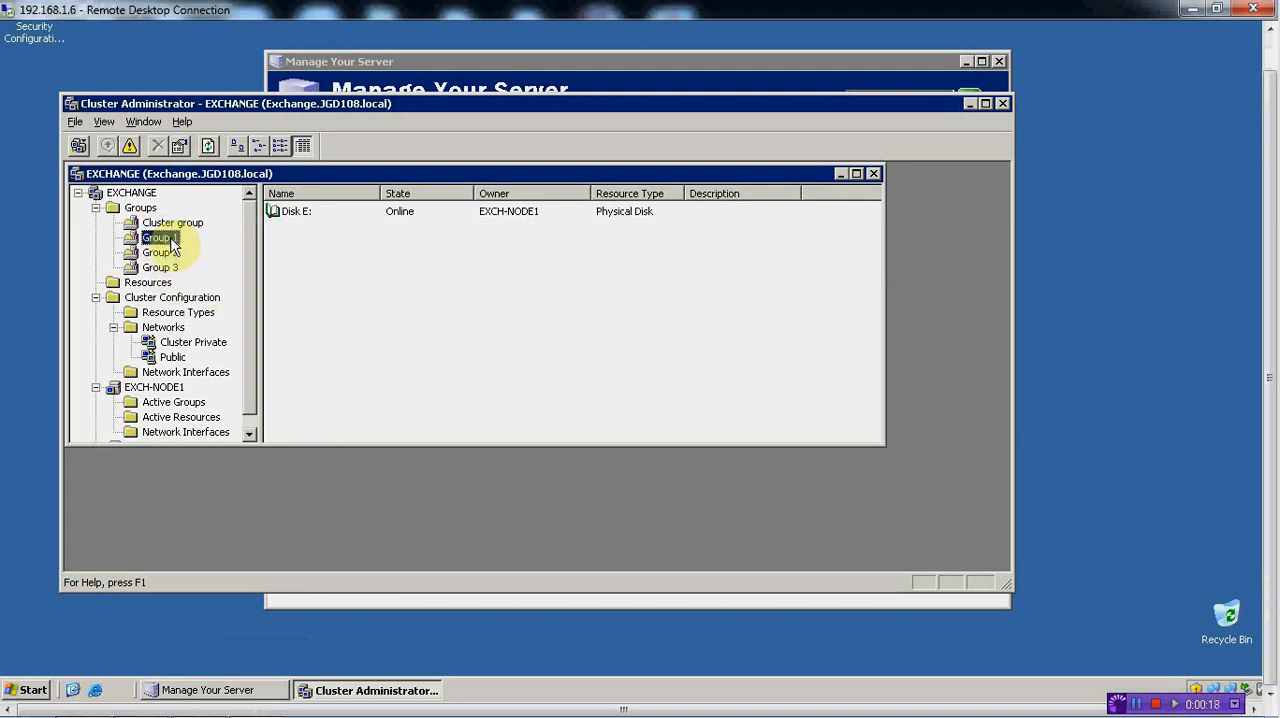
pyautogui.rightClick(171, 245)
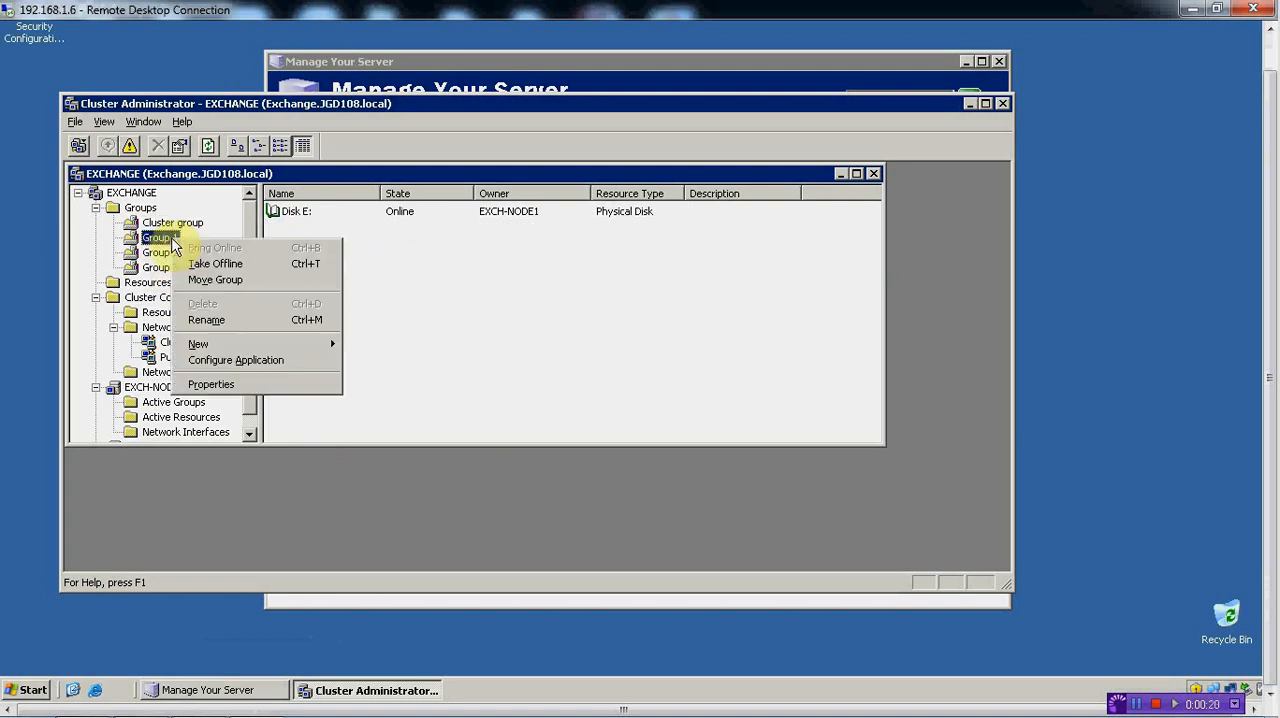
pyautogui.click(160, 252)
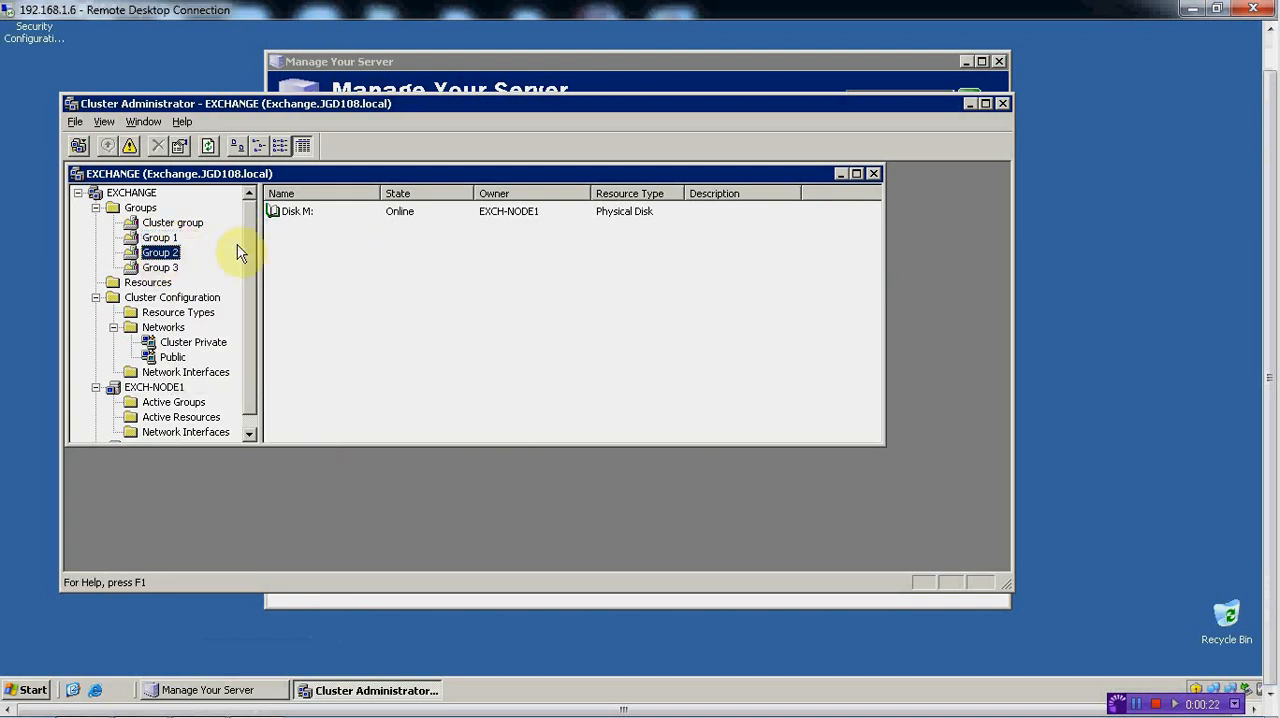
pyautogui.rightClick(168, 256)
pyautogui.click(201, 335)
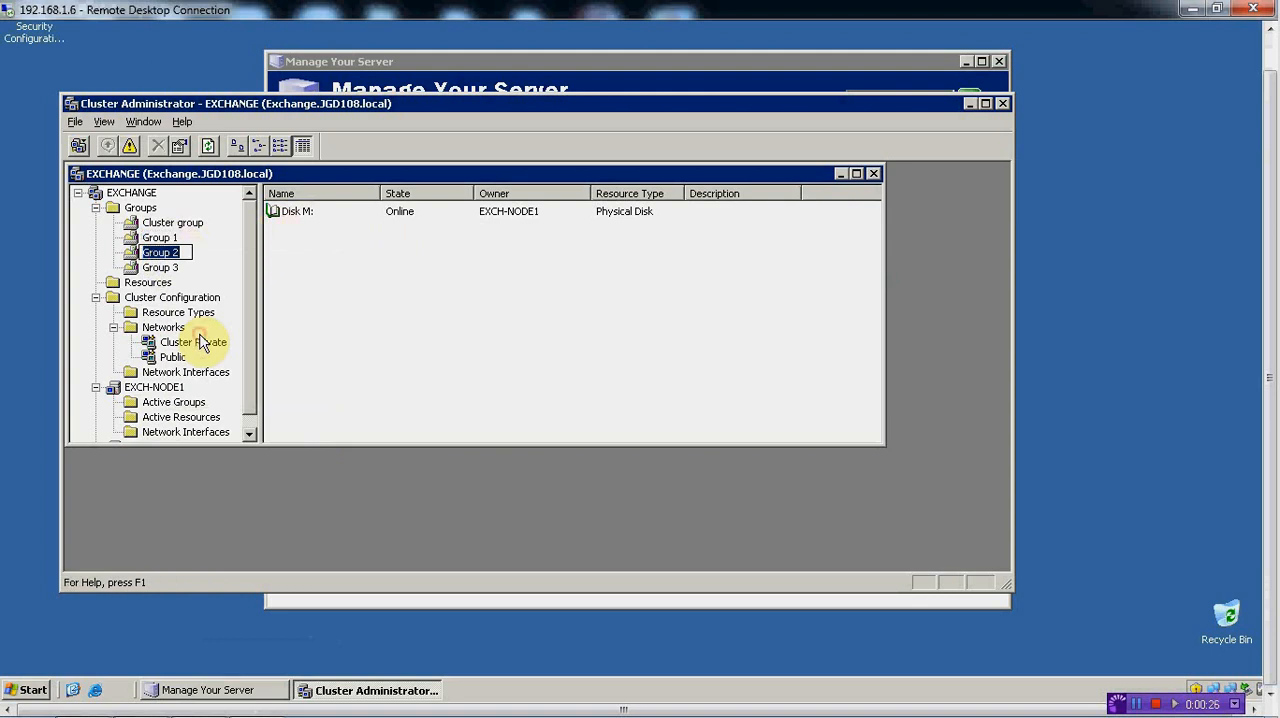
pyautogui.write('MSDTC')
pyautogui.press('Return')
# Start a new resource named MSDTC IP in the MSDTC group with the resource type IP Address
pyautogui.rightClick(287, 235)
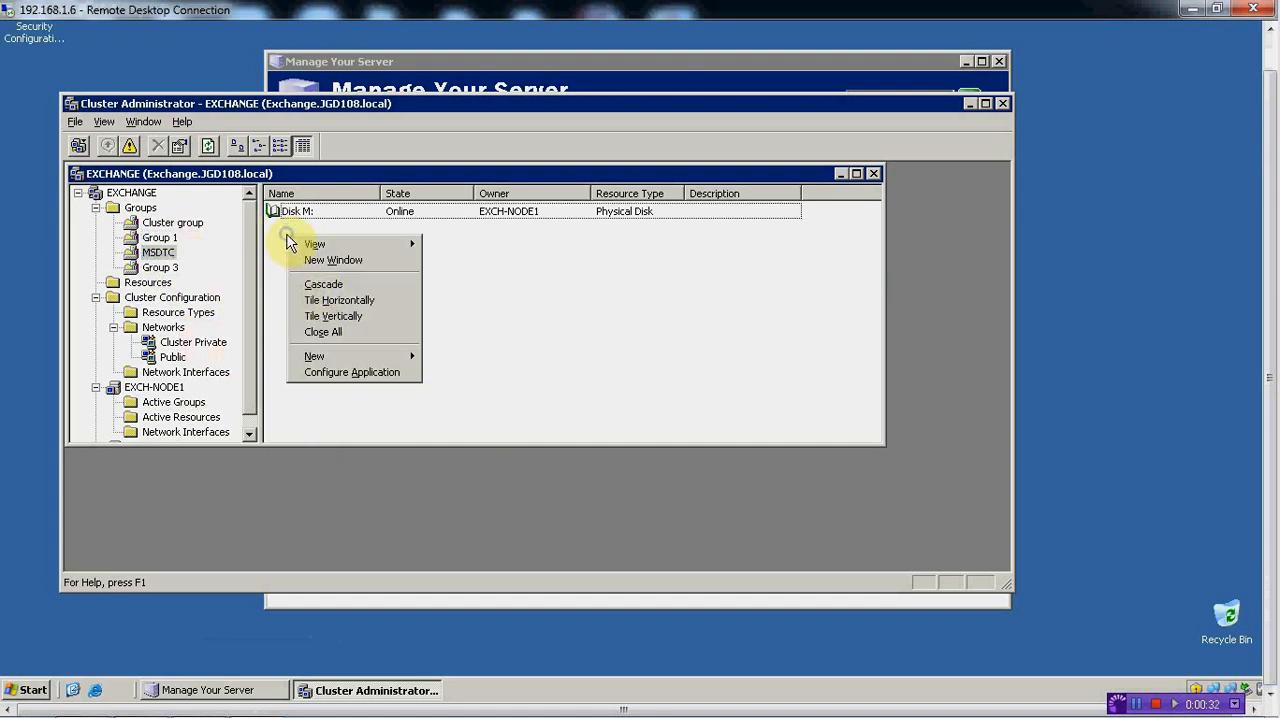
pyautogui.moveTo(405, 357)
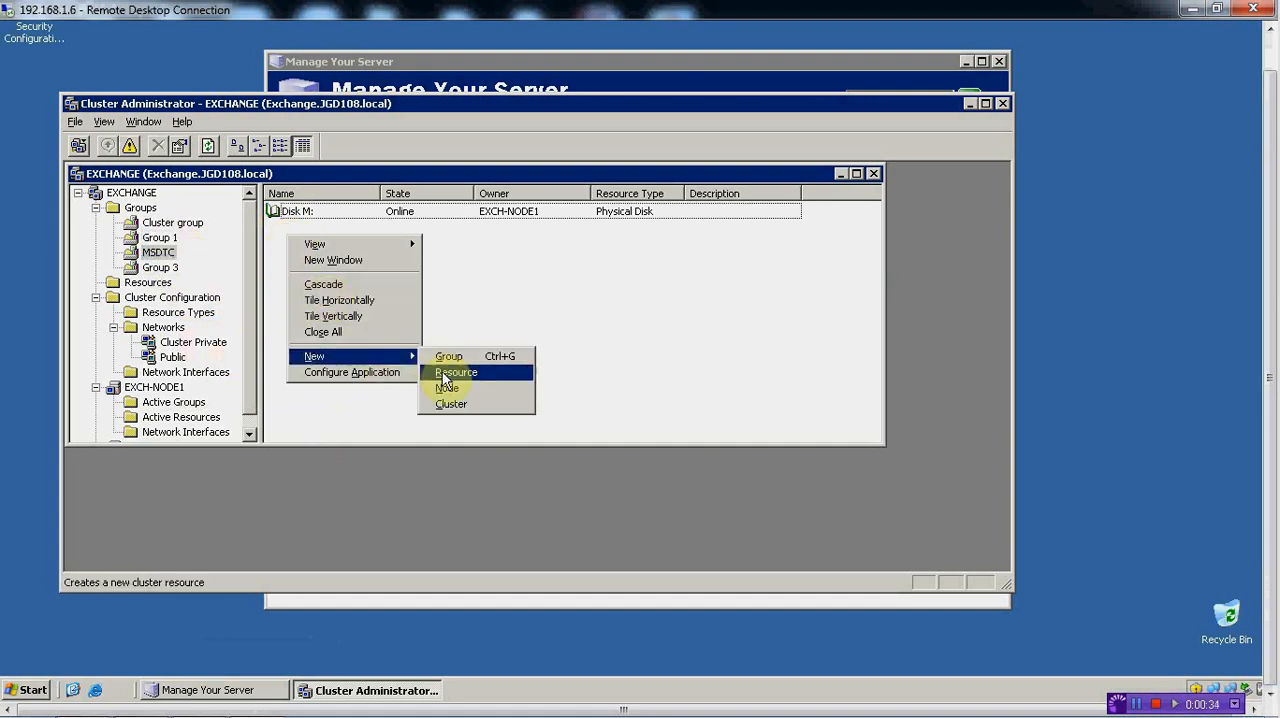
pyautogui.click(444, 376)
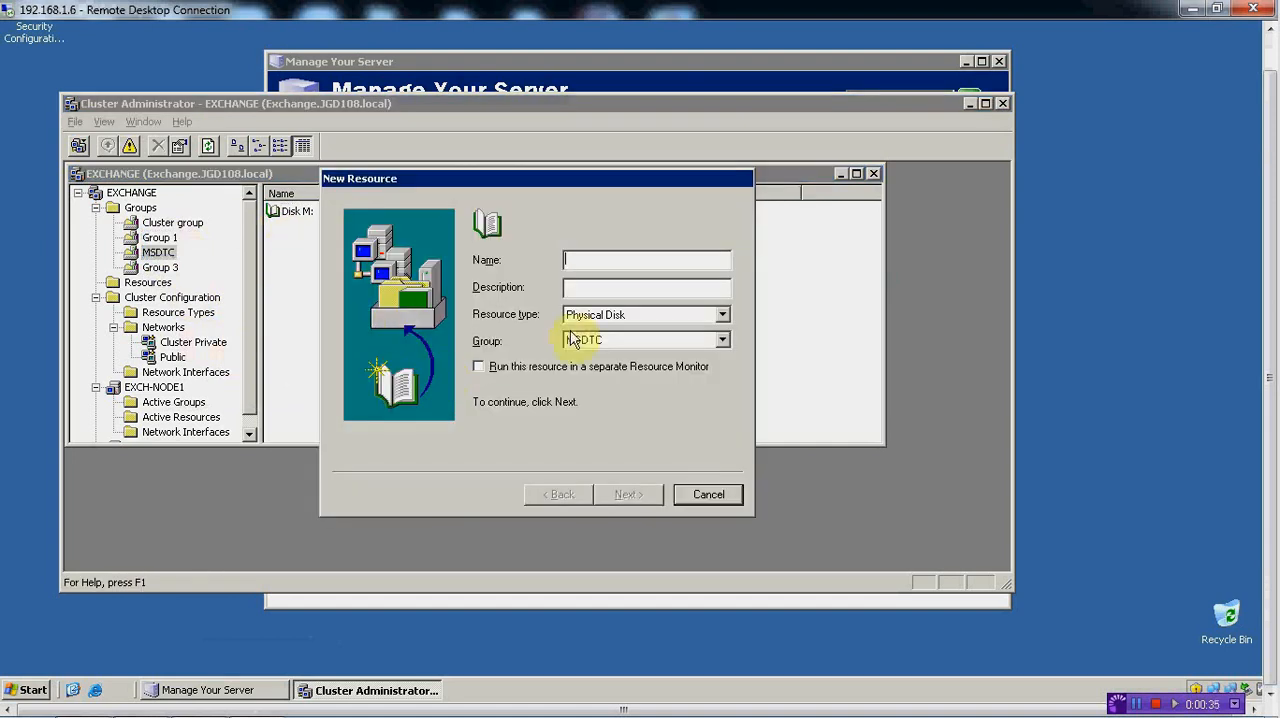
pyautogui.click(723, 316)
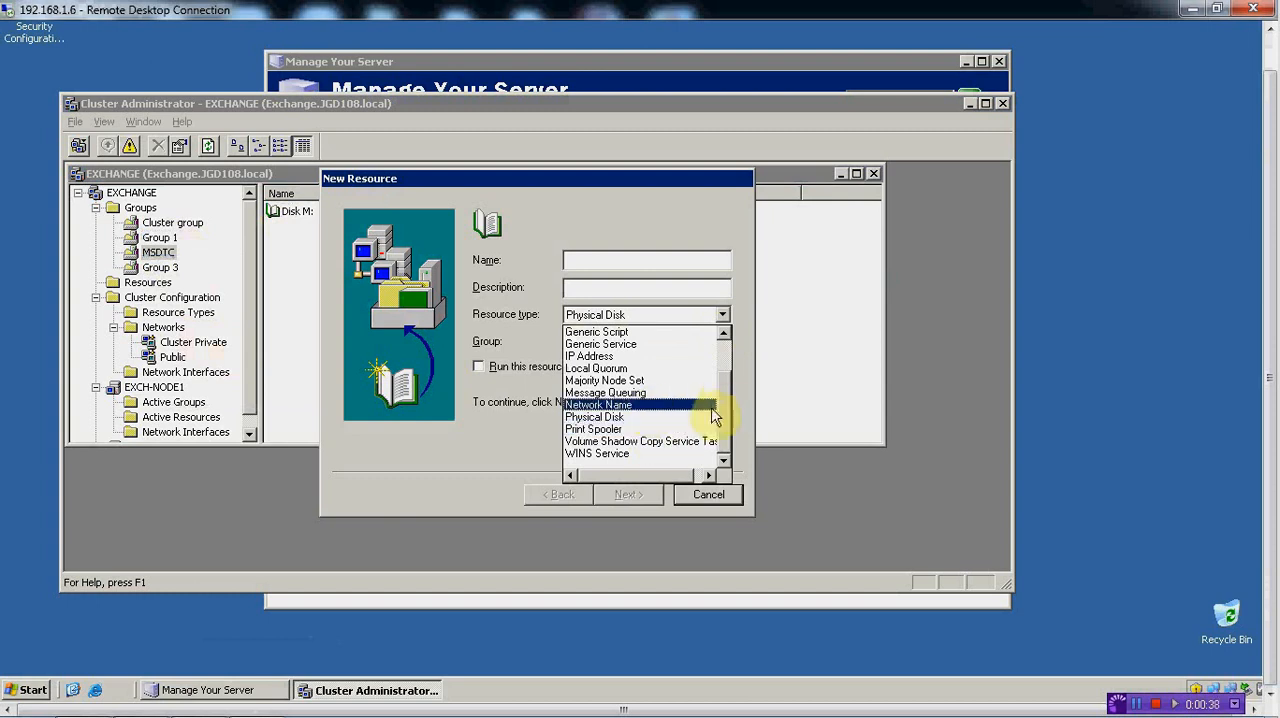
pyautogui.moveTo(728, 401); pyautogui.dragTo(734, 384)
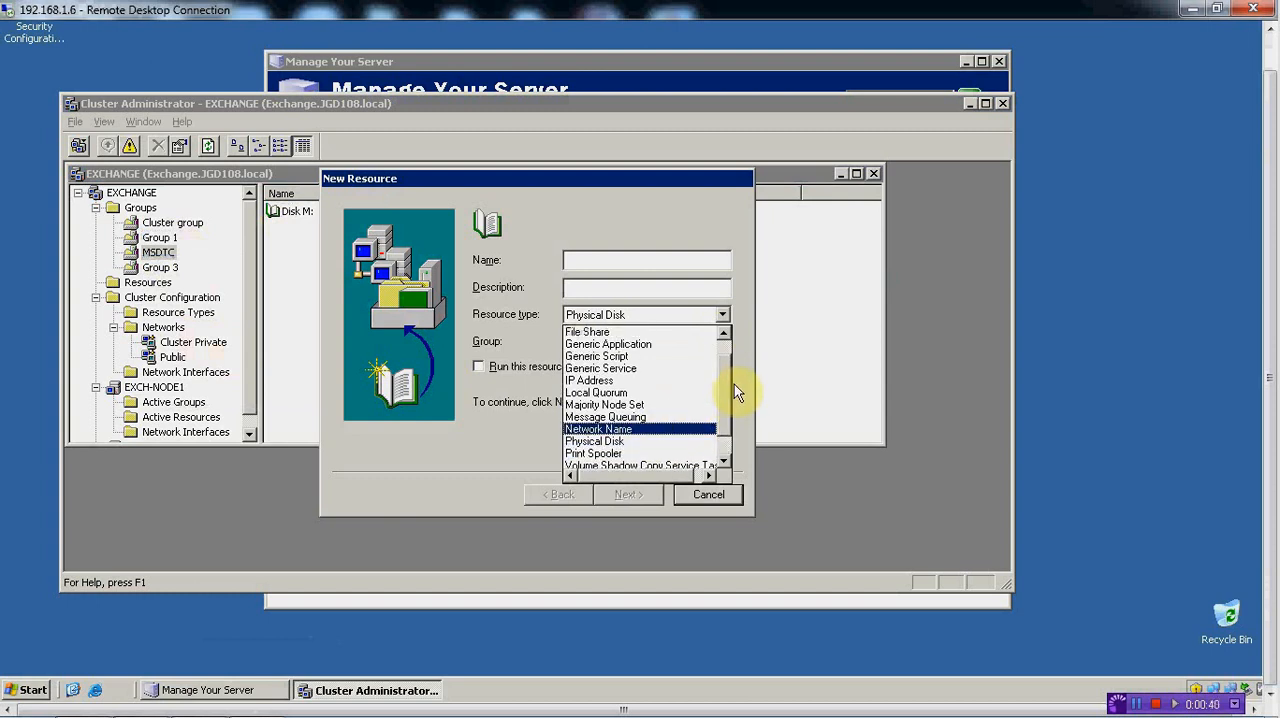
pyautogui.click(613, 383)
pyautogui.click(609, 263)
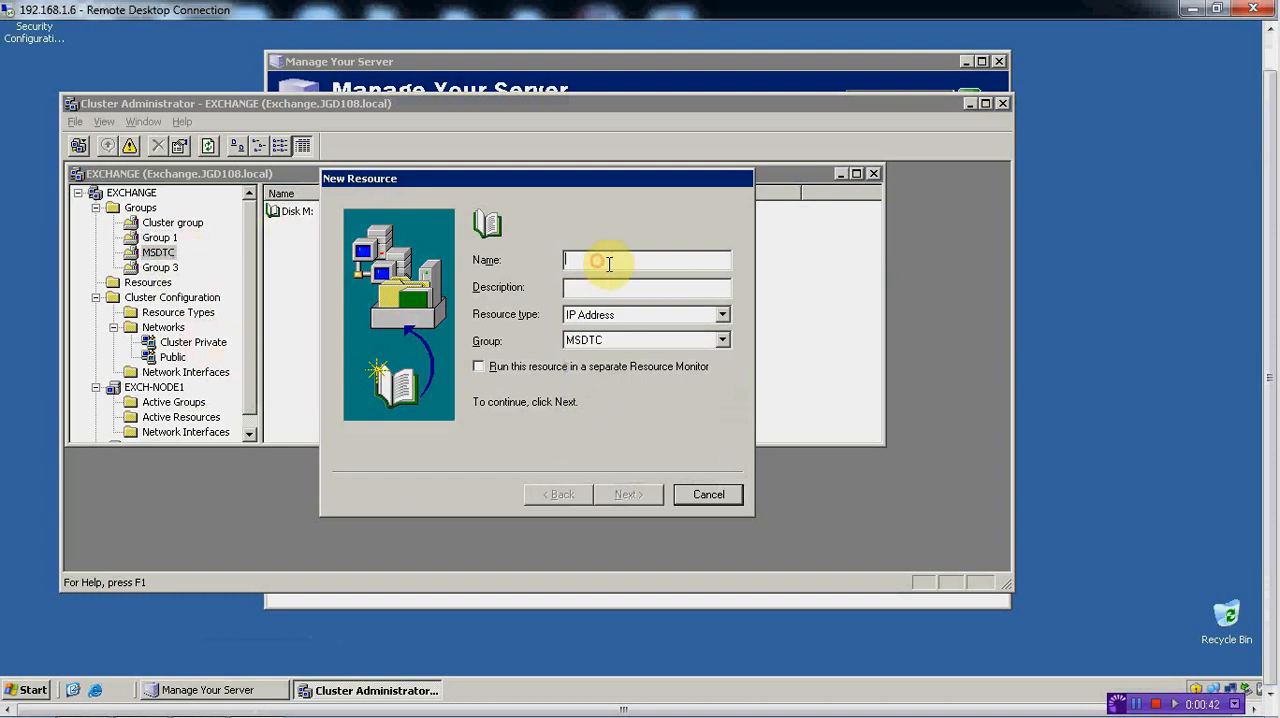
pyautogui.write('MSDTC IP')
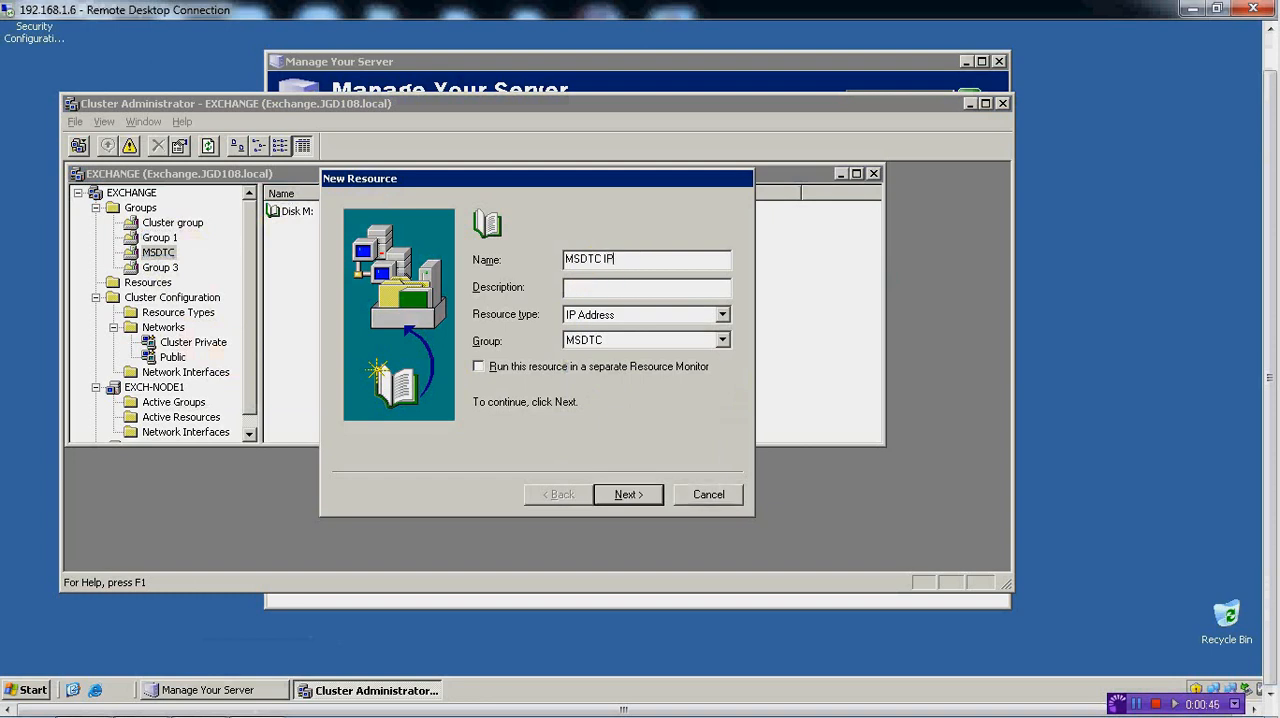
pyautogui.click(638, 494)
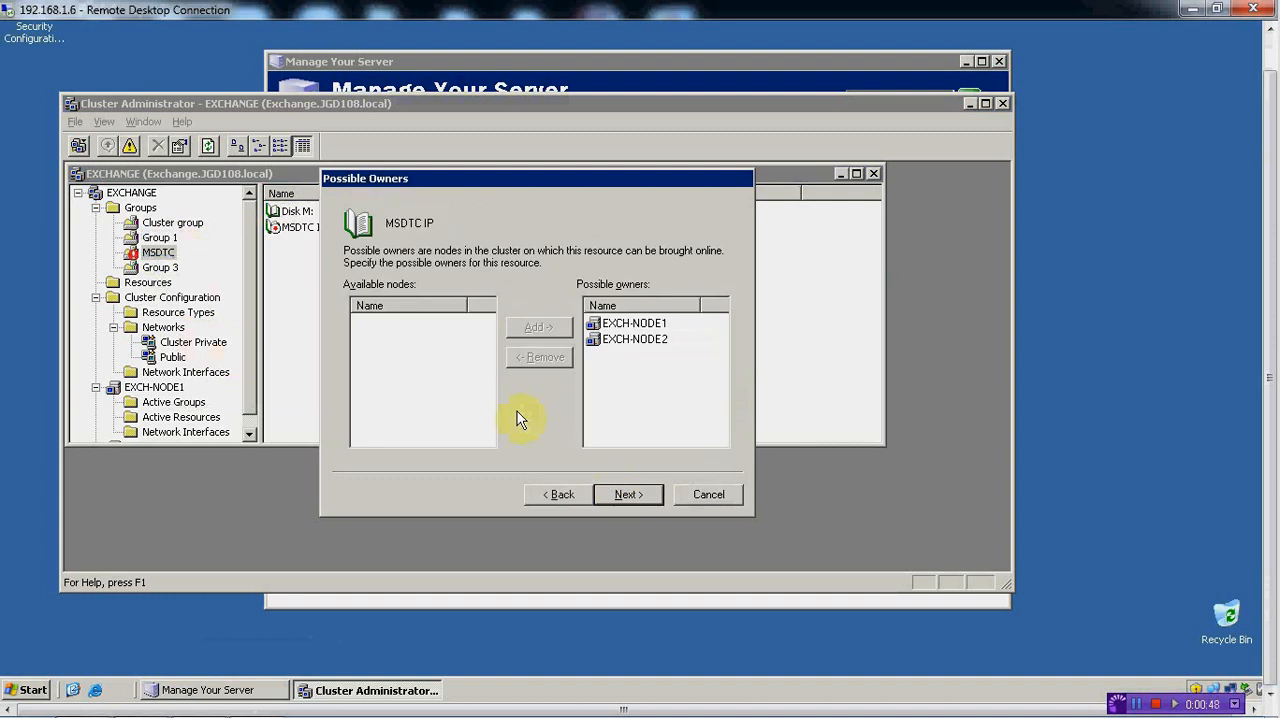
# Keep both nodes as possible owners of MSDTC IP, add no dependencies, and set its address to 192.168.1.9
pyautogui.click(622, 492)
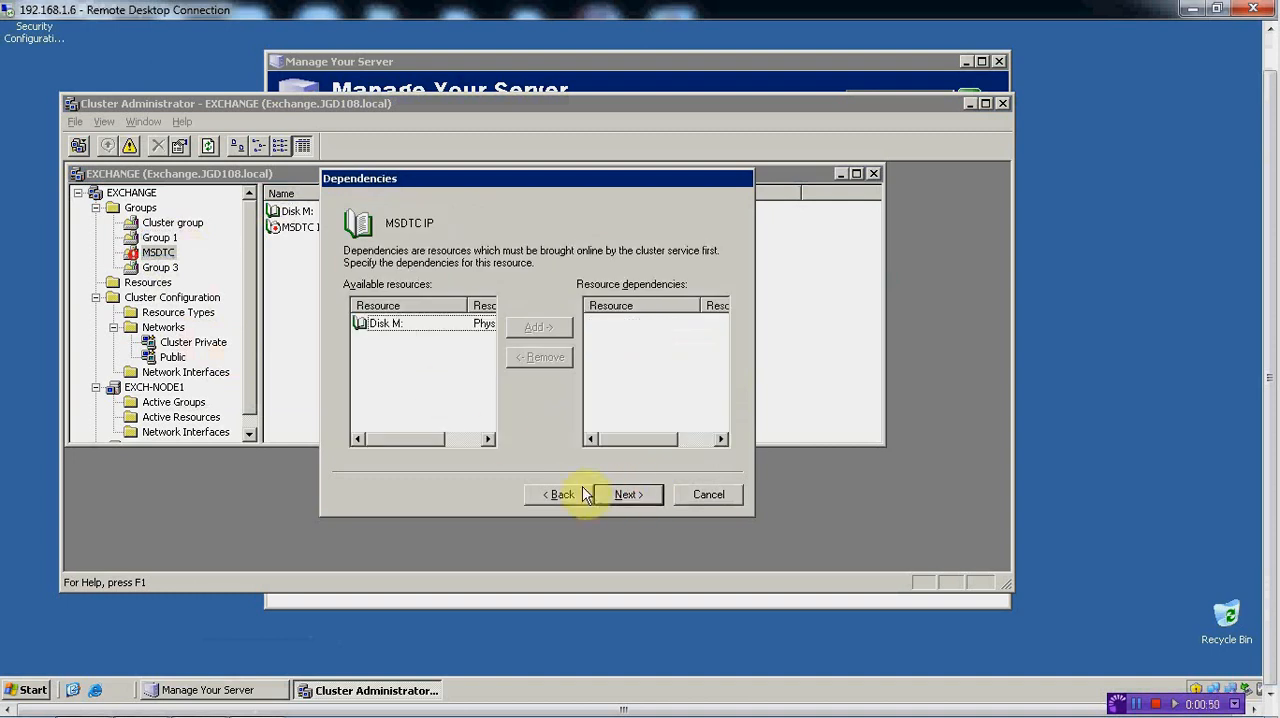
pyautogui.click(612, 498)
pyautogui.write('19')
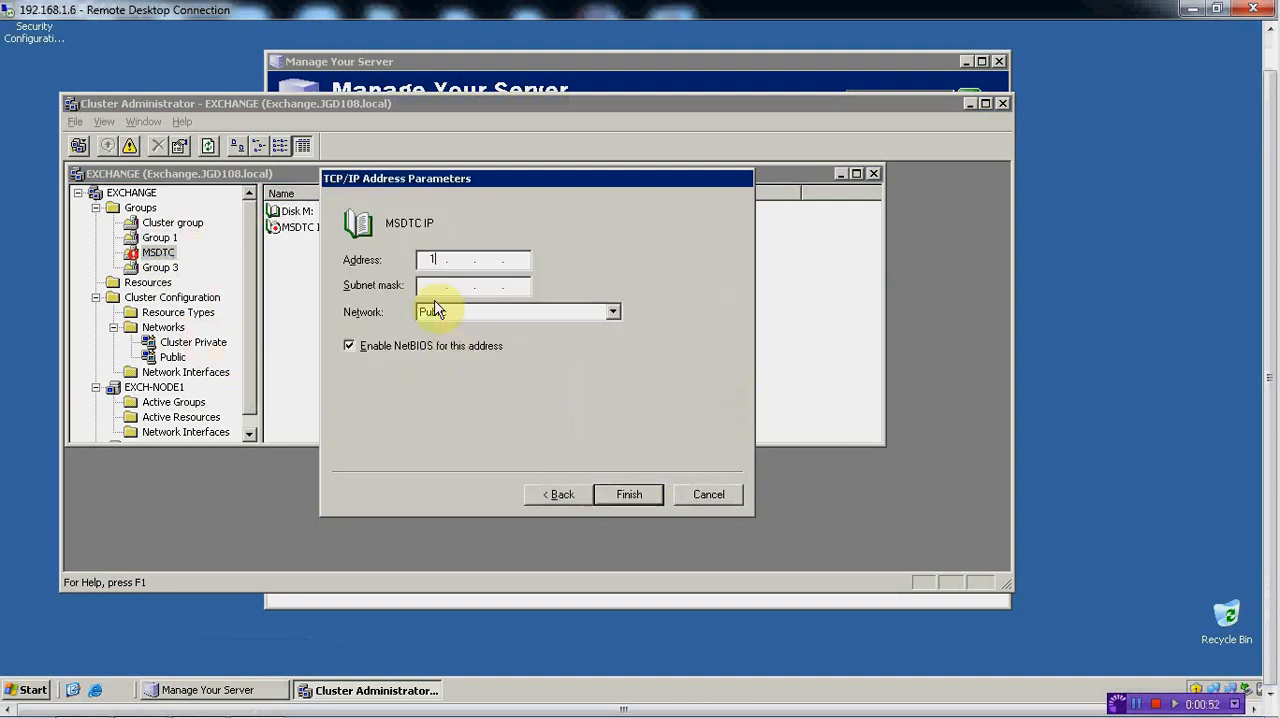
pyautogui.write('2 . 168 . 1')
pyautogui.write('9')
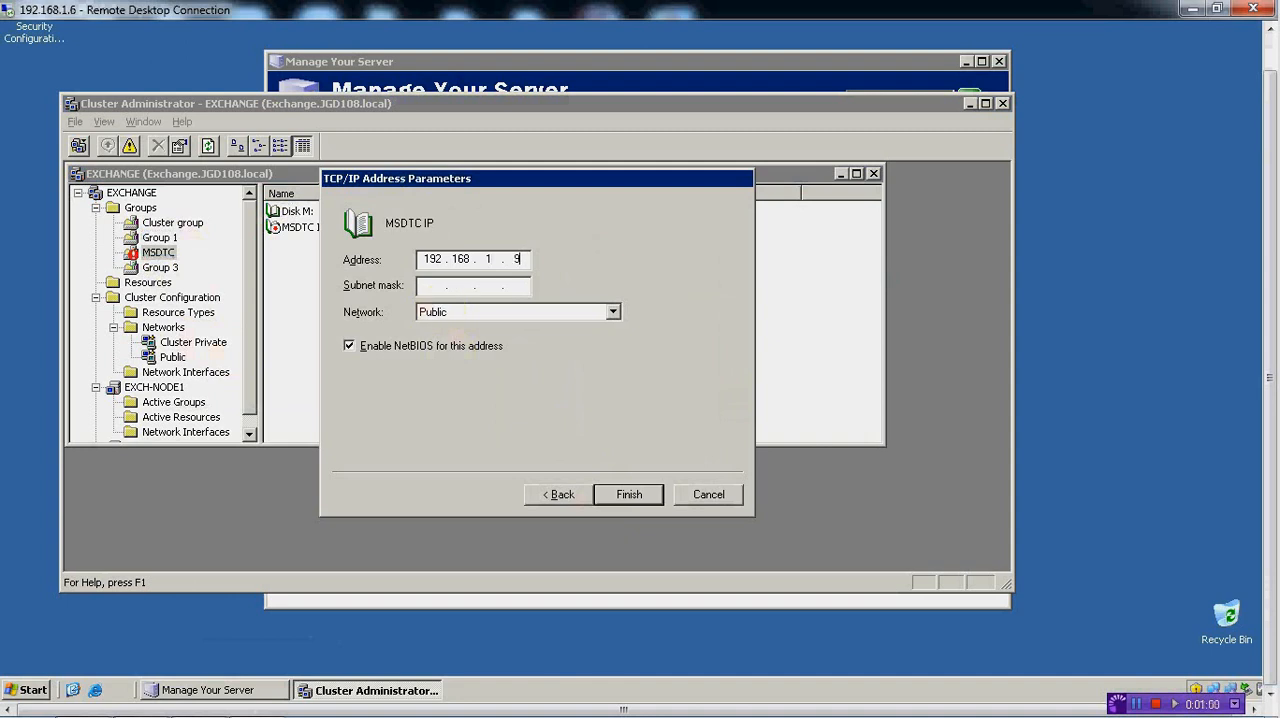
# Assign the MSDTC IP resource to the Public network and finish creating it
pyautogui.click(614, 314)
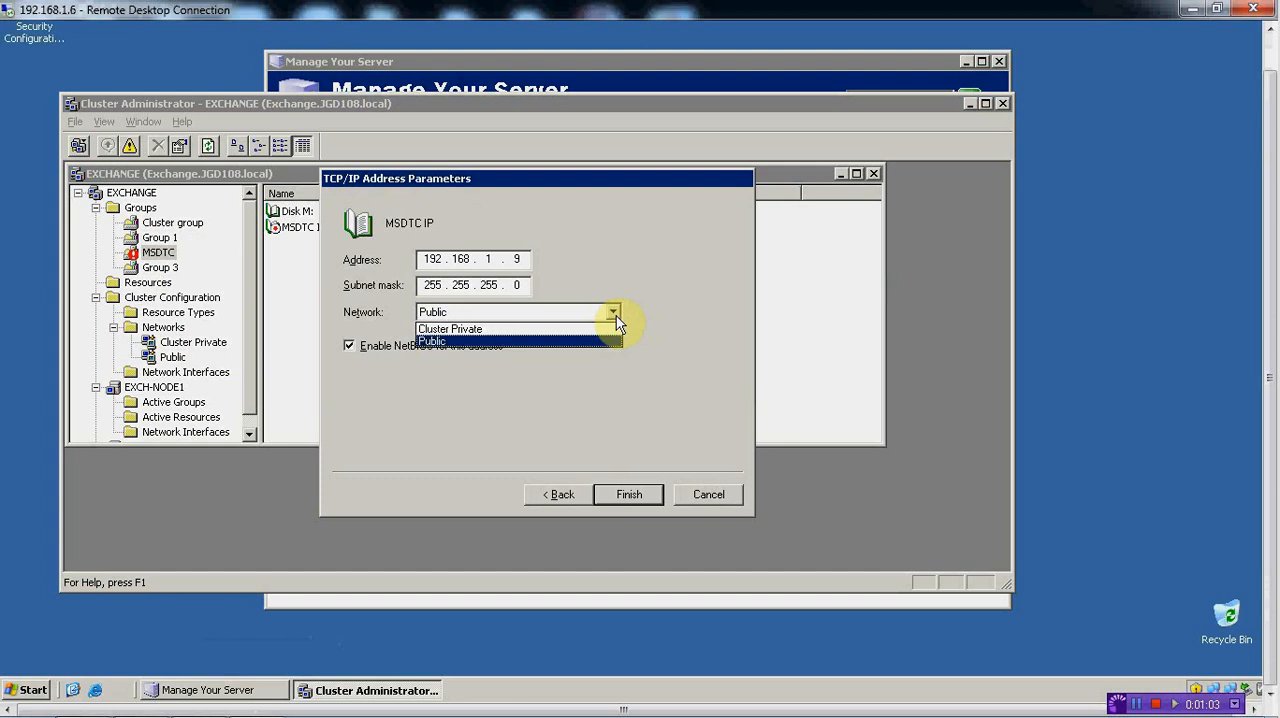
pyautogui.click(460, 342)
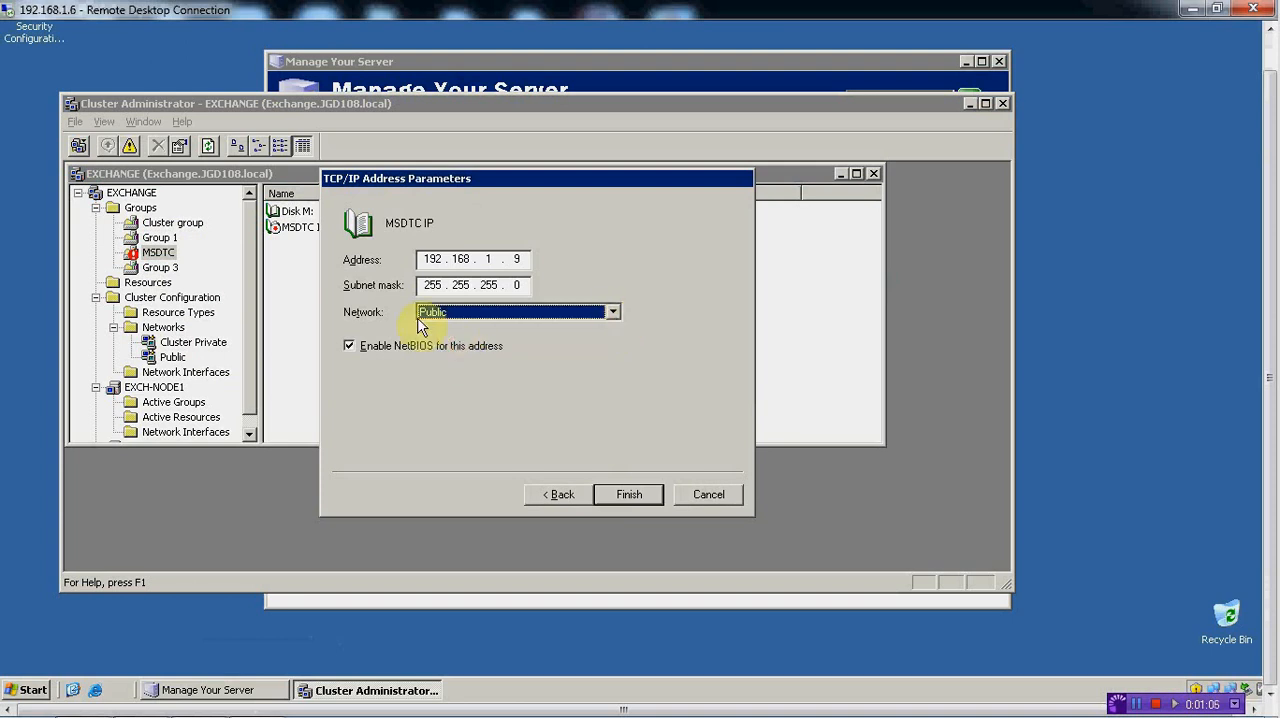
pyautogui.click(612, 312)
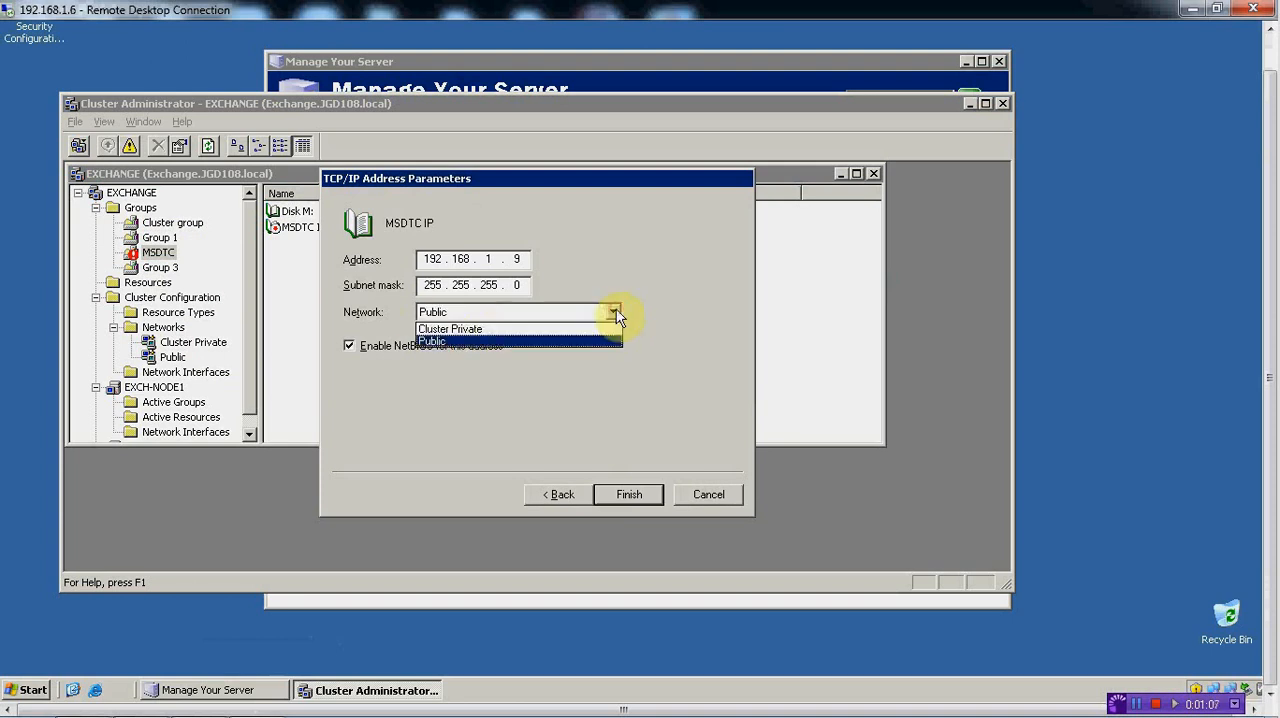
pyautogui.click(447, 342)
pyautogui.click(628, 496)
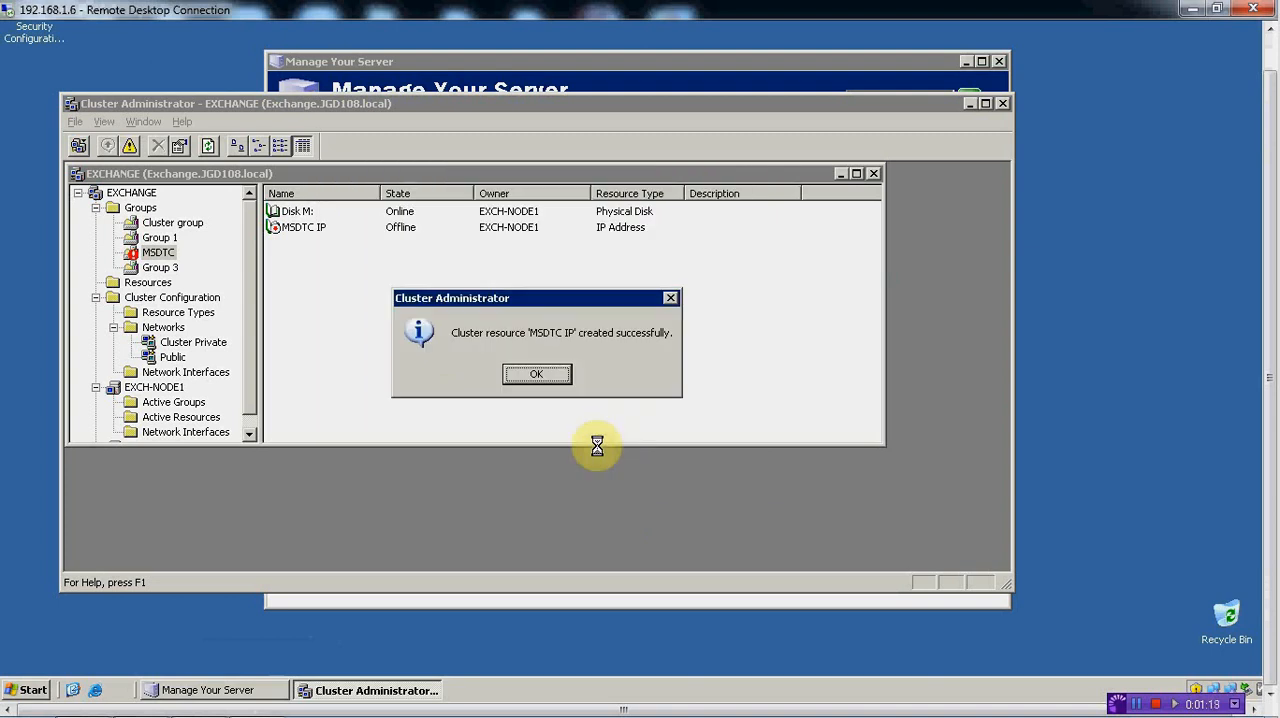
pyautogui.click(557, 386)
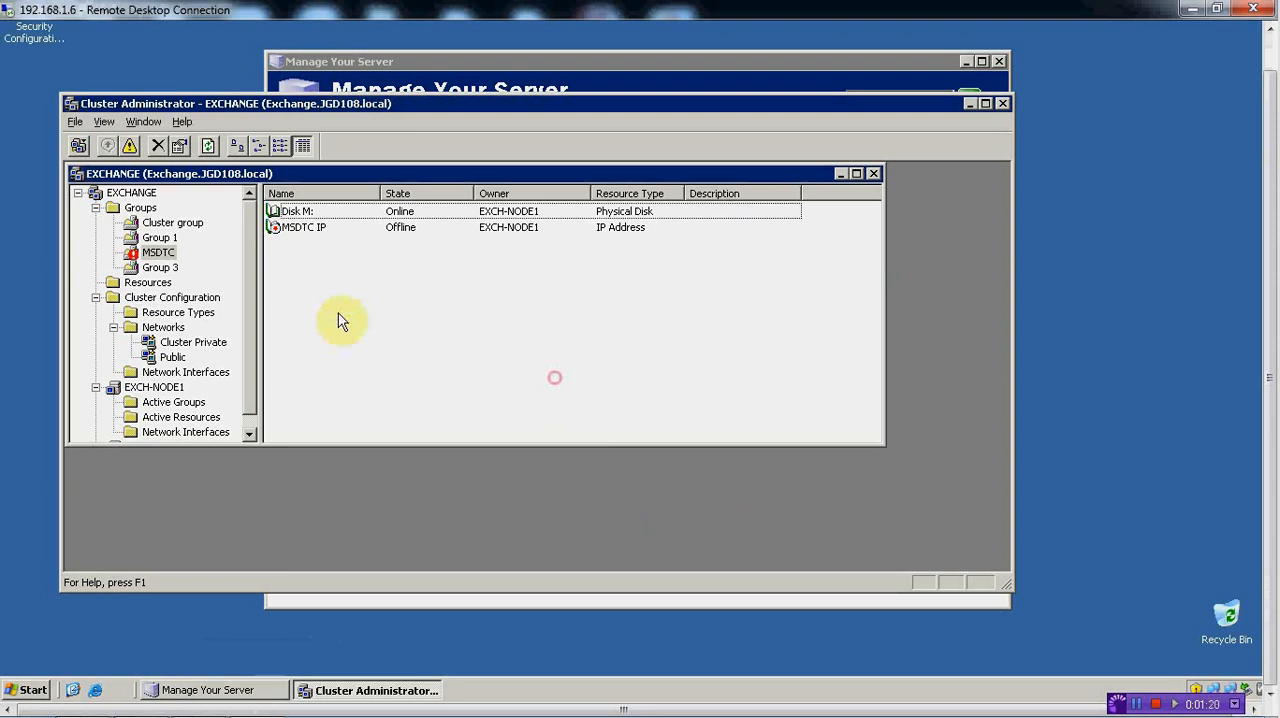
# Start a new resource named MSDTC Name in the MSDTC group with the resource type Network Name
pyautogui.rightClick(319, 265)
pyautogui.moveTo(398, 386)
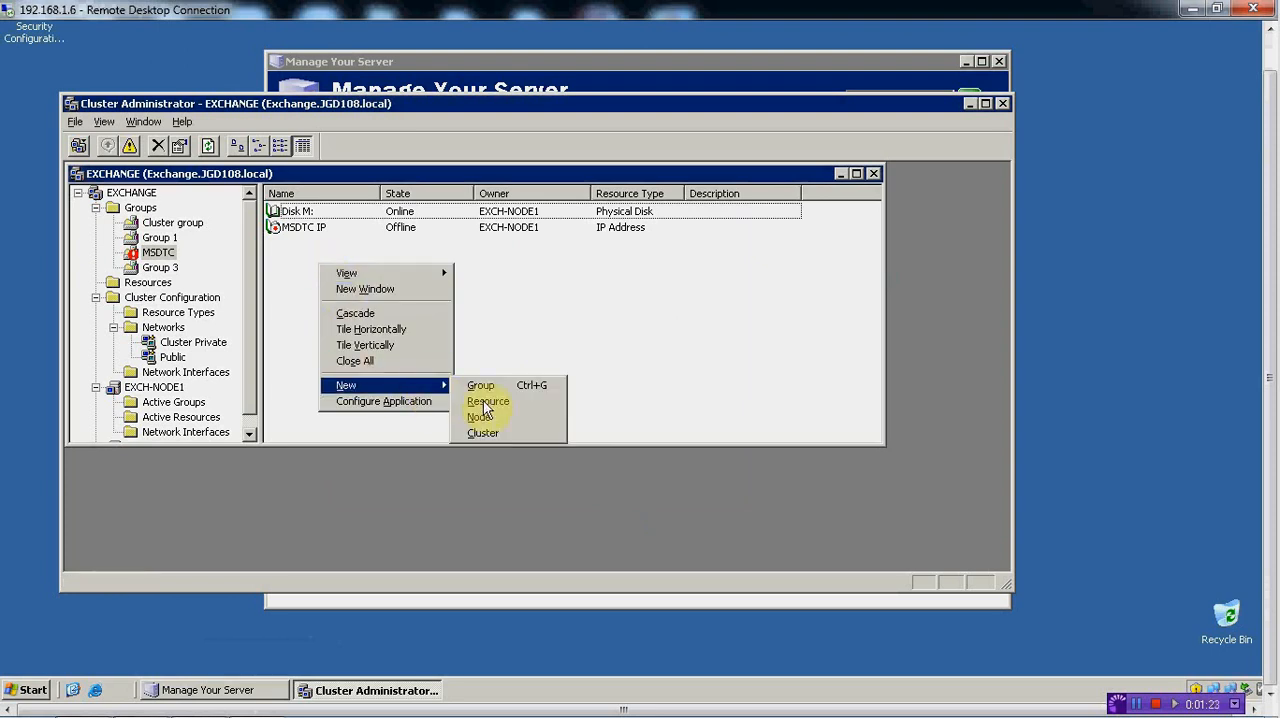
pyautogui.click(486, 402)
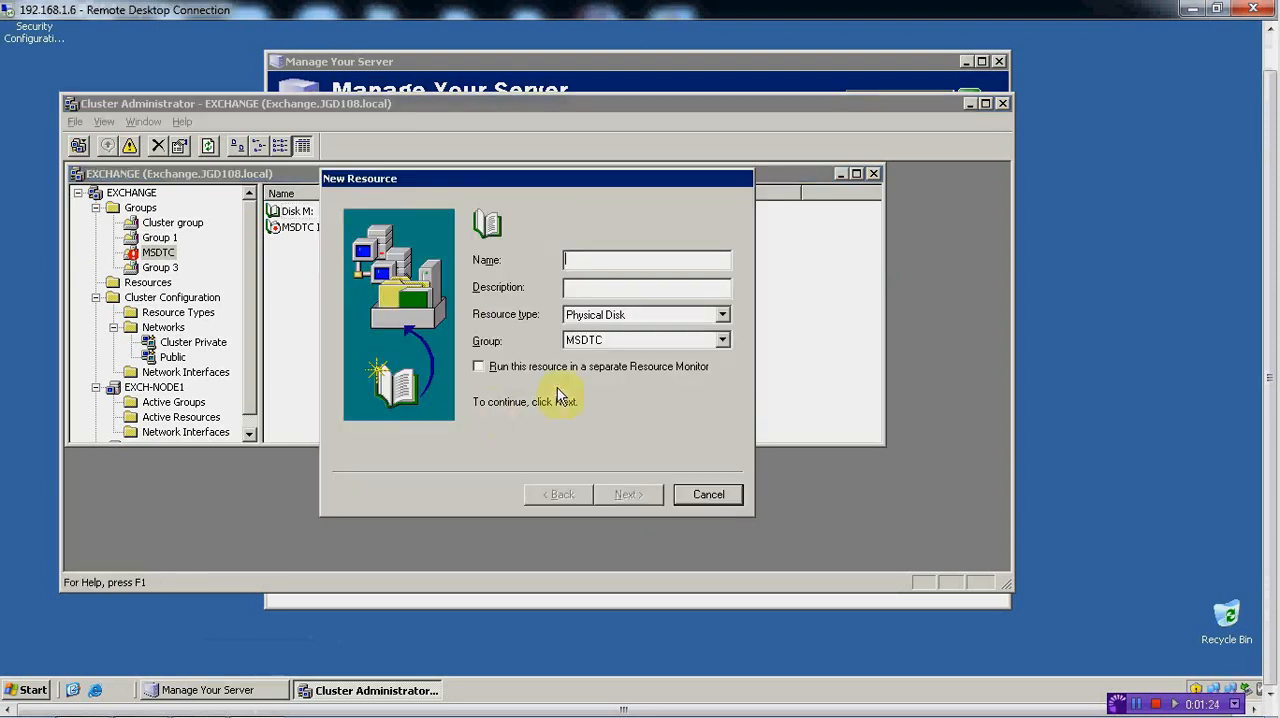
pyautogui.click(727, 318)
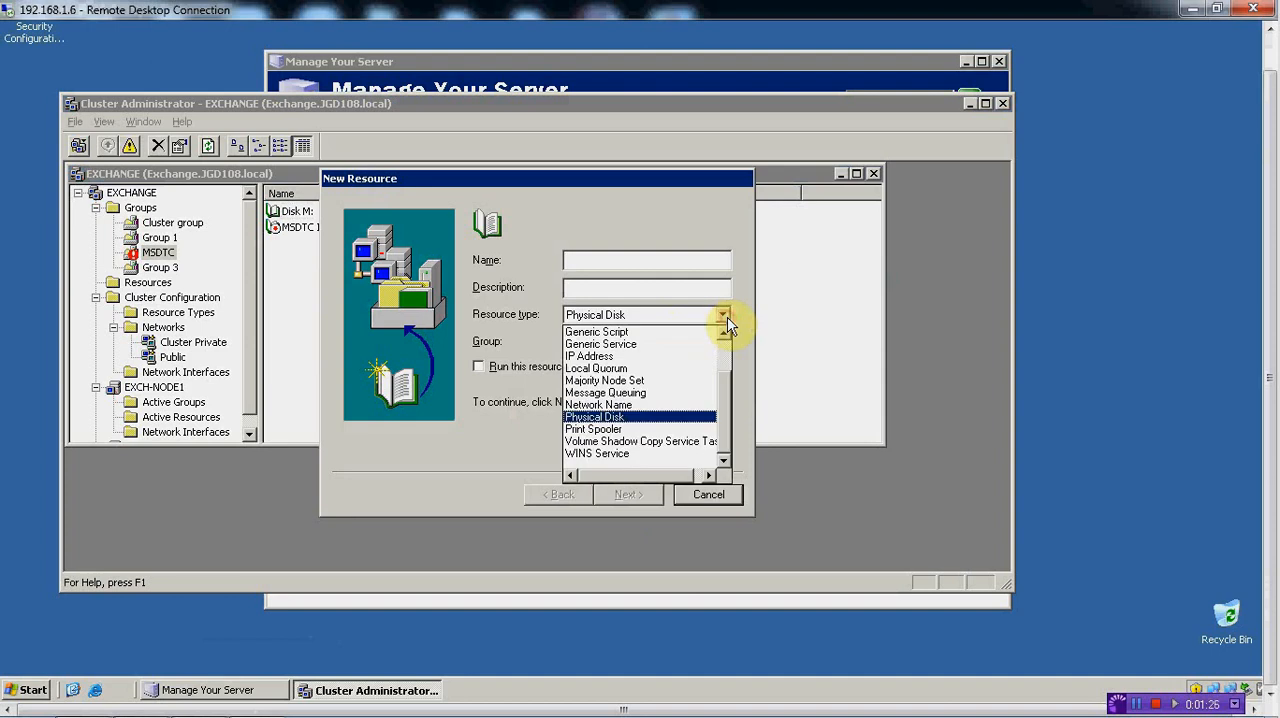
pyautogui.click(643, 406)
pyautogui.click(583, 262)
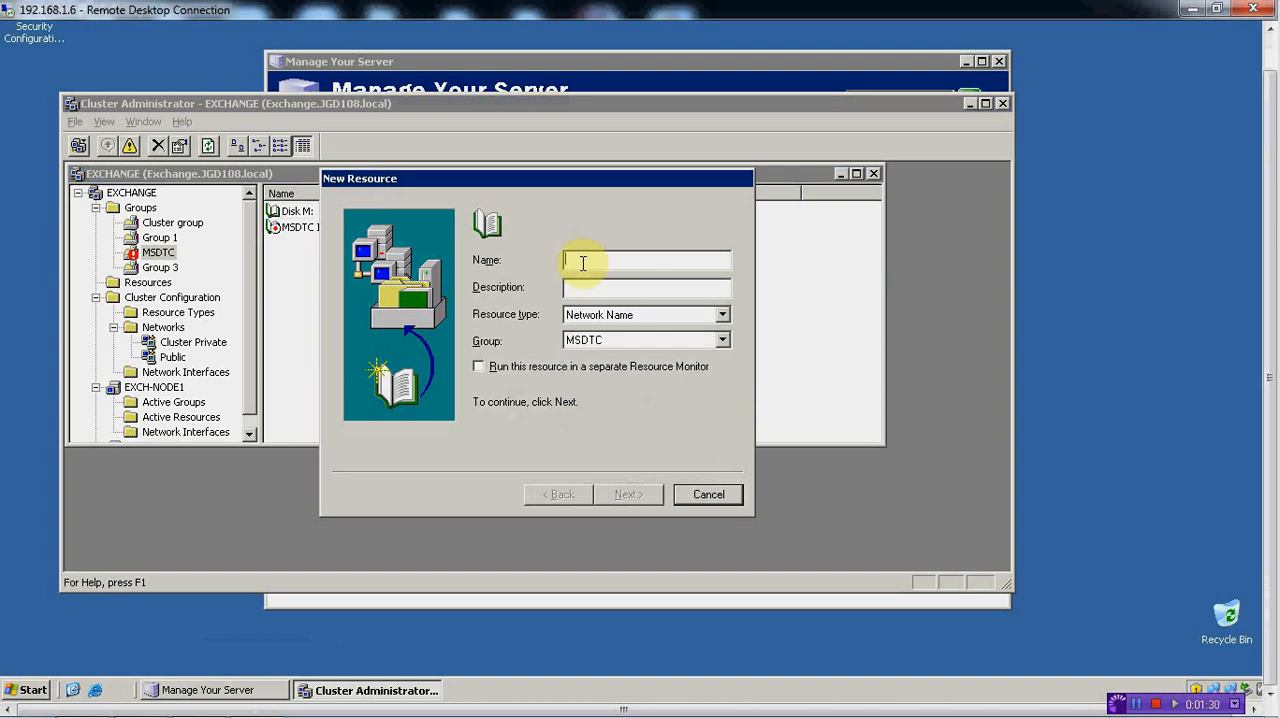
pyautogui.write('MSDTC')
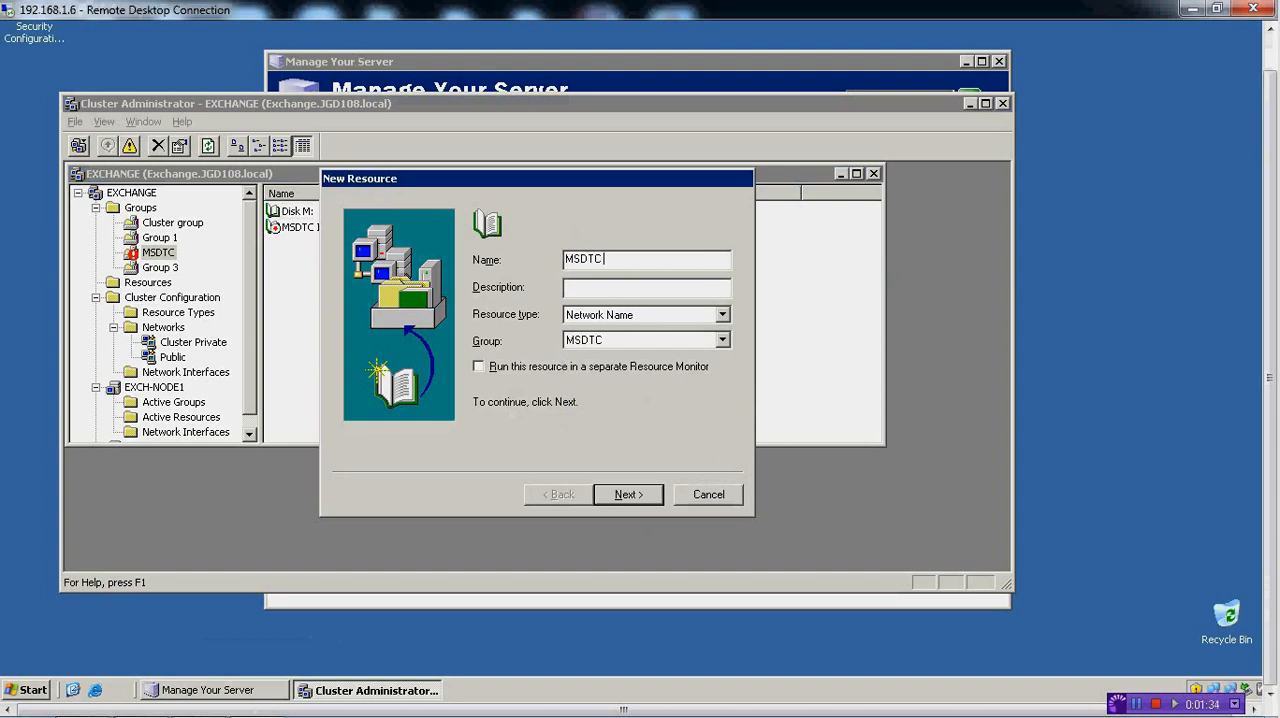
pyautogui.write(' Name')
pyautogui.click(622, 493)
# Keep the default possible owners for MSDTC Name and add MSDTC IP as its resource dependency
pyautogui.click(625, 494)
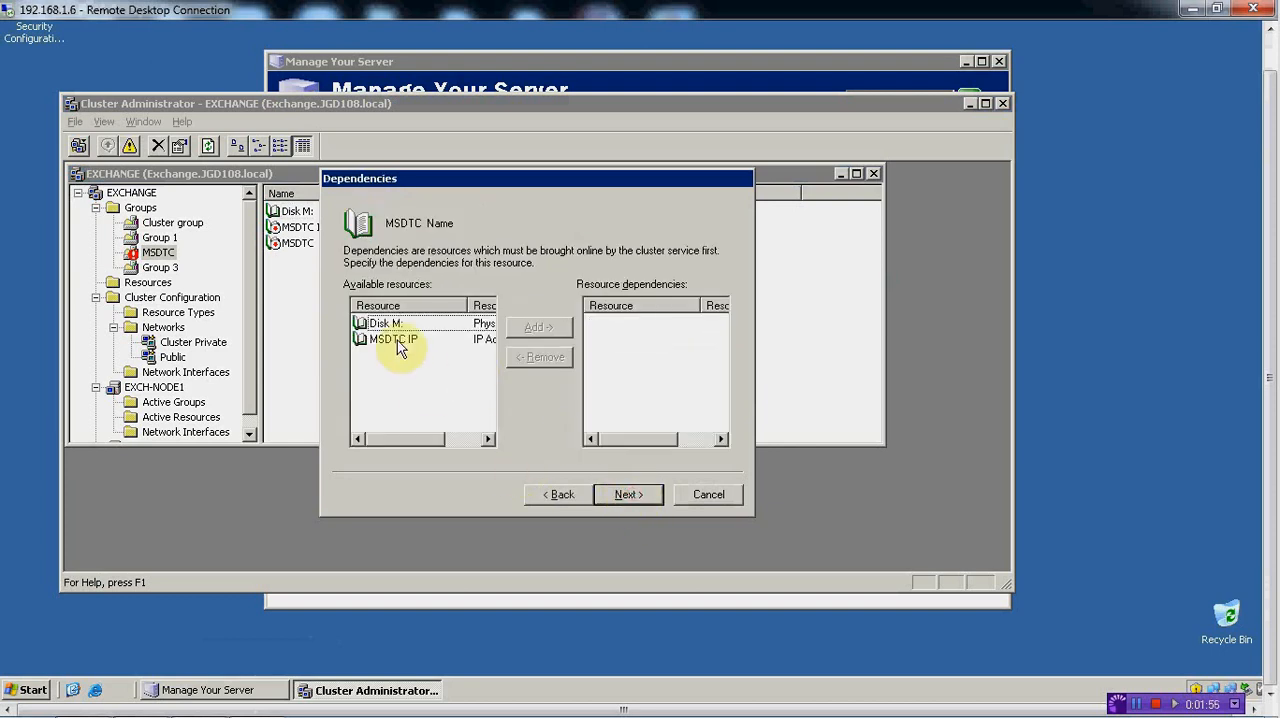
pyautogui.click(398, 340)
pyautogui.click(539, 327)
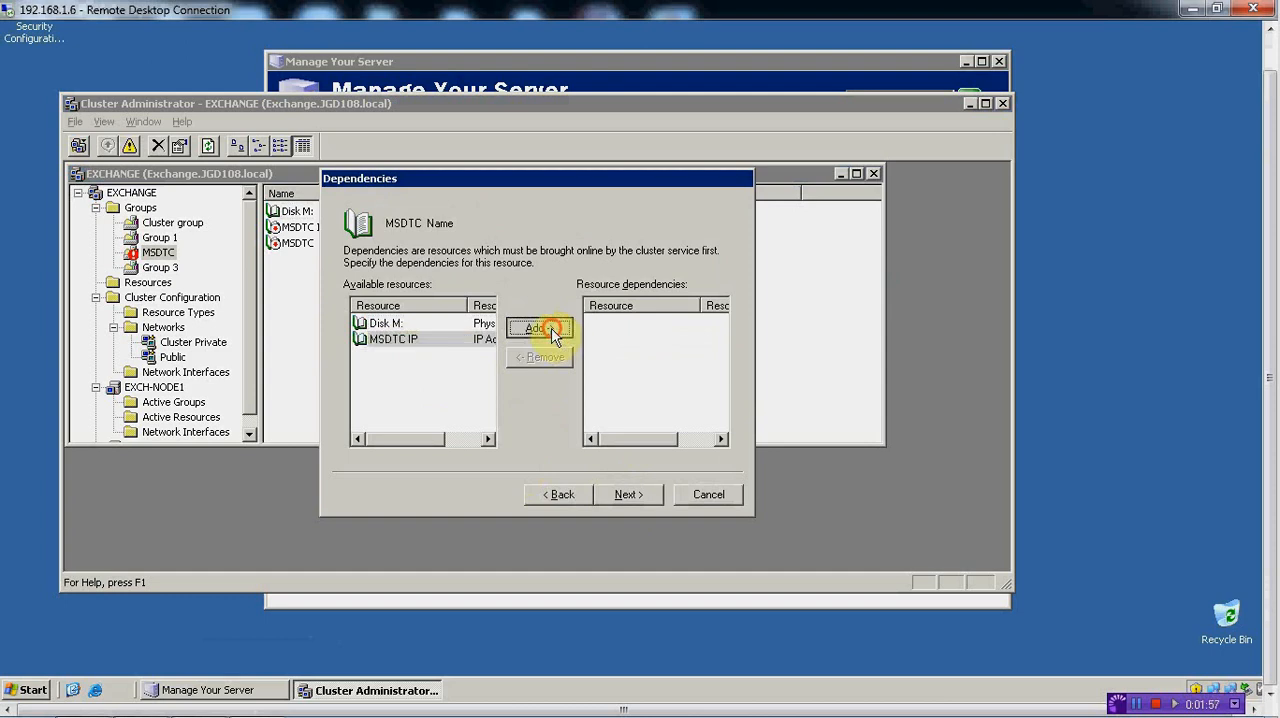
pyautogui.click(628, 494)
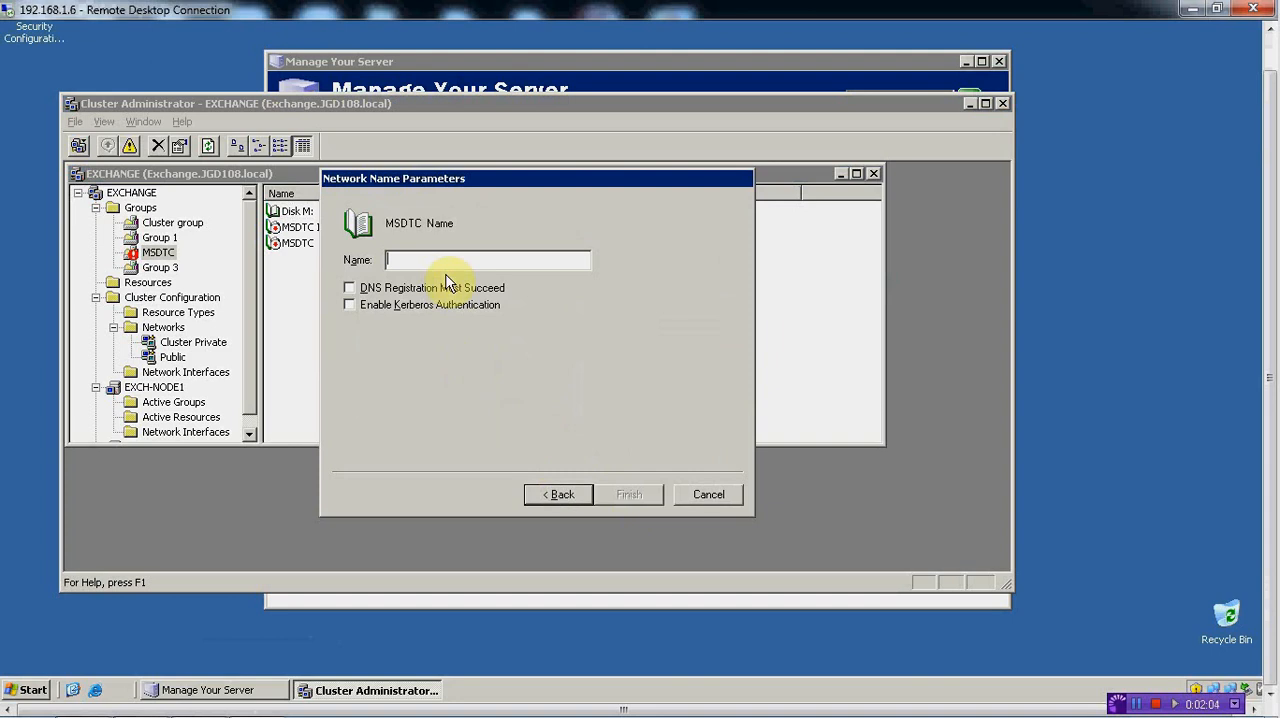
# Set the network name to MSDTC, enable Kerberos authentication, and finish creating the resource
pyautogui.write('MS')
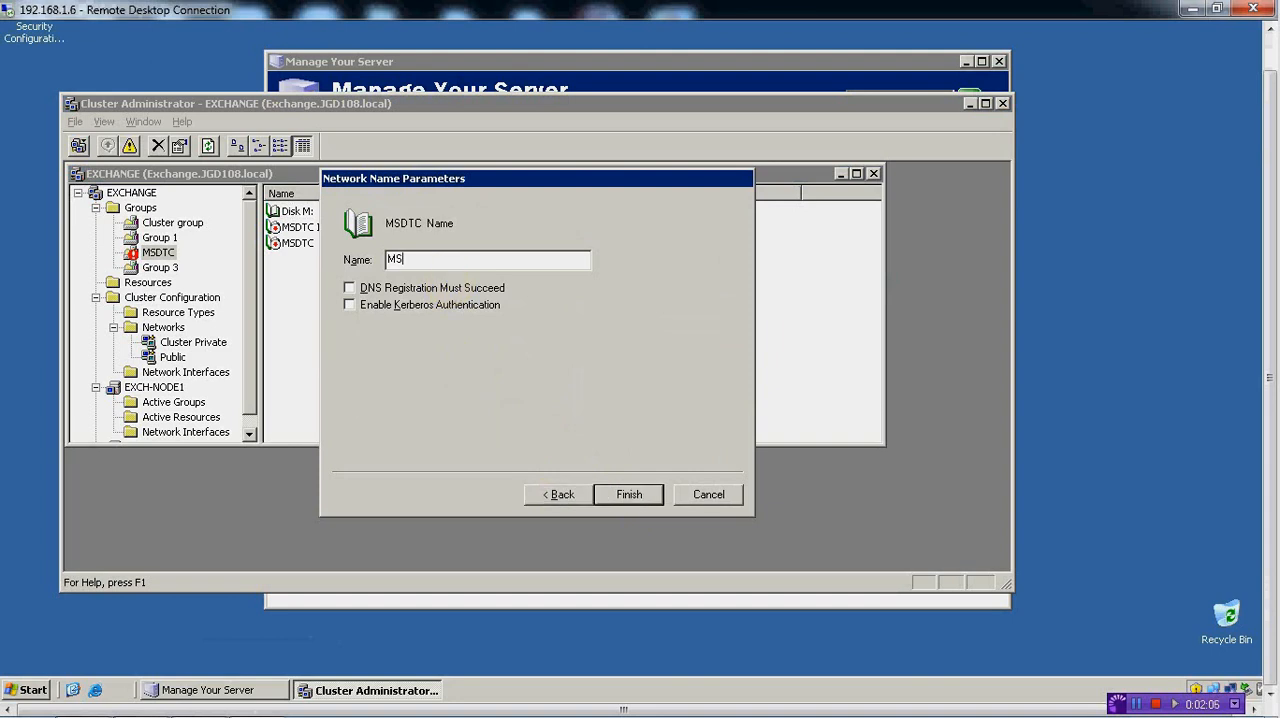
pyautogui.write('DTC')
pyautogui.click(393, 306)
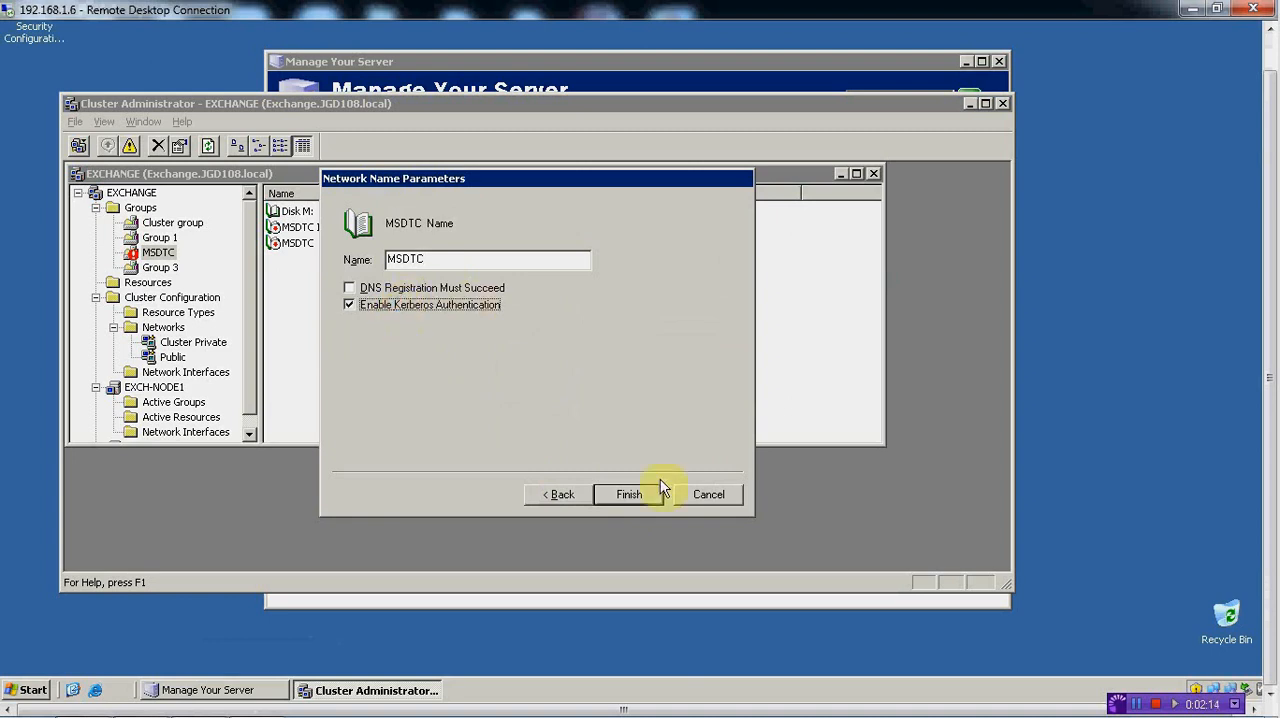
pyautogui.click(620, 500)
pyautogui.click(536, 376)
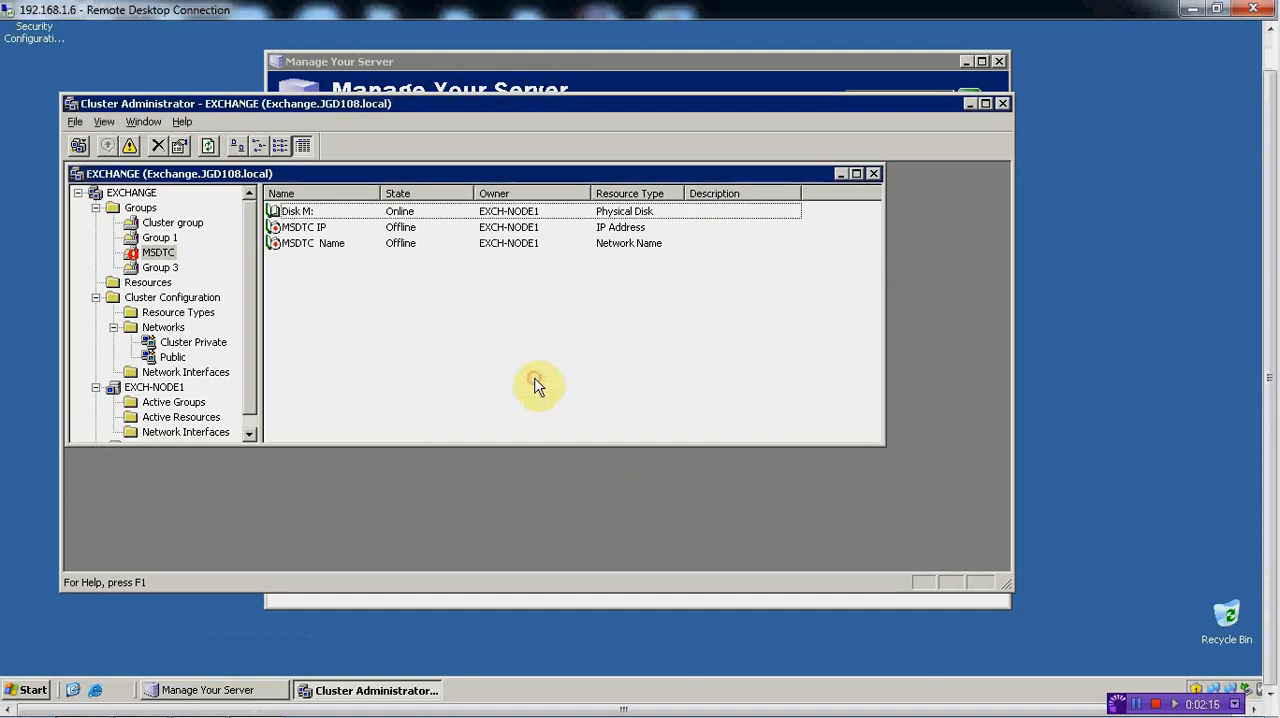
# Start a new resource in the MSDTC group with the resource type Distributed Transaction Coordinator
pyautogui.rightClick(314, 266)
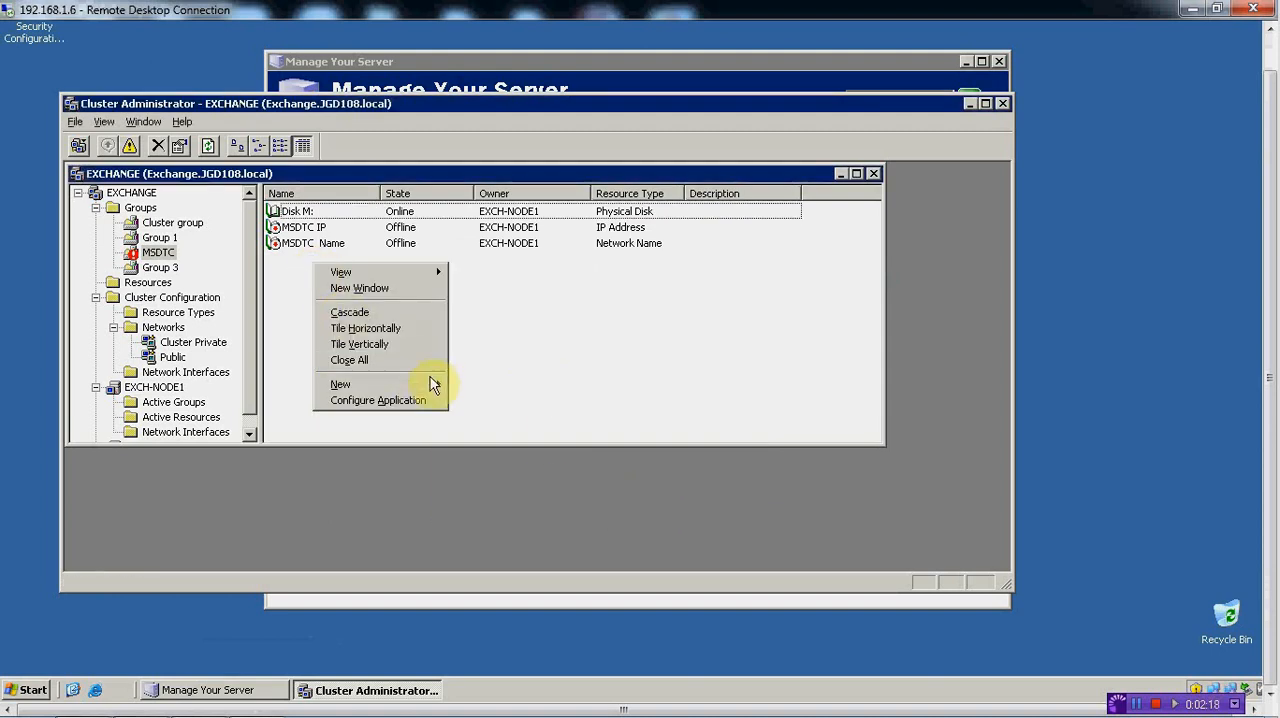
pyautogui.moveTo(440, 382)
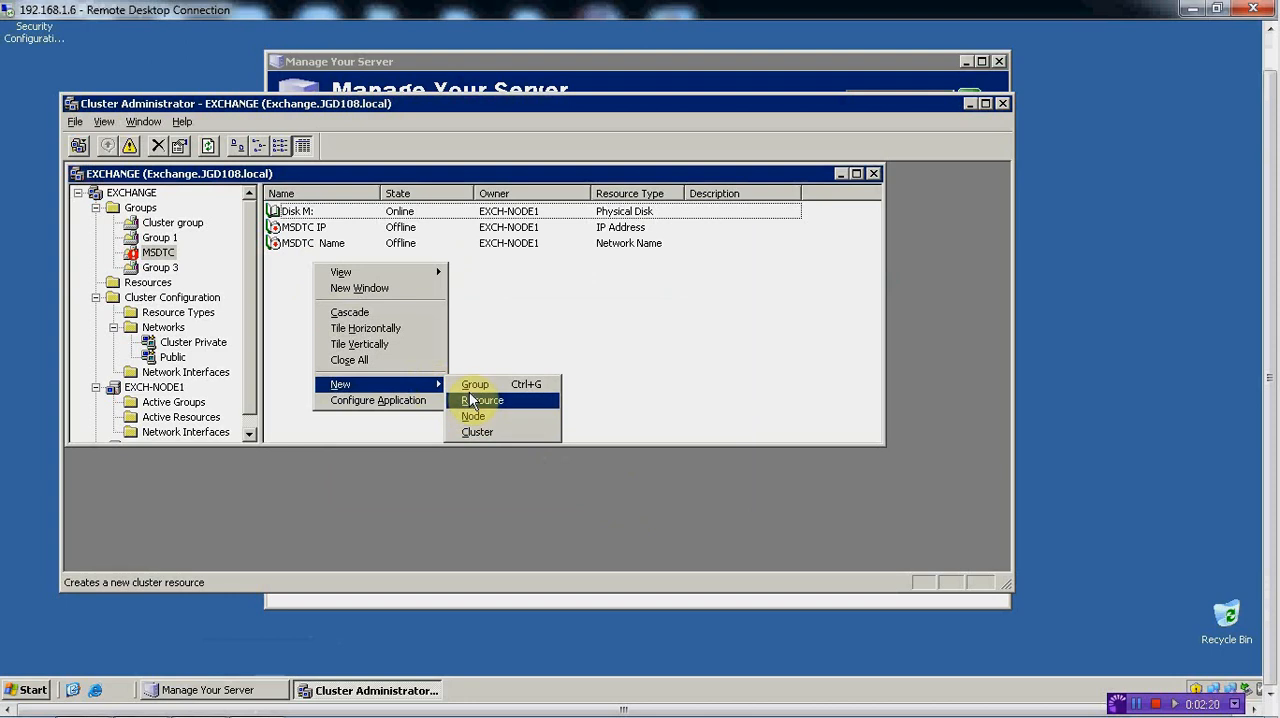
pyautogui.click(470, 399)
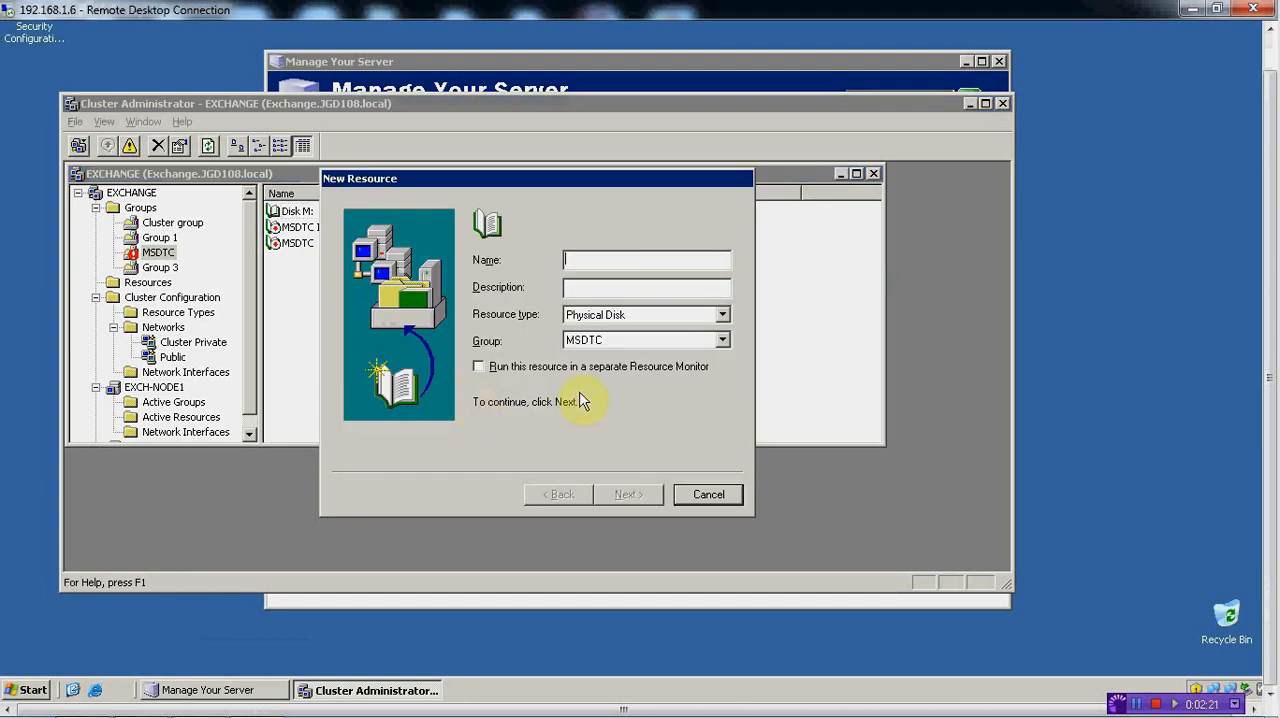
pyautogui.click(722, 340)
pyautogui.click(722, 316)
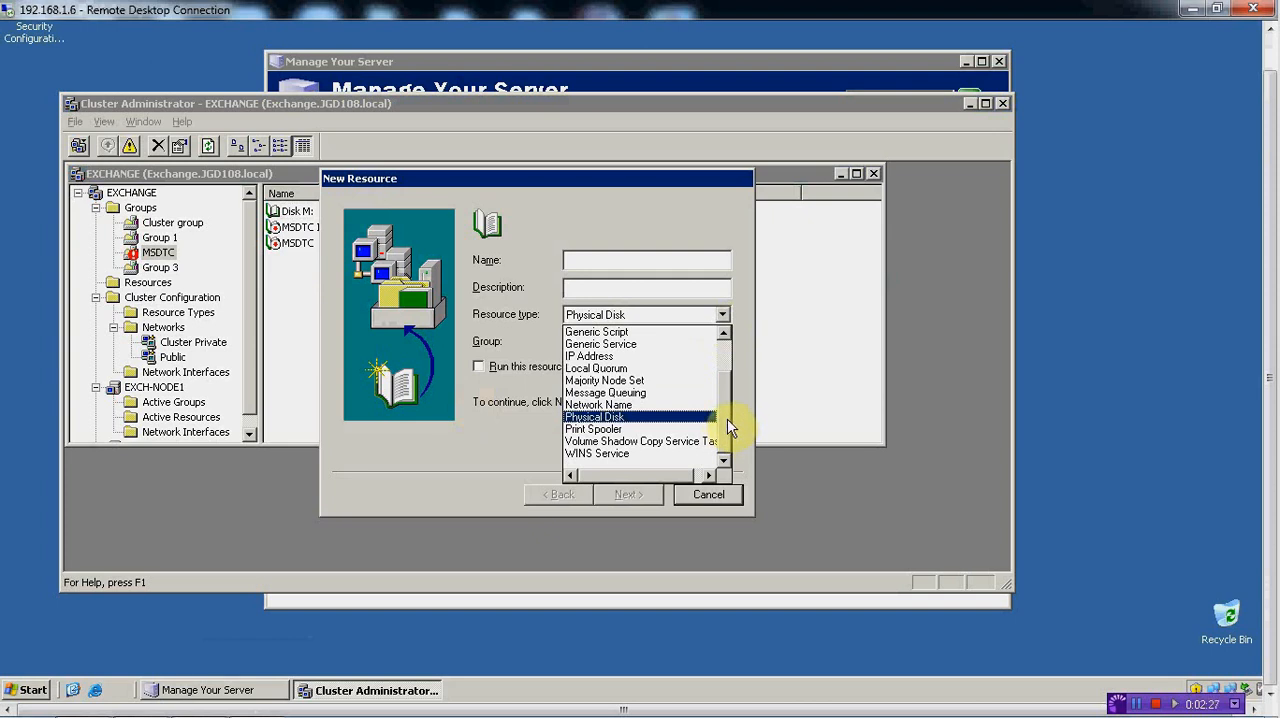
pyautogui.moveTo(729, 423); pyautogui.dragTo(724, 366)
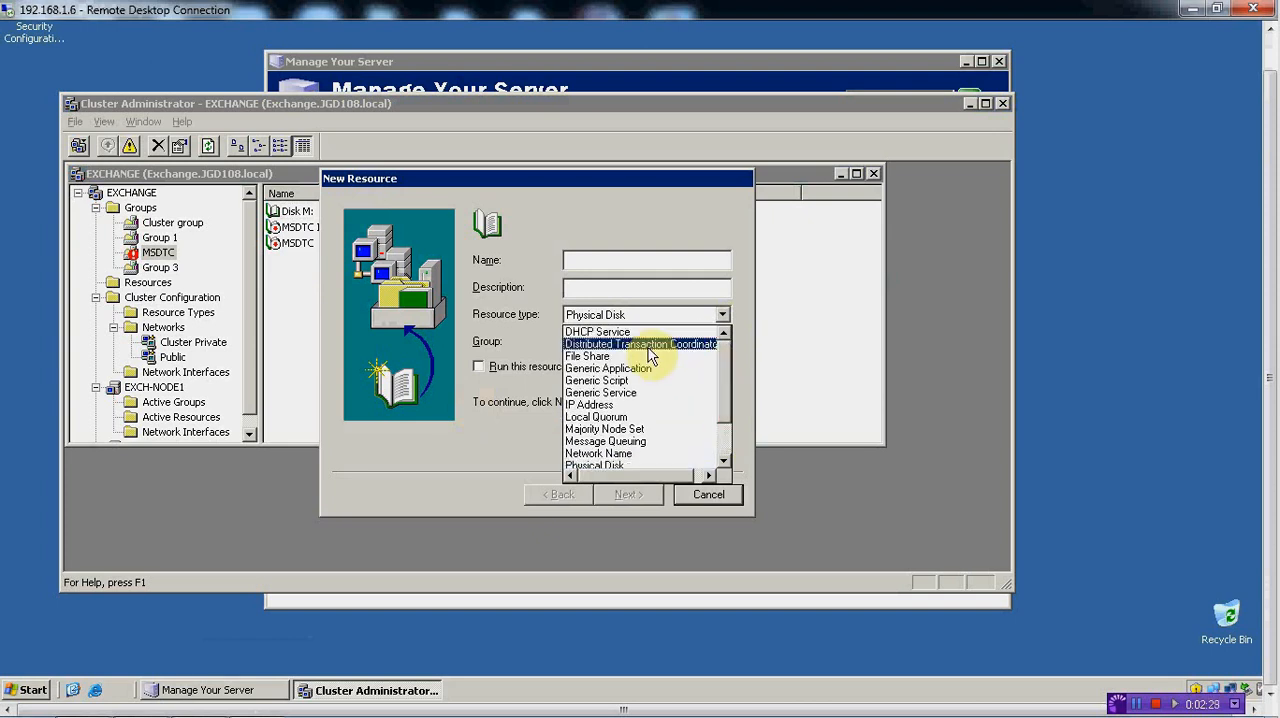
pyautogui.click(668, 346)
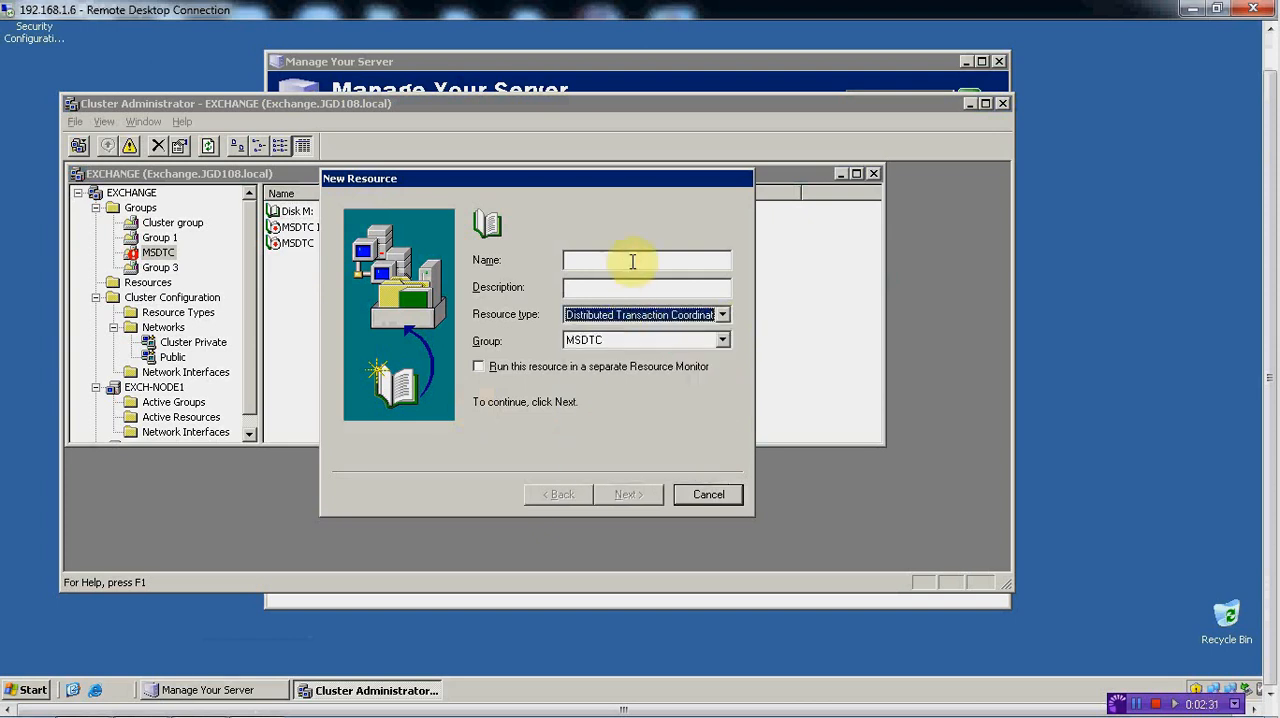
# Name the new resource DTC Name and continue to its possible owners
pyautogui.click(631, 262)
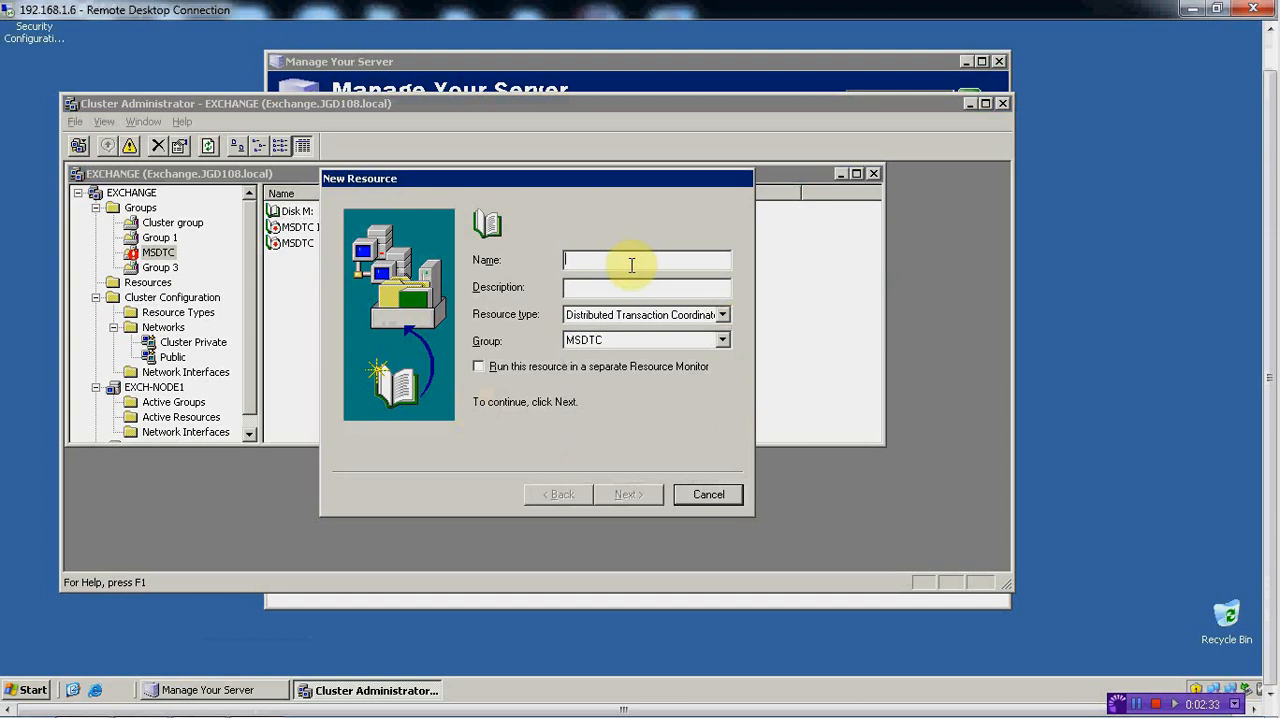
pyautogui.write('D')
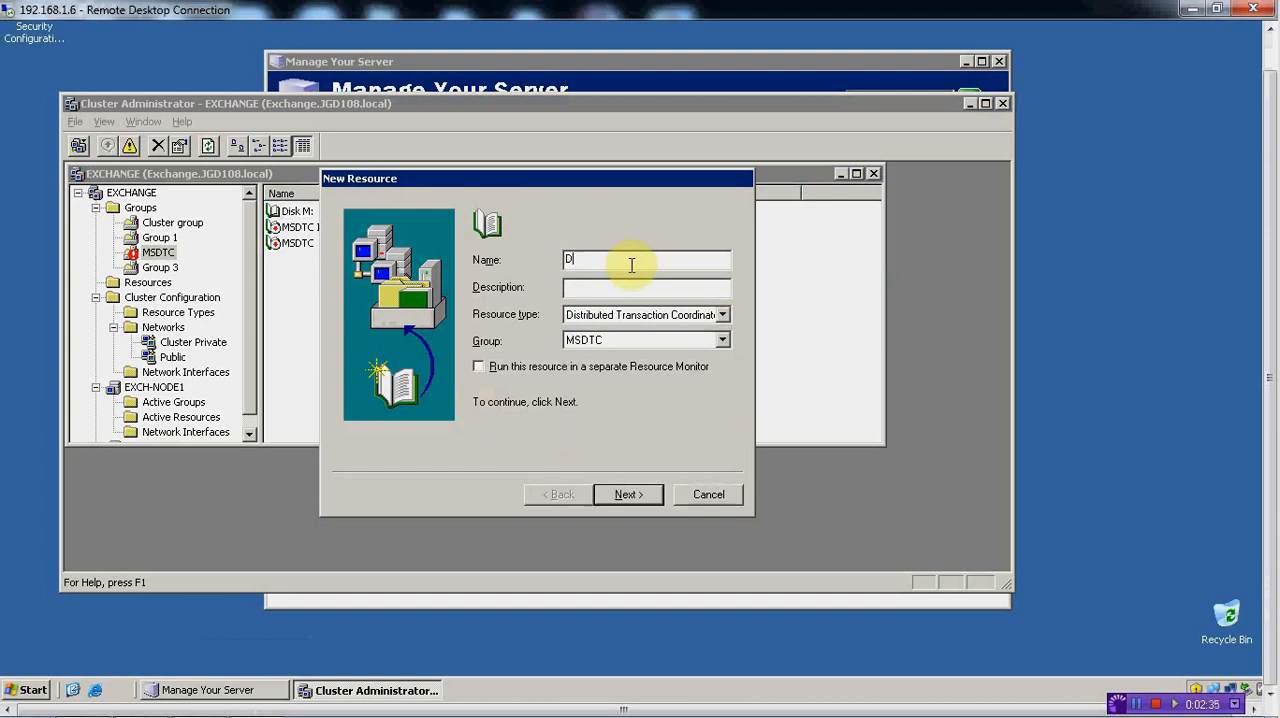
pyautogui.write('TC')
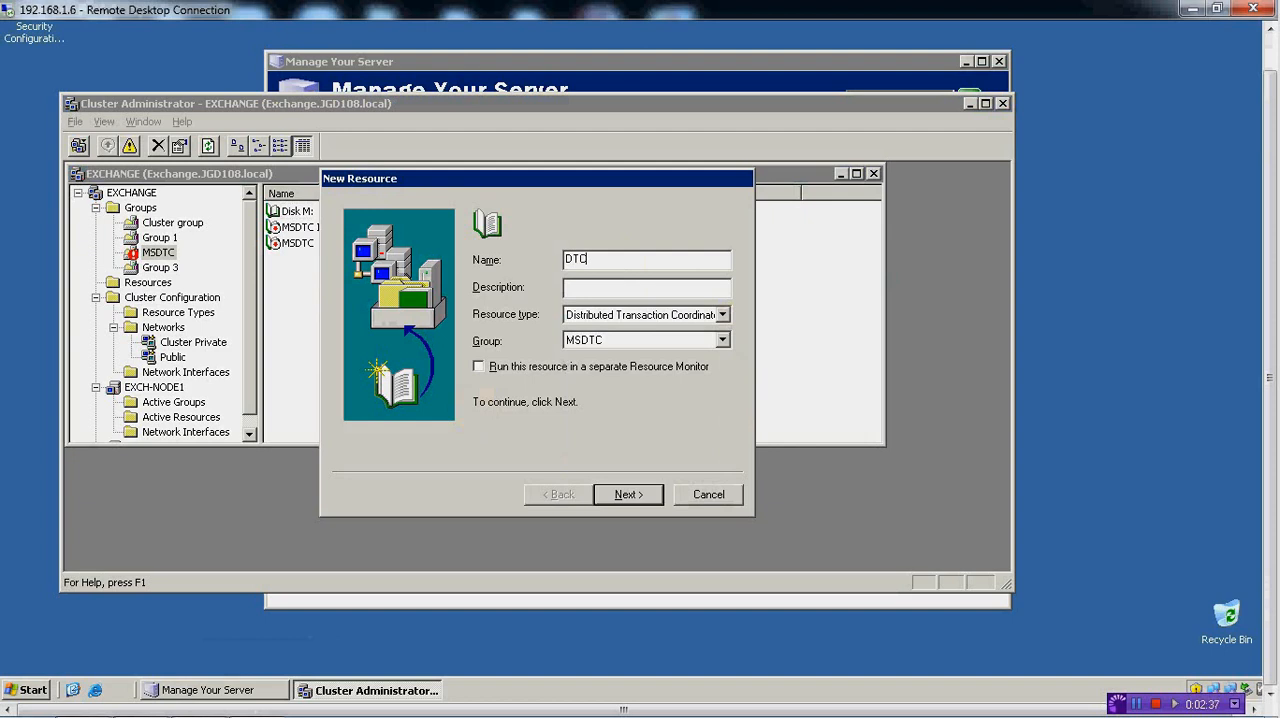
pyautogui.write(' Name')
pyautogui.click(640, 495)
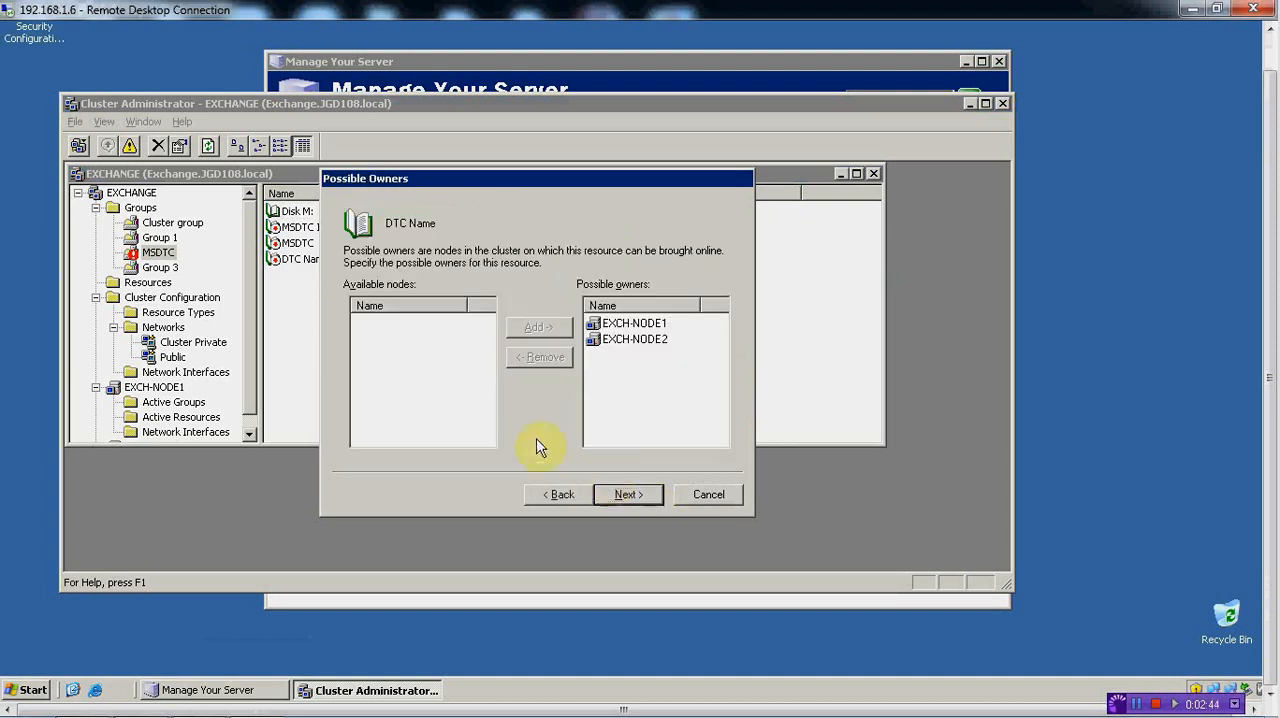
# Keep the default possible owners, add Disk M: and MSDTC Name as dependencies of DTC Name, and finish creating the resource
pyautogui.click(630, 494)
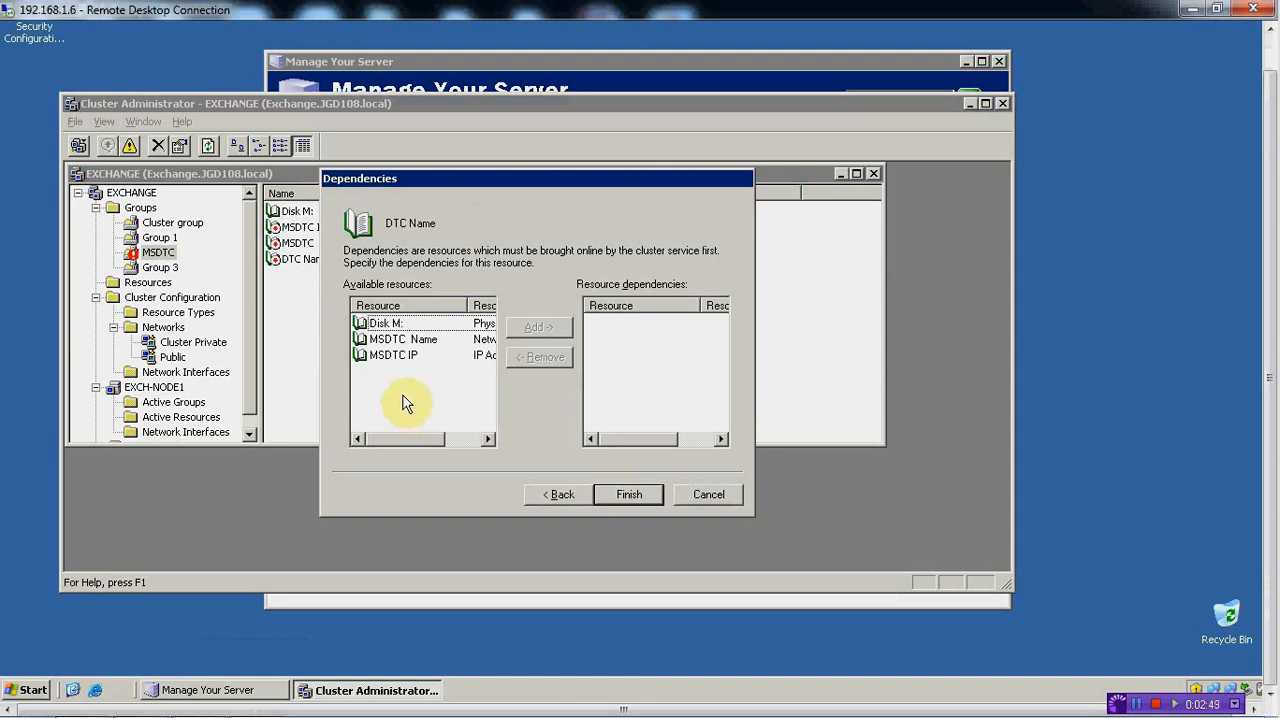
pyautogui.click(392, 323)
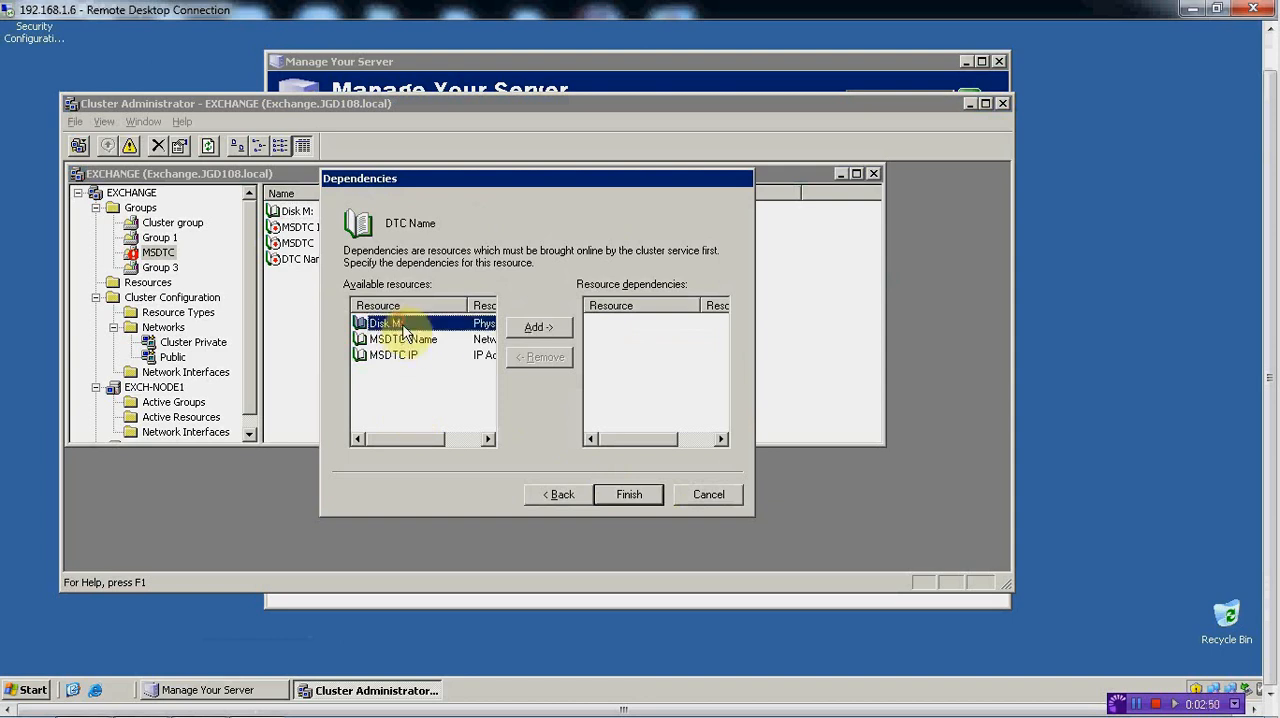
pyautogui.click(538, 327)
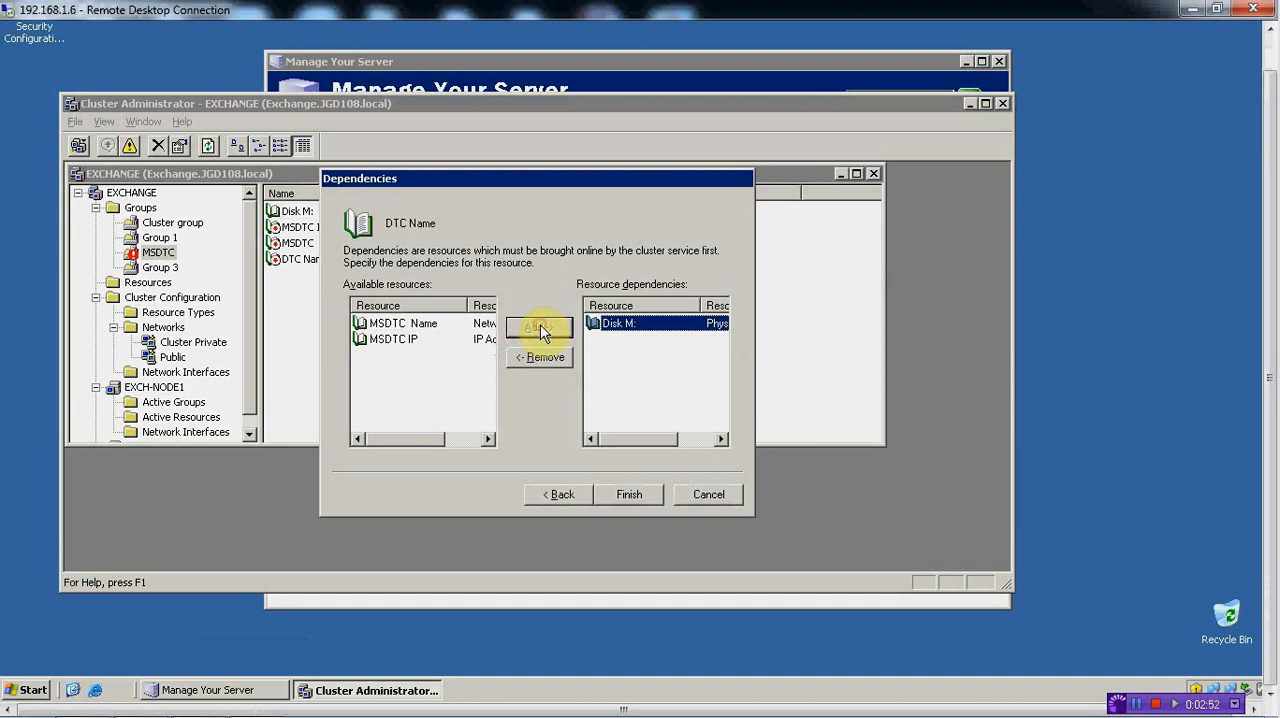
pyautogui.click(420, 326)
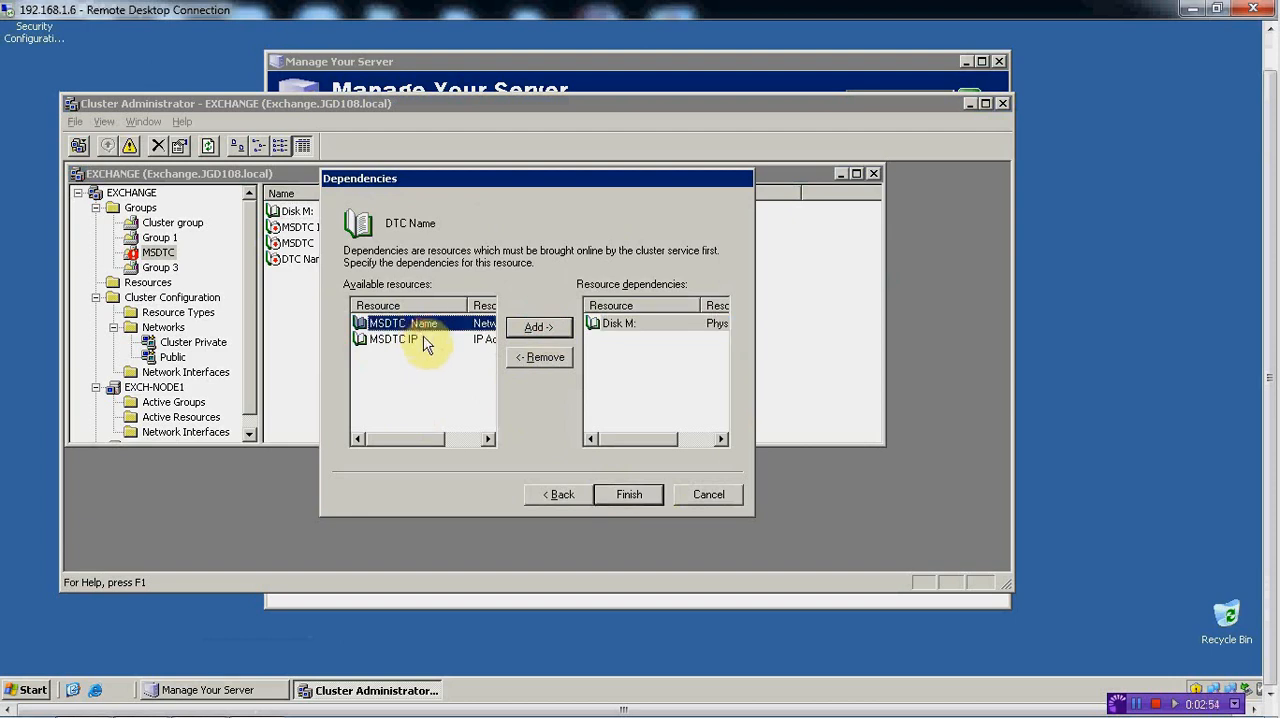
pyautogui.click(538, 327)
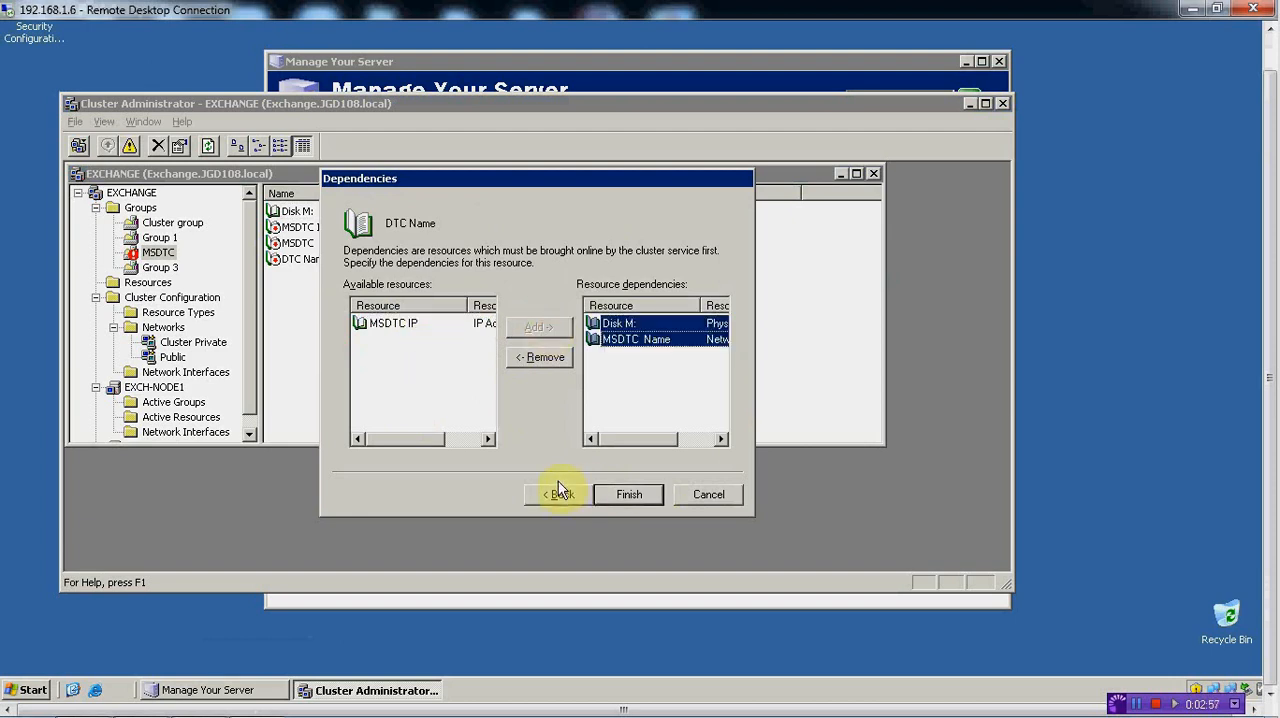
pyautogui.click(628, 494)
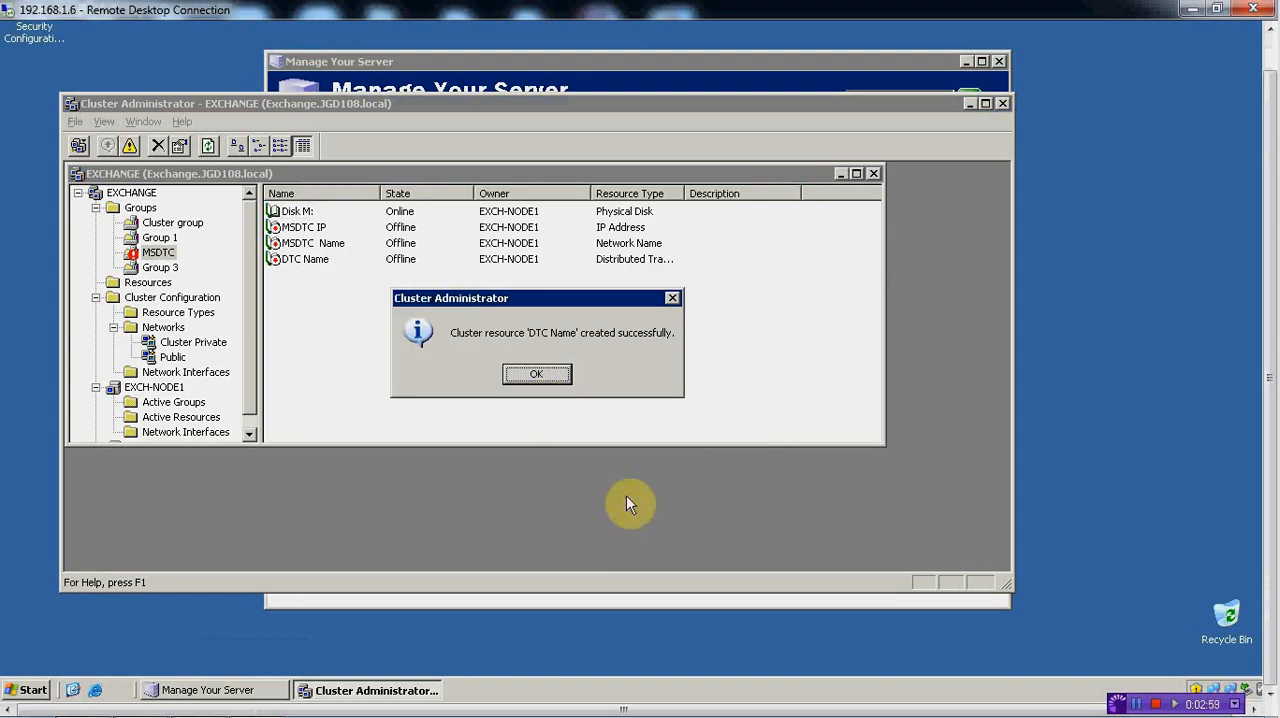
pyautogui.click(541, 377)
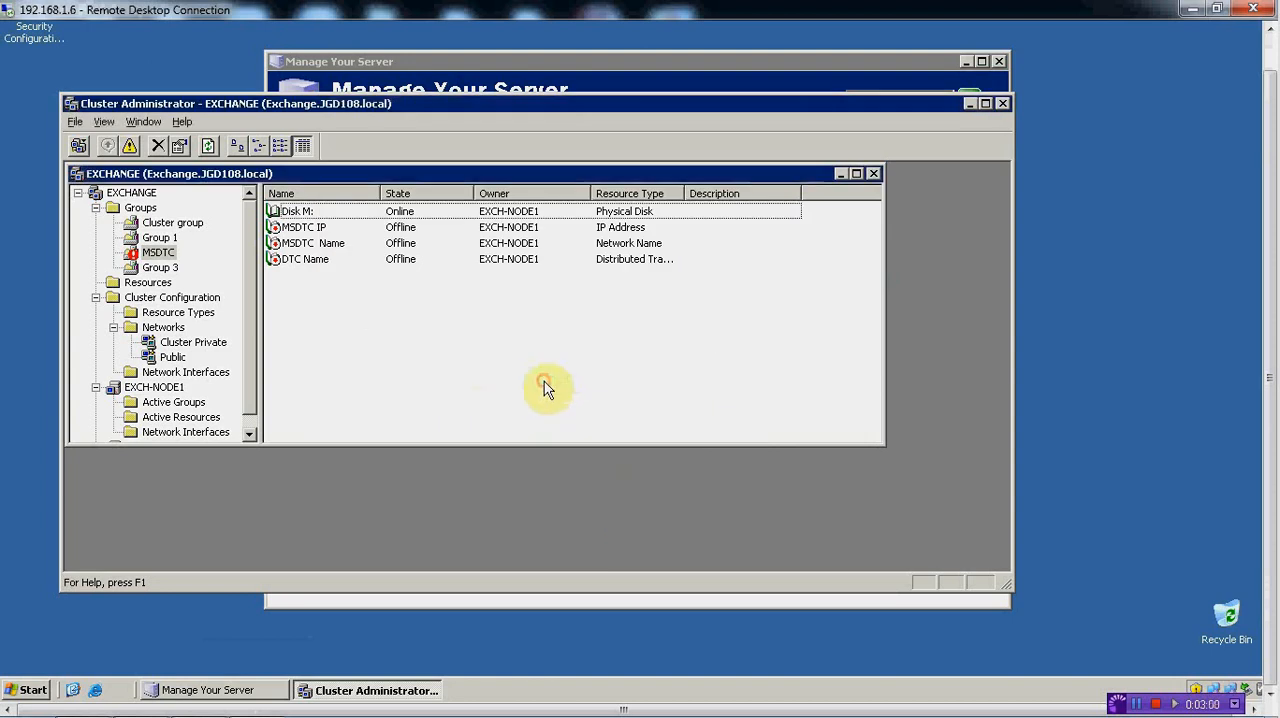
# Bring the DTC Name resource online
pyautogui.rightClick(320, 266)
pyautogui.click(340, 270)
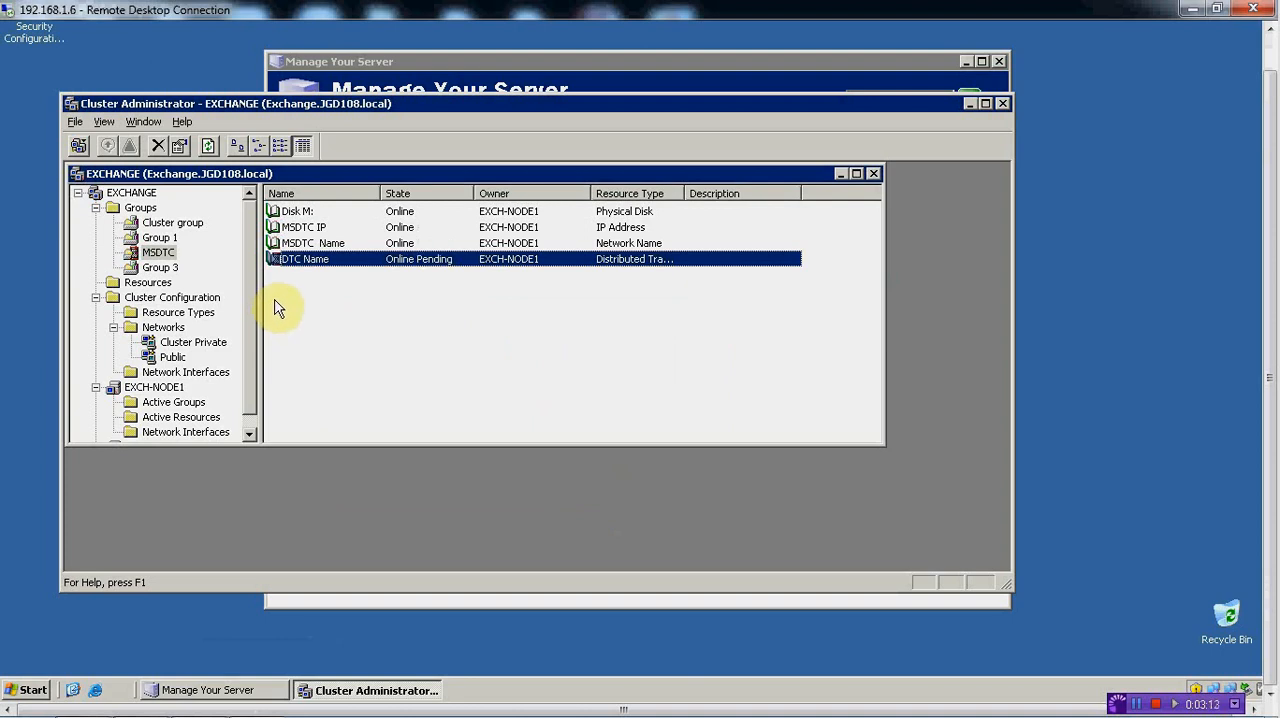
# Rename the cluster group Group 1 as EVS
pyautogui.click(170, 272)
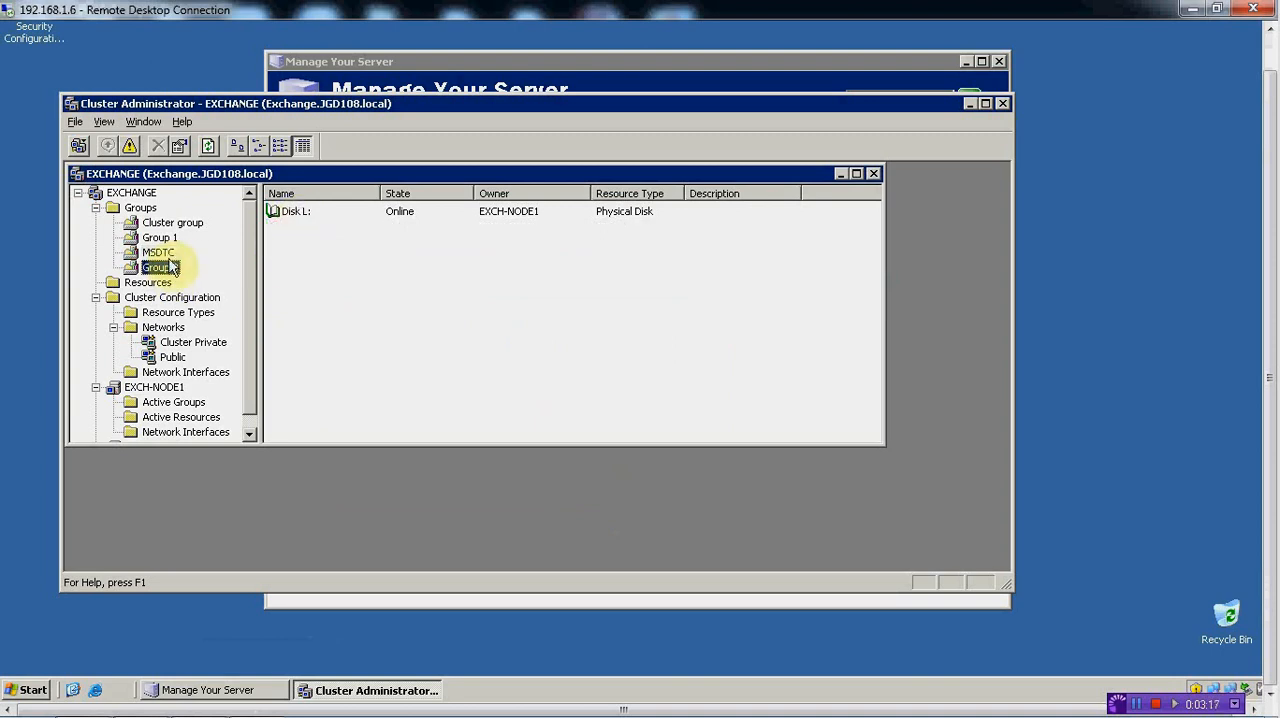
pyautogui.click(164, 239)
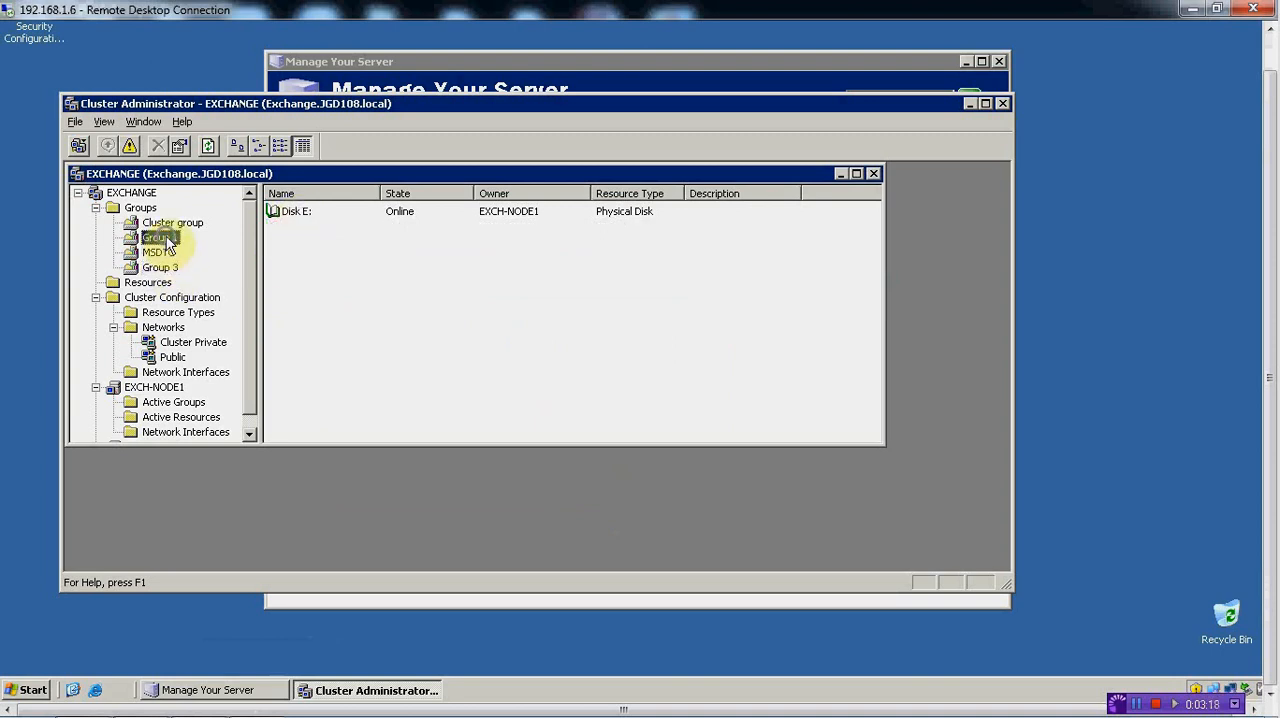
pyautogui.rightClick(167, 240)
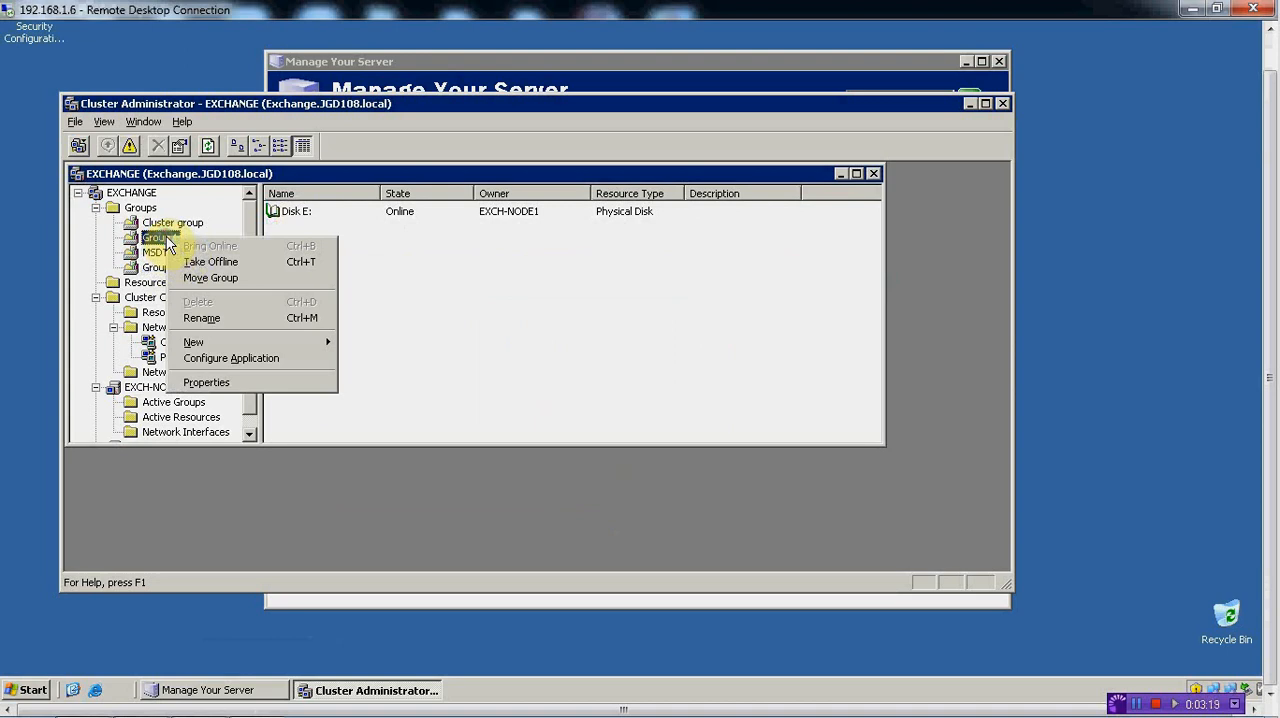
pyautogui.click(215, 320)
pyautogui.write('E')
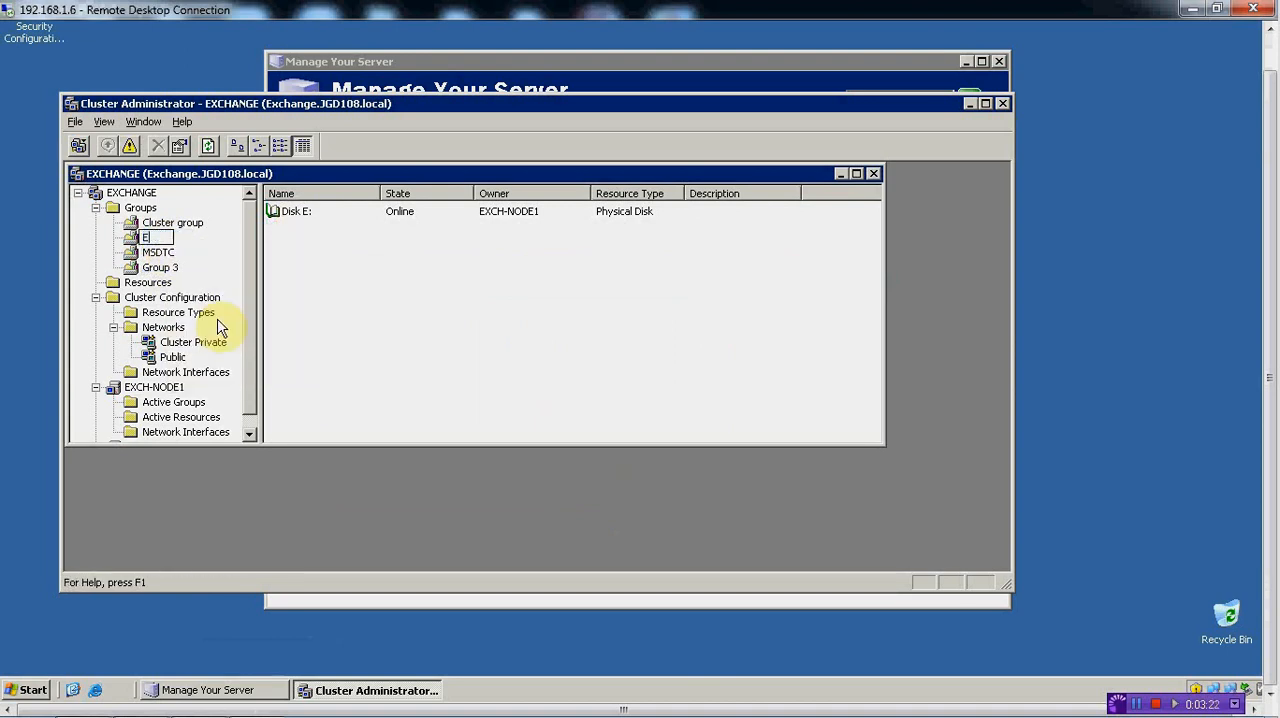
pyautogui.write('VS')
pyautogui.press('Return')
# Move the Disk L: resource from Group 3 to the EVS group and check the EVS group's contents
pyautogui.click(168, 267)
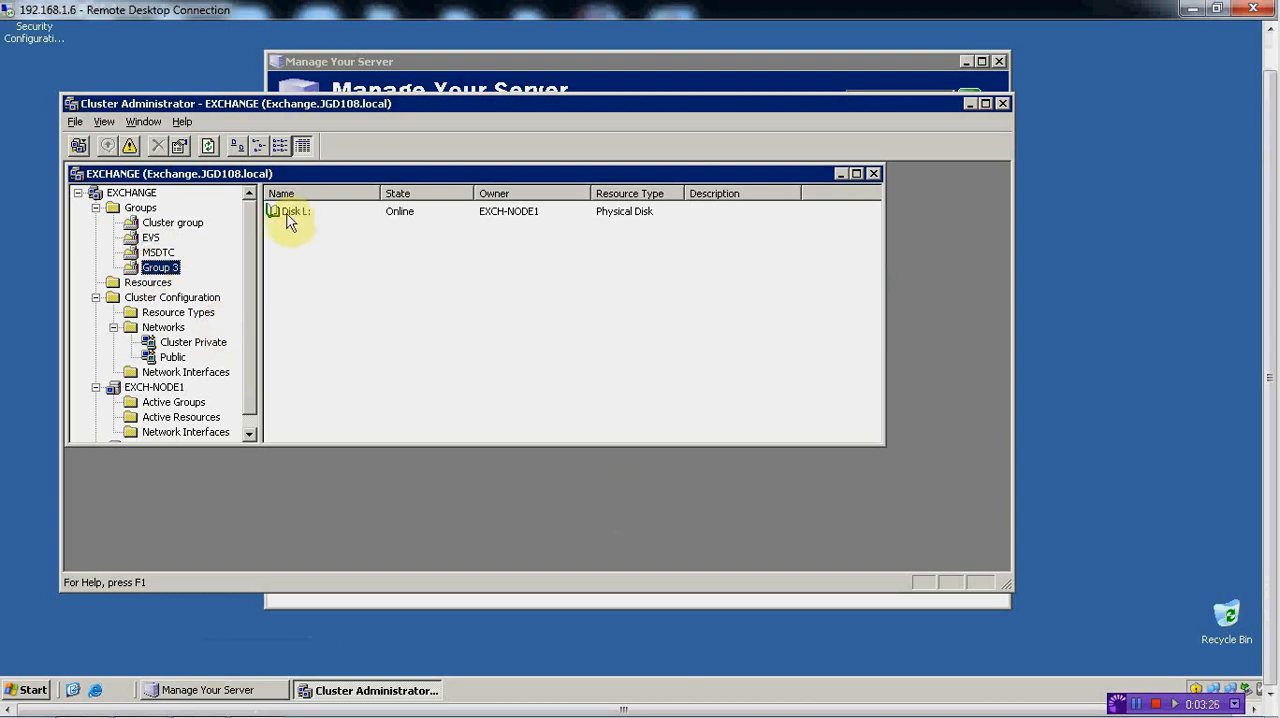
pyautogui.moveTo(295, 215); pyautogui.dragTo(155, 243)
pyautogui.click(500, 374)
pyautogui.click(511, 422)
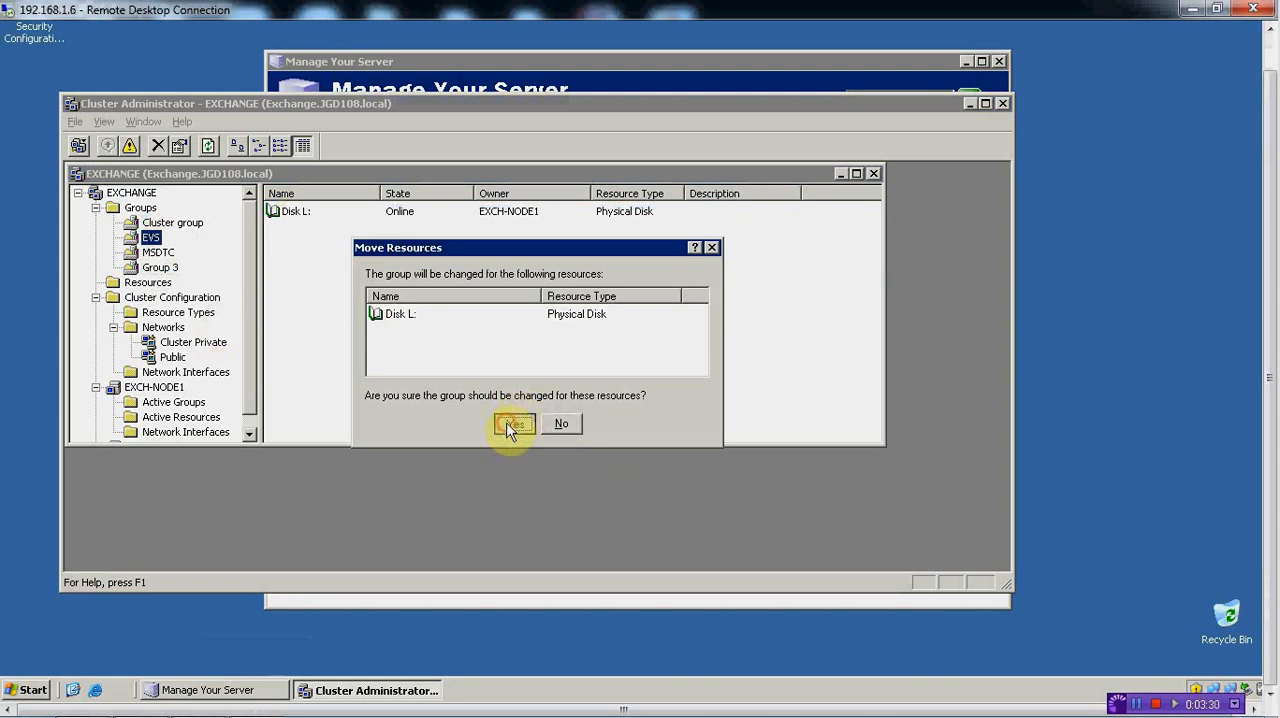
pyautogui.click(151, 238)
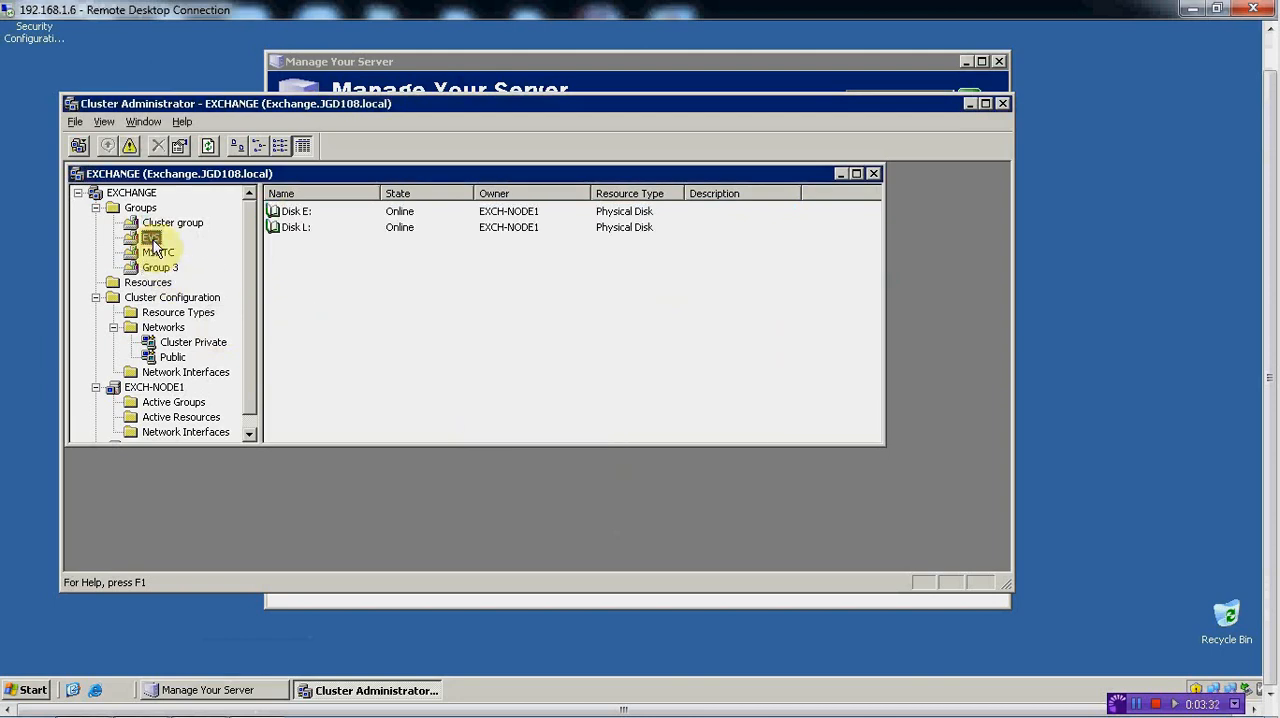
# Delete the emptied cluster group Group 3
pyautogui.click(147, 268)
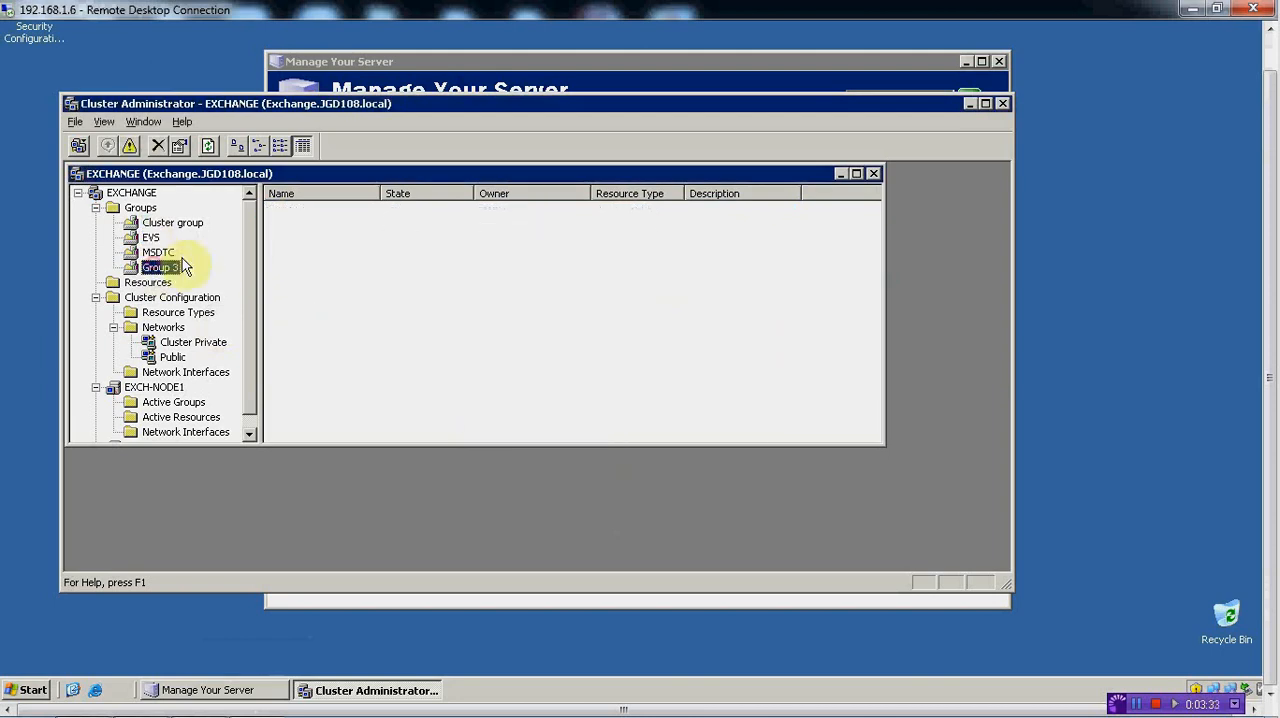
pyautogui.click(163, 145)
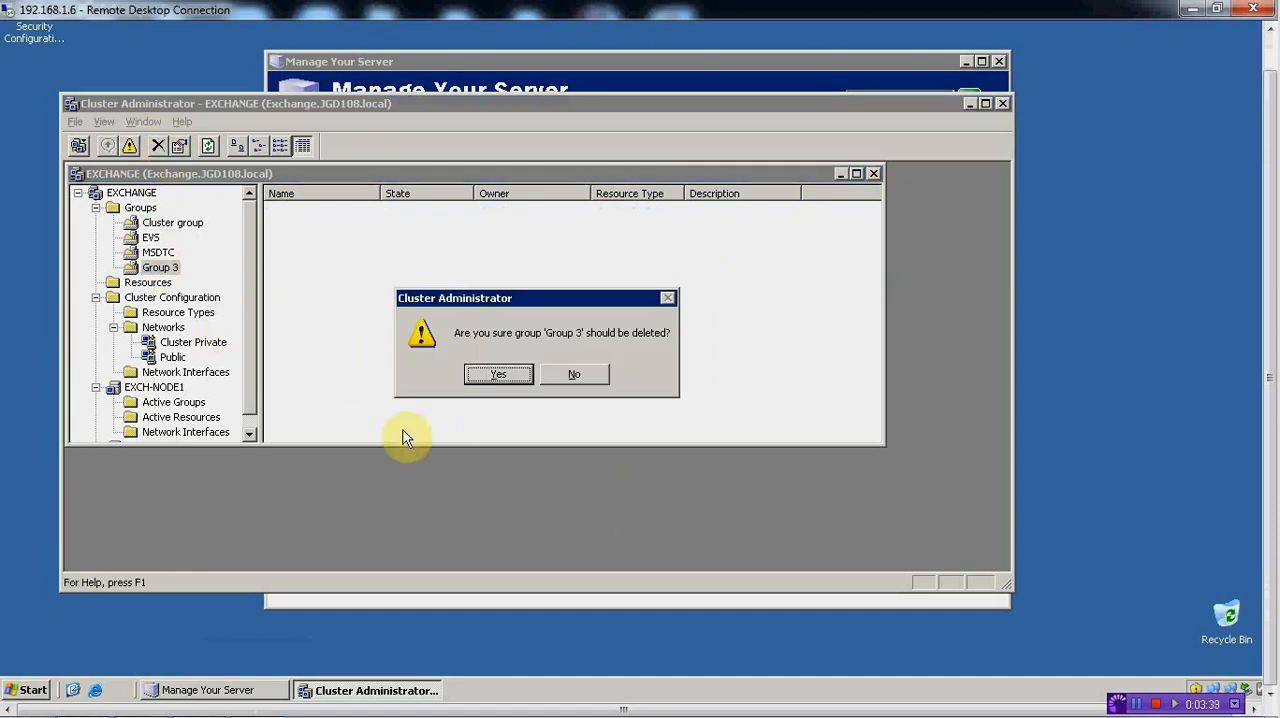
pyautogui.click(499, 376)
# Rename the default Cluster group as Quorum
pyautogui.click(182, 224)
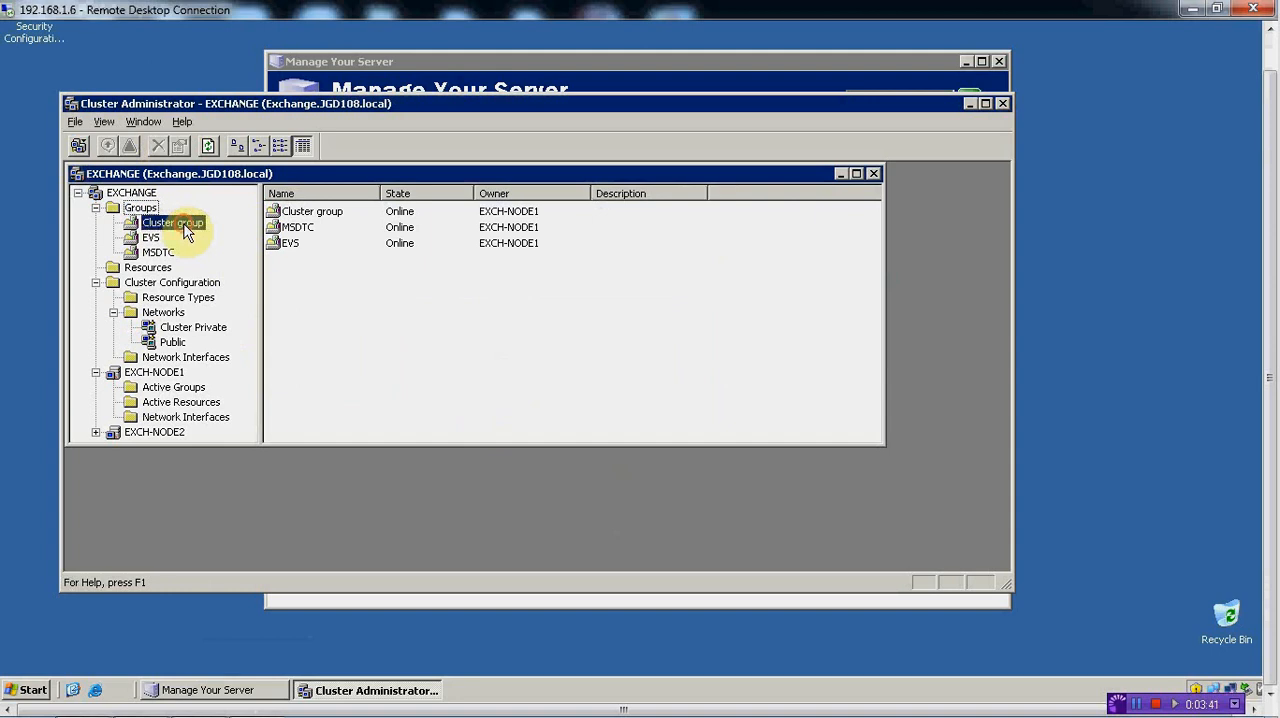
pyautogui.rightClick(184, 232)
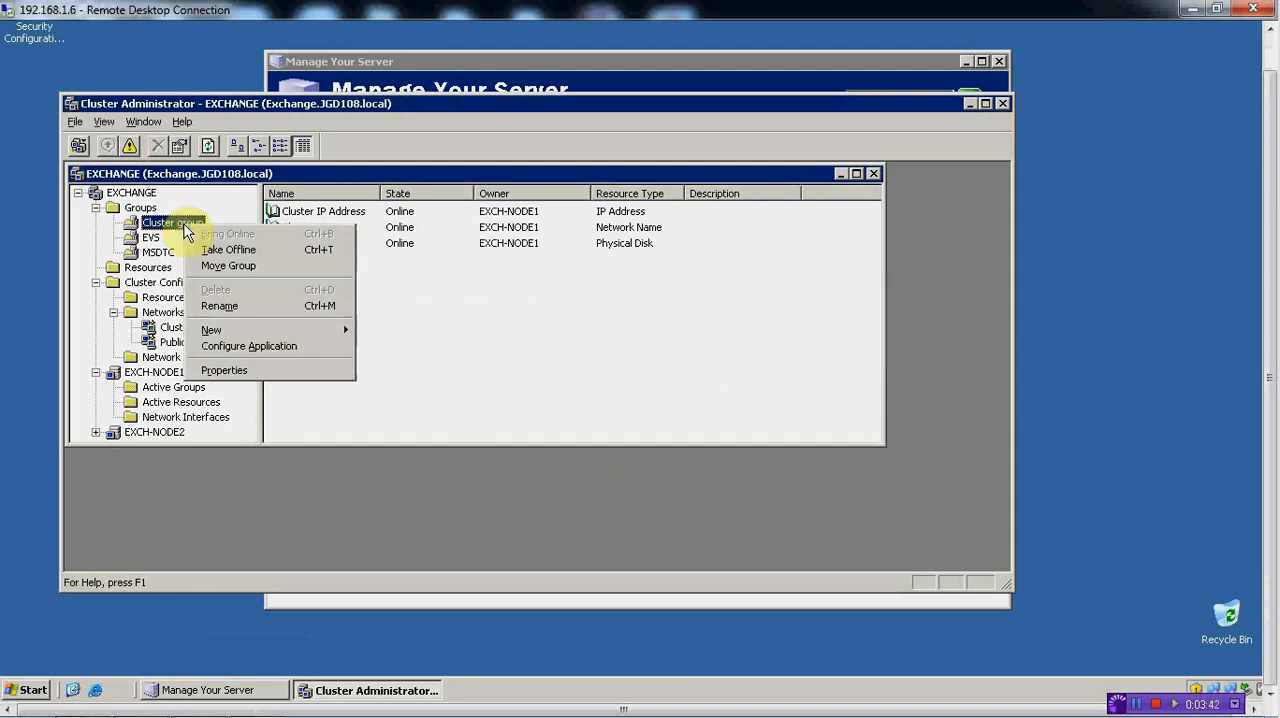
pyautogui.click(225, 306)
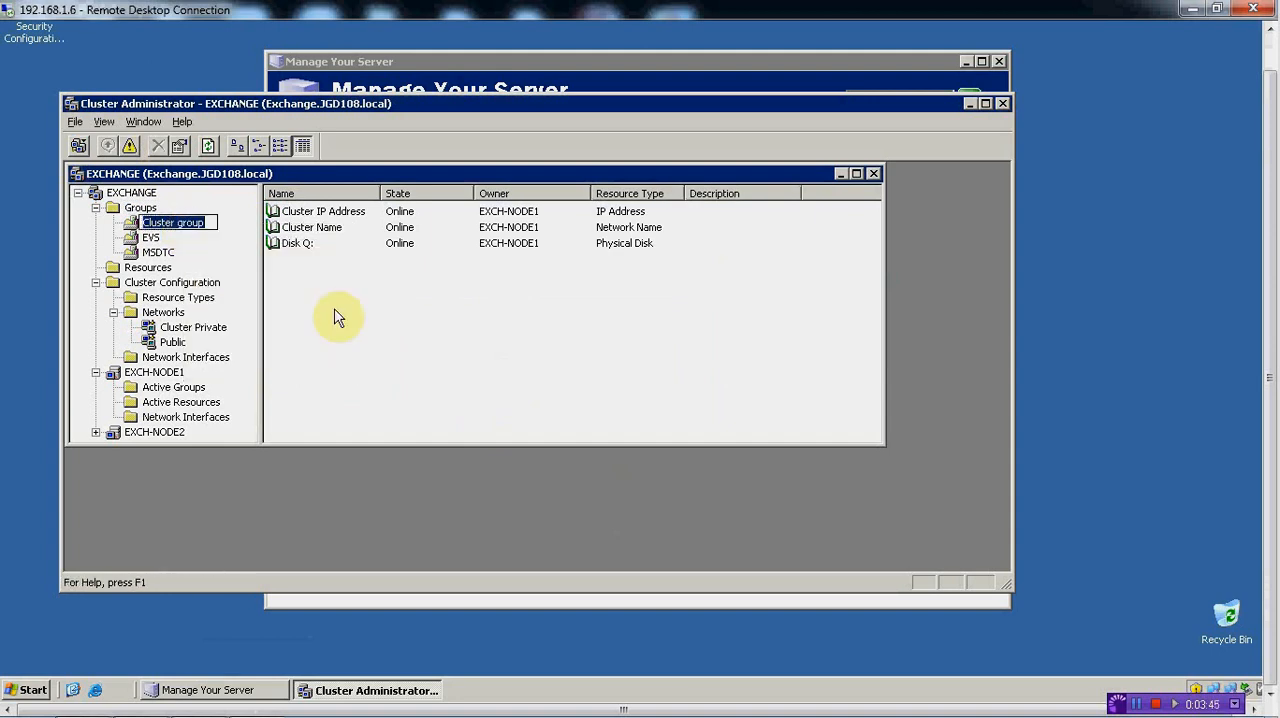
pyautogui.write('Auorum')
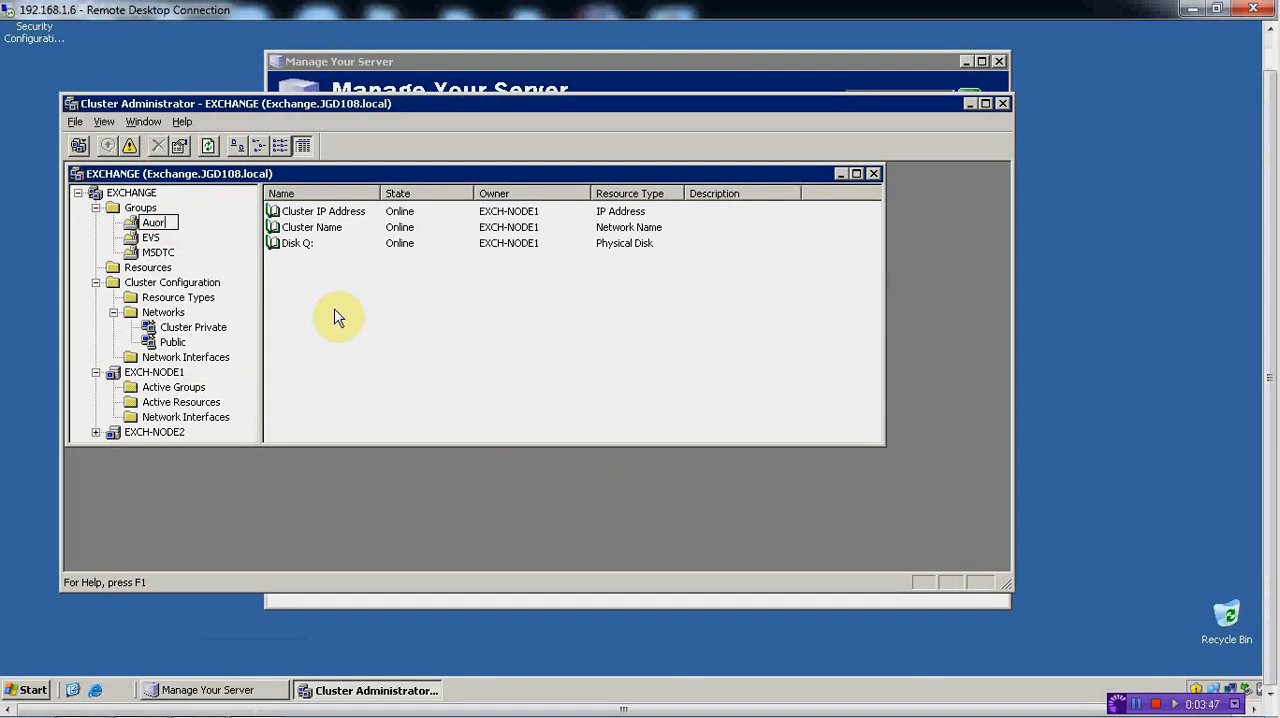
pyautogui.press('Return')
pyautogui.press('BackSpace')
pyautogui.write('Quo')
pyautogui.press('Return')
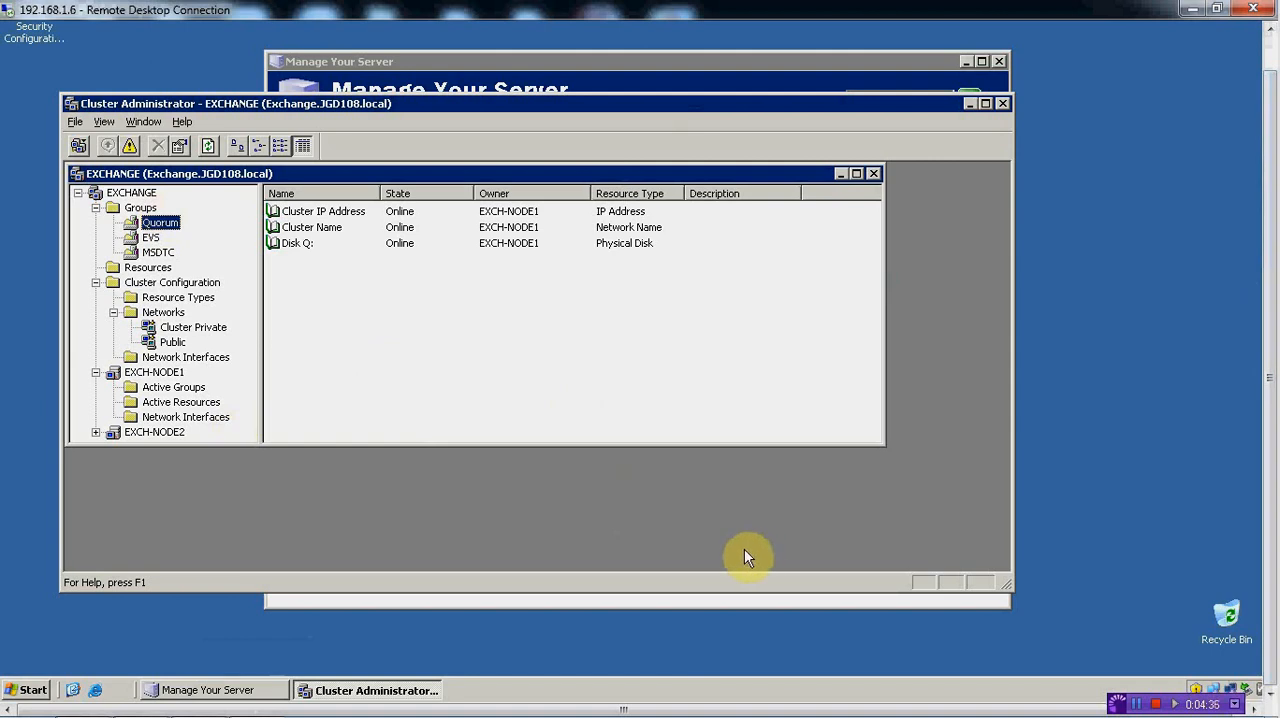
# Open Add or Remove Programs from the Control Panel
pyautogui.click(29, 692)
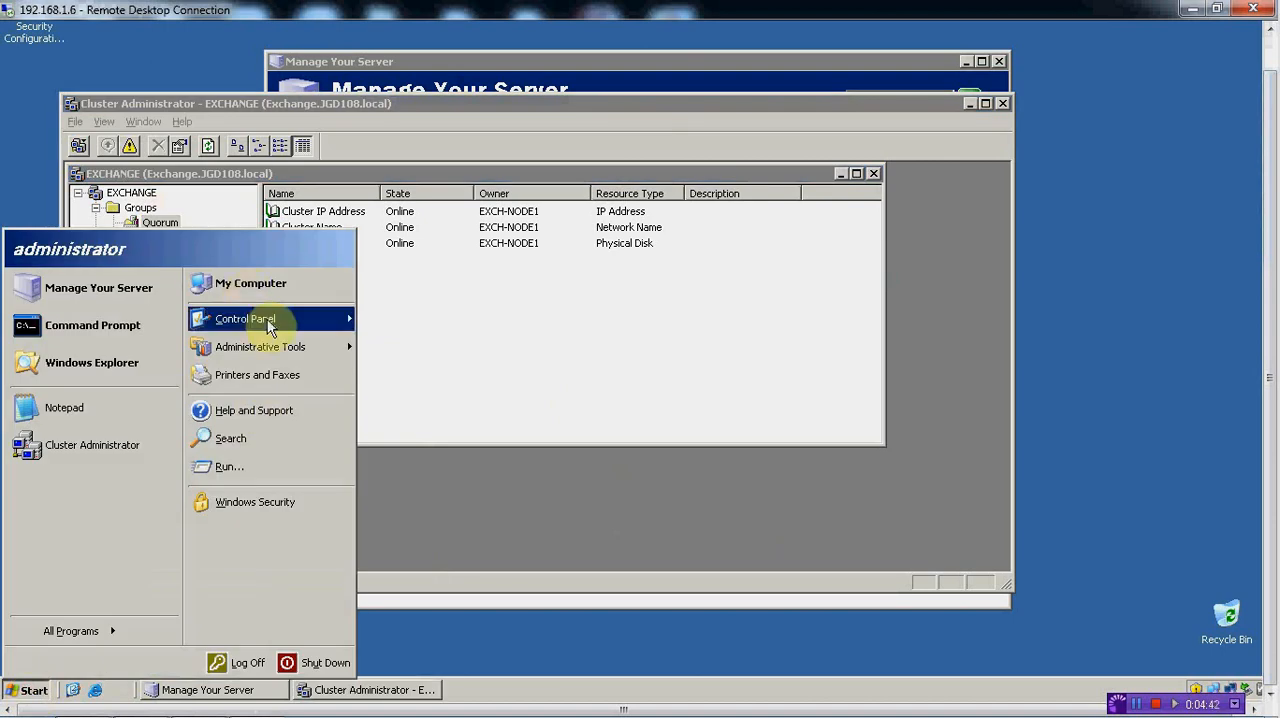
pyautogui.click(272, 326)
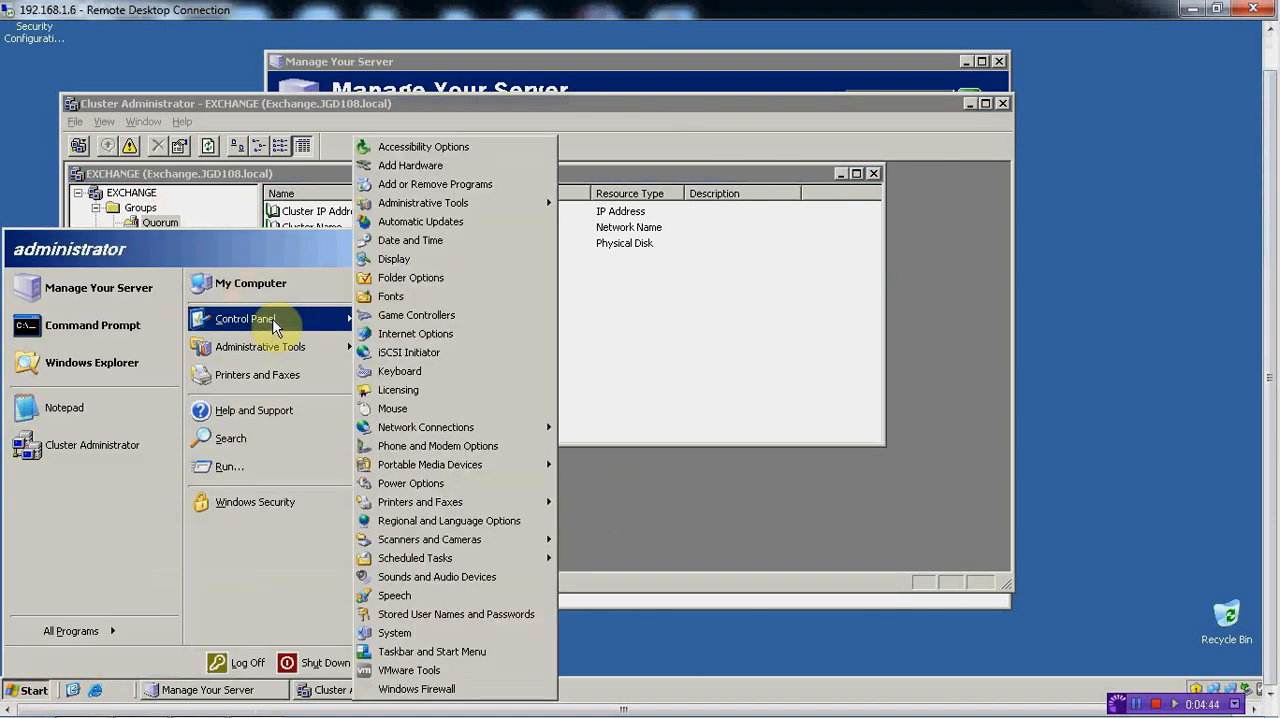
pyautogui.click(443, 184)
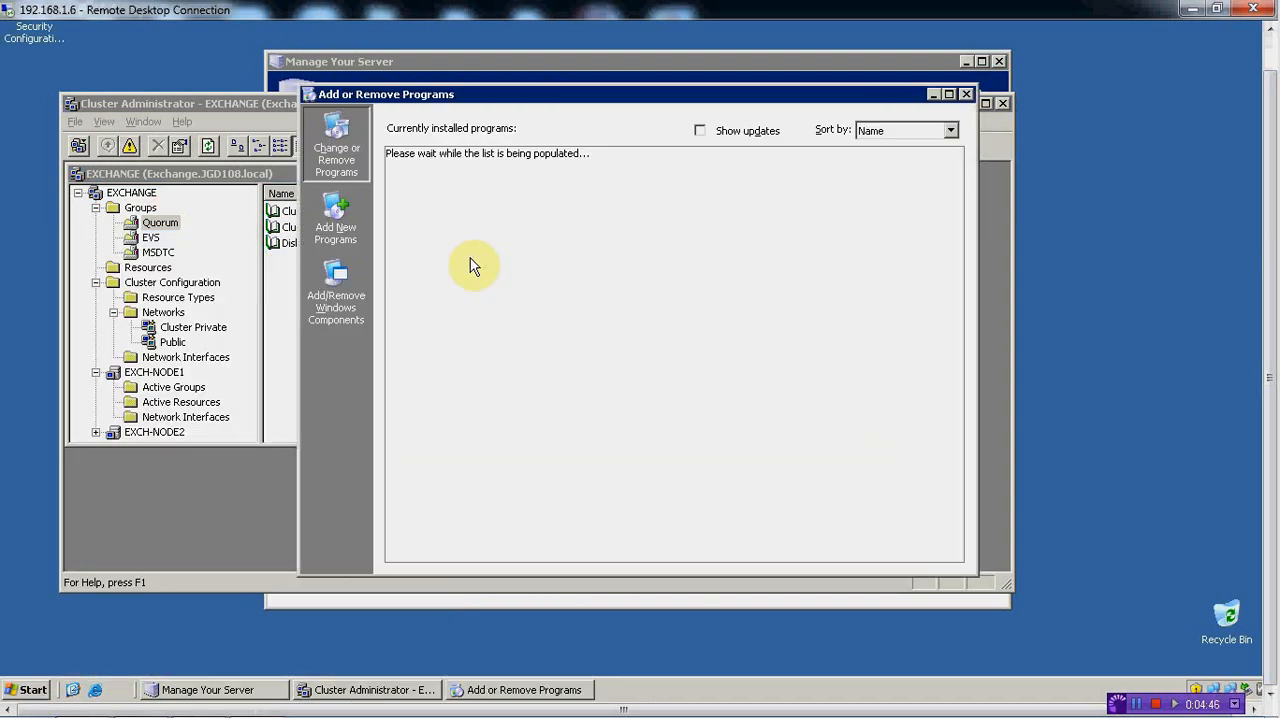
# In the Windows components setup, include Application Server and enable its ASP.NET and network DTC access subcomponents
pyautogui.click(336, 290)
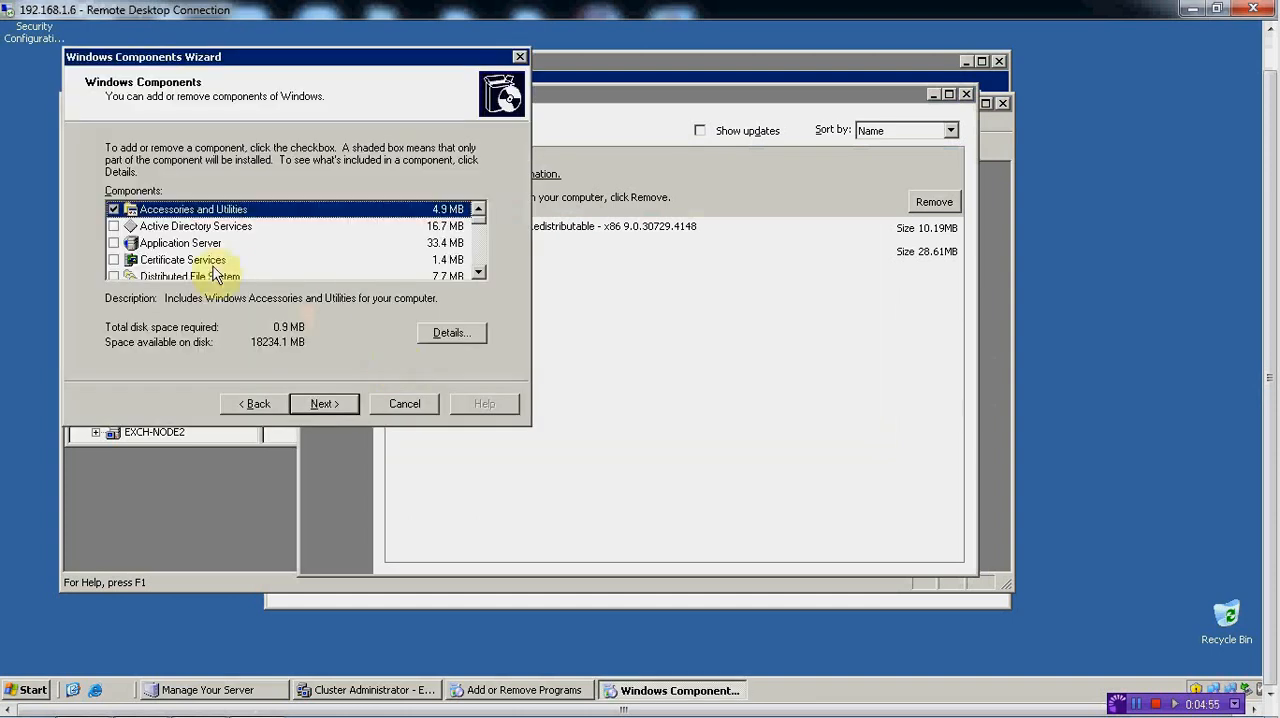
pyautogui.click(113, 244)
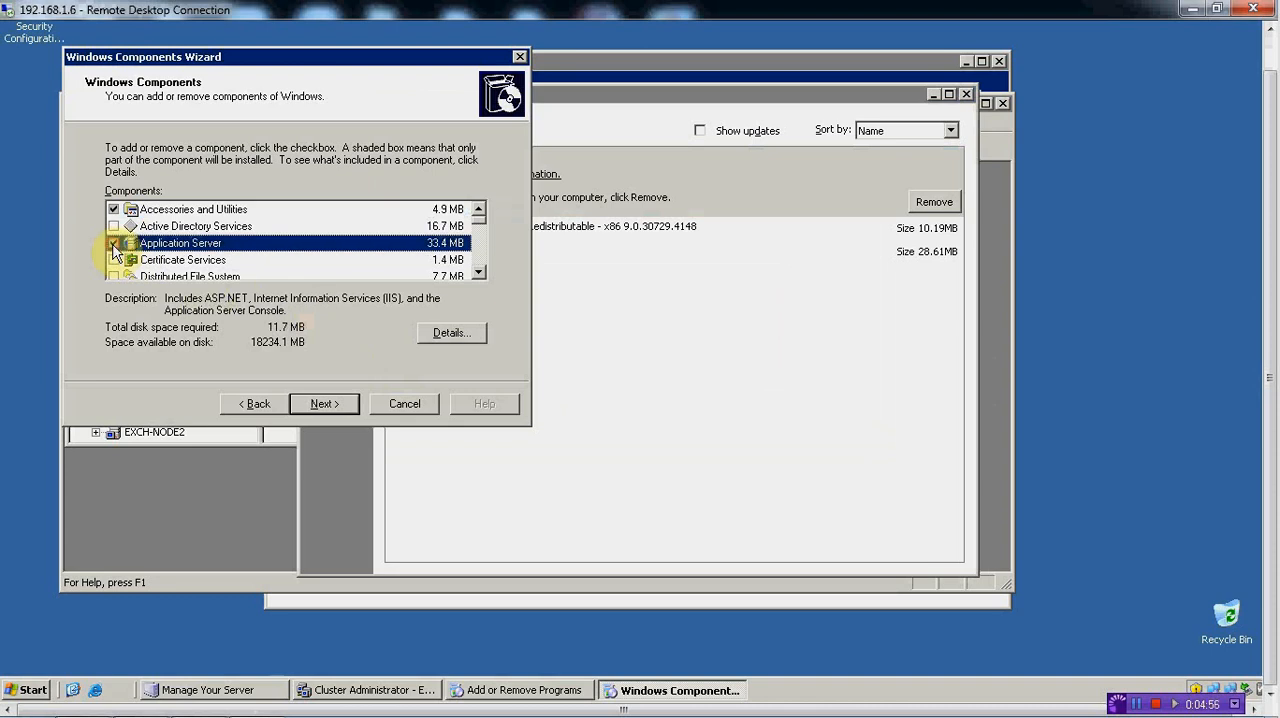
pyautogui.click(451, 333)
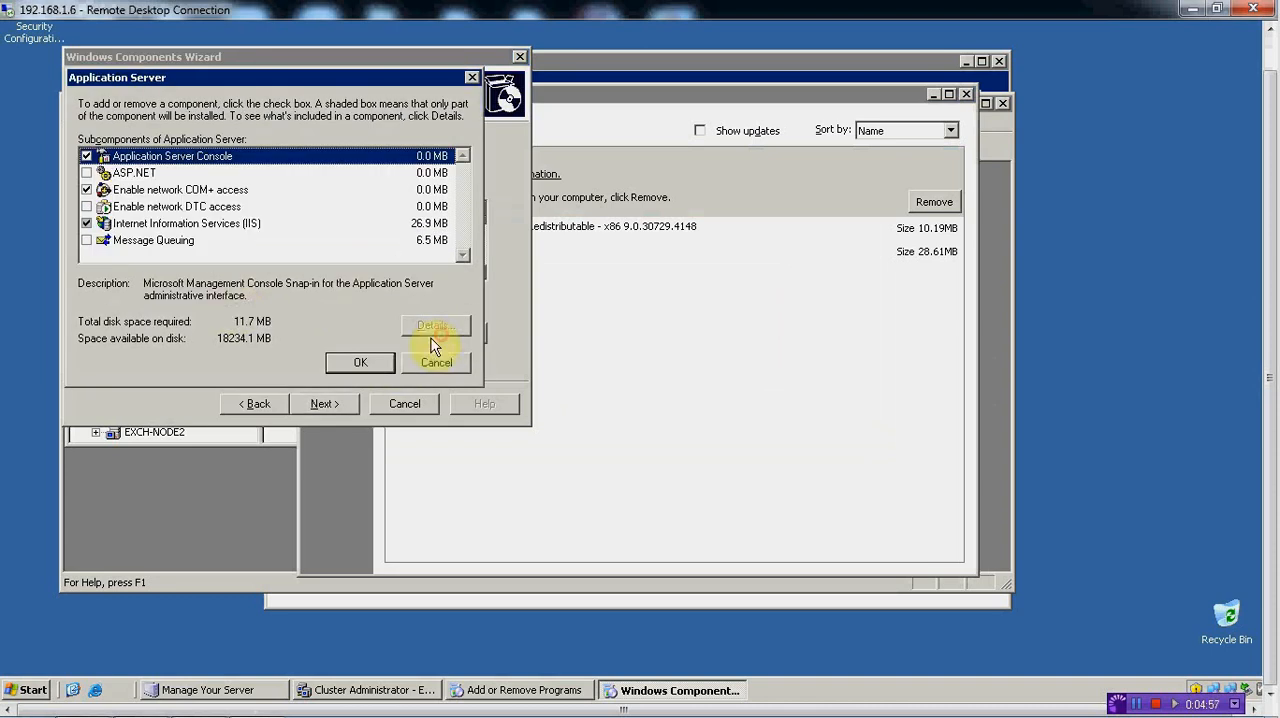
pyautogui.click(86, 172)
pyautogui.click(86, 206)
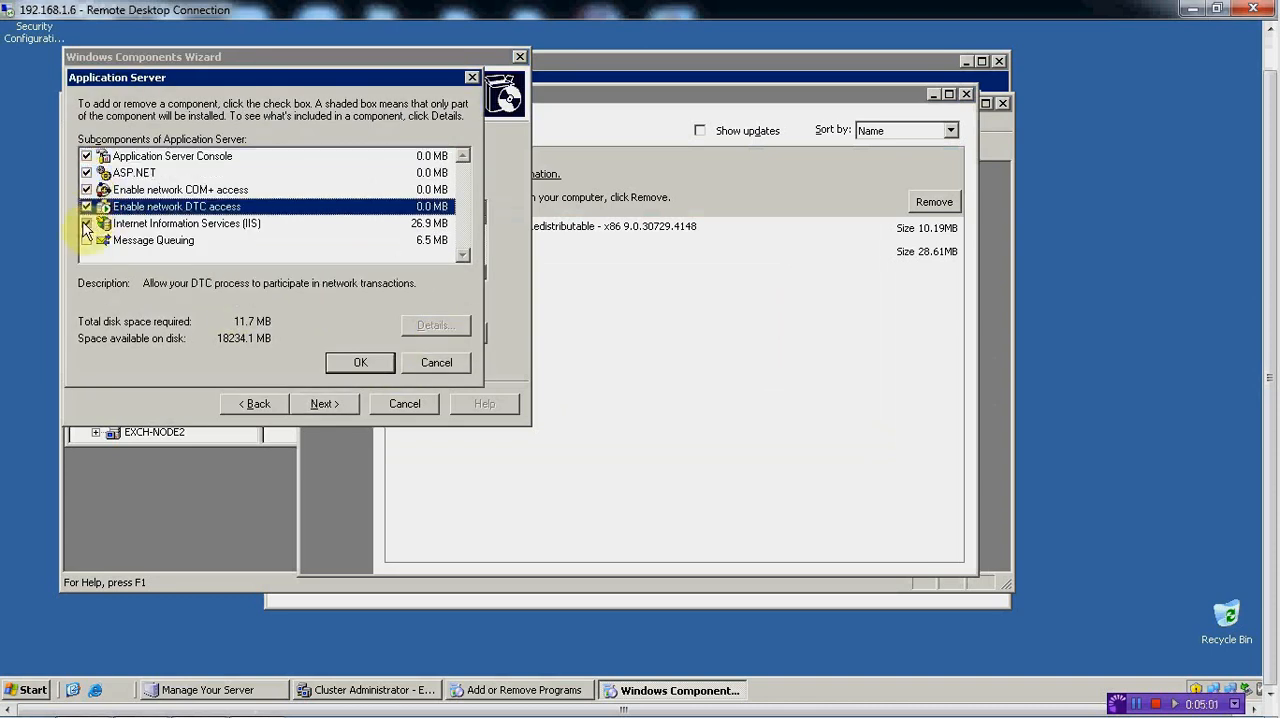
# Add NNTP Service and SMTP Service to the Internet Information Services (IIS) subcomponents and start the component installation
pyautogui.click(170, 226)
pyautogui.click(437, 325)
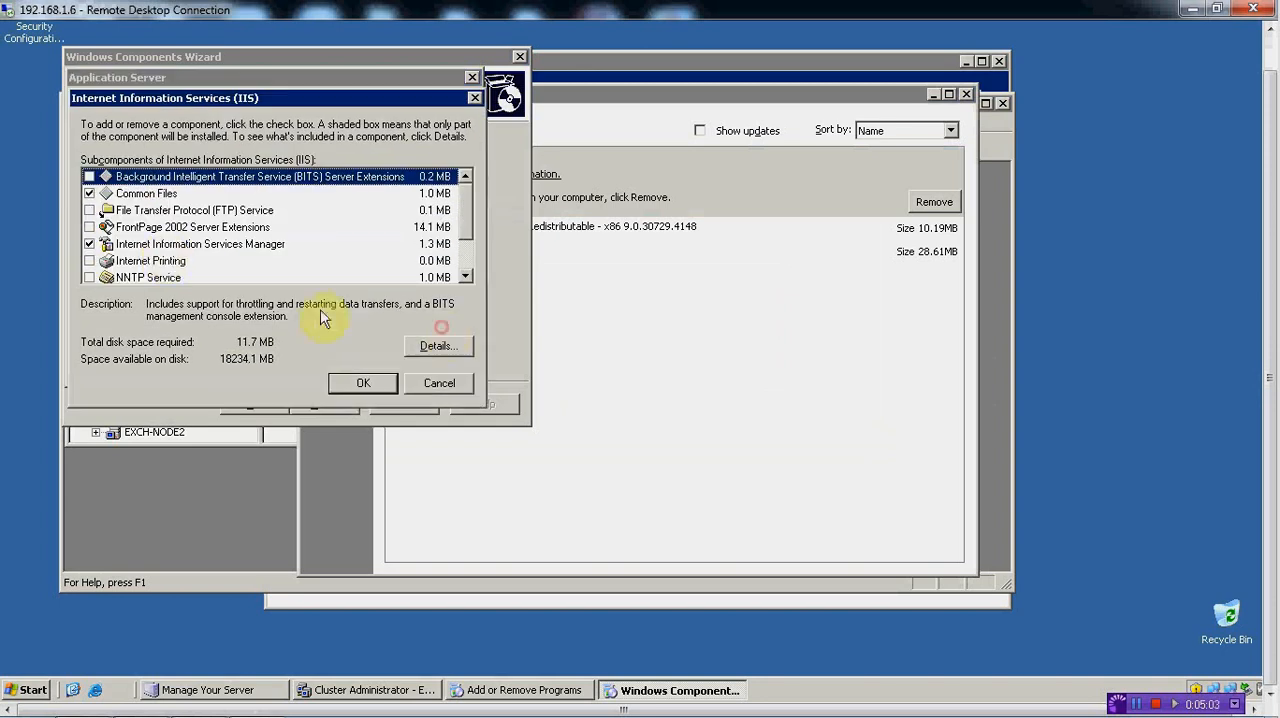
pyautogui.click(89, 277)
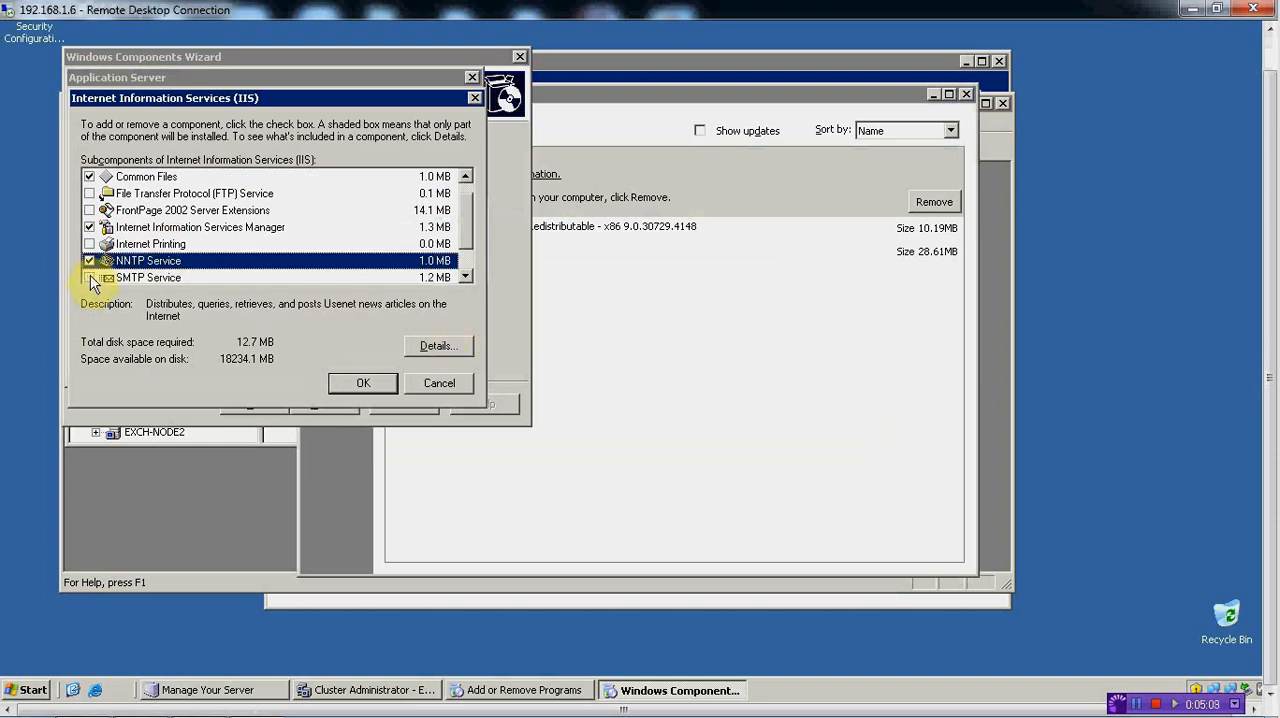
pyautogui.click(90, 279)
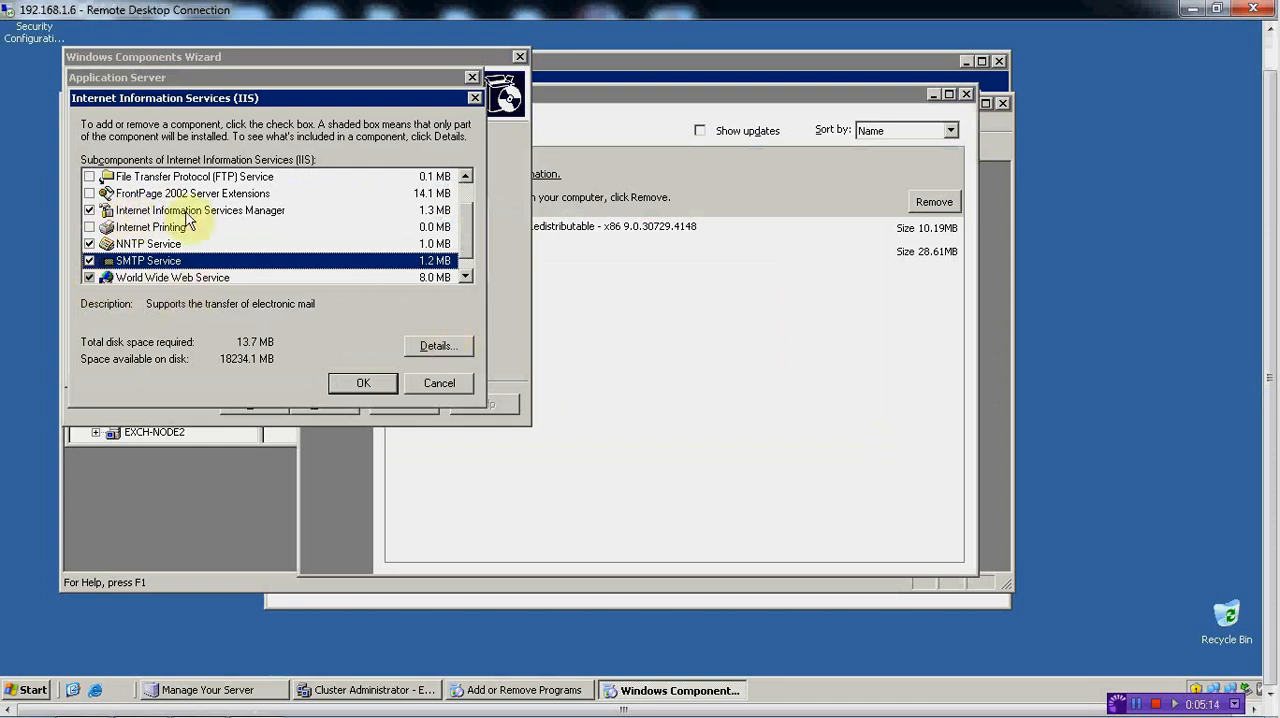
pyautogui.moveTo(471, 223); pyautogui.dragTo(472, 204)
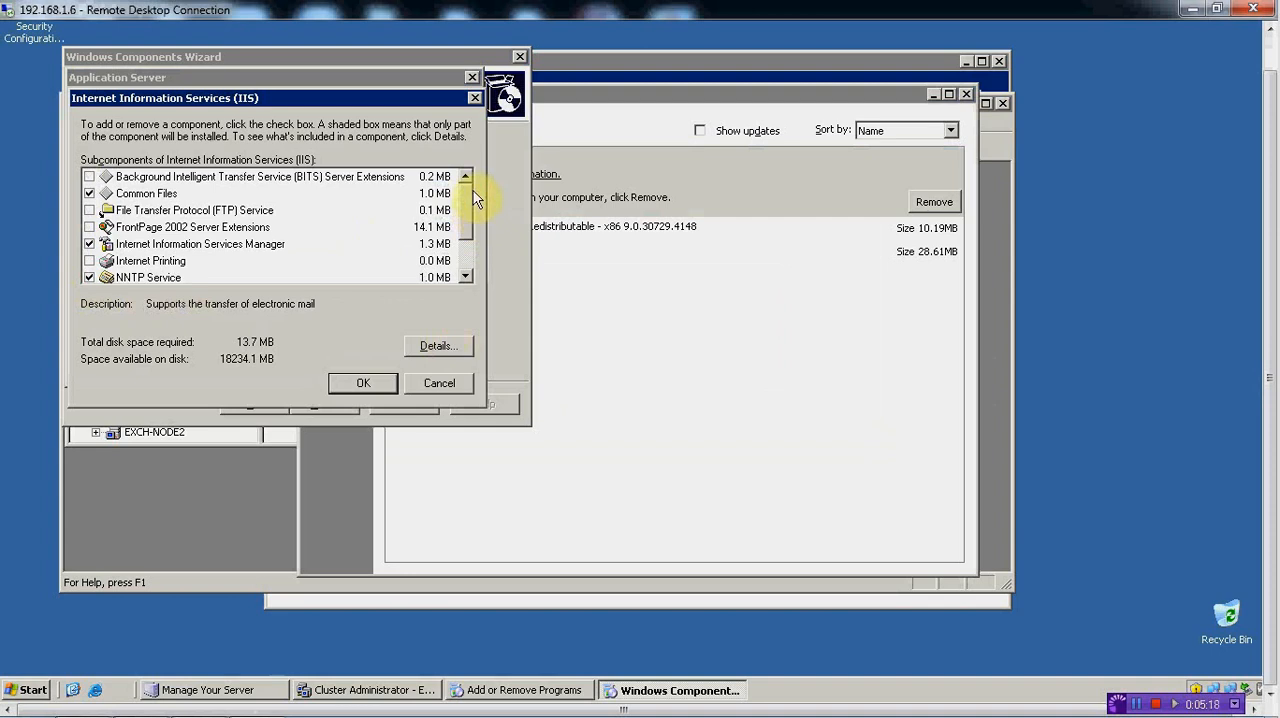
pyautogui.click(360, 383)
pyautogui.click(360, 366)
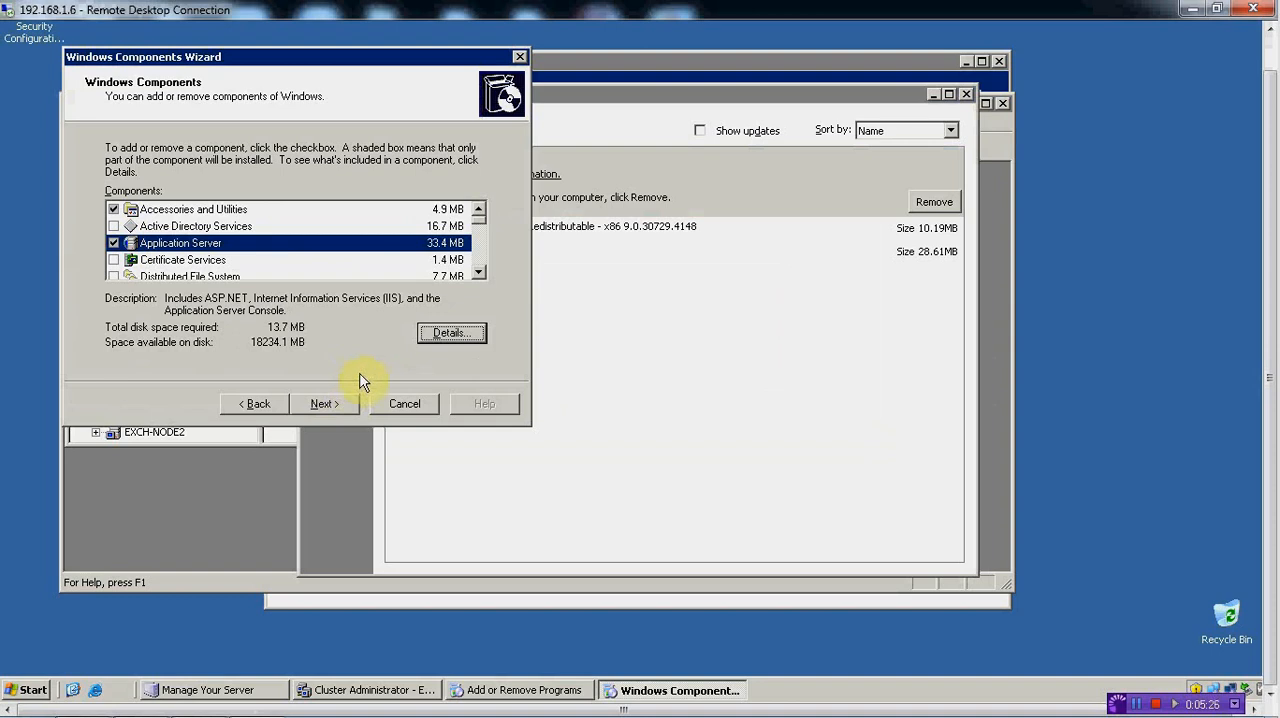
pyautogui.click(341, 406)
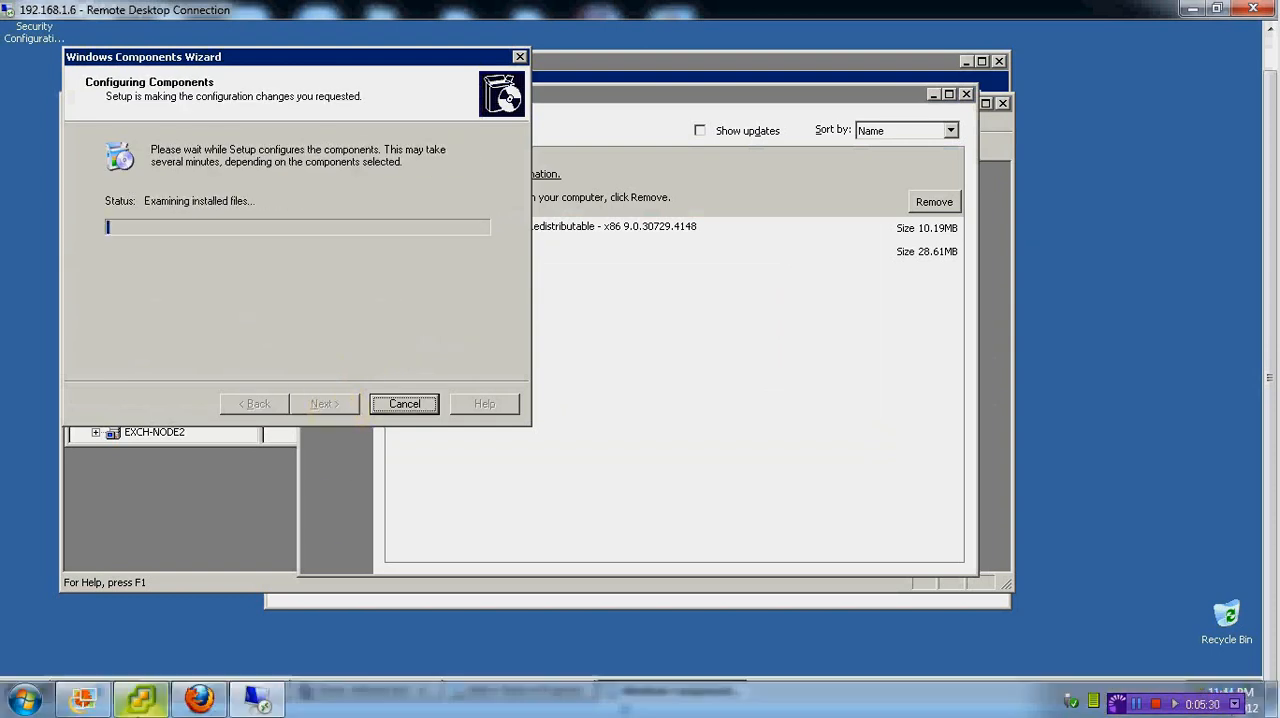
# Switch to vSphere Client and load the W2k3Enter_32 ISO from the W2K-Ent-32Bit folder into Exchange Node 1's CD/DVD drive, set as Connected
pyautogui.click(143, 685)
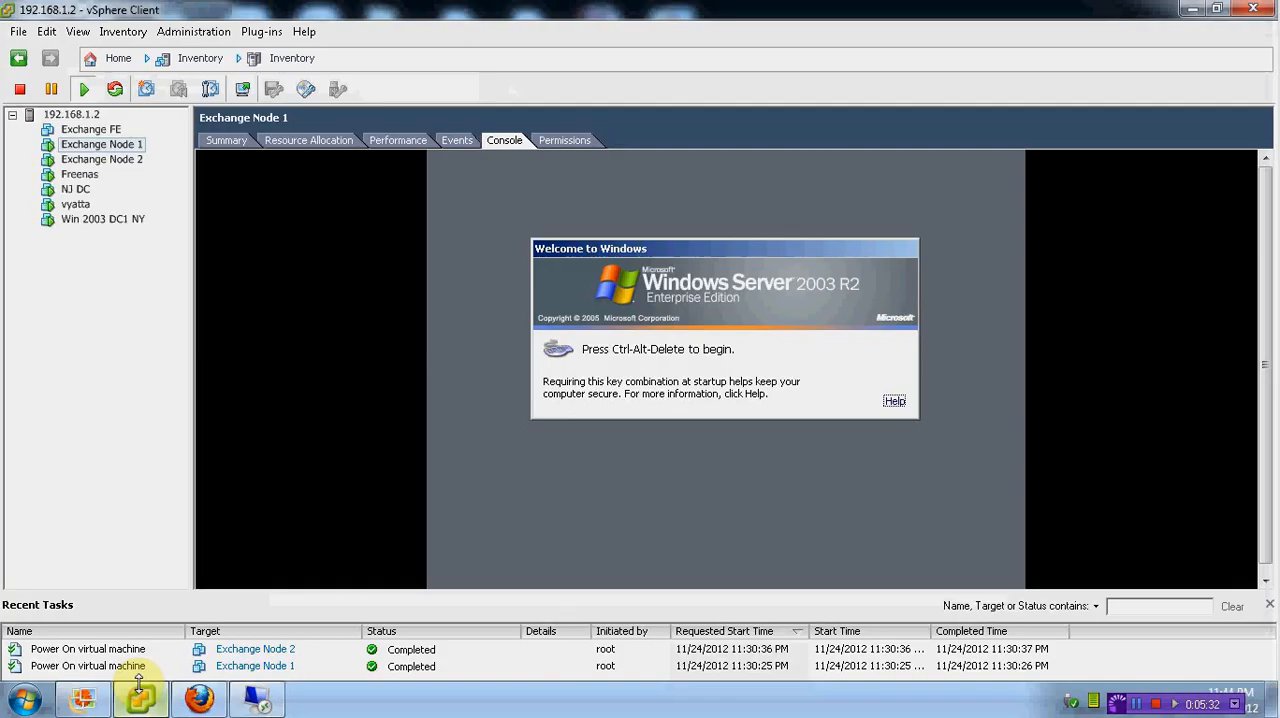
pyautogui.rightClick(133, 148)
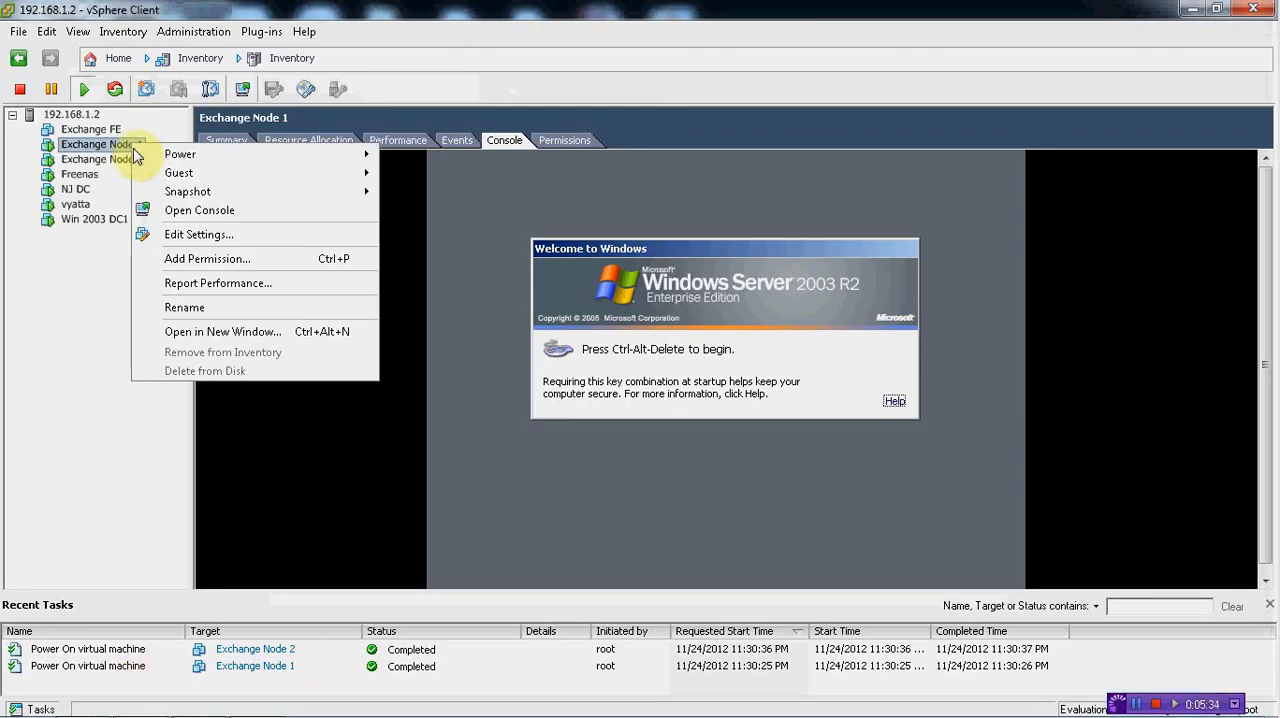
pyautogui.click(178, 236)
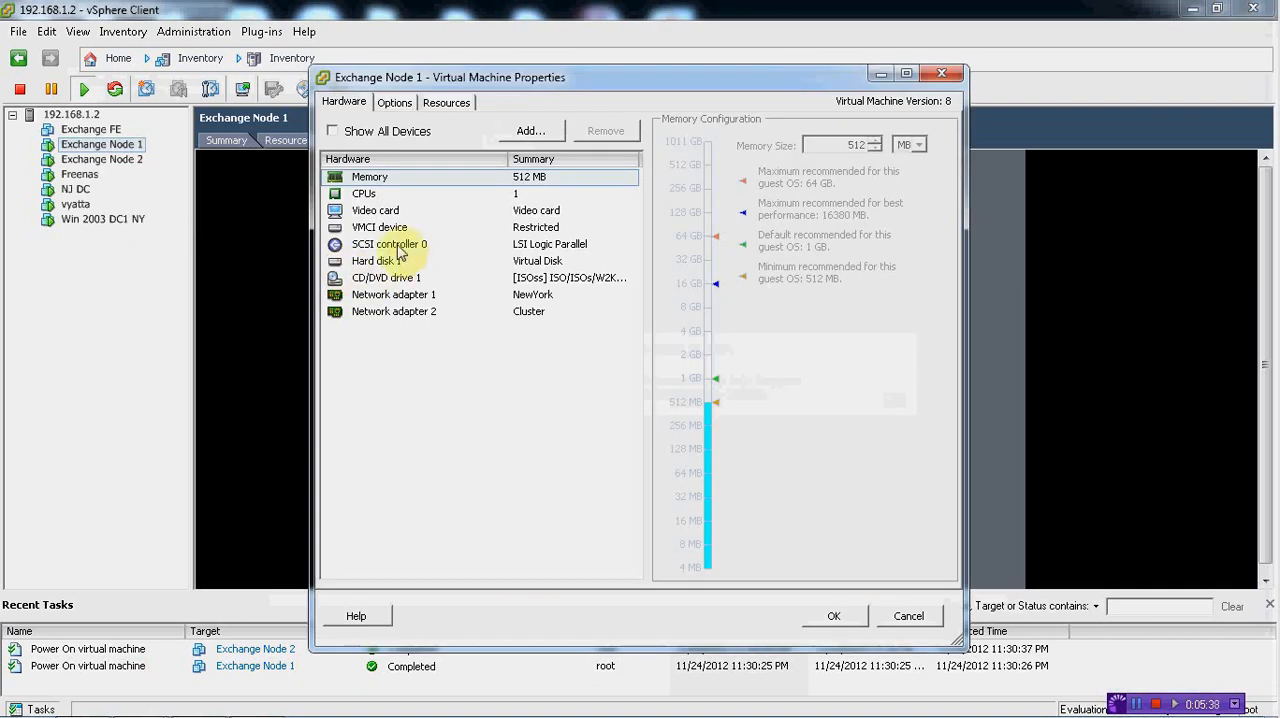
pyautogui.click(378, 277)
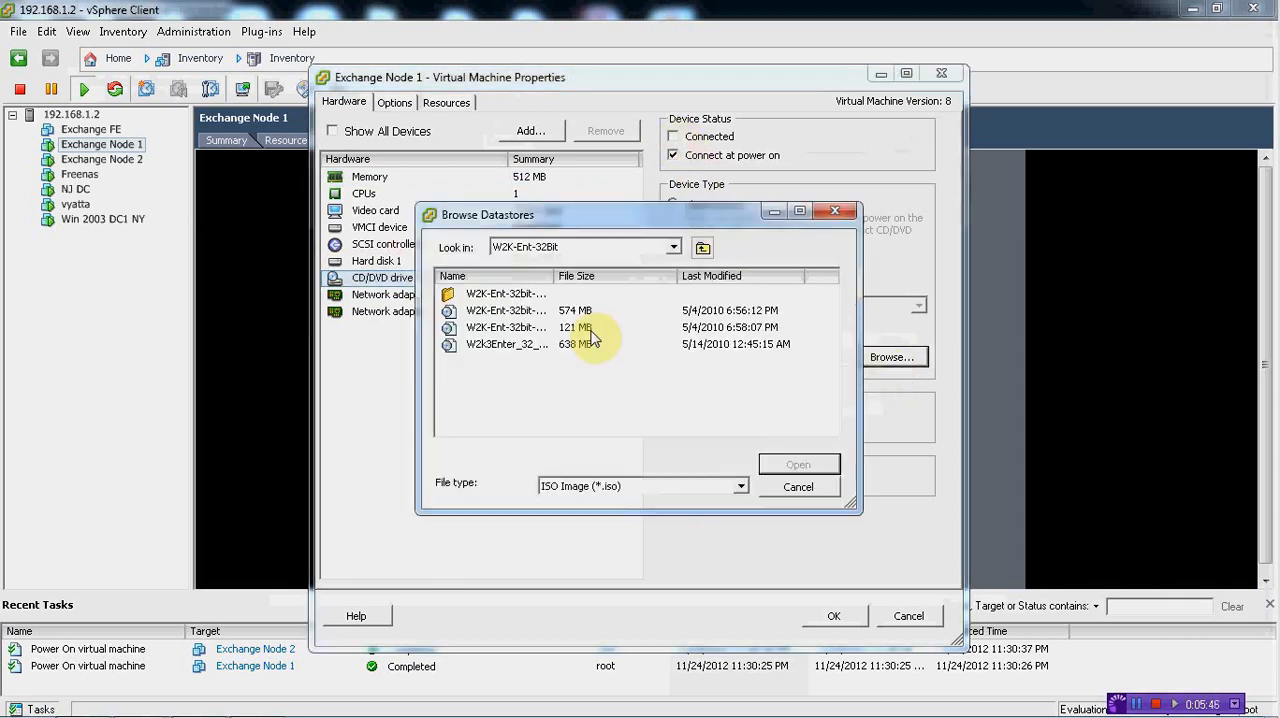
pyautogui.doubleClick(508, 344)
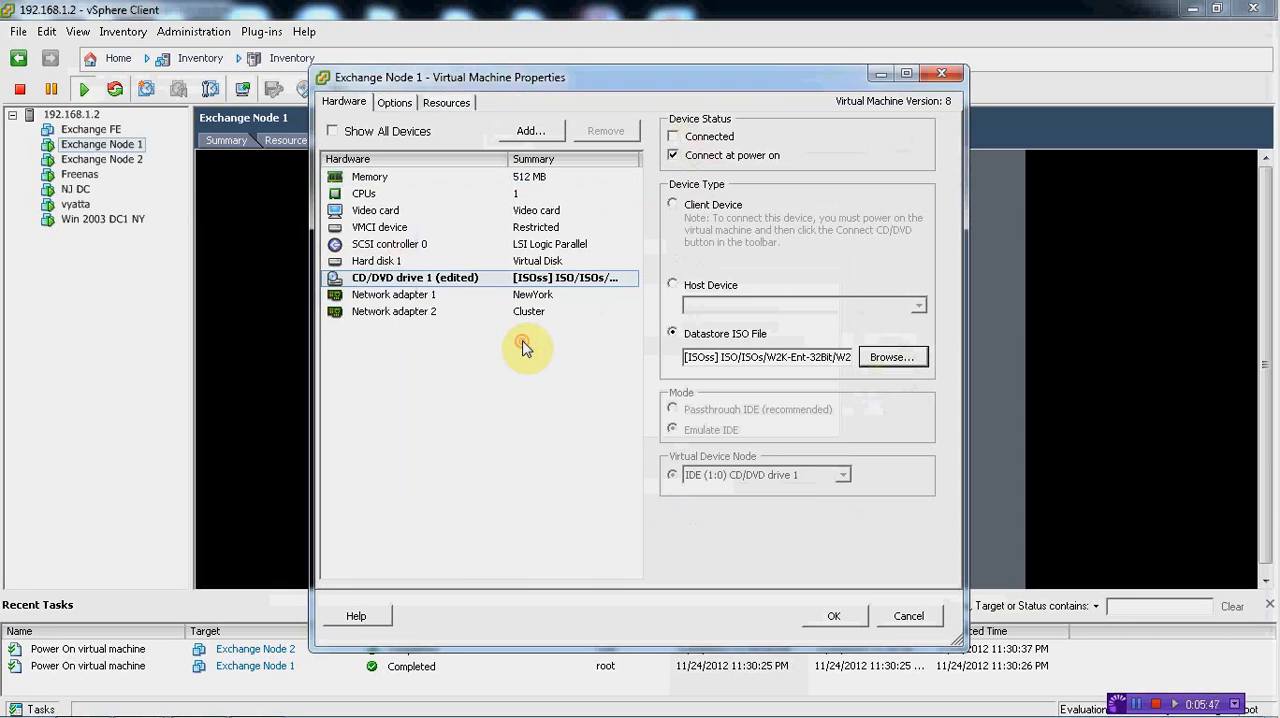
pyautogui.click(673, 137)
pyautogui.click(826, 614)
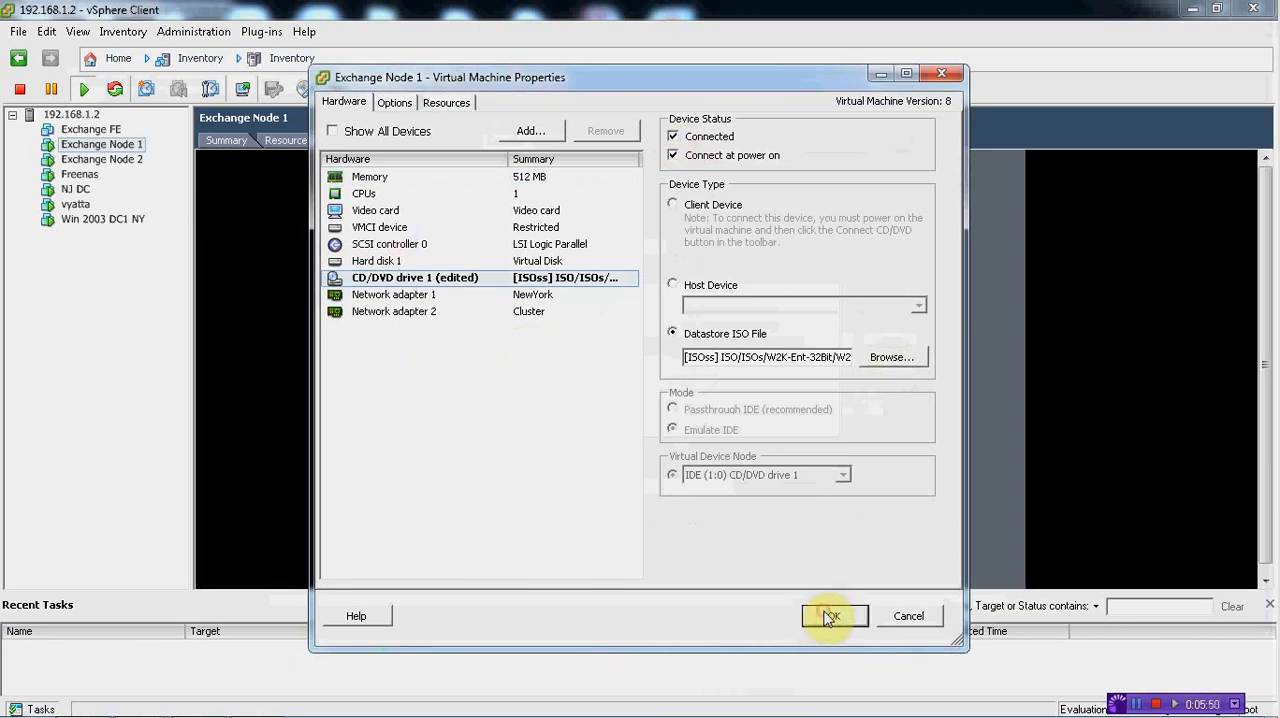
# Return to the 192.168.1.6 remote session and continue the component installation from the mounted disc
pyautogui.moveTo(287, 707)
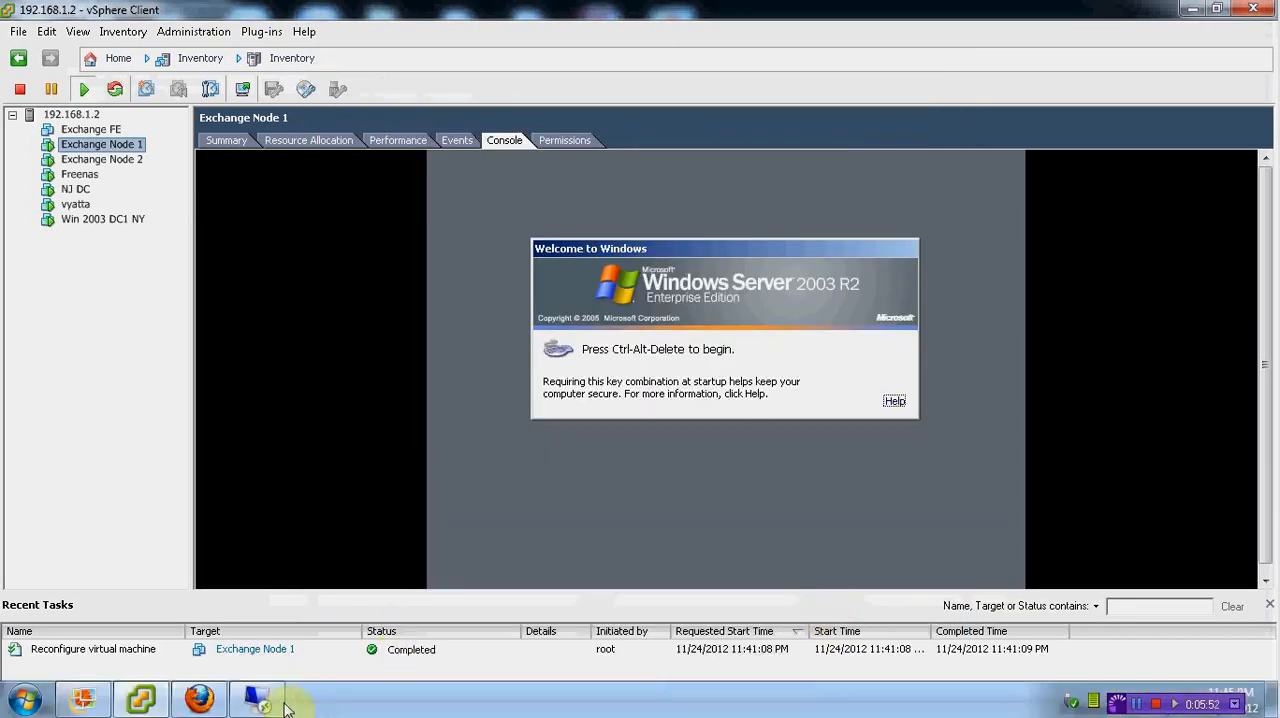
pyautogui.click(277, 606)
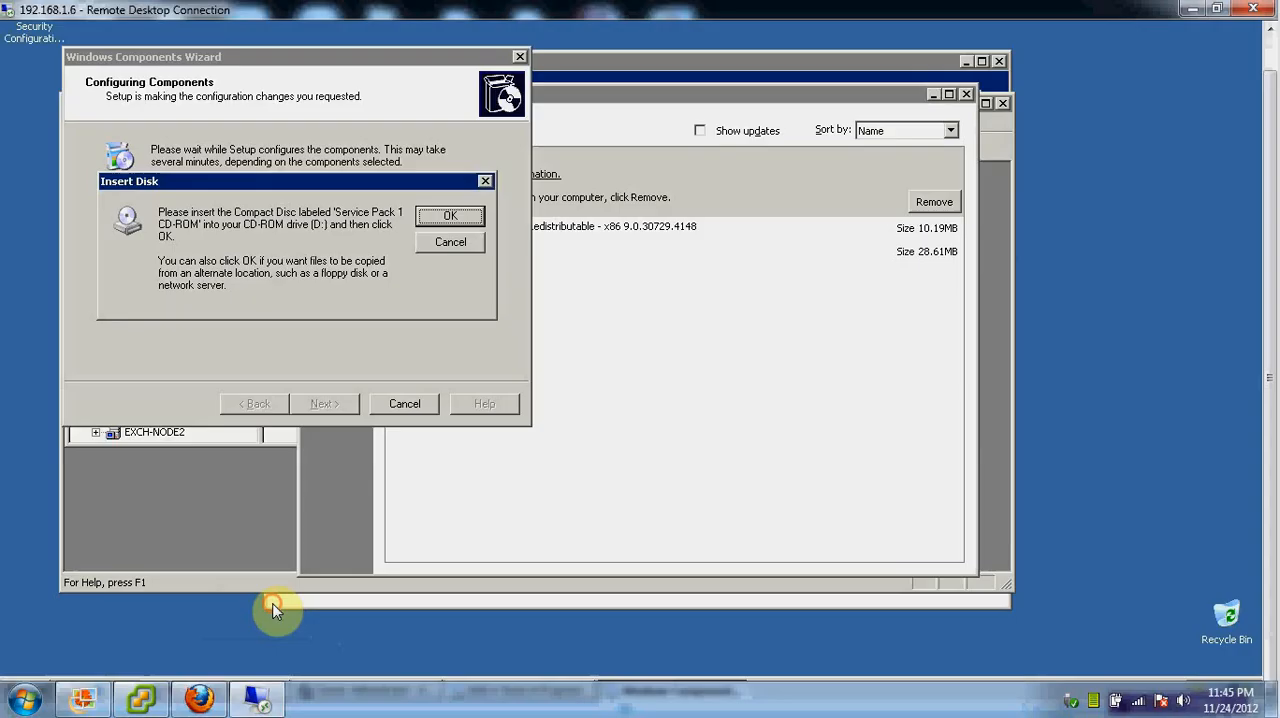
pyautogui.click(446, 218)
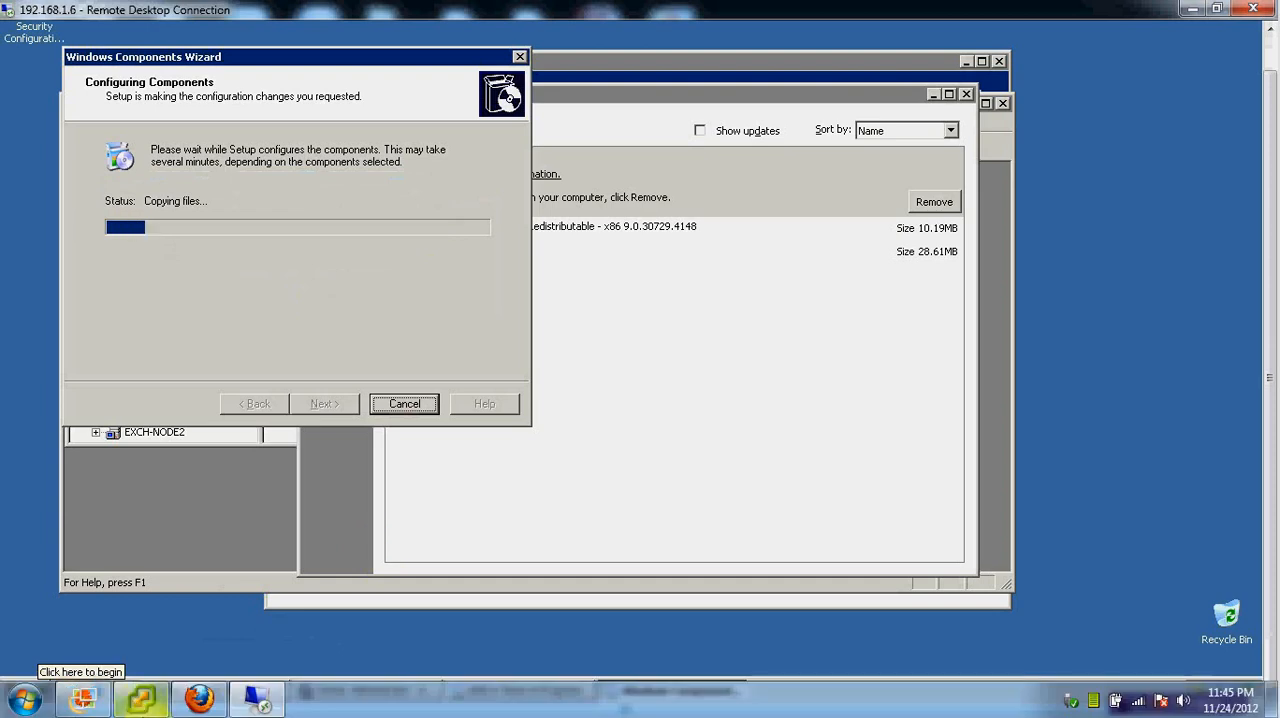
# Start a Remote Desktop connection to 192.168.1.7 from the local computer
pyautogui.moveTo(106, 704)
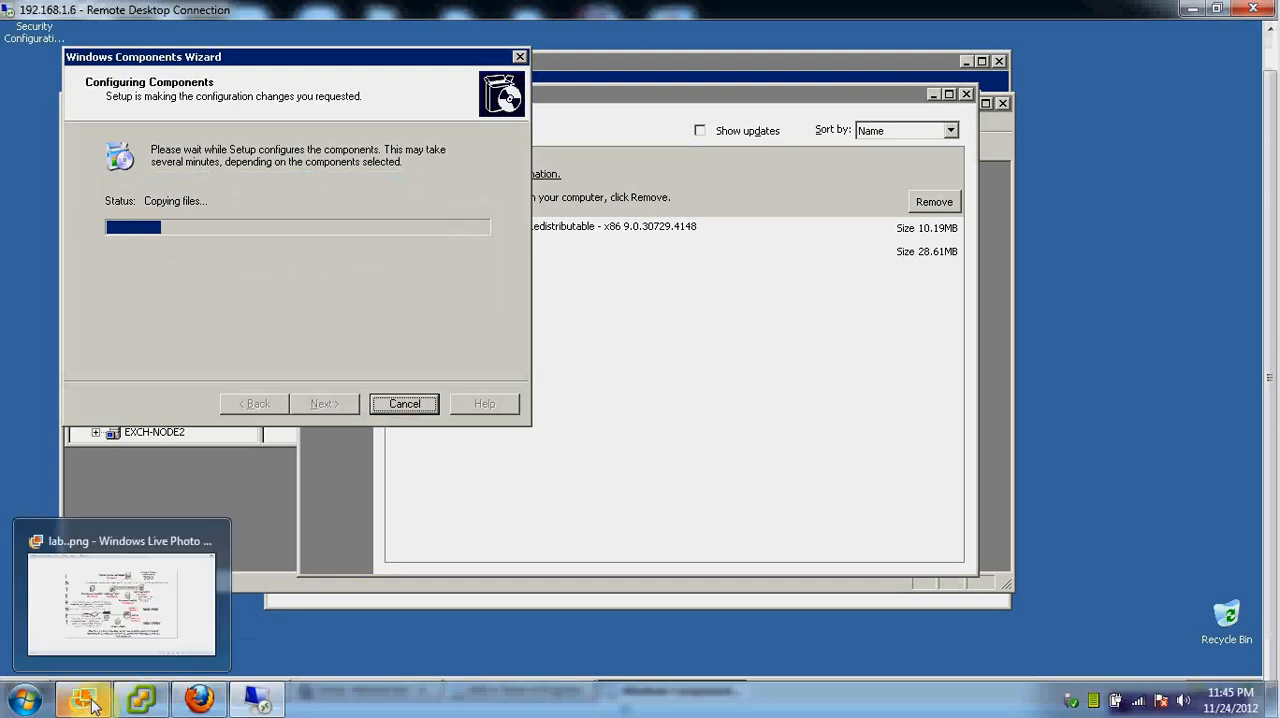
pyautogui.click(24, 699)
pyautogui.moveTo(114, 89)
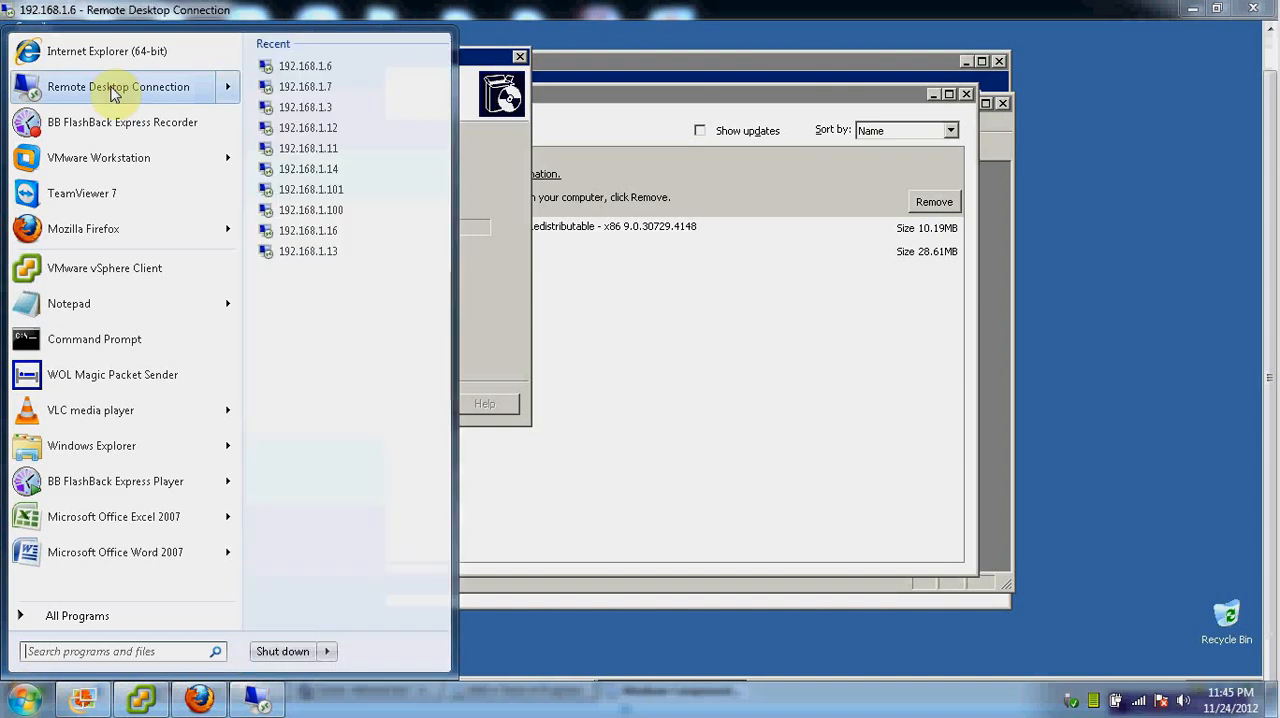
pyautogui.click(314, 88)
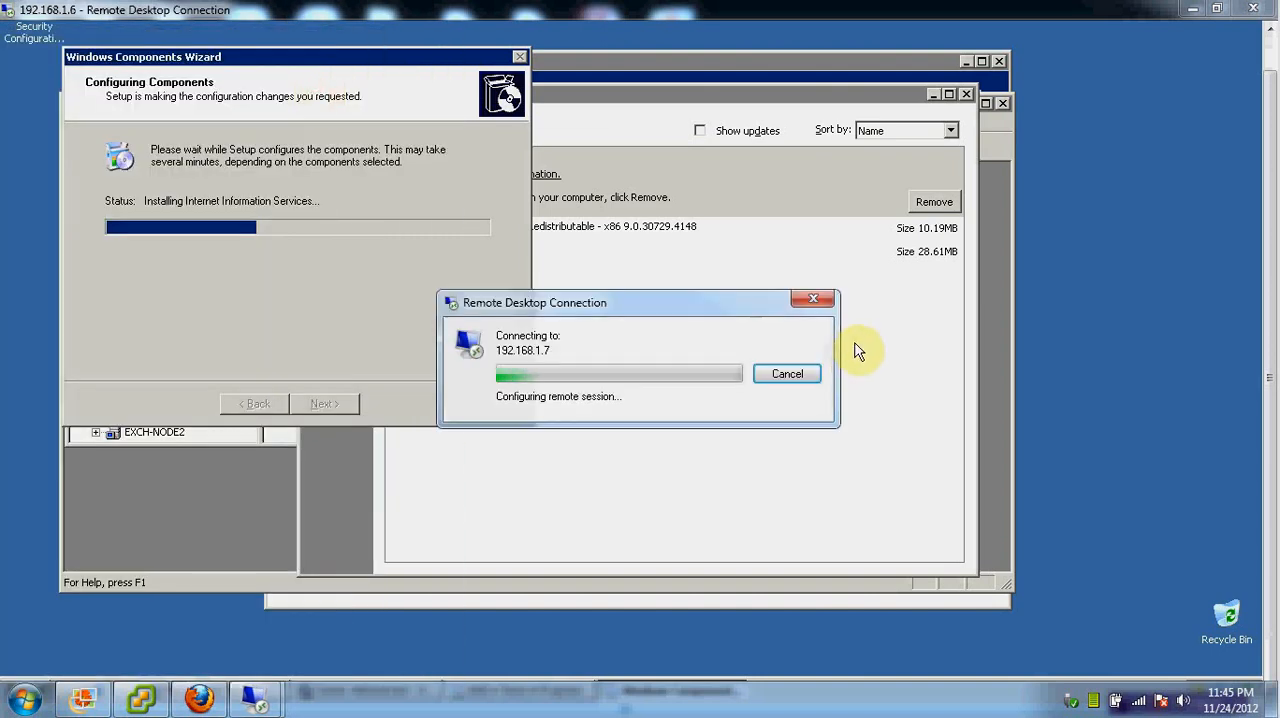
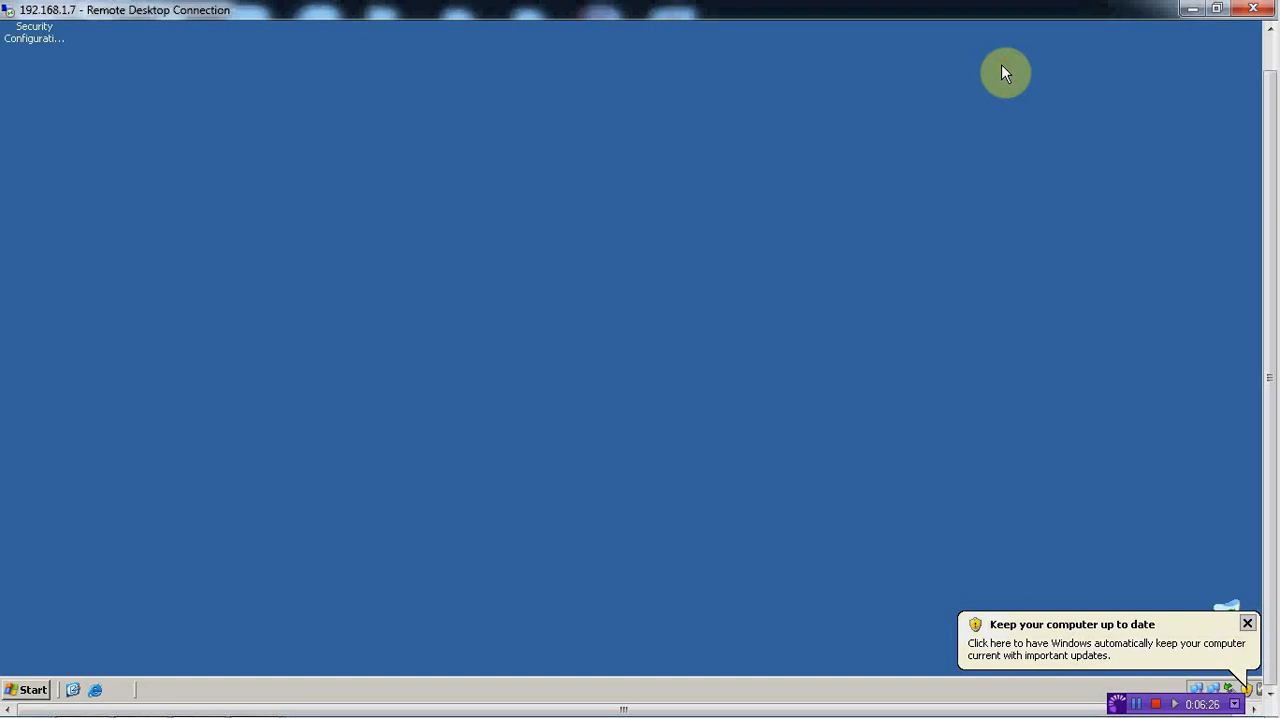
# Open the Windows components setup from Add or Remove Programs in the 192.168.1.7 session
pyautogui.click(27, 690)
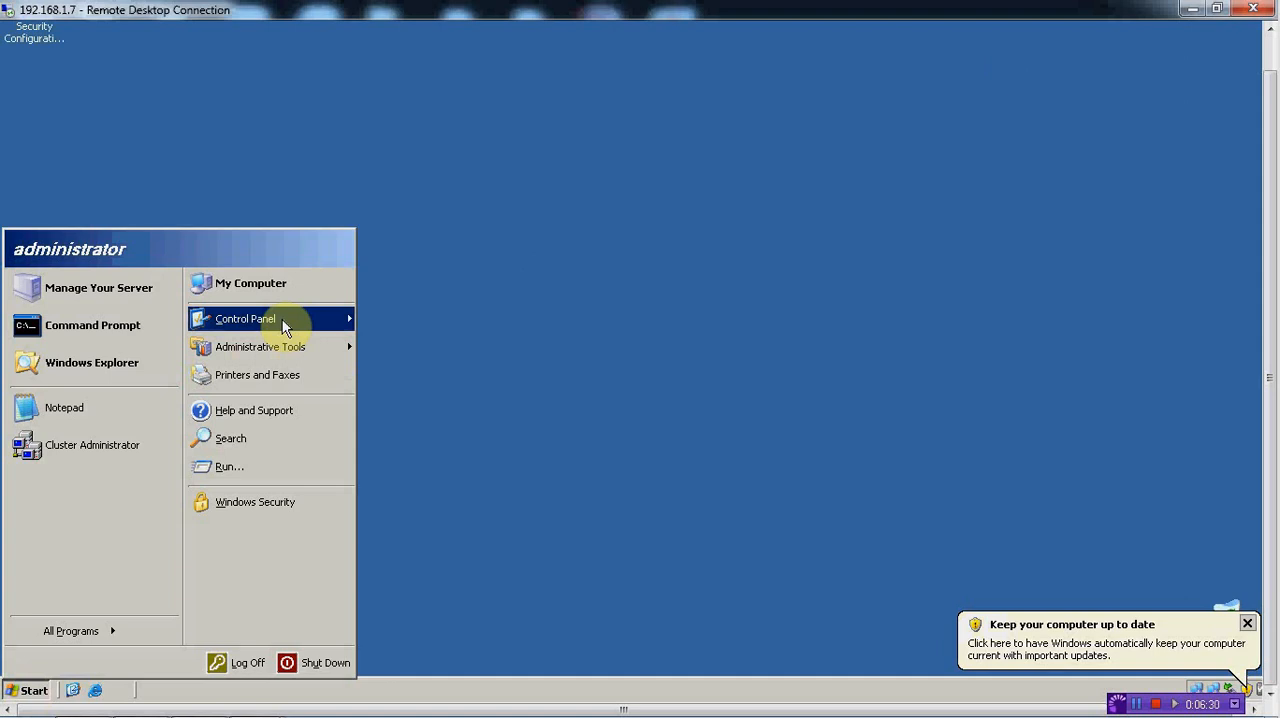
pyautogui.moveTo(283, 327)
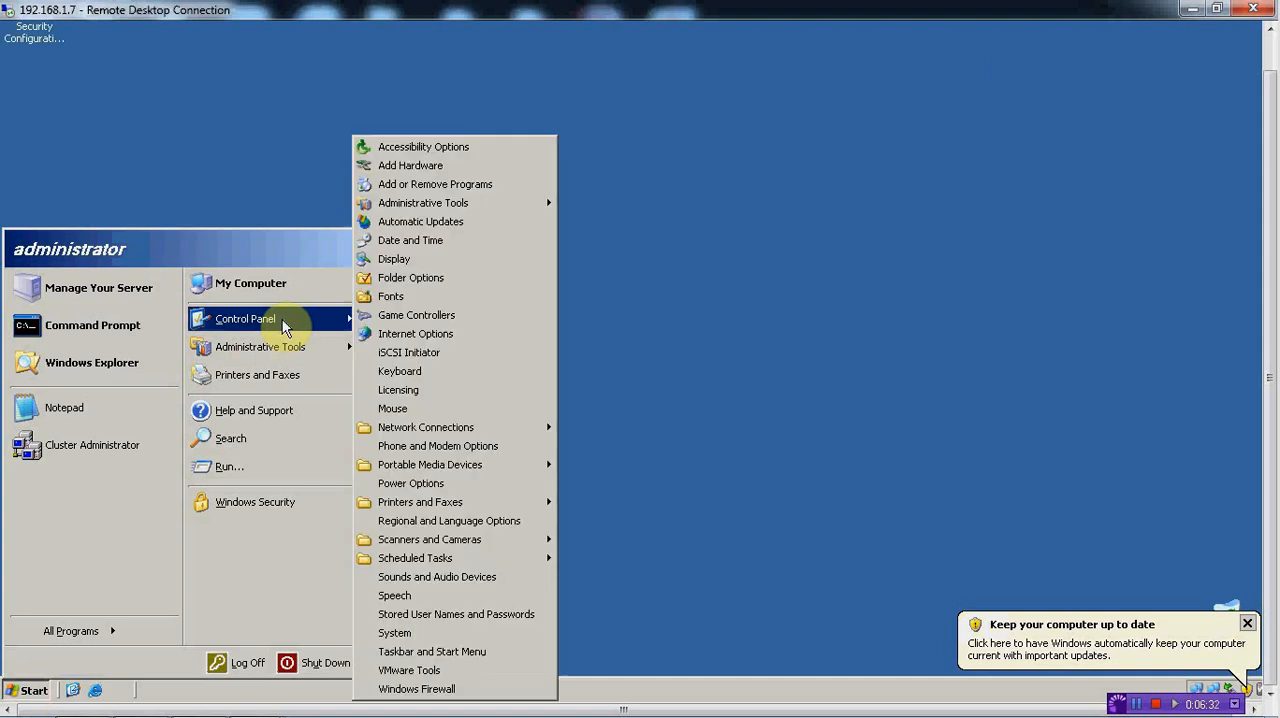
pyautogui.click(415, 186)
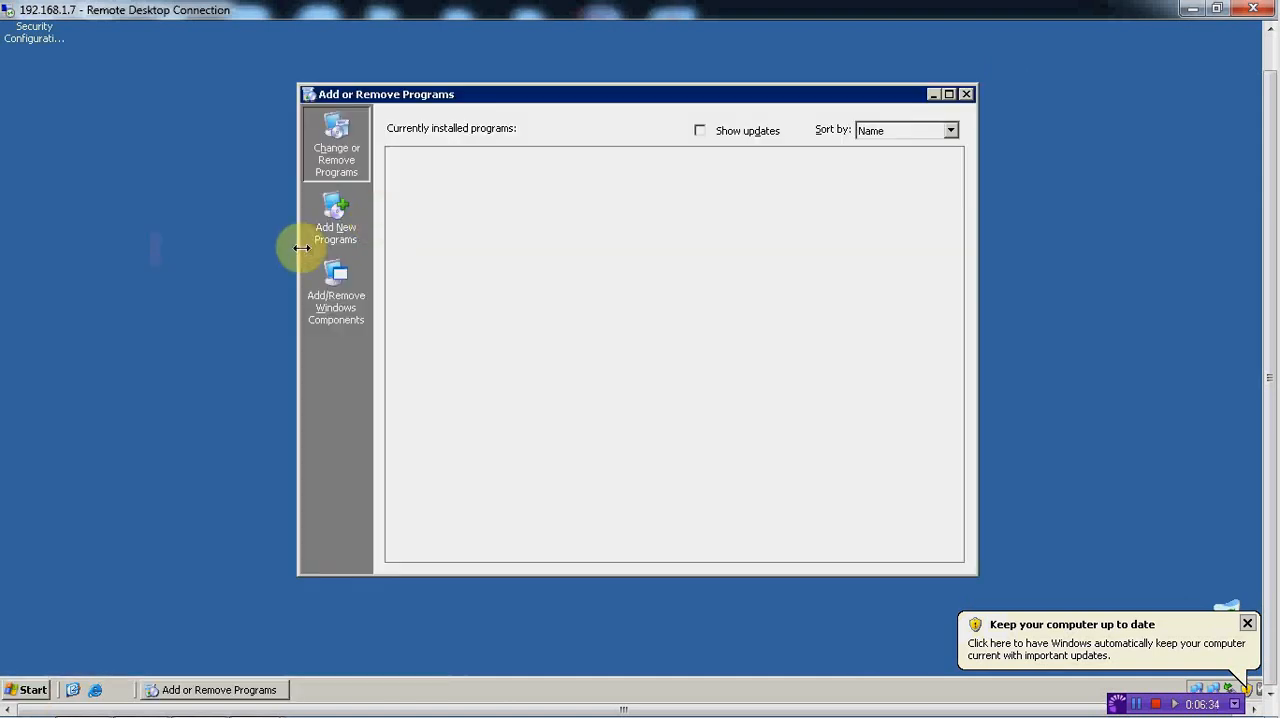
pyautogui.click(336, 290)
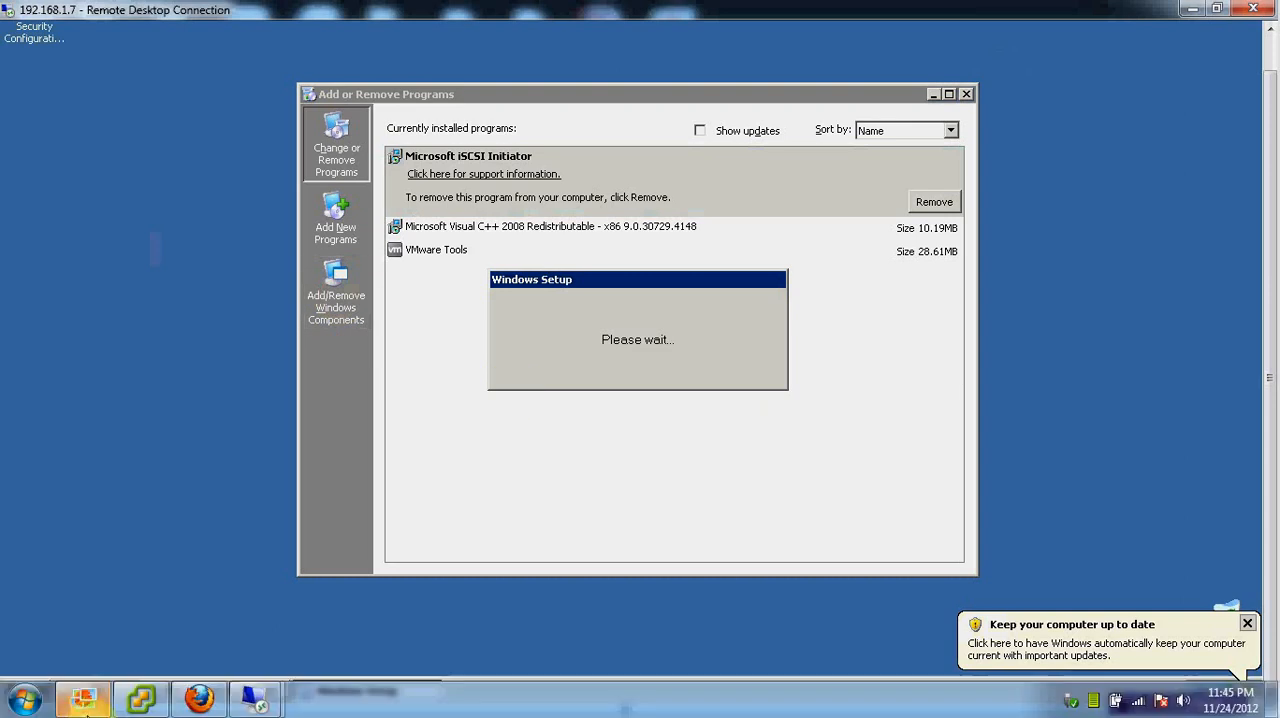
# Switch to vSphere Client and load the ISO from the W2K-Ent-32Bit folder into Exchange Node 2's CD/DVD drive, set as Connected
pyautogui.click(145, 702)
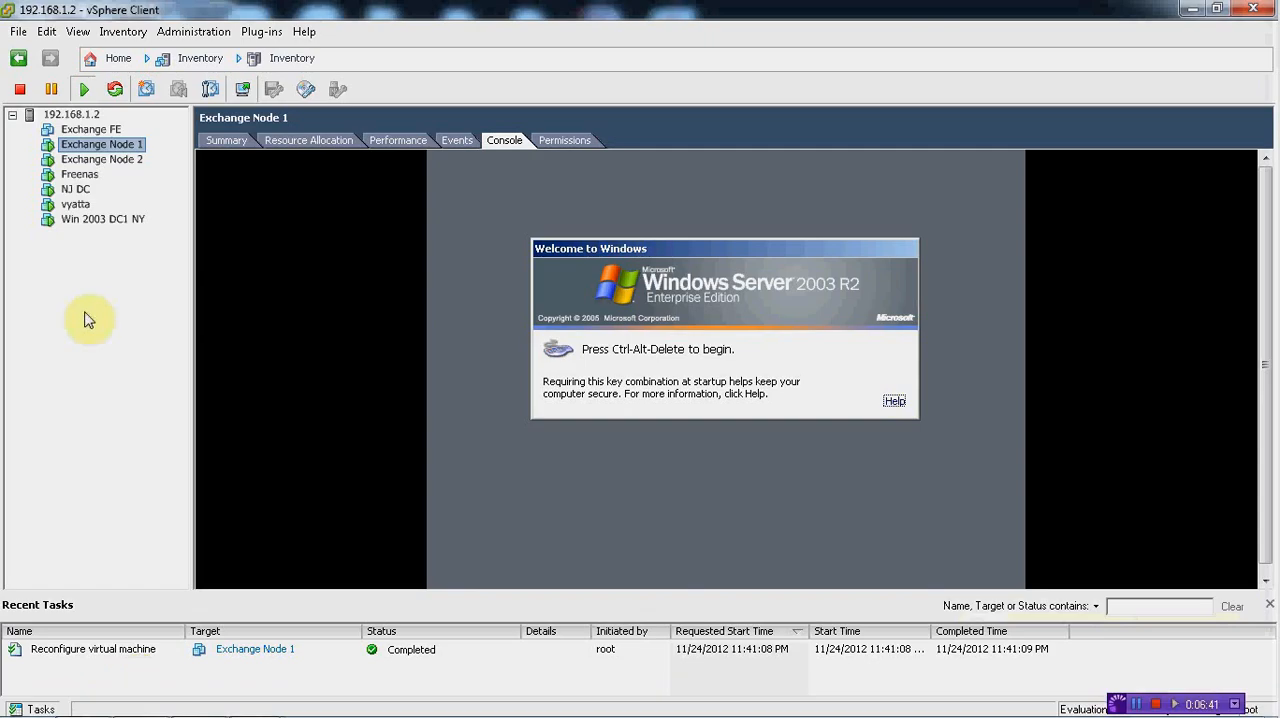
pyautogui.rightClick(114, 158)
pyautogui.click(181, 249)
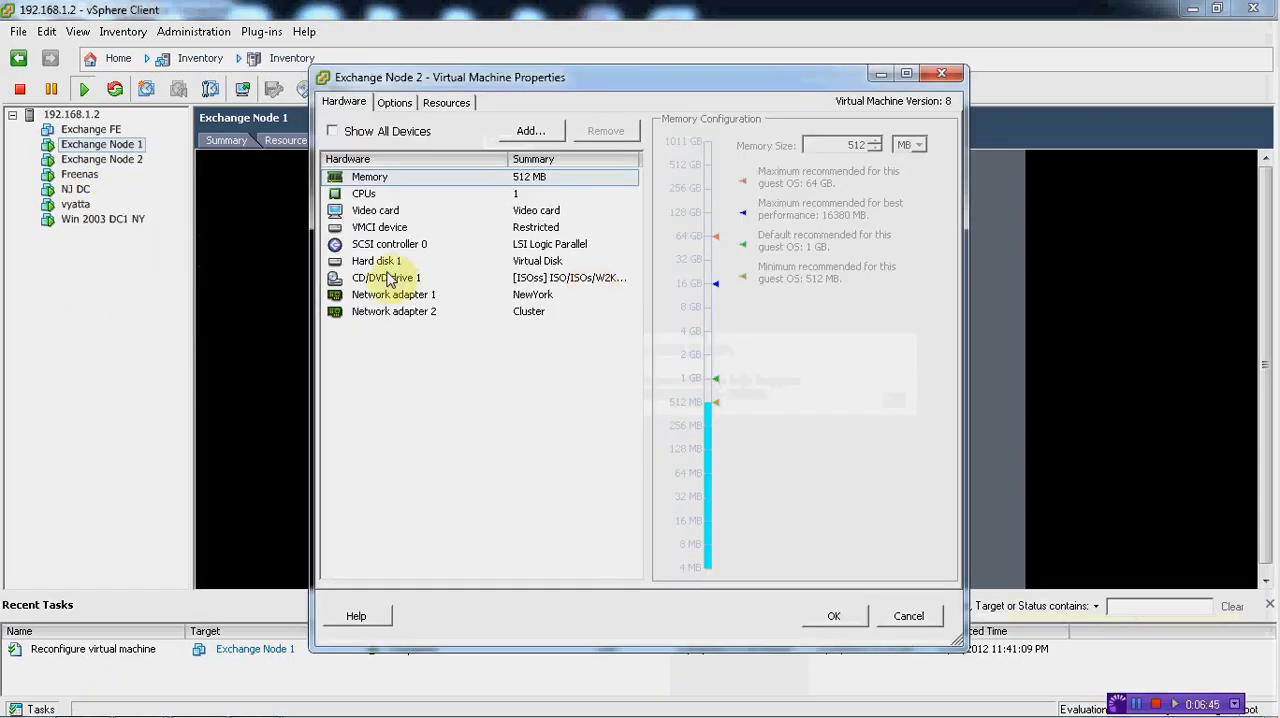
pyautogui.click(390, 280)
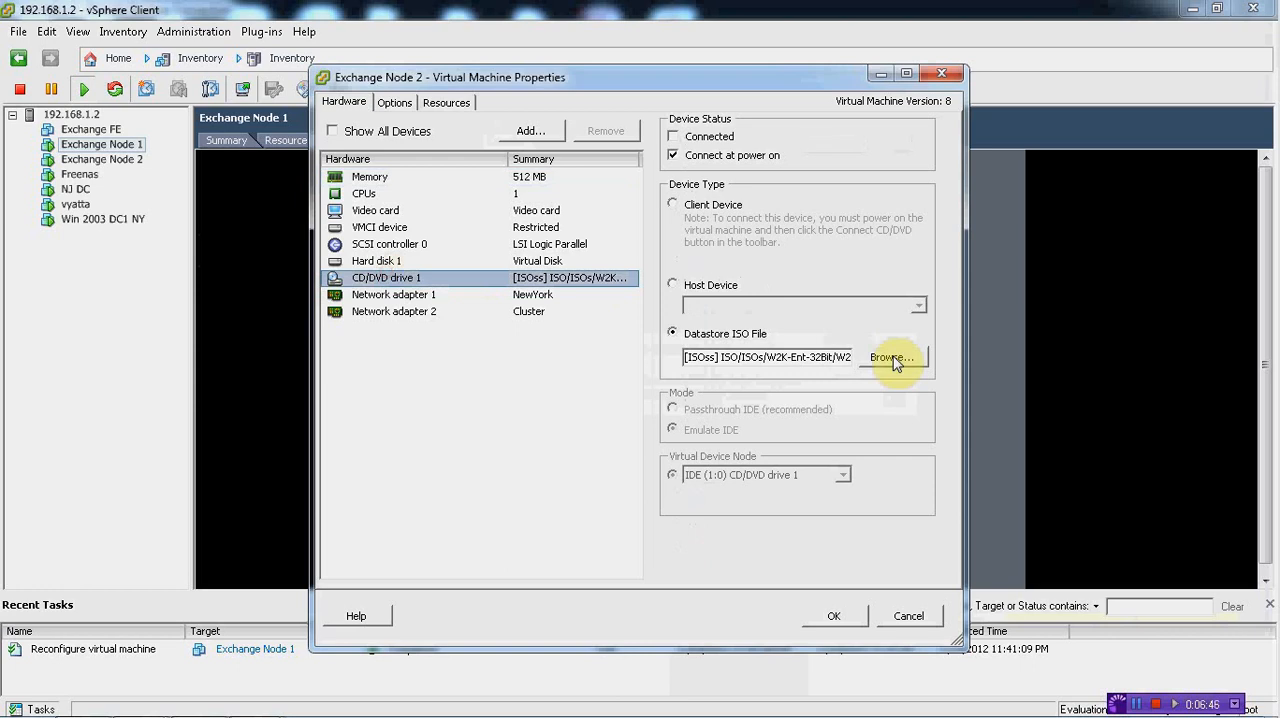
pyautogui.click(891, 357)
pyautogui.doubleClick(488, 344)
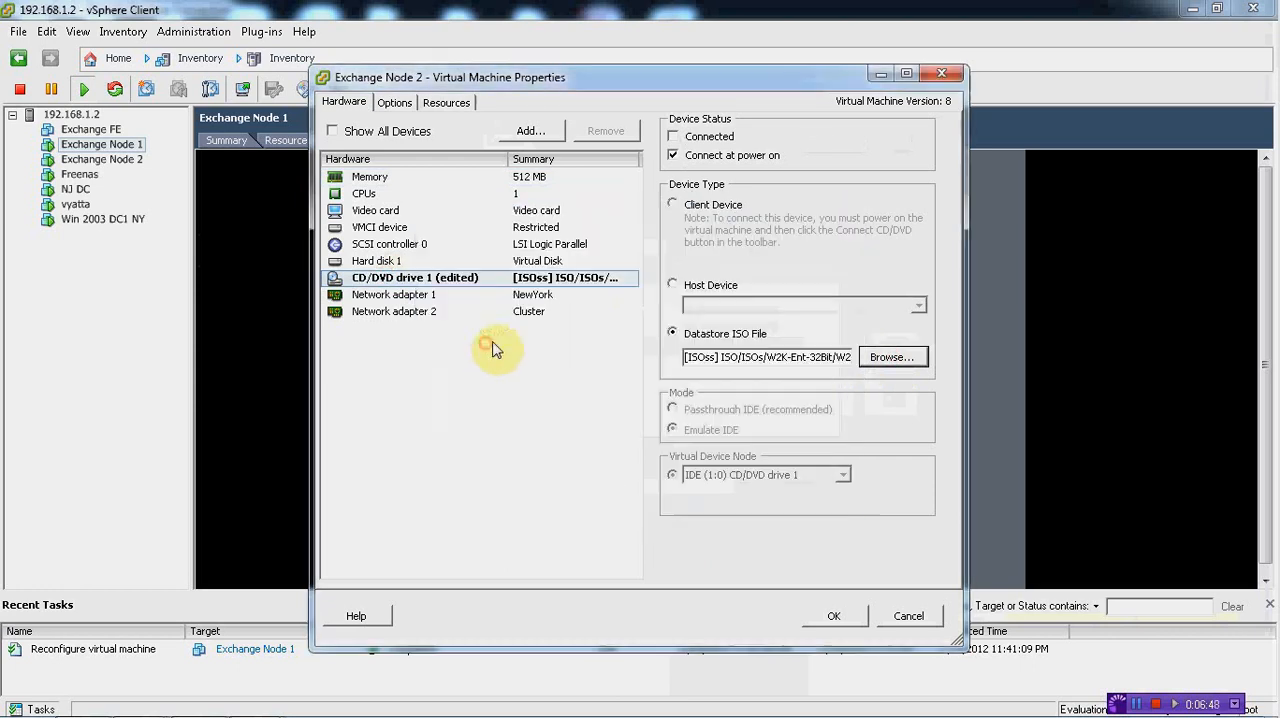
pyautogui.click(674, 137)
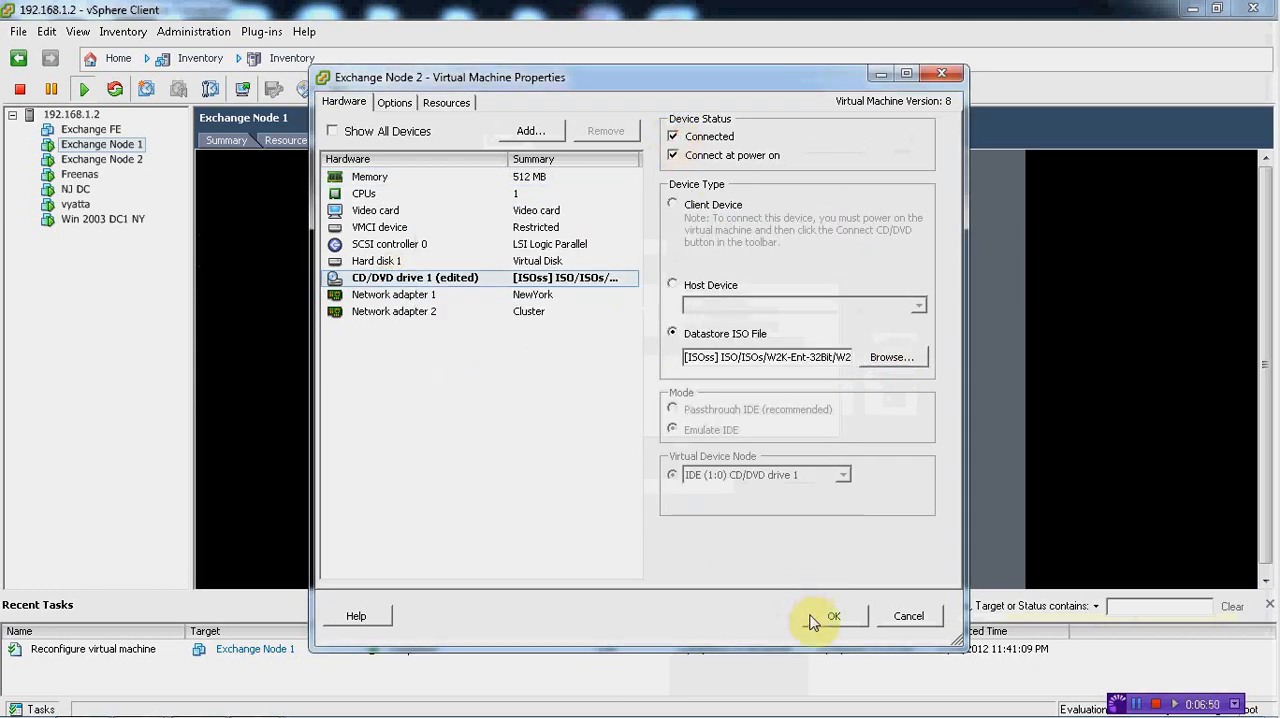
pyautogui.click(833, 616)
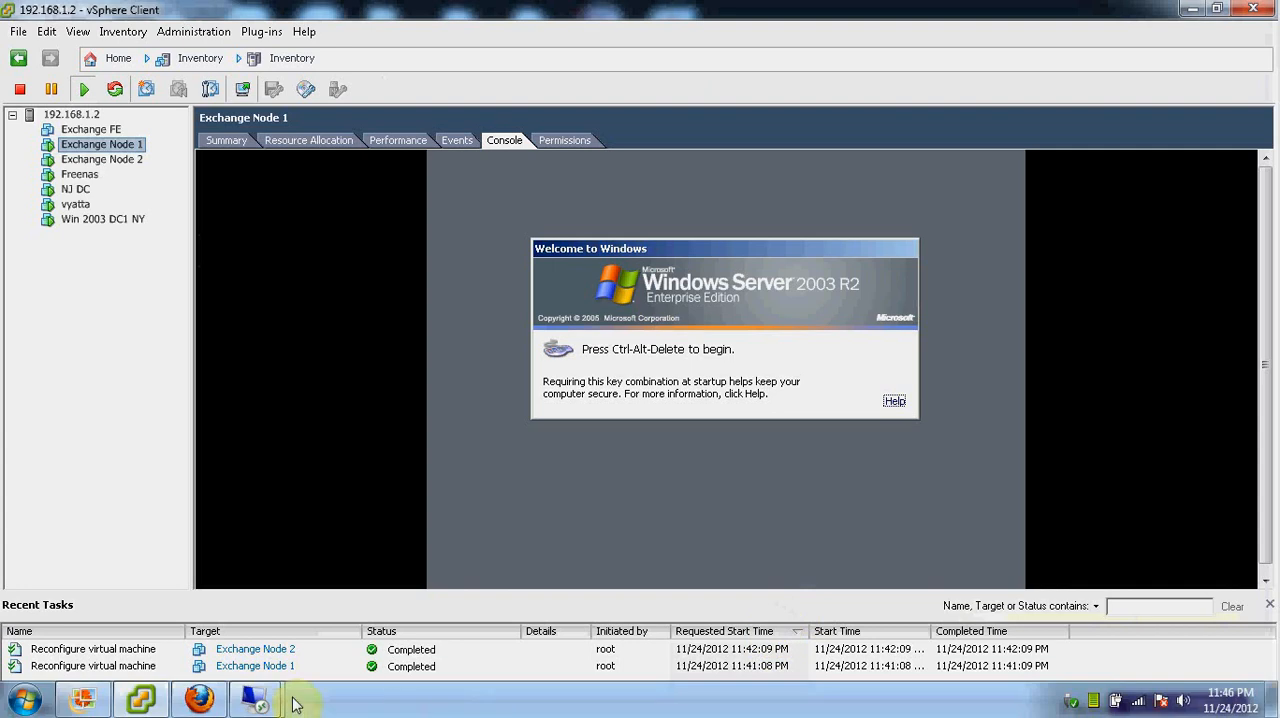
# Return to the 192.168.1.7 session and select Application Server with the ASP.NET and Enable network DTC access subcomponents
pyautogui.moveTo(256, 698)
pyautogui.click(358, 603)
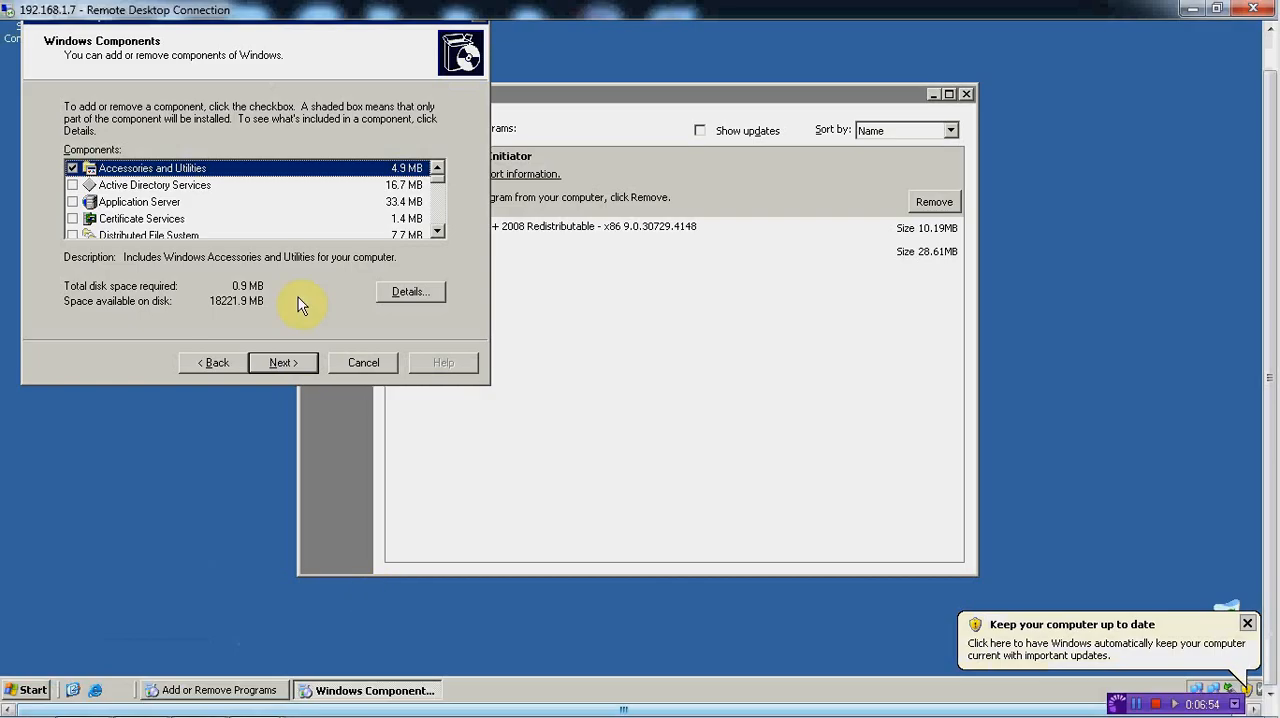
pyautogui.click(437, 231)
pyautogui.click(437, 231)
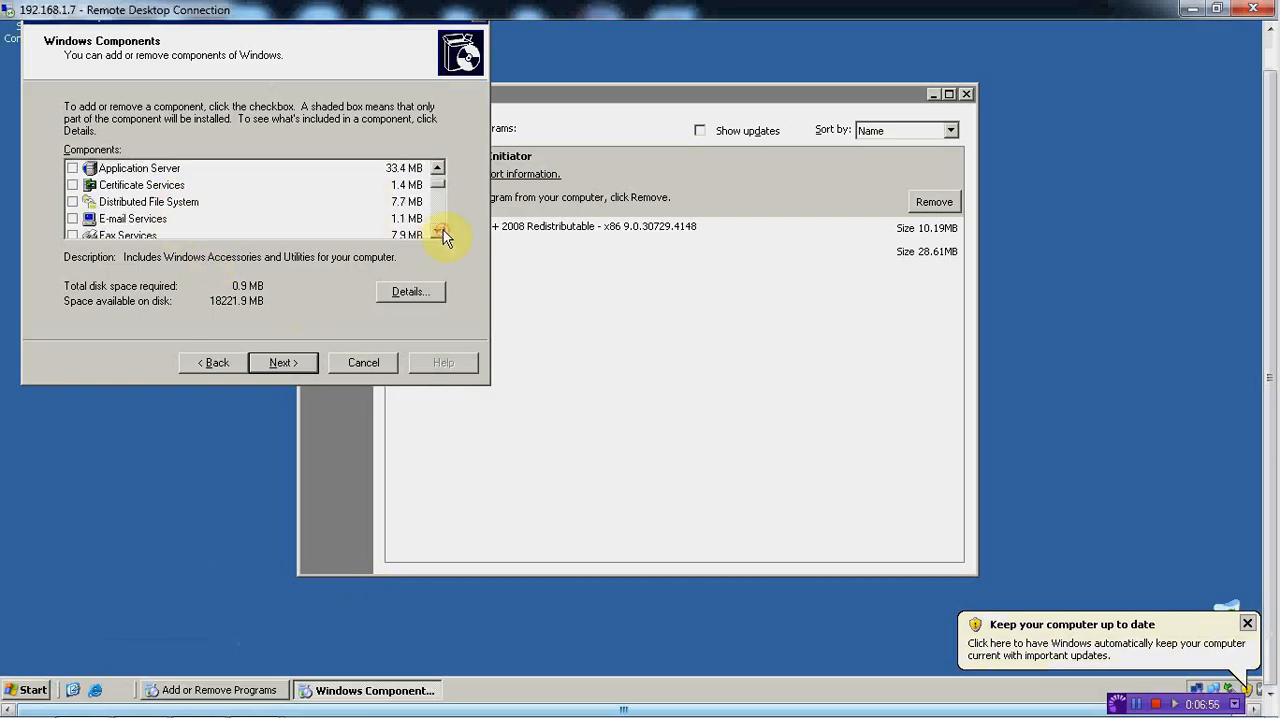
pyautogui.click(141, 169)
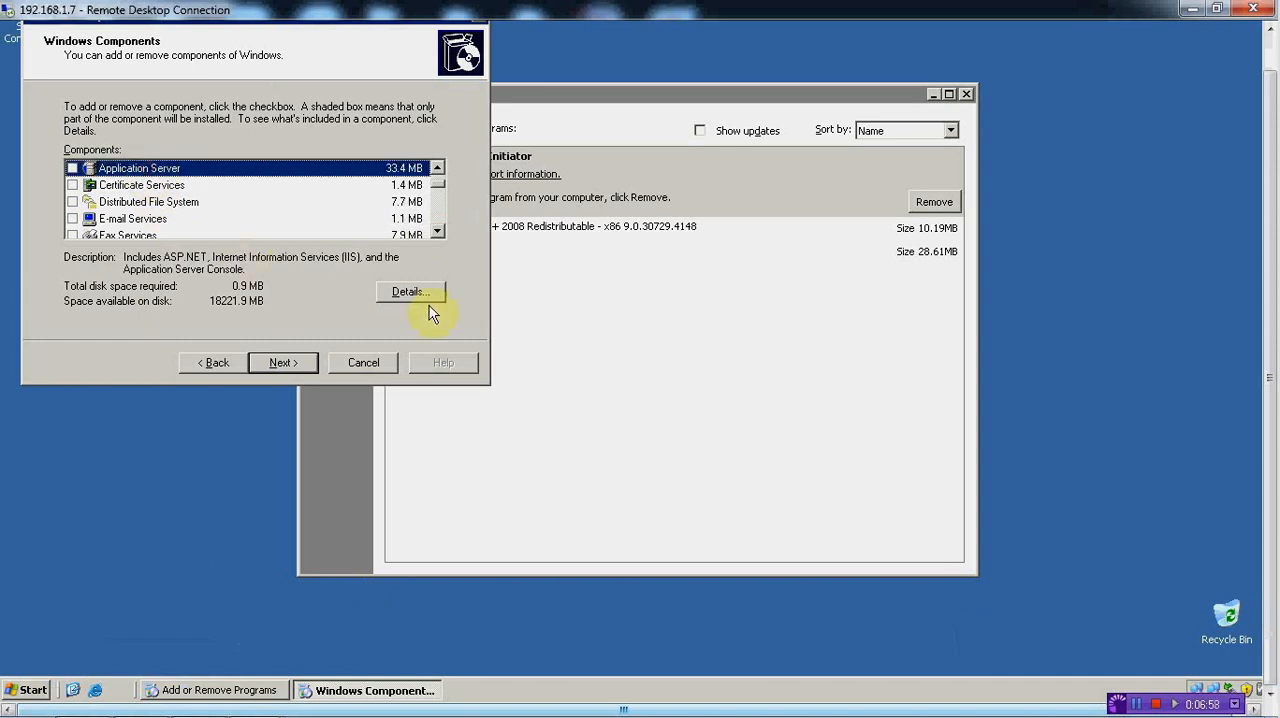
pyautogui.click(72, 169)
pyautogui.click(422, 296)
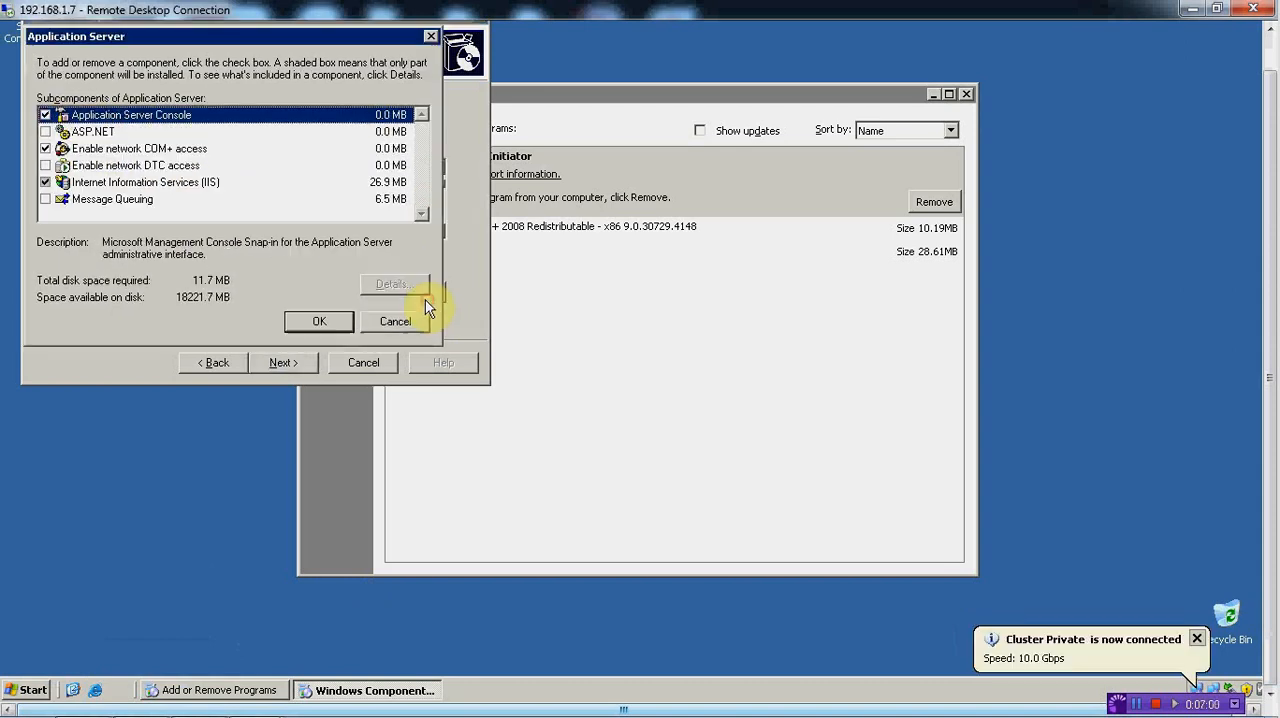
pyautogui.click(45, 131)
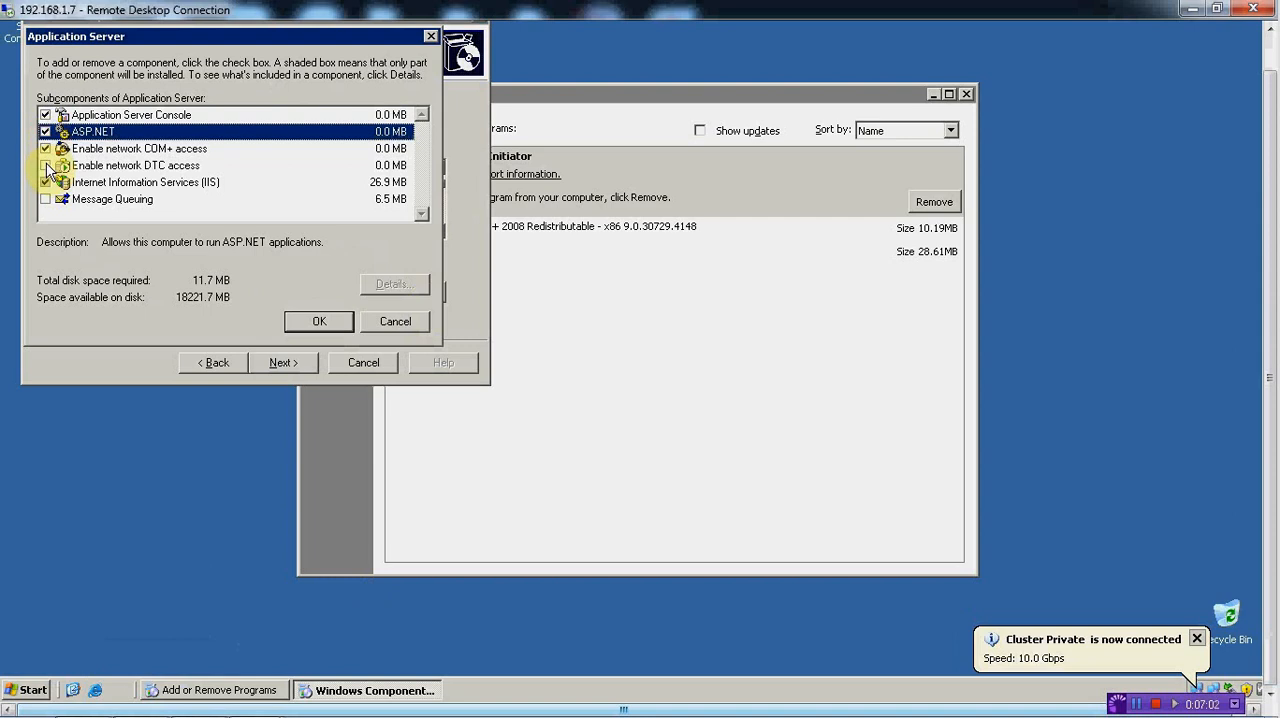
pyautogui.click(45, 165)
# Add NNTP Service and SMTP Service to Internet Information Services (IIS) and start installing the selected components on 192.168.1.7
pyautogui.click(105, 182)
pyautogui.click(400, 284)
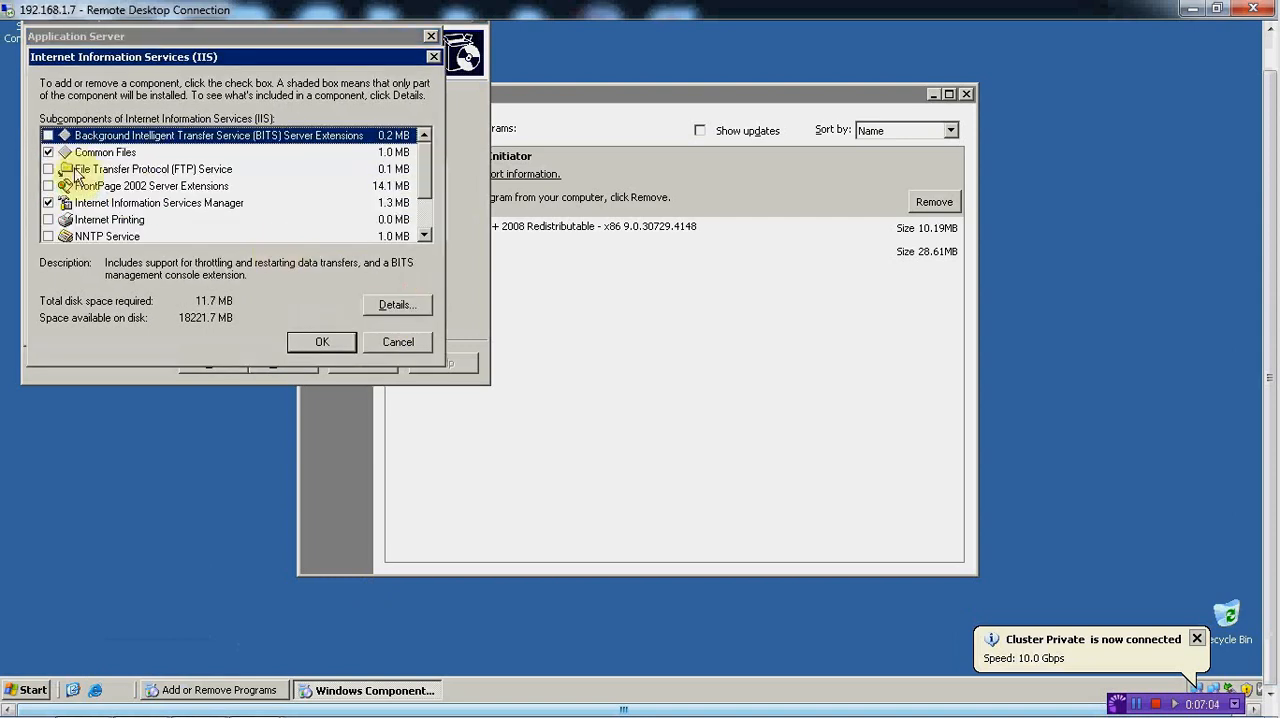
pyautogui.click(424, 235)
pyautogui.click(424, 235)
pyautogui.click(47, 202)
pyautogui.click(47, 219)
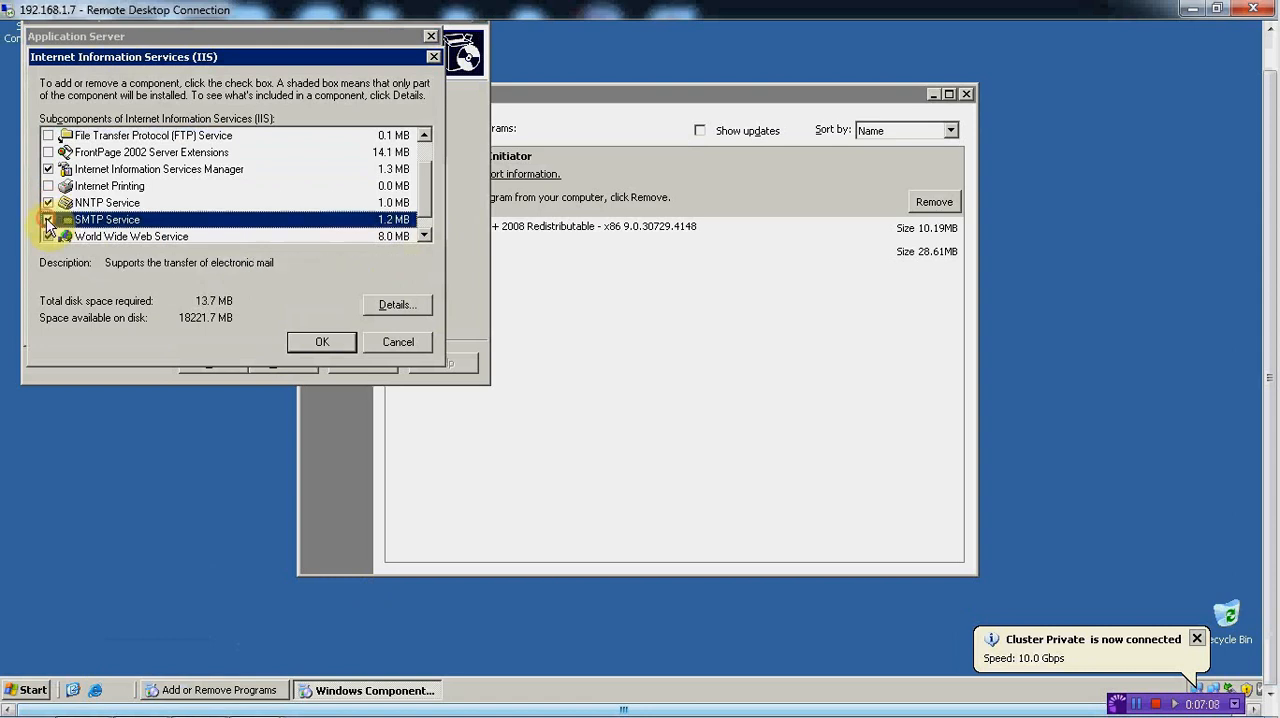
pyautogui.scroll(2, 425, 182)
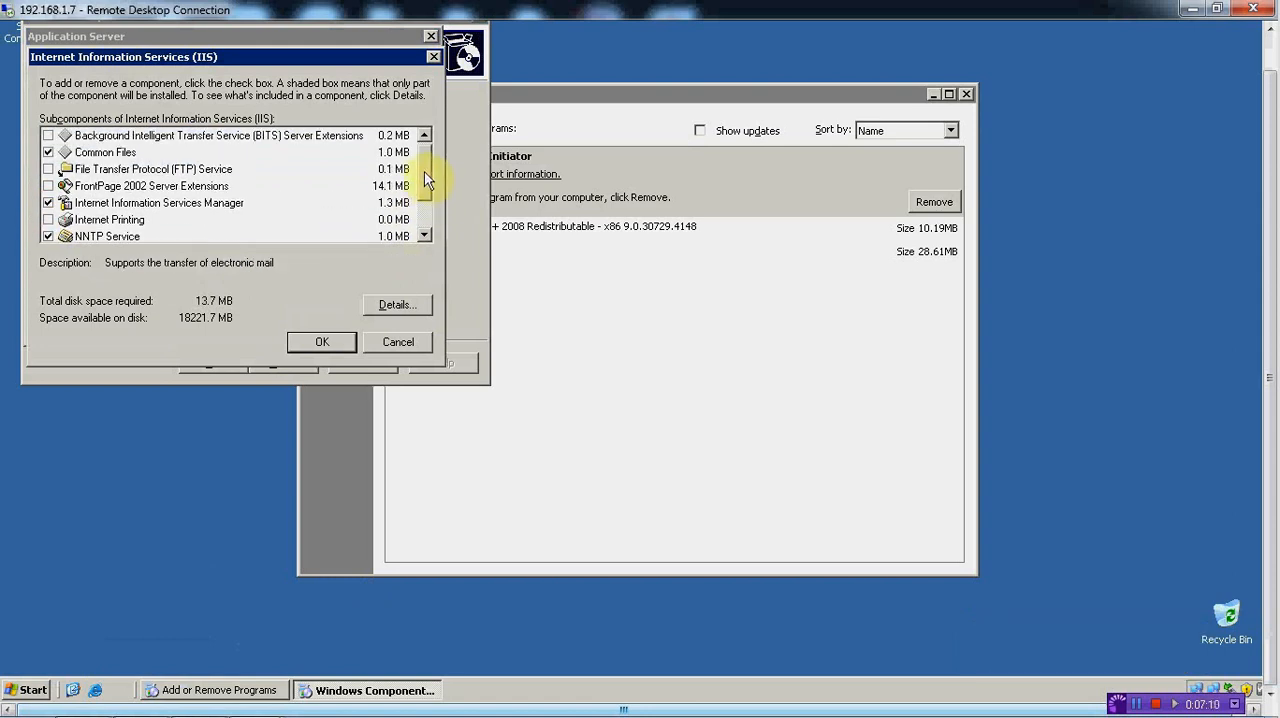
pyautogui.click(322, 341)
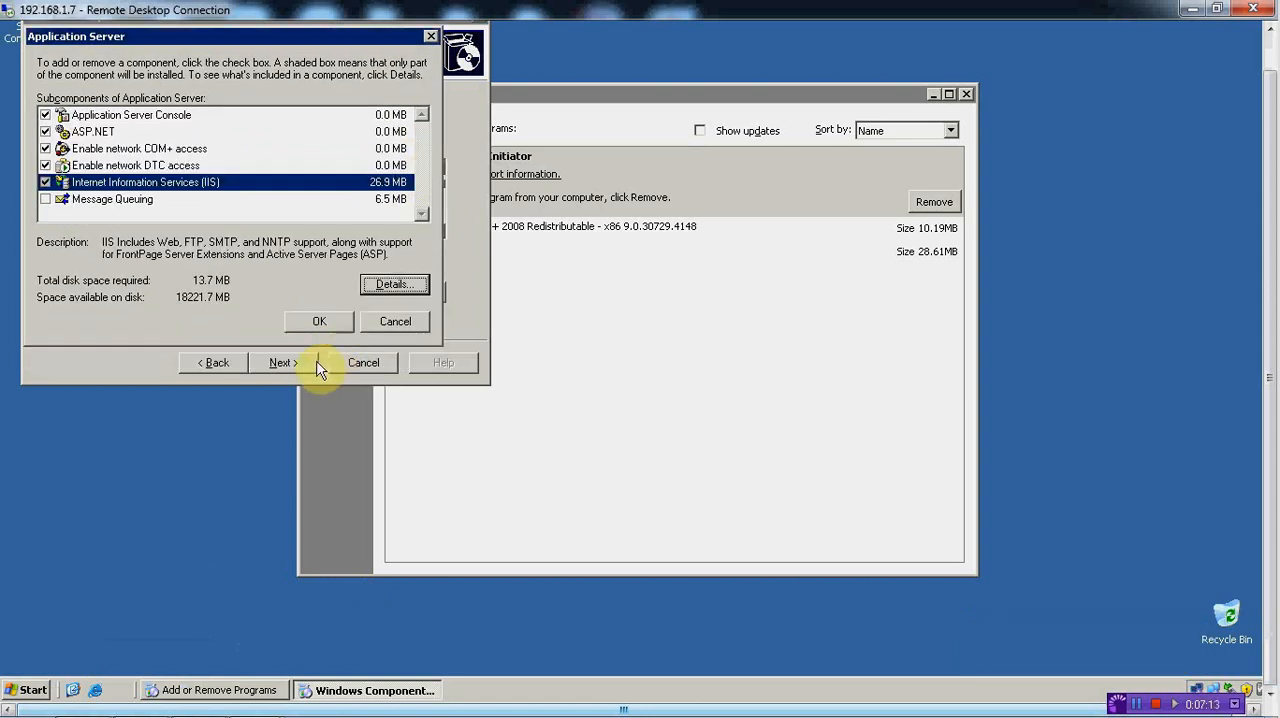
pyautogui.click(310, 326)
pyautogui.click(305, 366)
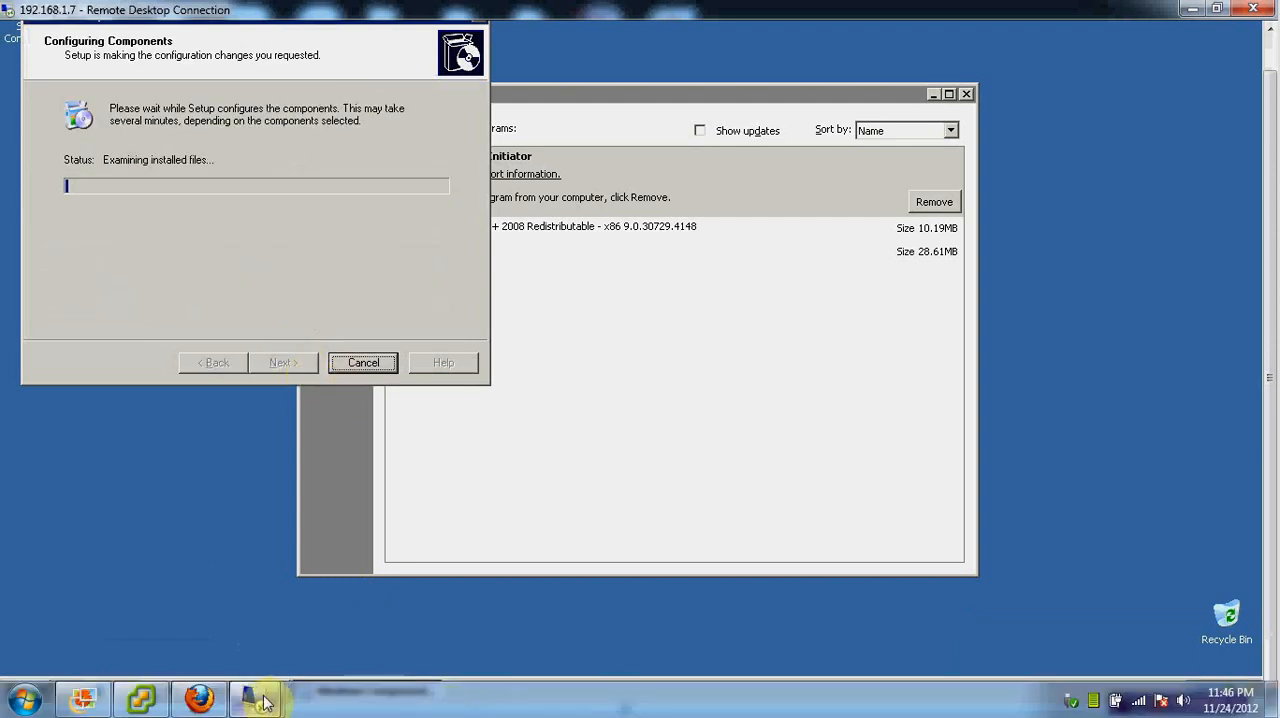
# Switch to the 192.168.1.6 session, finish the component wizard and close Add or Remove Programs
pyautogui.moveTo(255, 698)
pyautogui.click(227, 665)
pyautogui.click(318, 404)
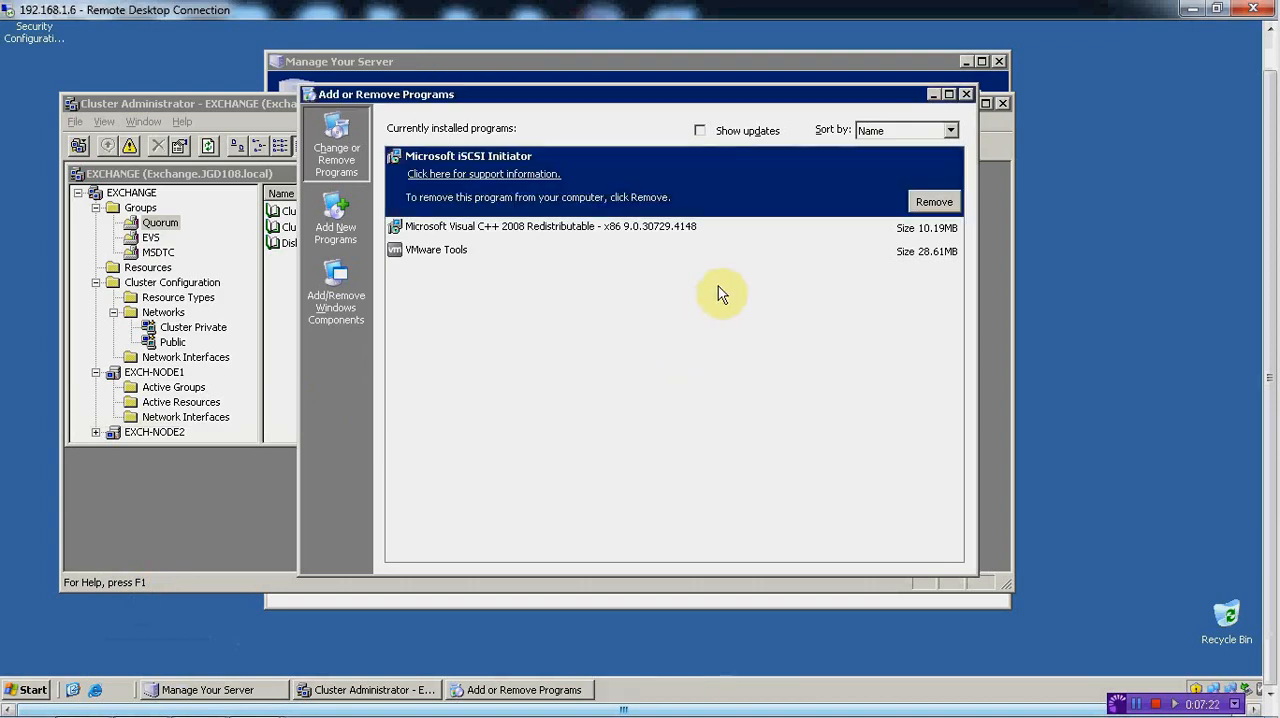
pyautogui.click(966, 95)
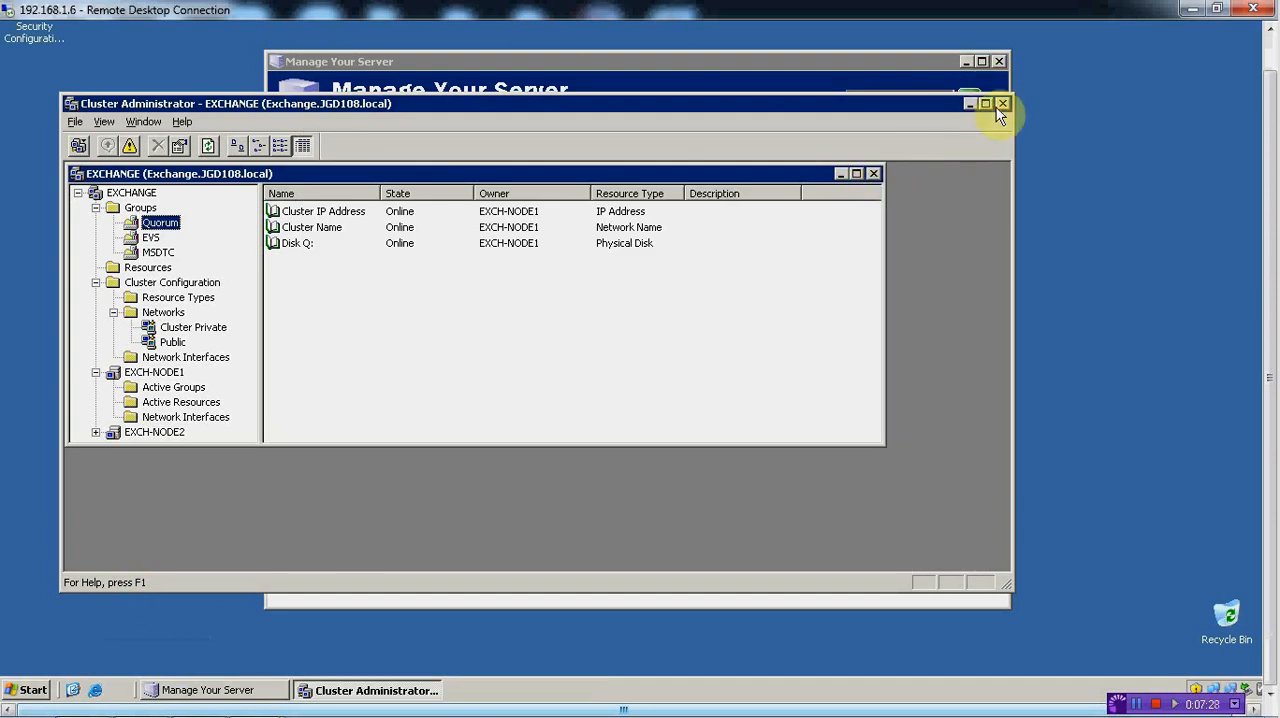
pyautogui.click(1183, 18)
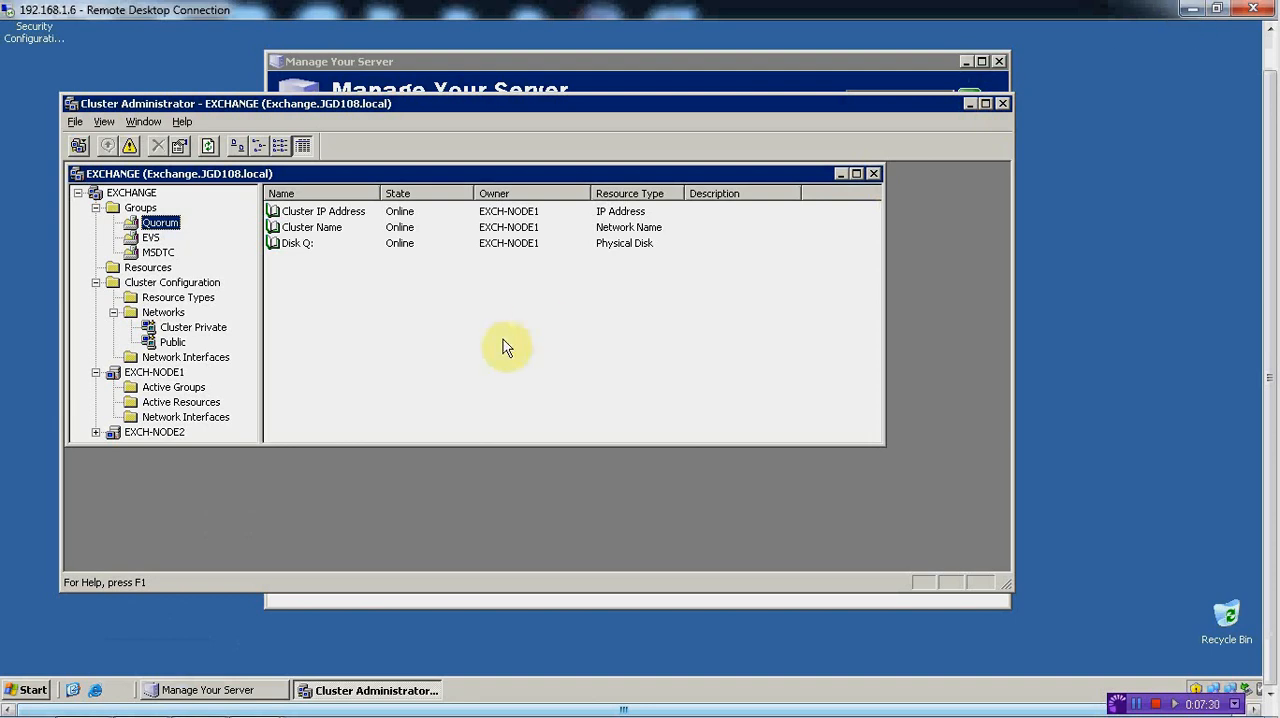
# Start a Remote Desktop connection to 192.168.1.3 from the local computer
pyautogui.click(24, 698)
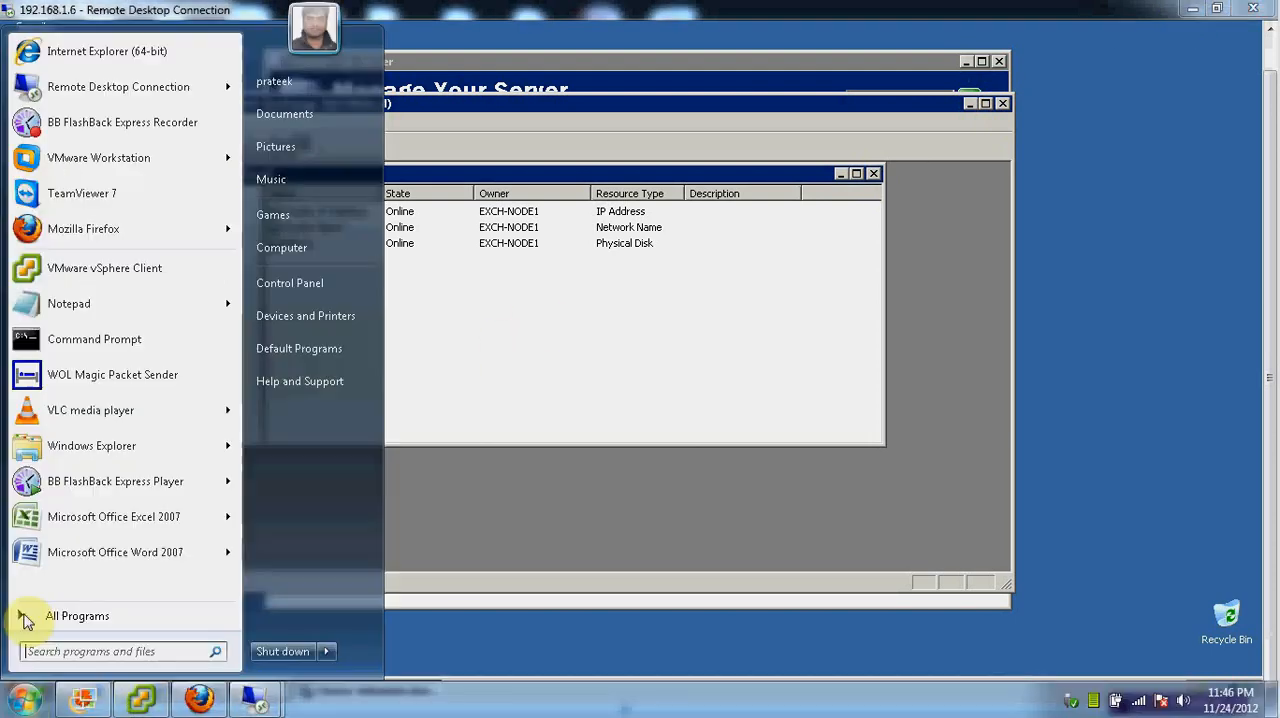
pyautogui.moveTo(143, 86)
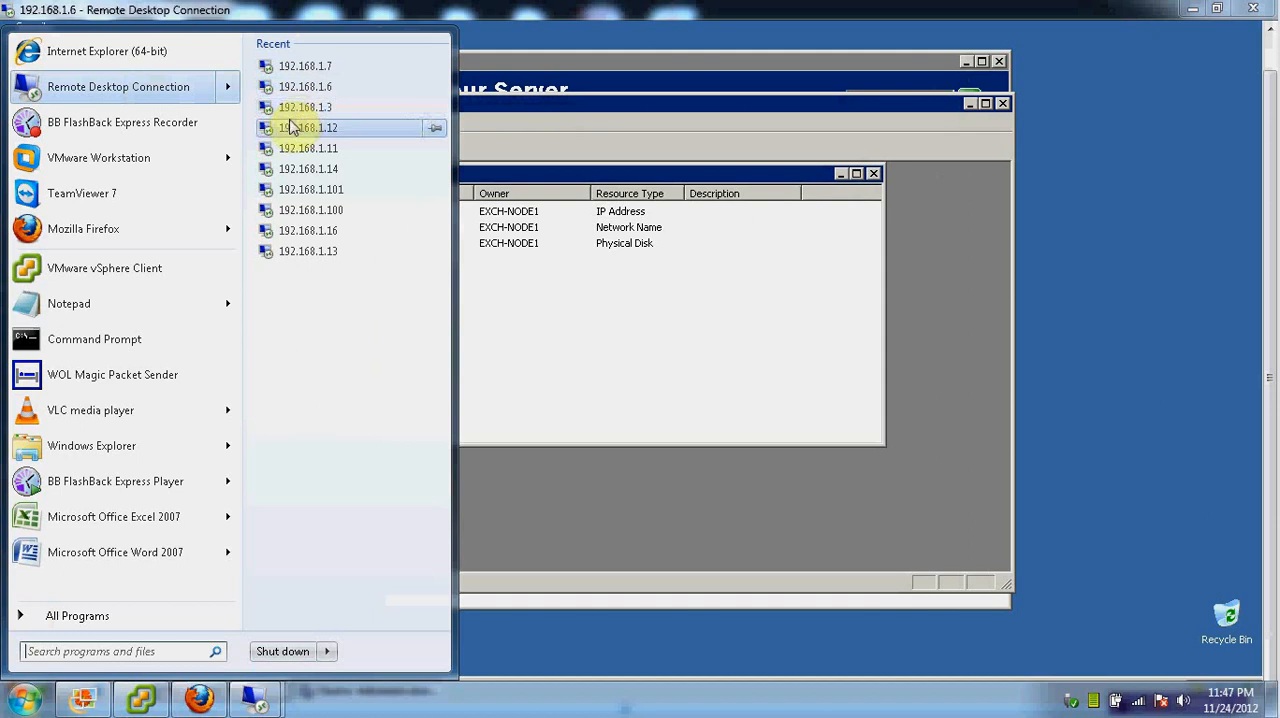
pyautogui.click(314, 110)
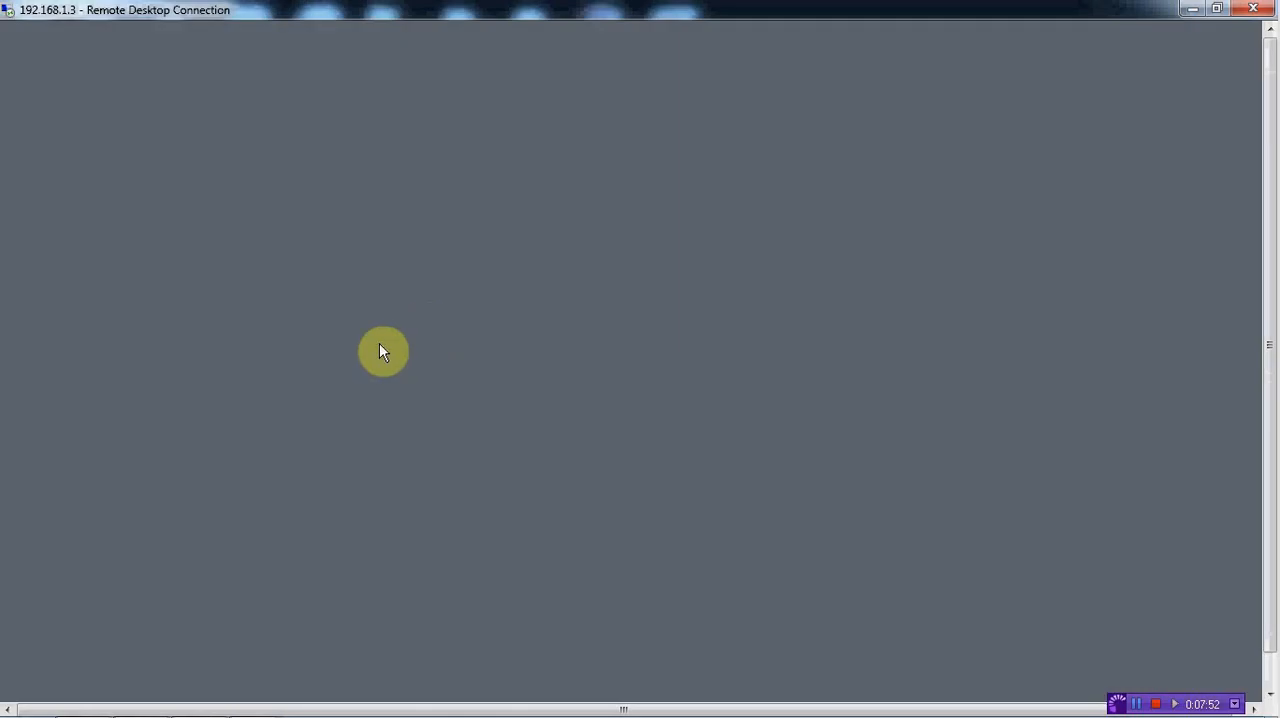
pyautogui.click(634, 350)
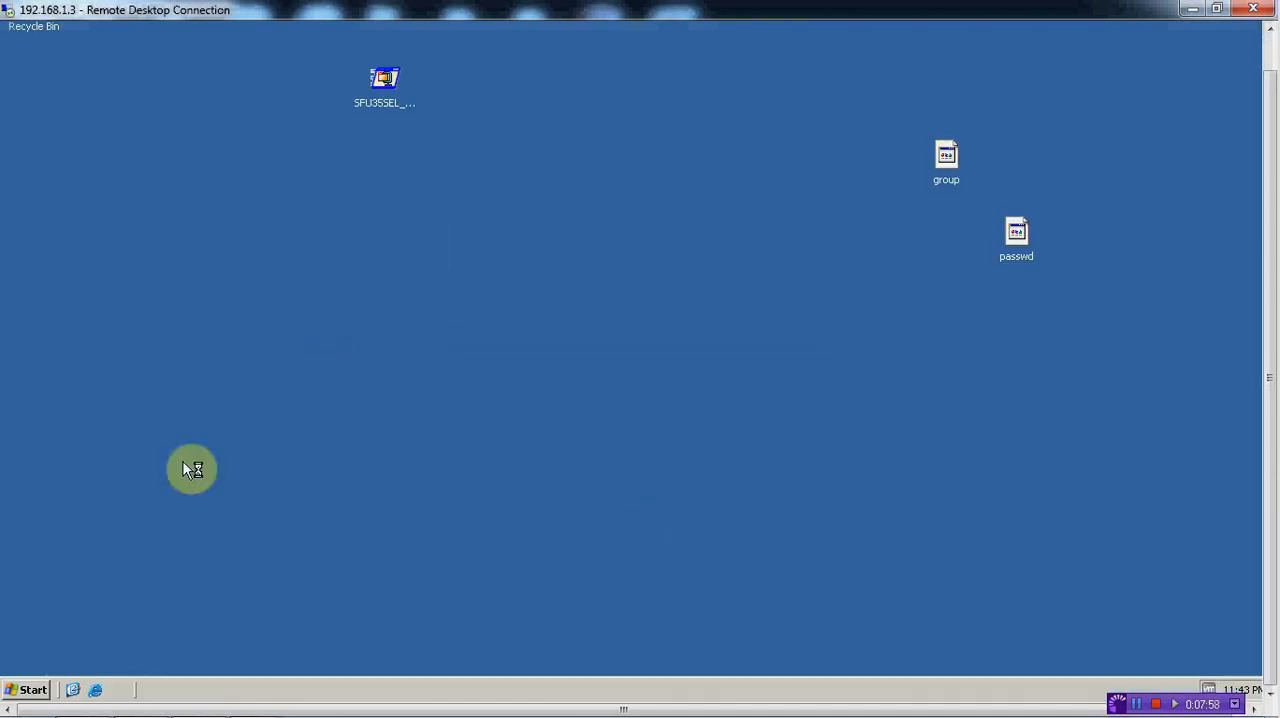
# Open the NRMSFPP_EN (D:) disc on 192.168.1.3 and browse to its SUPPORT\TOOLS folder
pyautogui.click(28, 689)
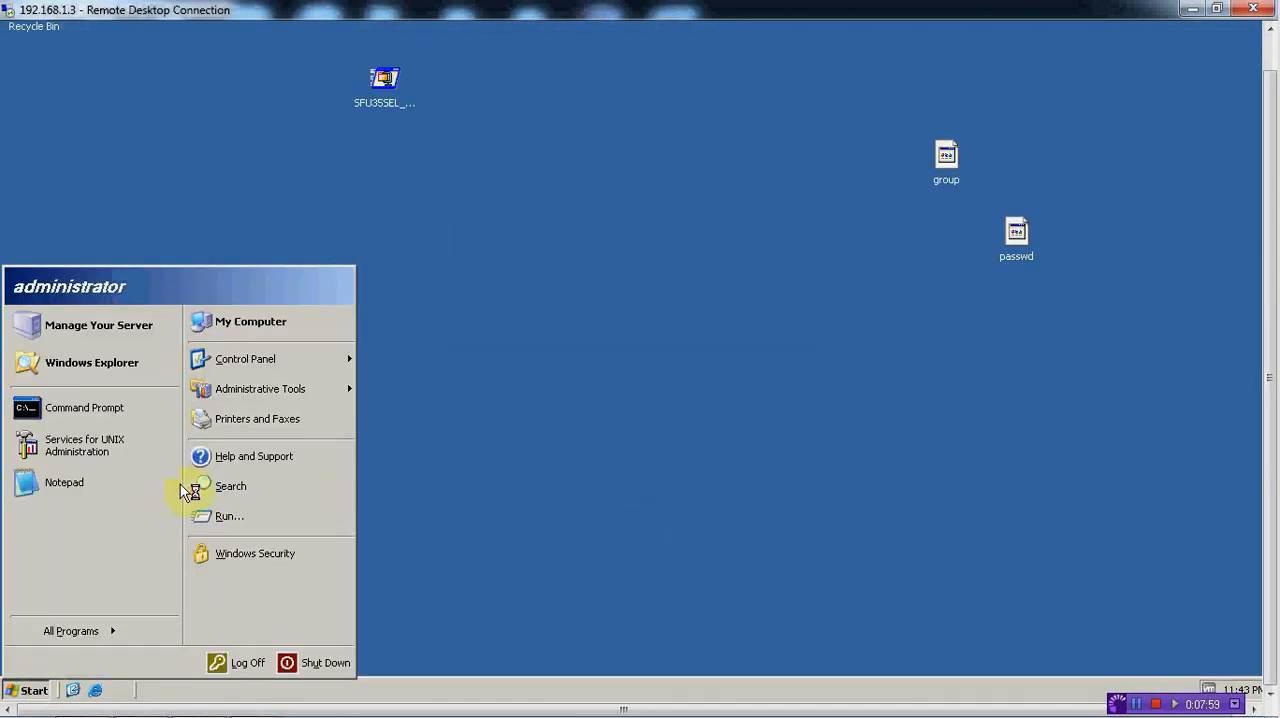
pyautogui.click(240, 322)
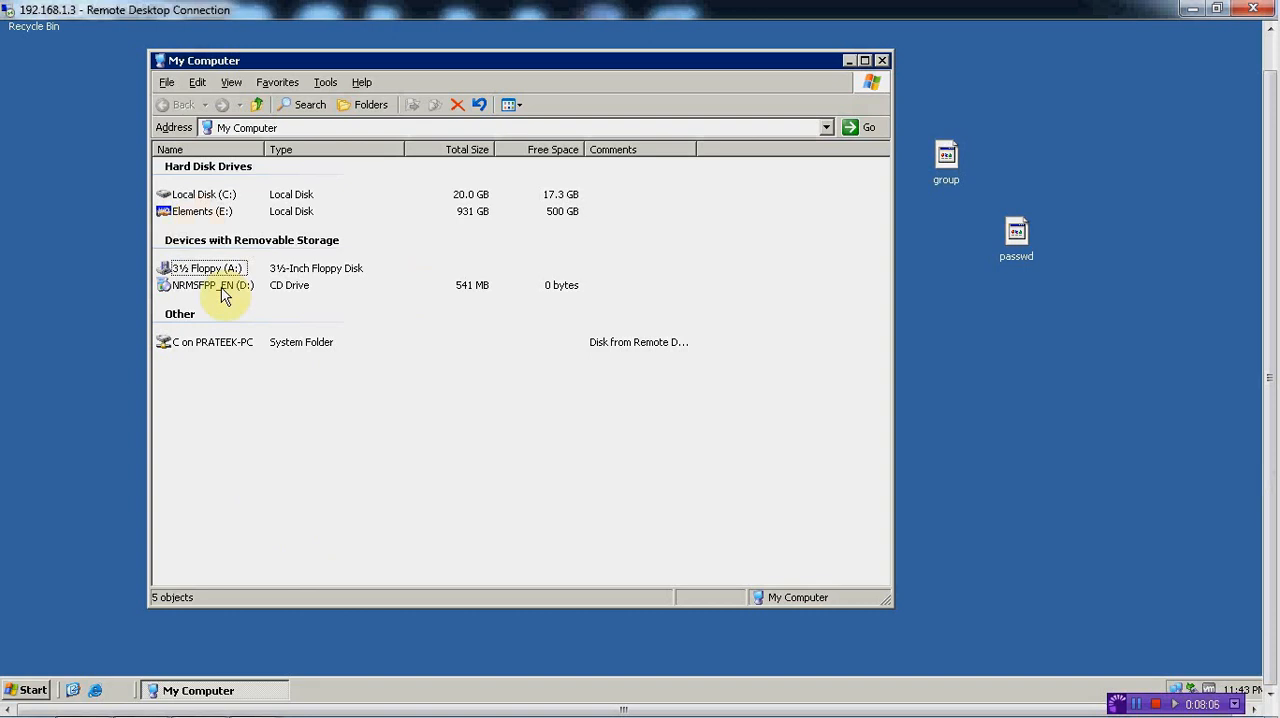
pyautogui.click(222, 288)
pyautogui.rightClick(222, 288)
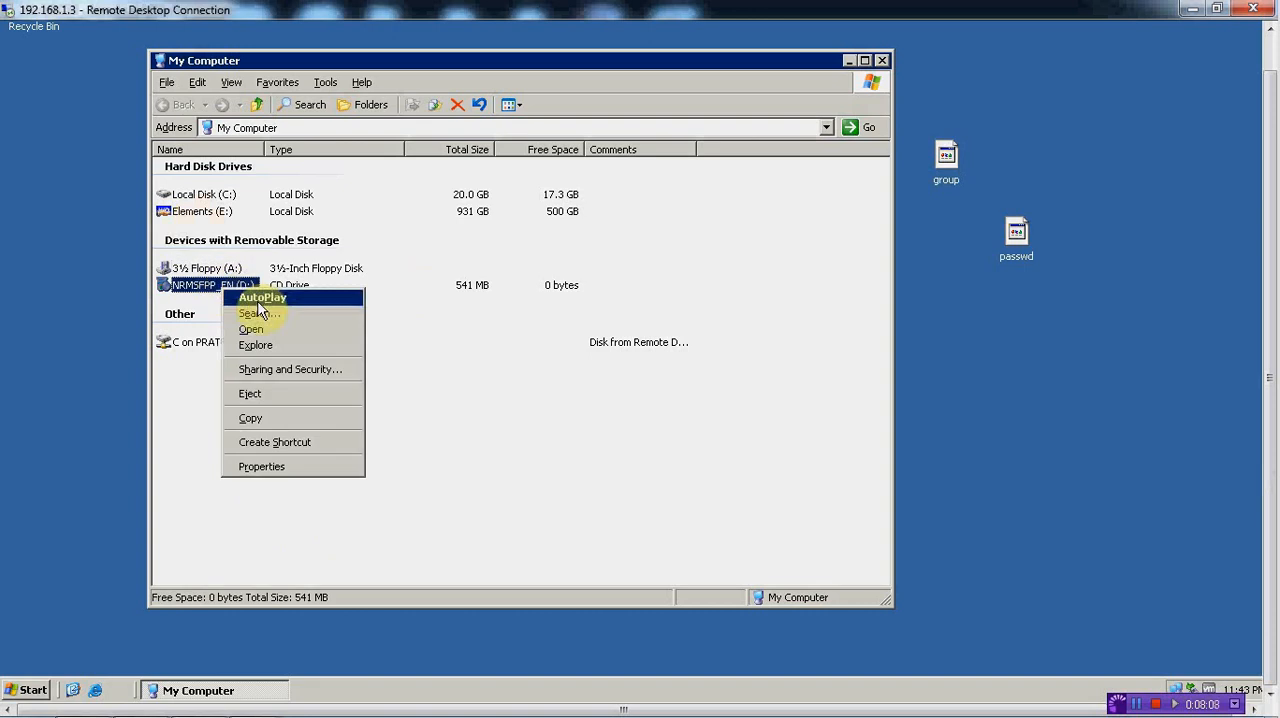
pyautogui.click(262, 329)
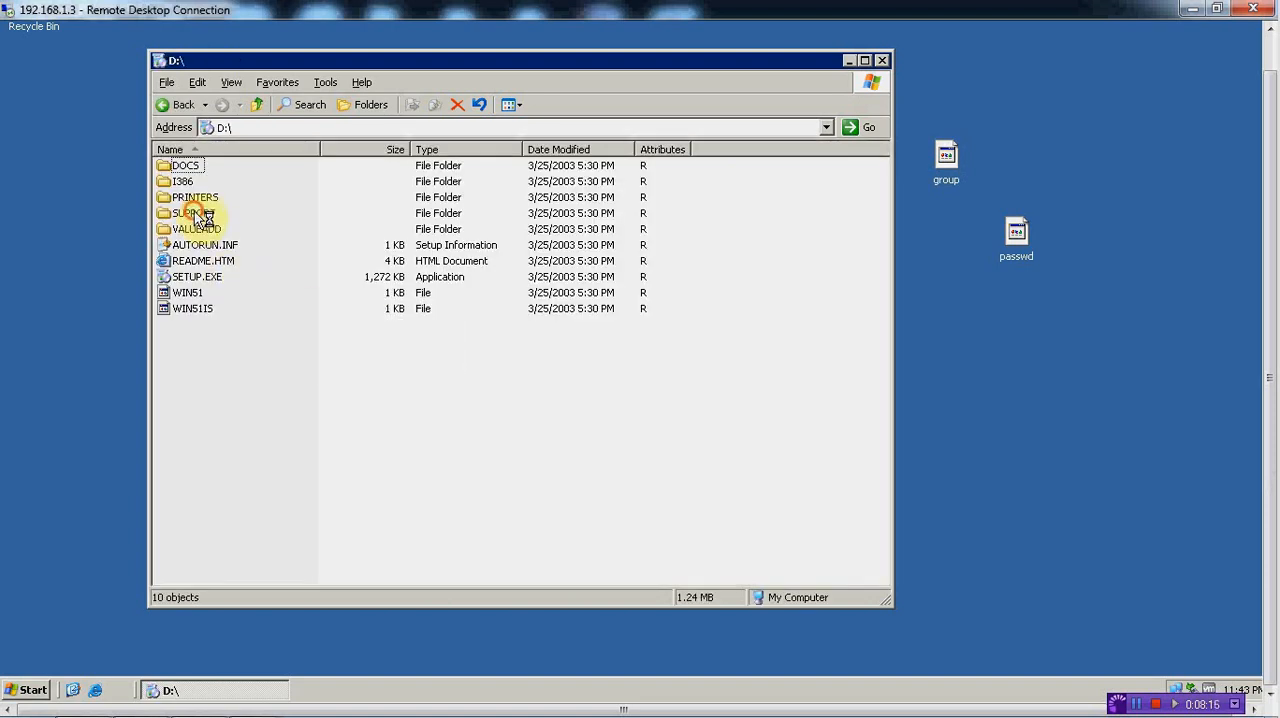
pyautogui.click(195, 213)
pyautogui.click(195, 213)
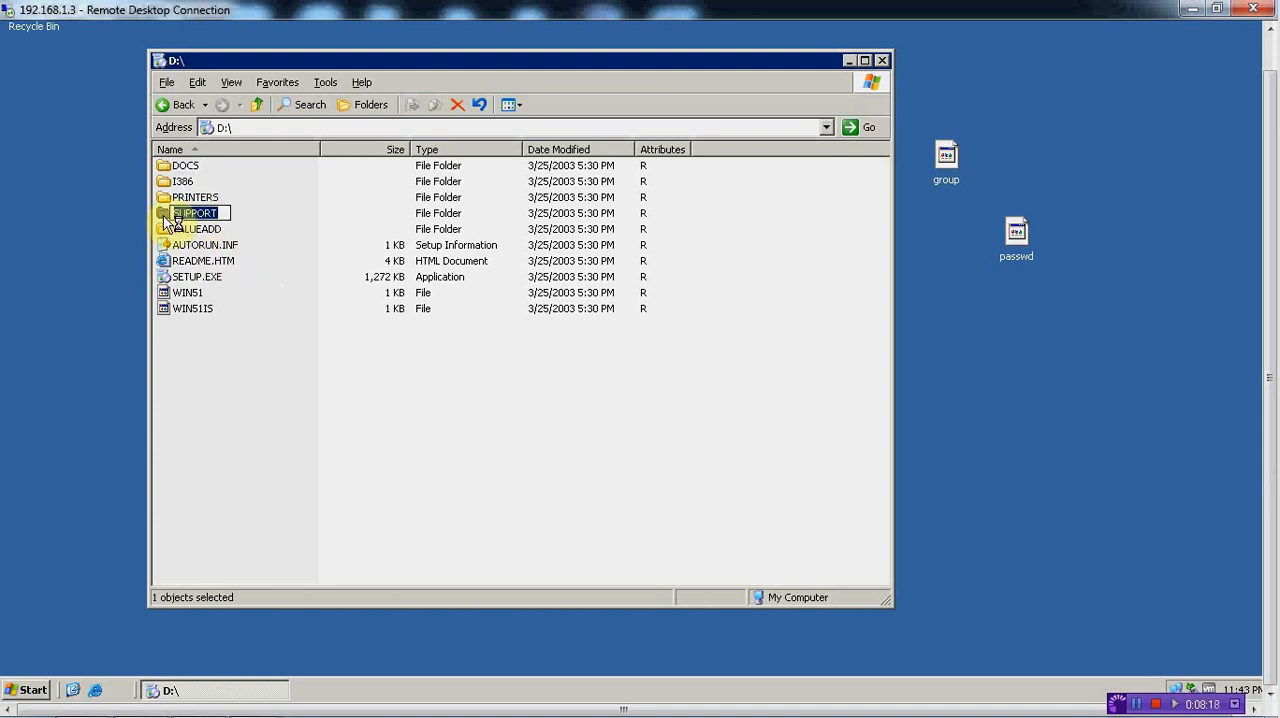
pyautogui.doubleClick(165, 213)
pyautogui.doubleClick(188, 167)
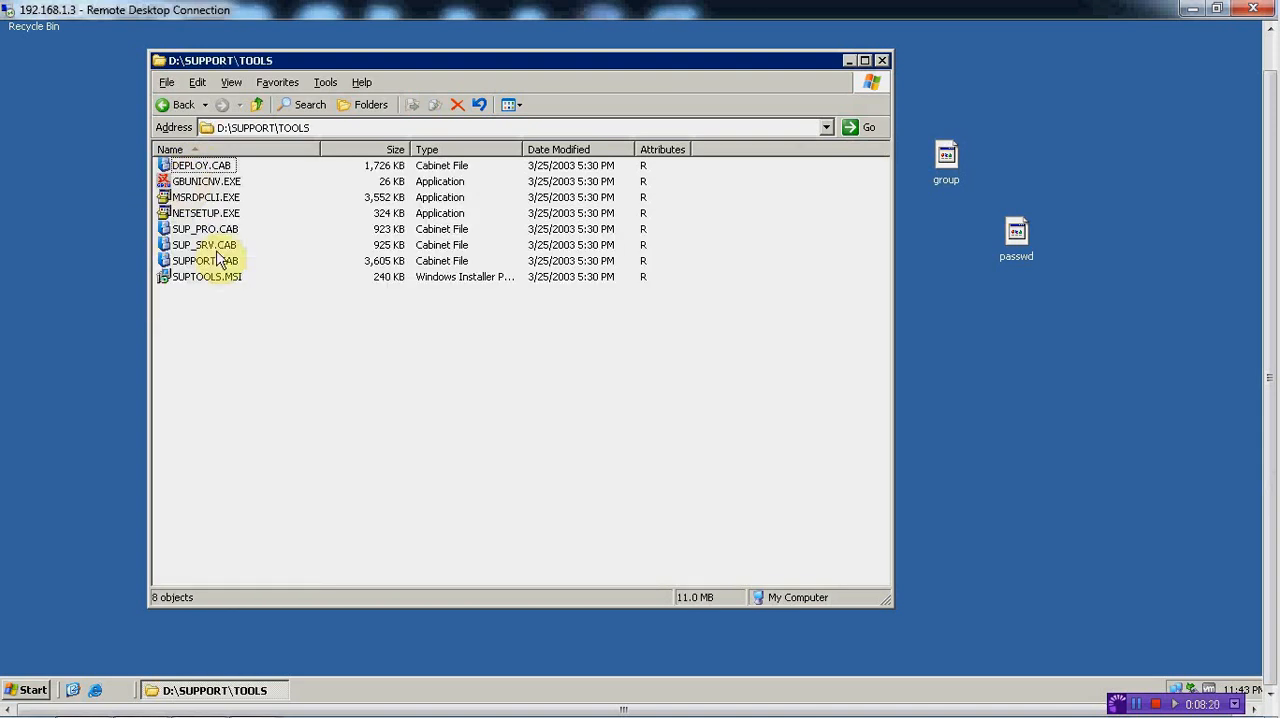
# Install Windows Support Tools from SUPTOOLS.MSI, accepting the license agreement and using the C:\Program Files\Support Tools\ directory, and finish the wizard
pyautogui.doubleClick(202, 282)
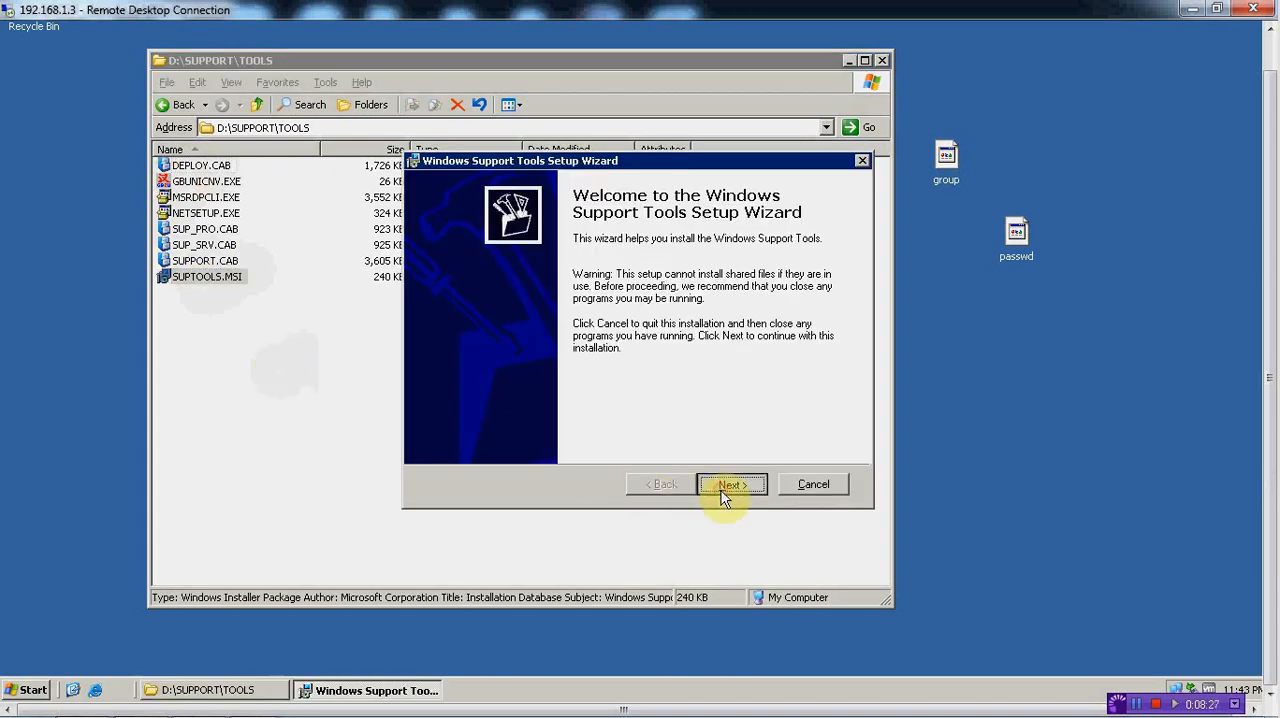
pyautogui.click(724, 489)
pyautogui.click(566, 447)
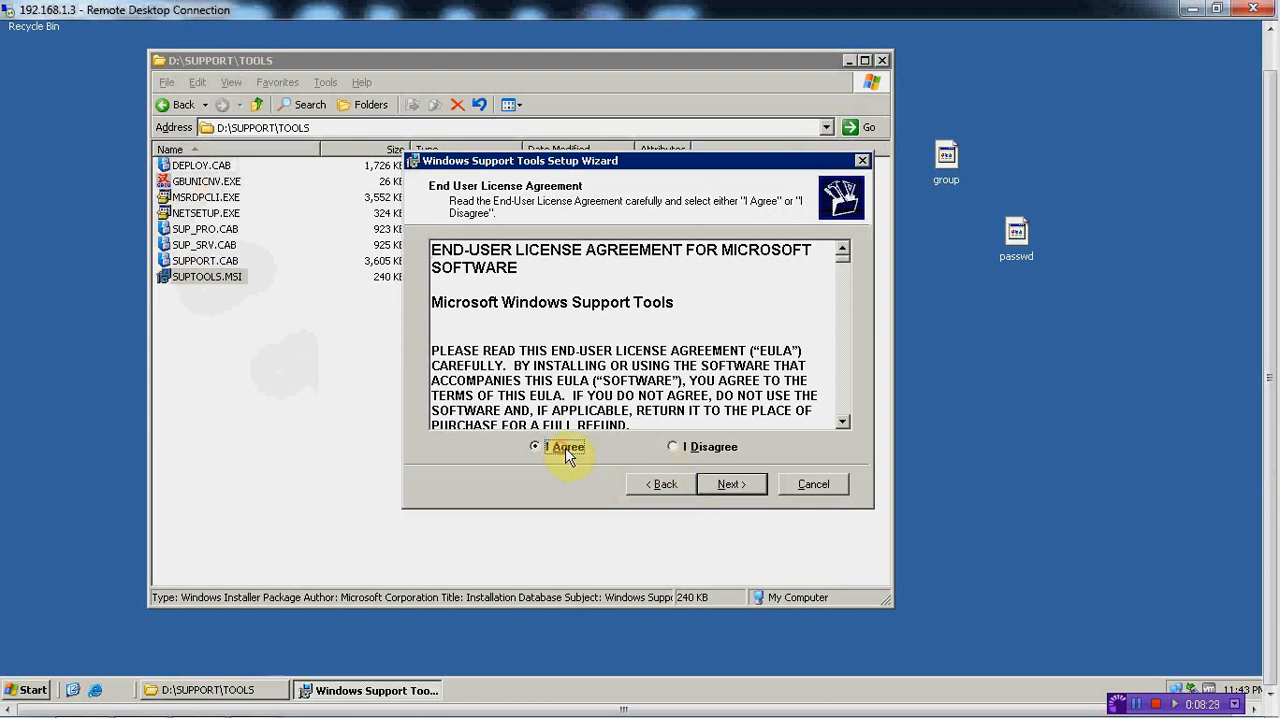
pyautogui.click(720, 484)
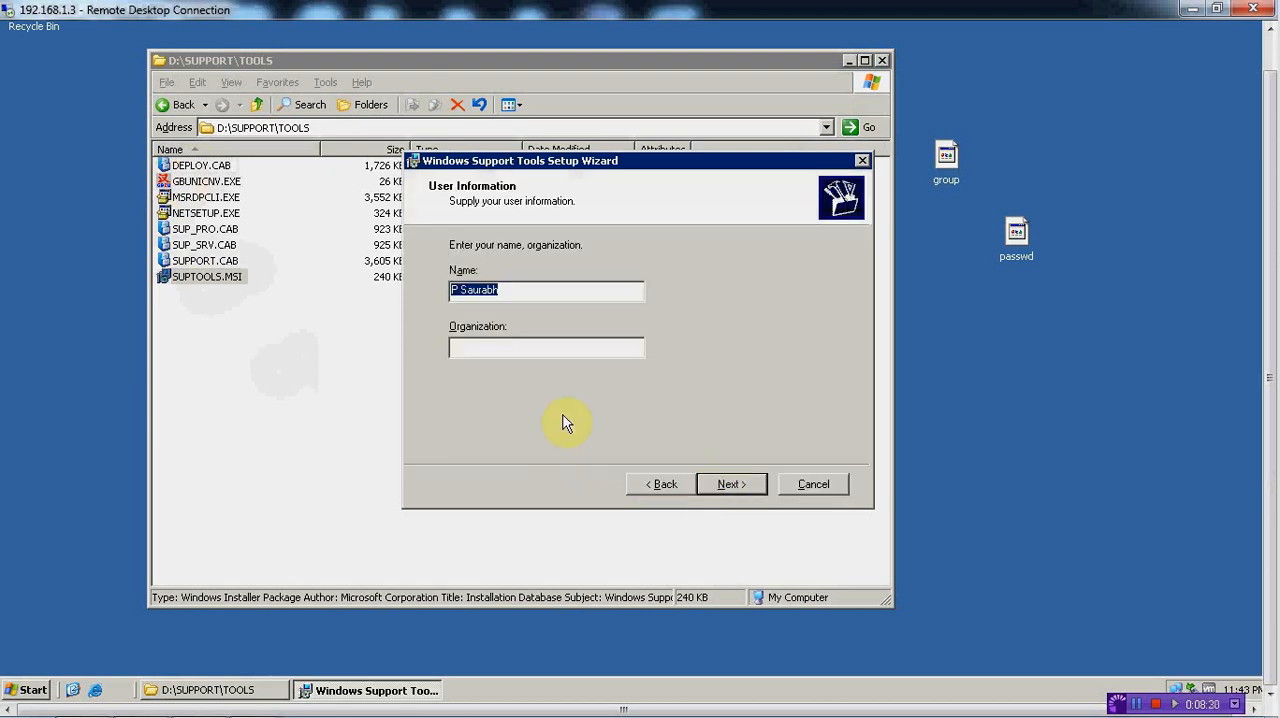
pyautogui.click(722, 481)
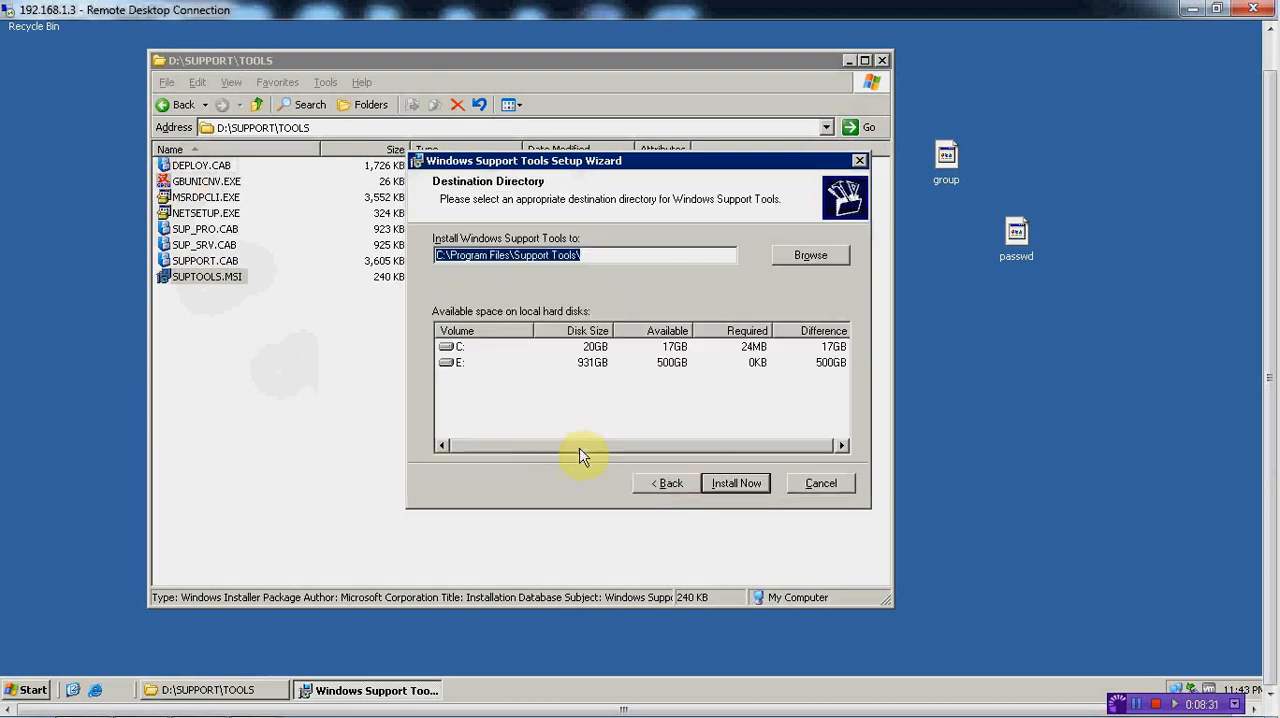
pyautogui.click(716, 484)
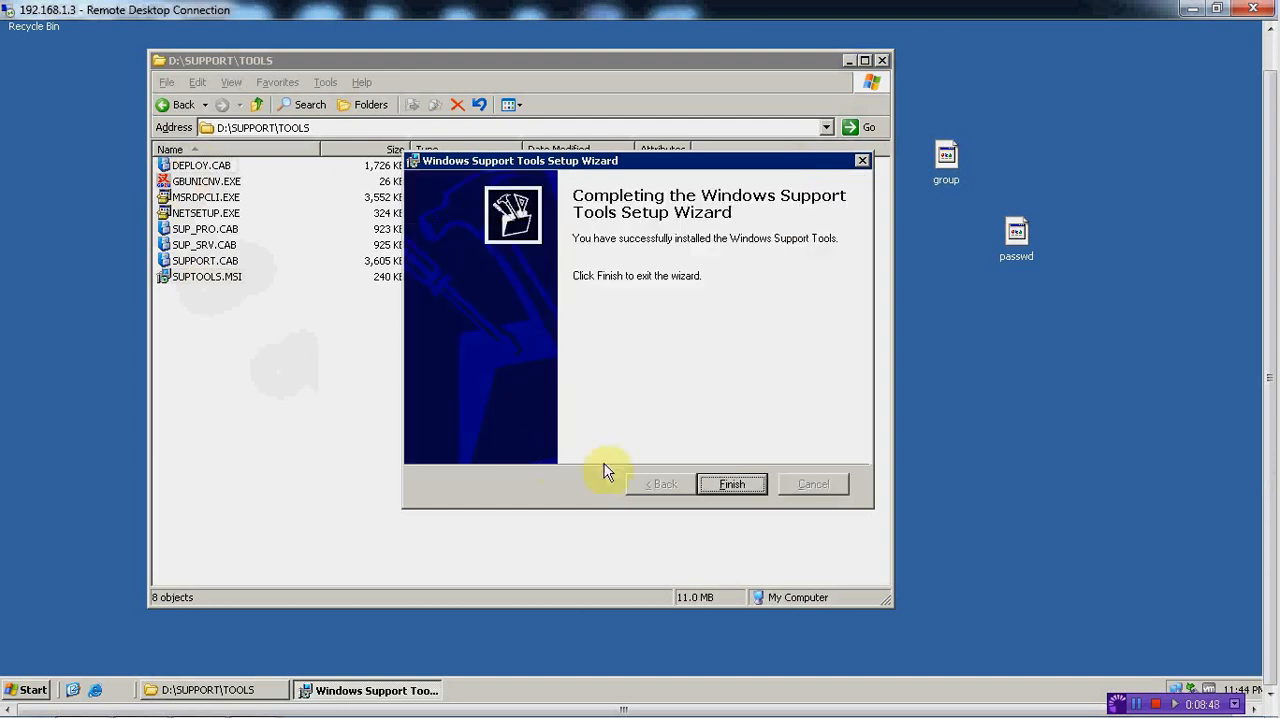
pyautogui.click(725, 485)
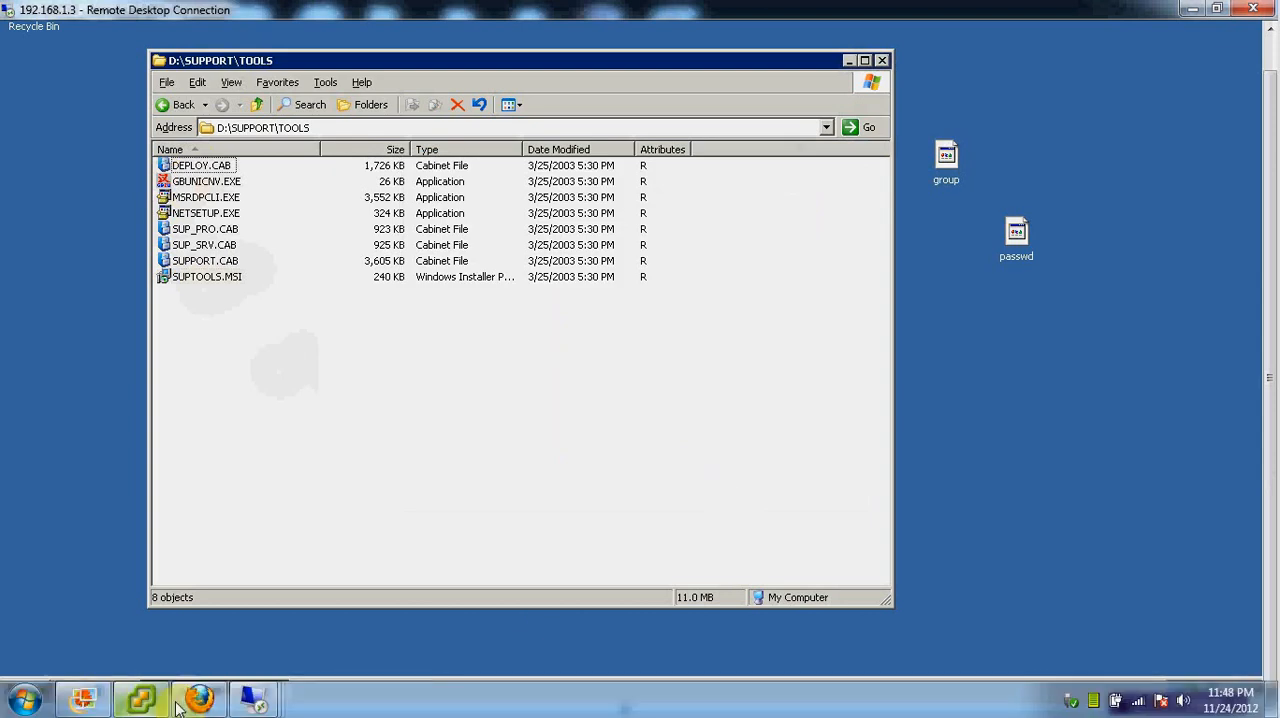
# Check the 192.168.1.6 session, switch to the 192.168.1.7 session and finish its Windows component wizard
pyautogui.moveTo(250, 703)
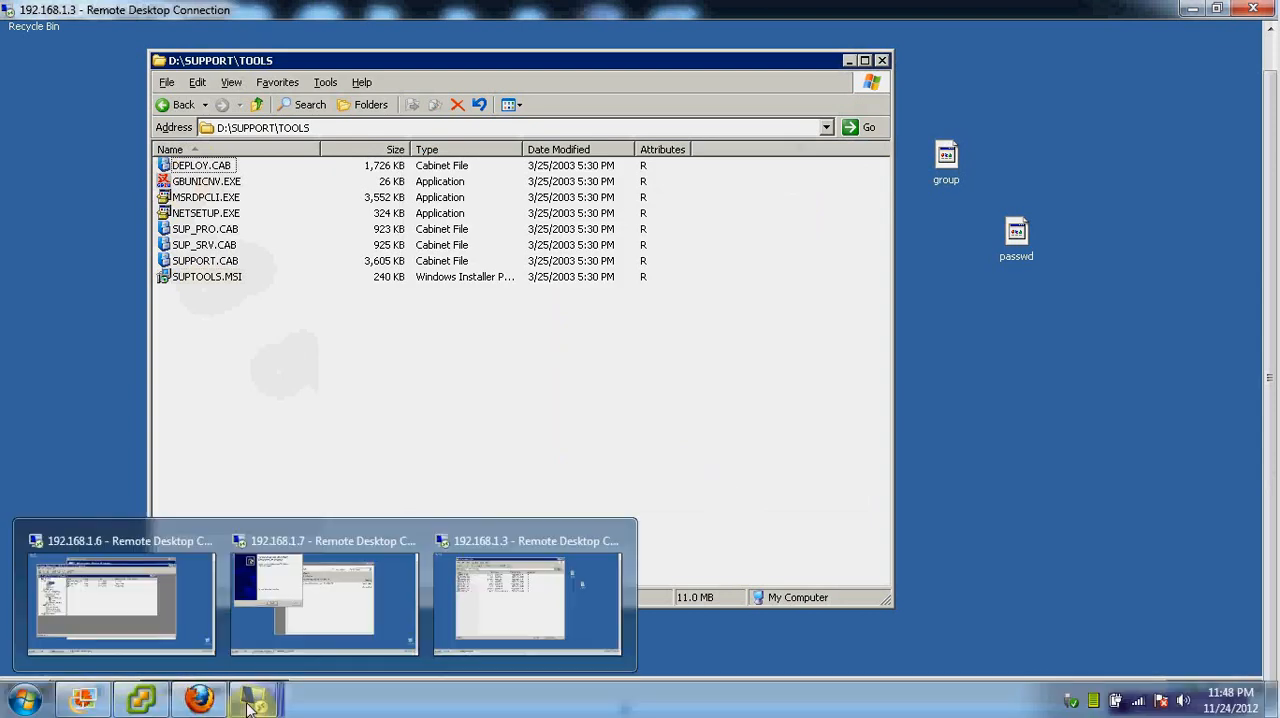
pyautogui.click(125, 600)
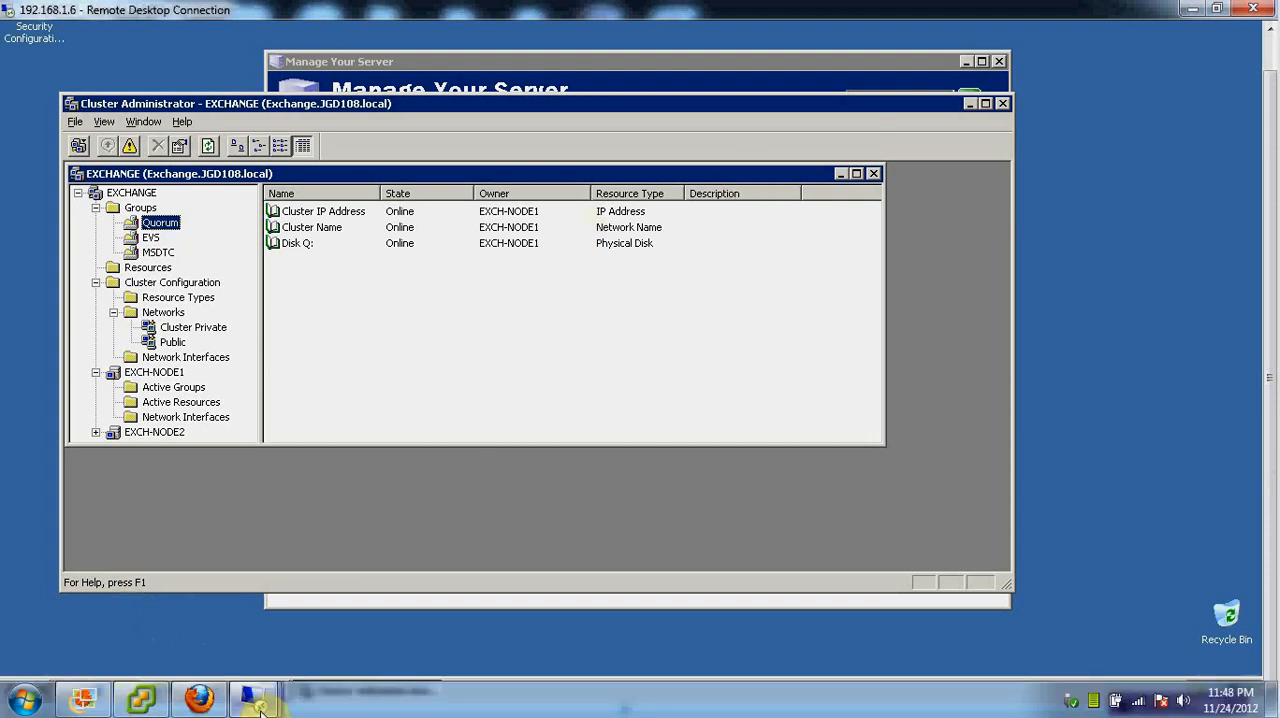
pyautogui.moveTo(255, 698)
pyautogui.click(302, 608)
pyautogui.click(300, 364)
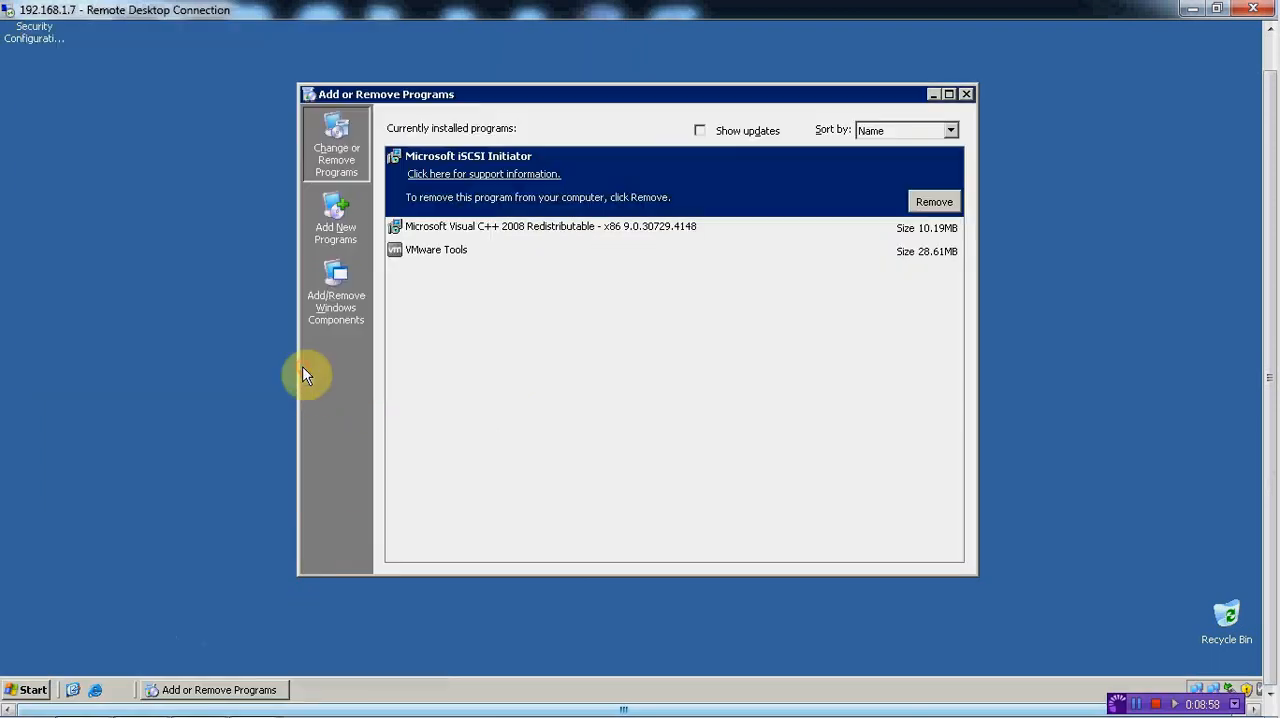
# Switch to vSphere Client and open the CD/DVD drive 1 settings of the Exchange Node 1 virtual machine
pyautogui.moveTo(152, 708)
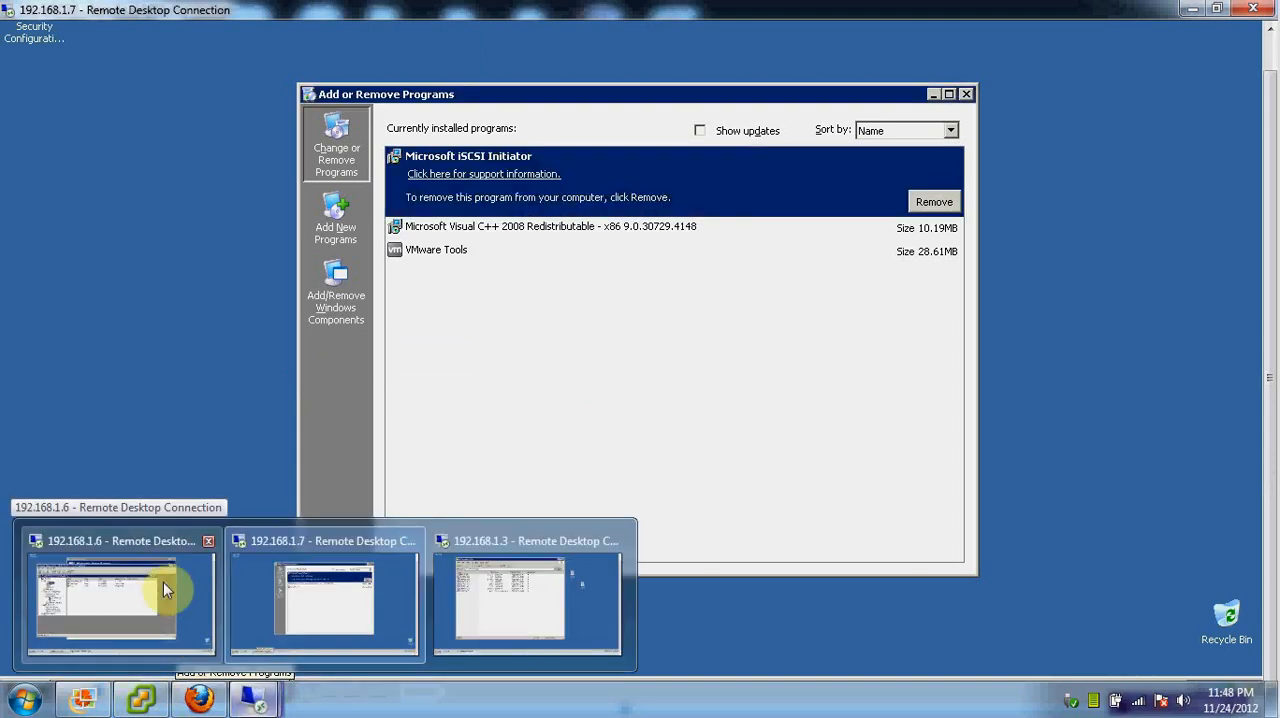
pyautogui.click(143, 700)
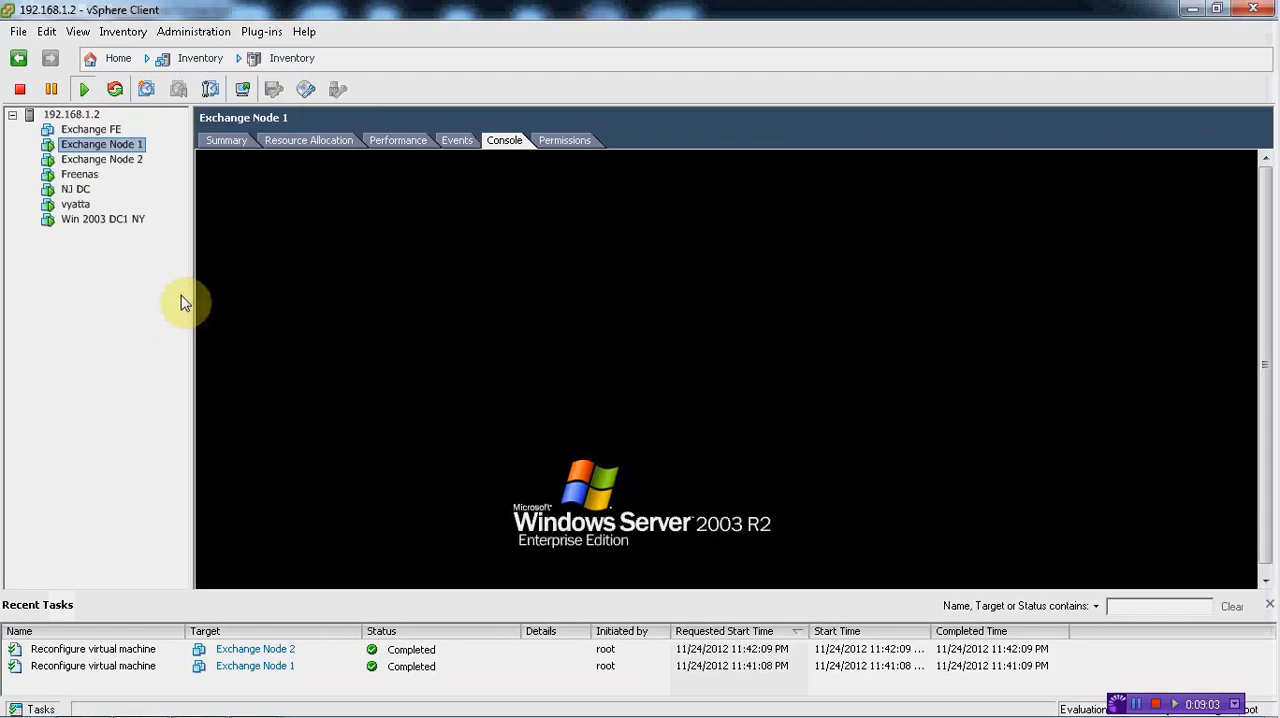
pyautogui.rightClick(115, 148)
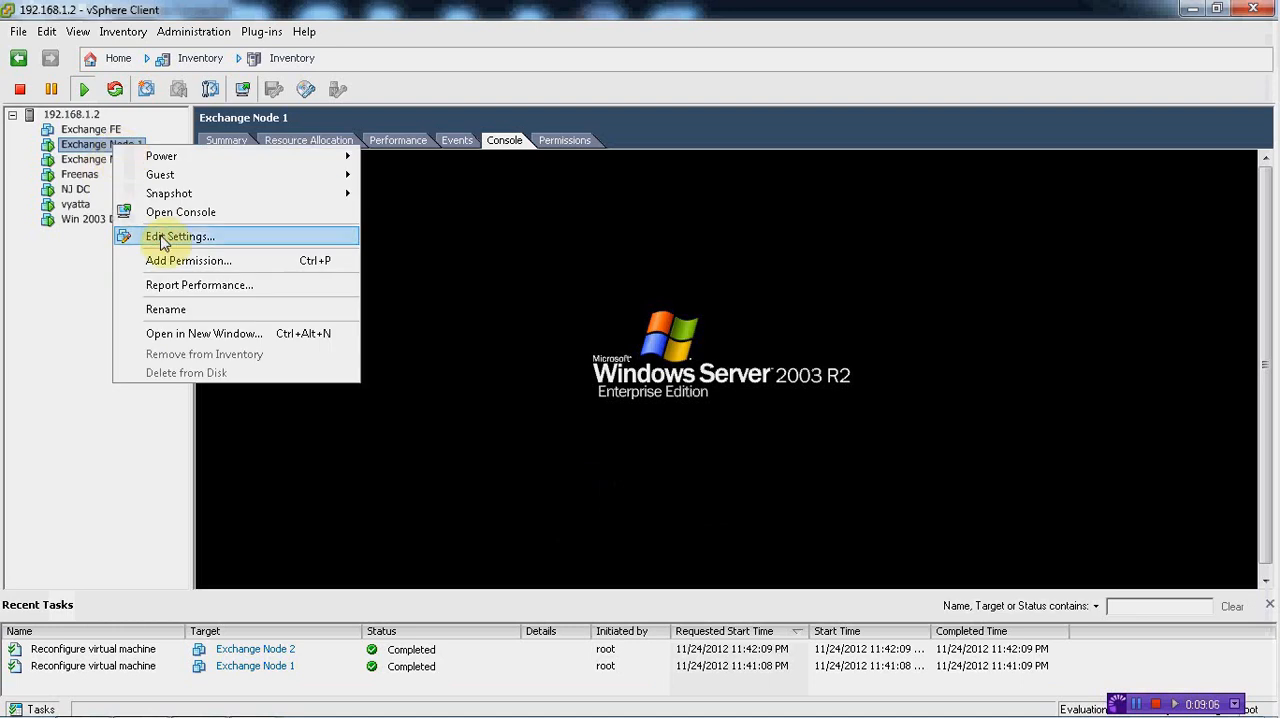
pyautogui.click(160, 236)
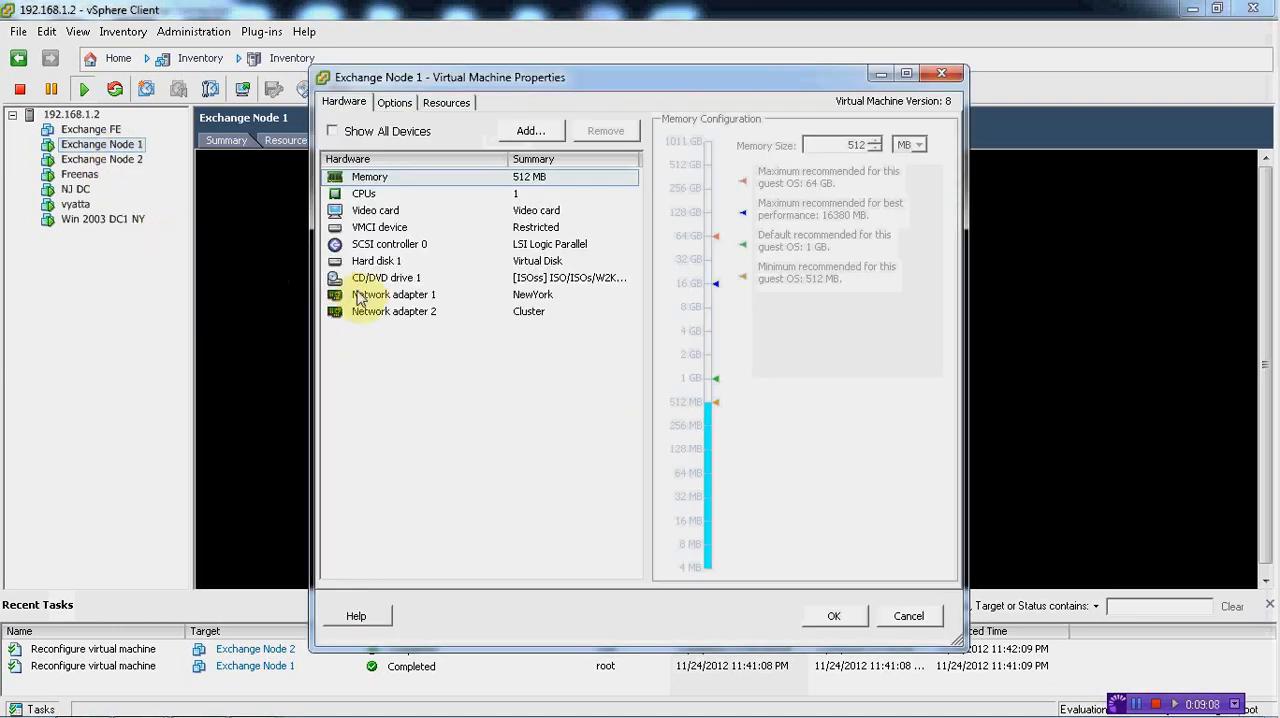
pyautogui.click(385, 278)
# Set the drive's datastore ISO file to exch2k3entp.iso from the Exchange 2003 ISO image folder and save the virtual machine properties
pyautogui.click(890, 357)
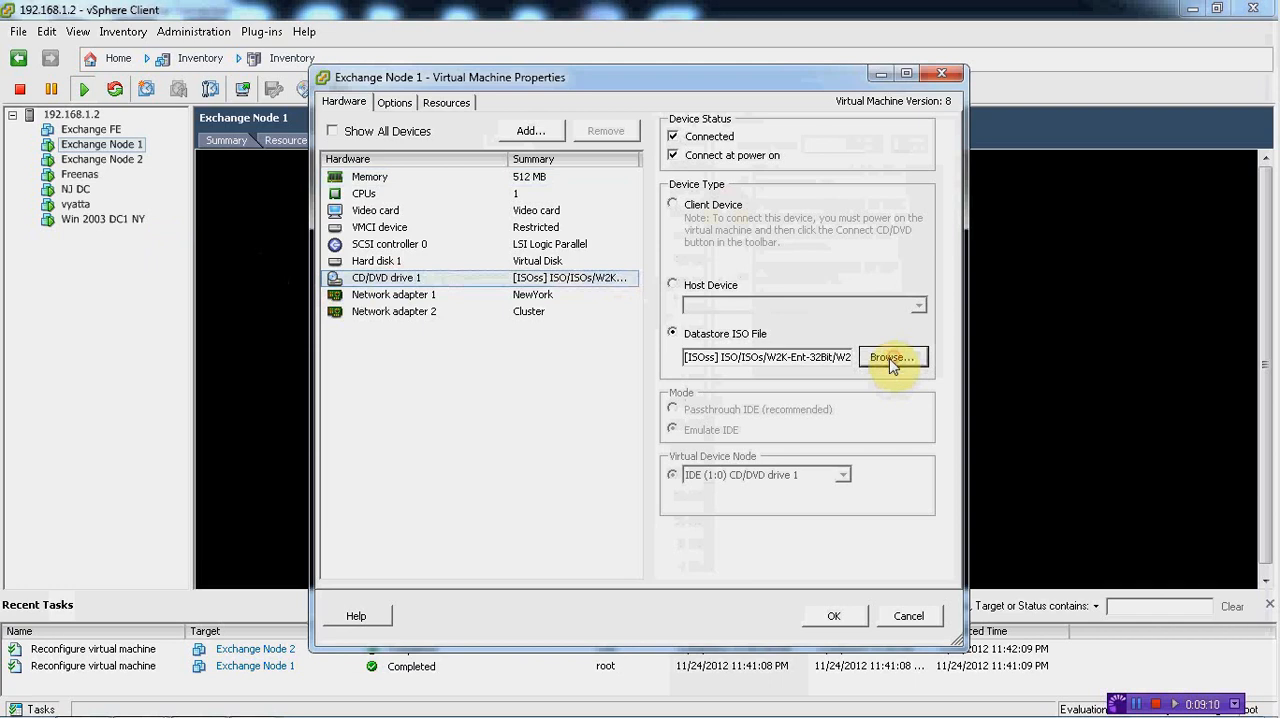
pyautogui.click(702, 247)
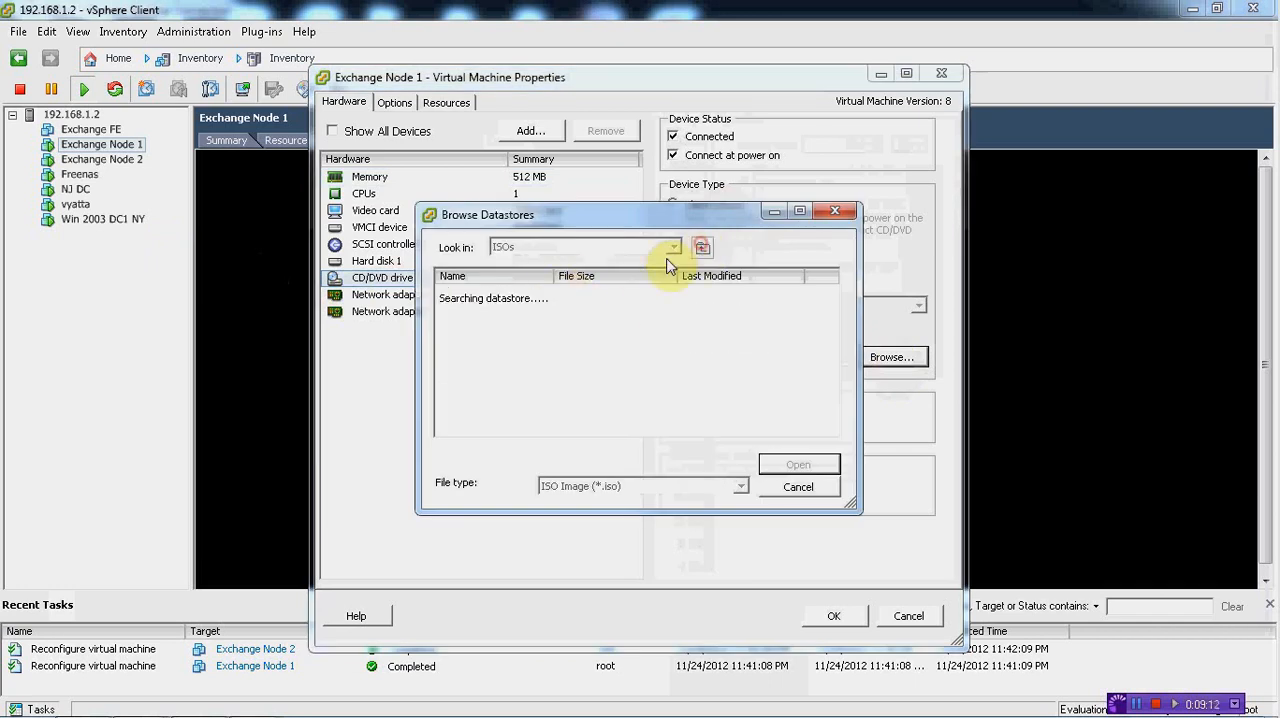
pyautogui.moveTo(557, 275); pyautogui.dragTo(587, 275)
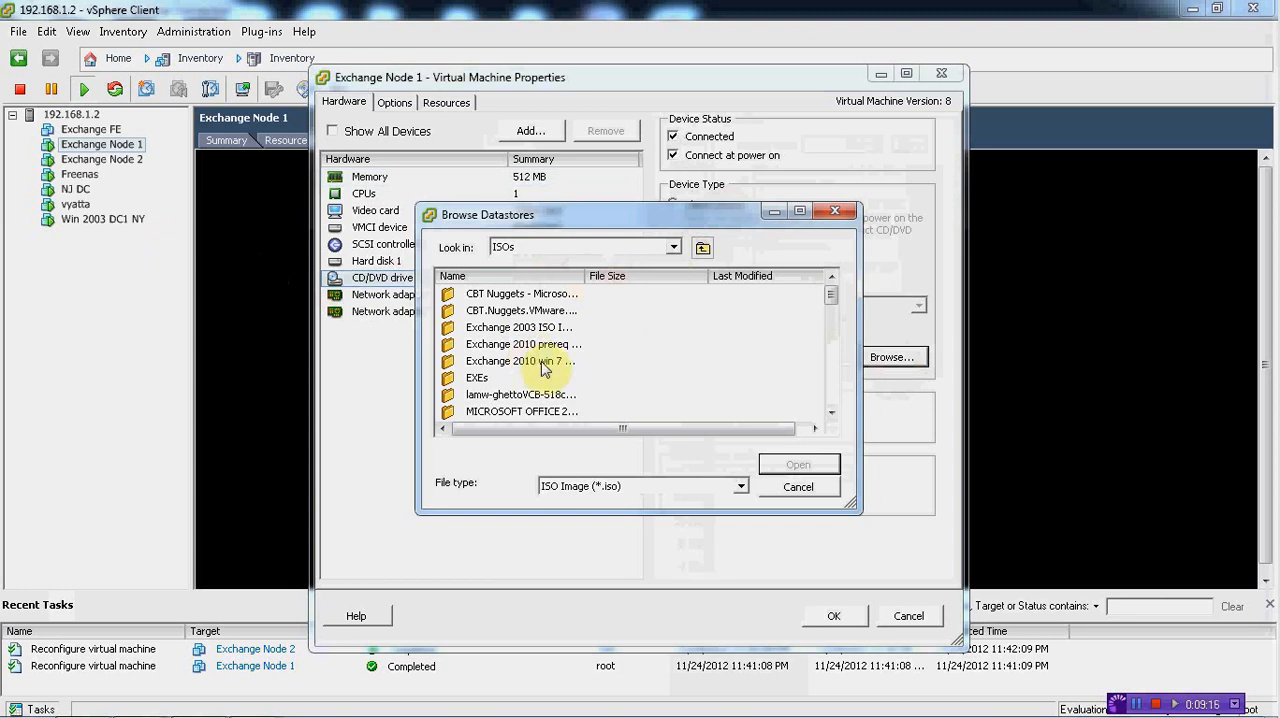
pyautogui.moveTo(580, 276); pyautogui.dragTo(616, 276)
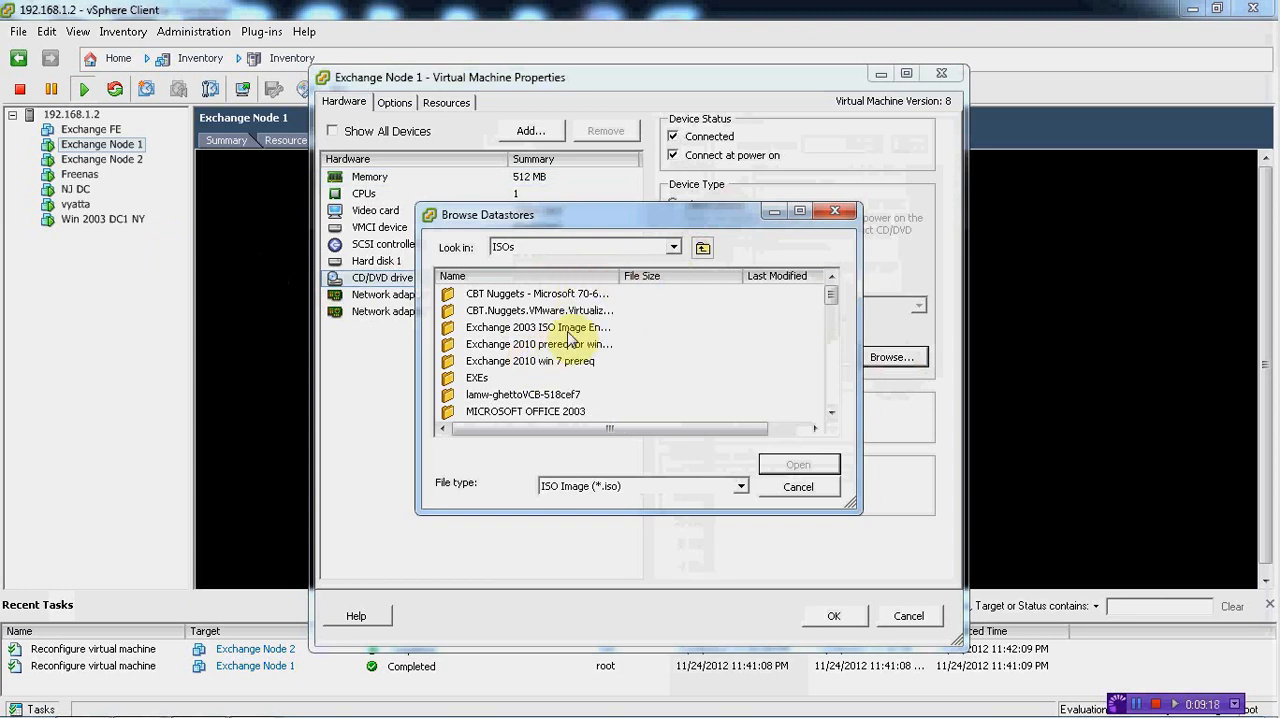
pyautogui.doubleClick(530, 329)
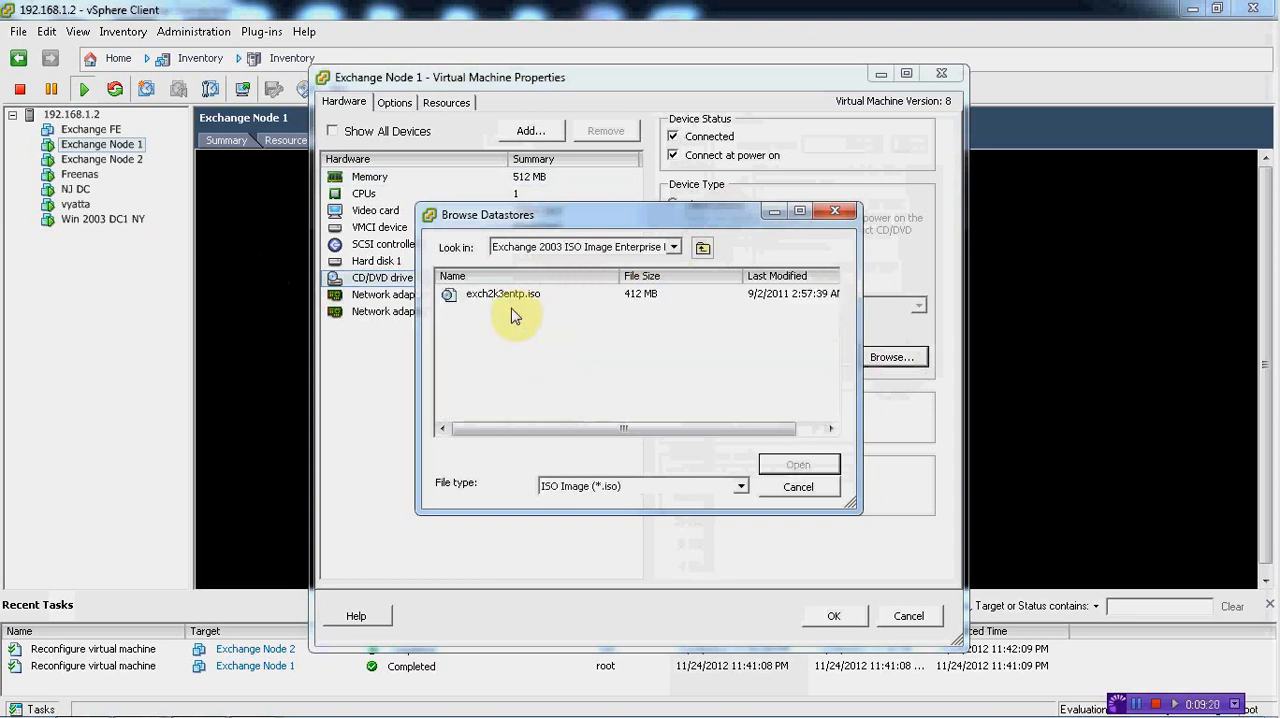
pyautogui.doubleClick(512, 298)
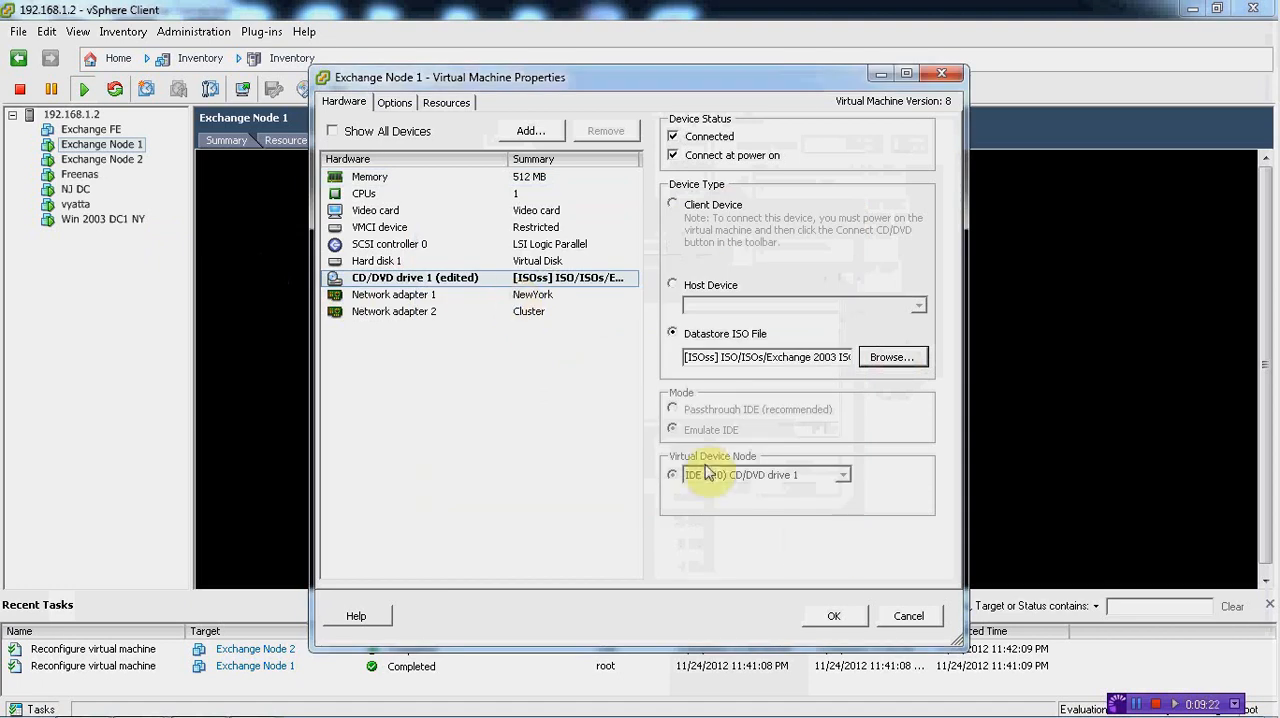
pyautogui.click(834, 617)
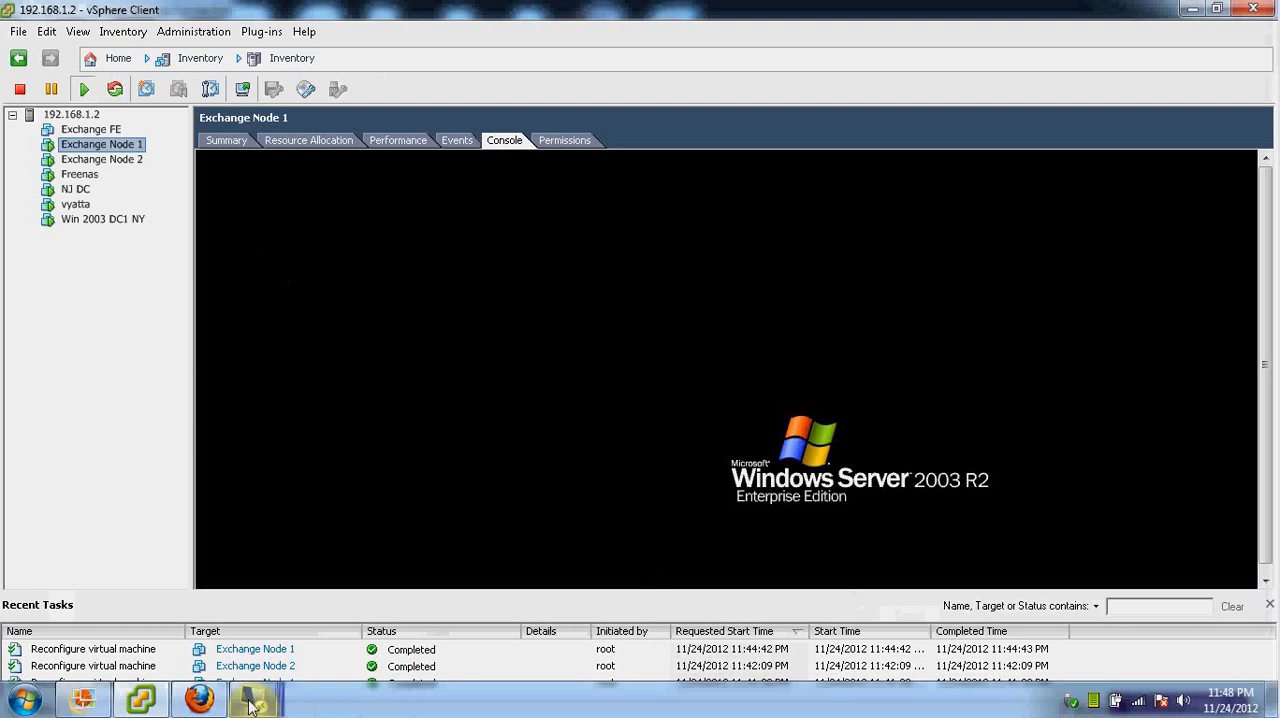
# Switch to the 192.168.1.6 session and open the E3EVOLENG (D:) disc from My Computer
pyautogui.moveTo(258, 698)
pyautogui.click(158, 573)
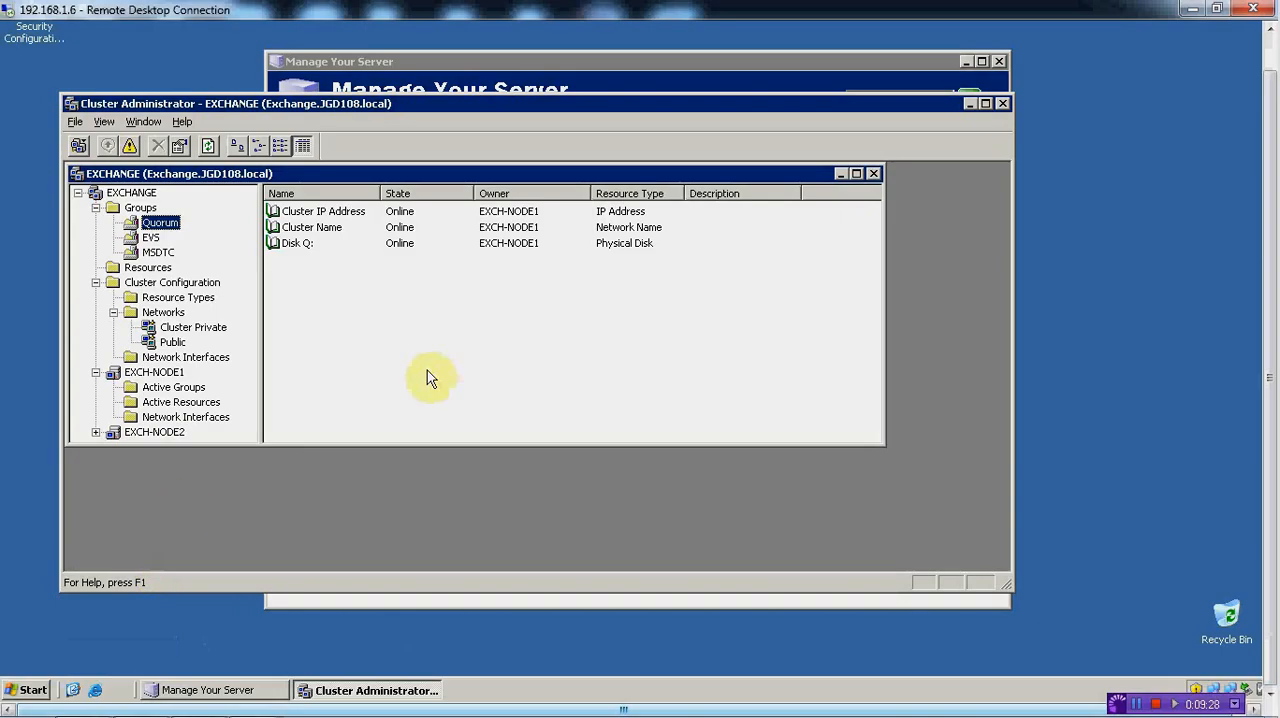
pyautogui.click(33, 690)
pyautogui.click(245, 284)
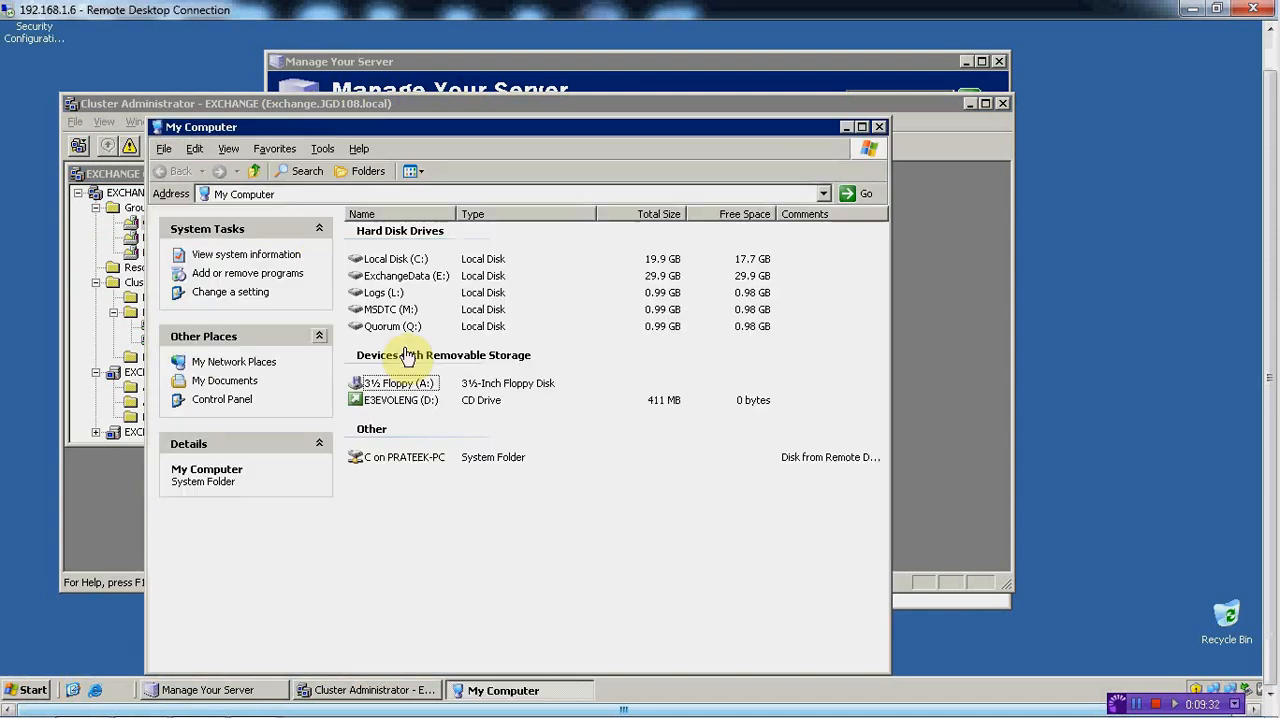
pyautogui.rightClick(393, 398)
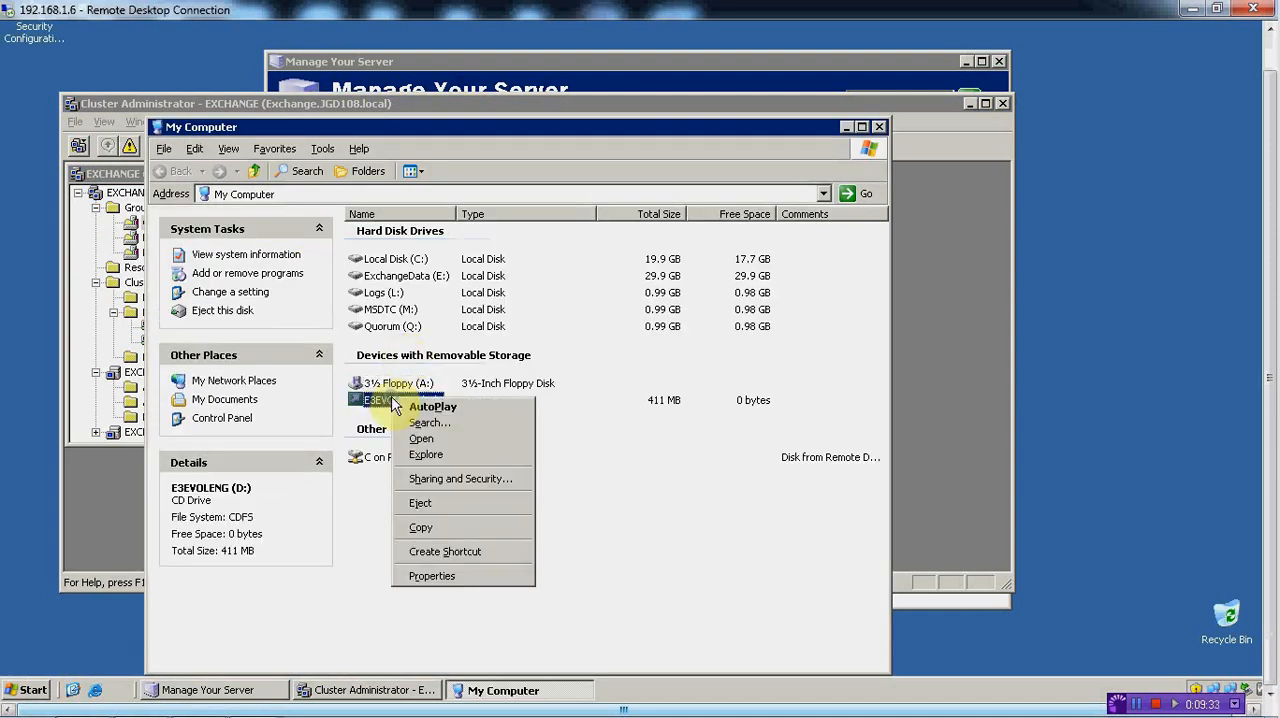
pyautogui.click(425, 441)
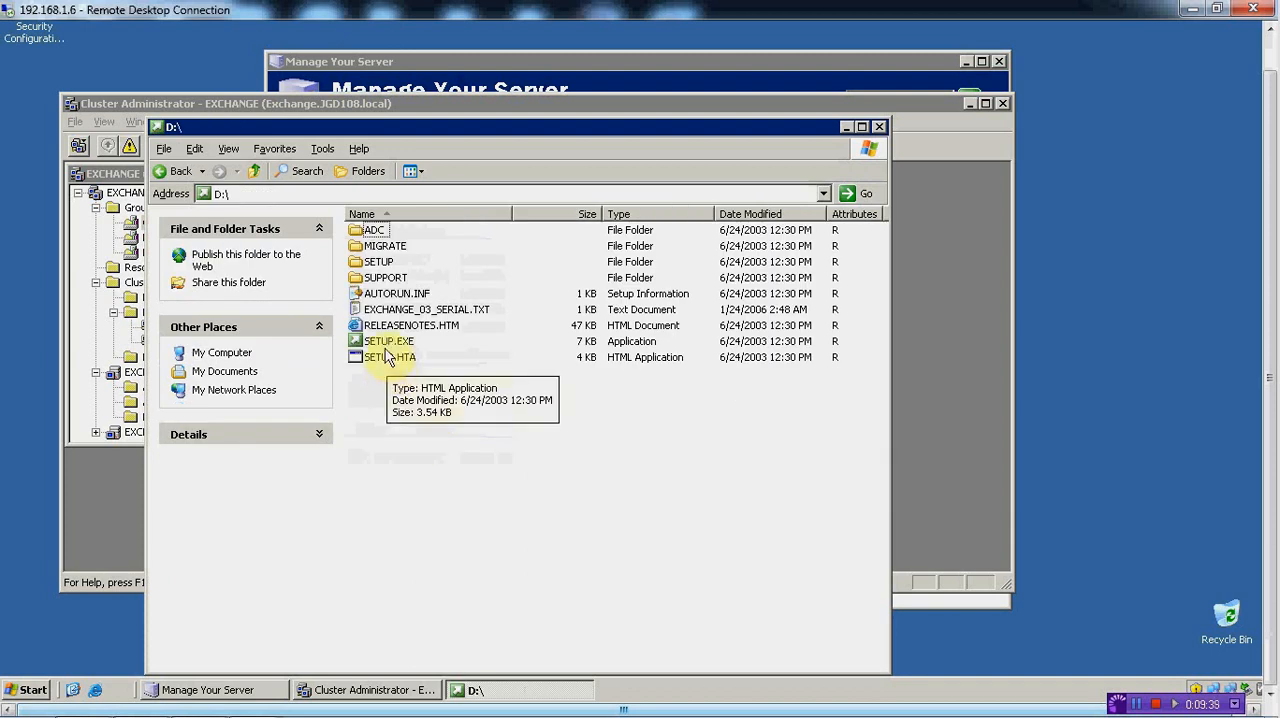
# Launch SETUP.HTA and open the New Exchange 2003 Installation checklist for the first Exchange 2003 server in the Exchange Deployment Tools
pyautogui.doubleClick(389, 362)
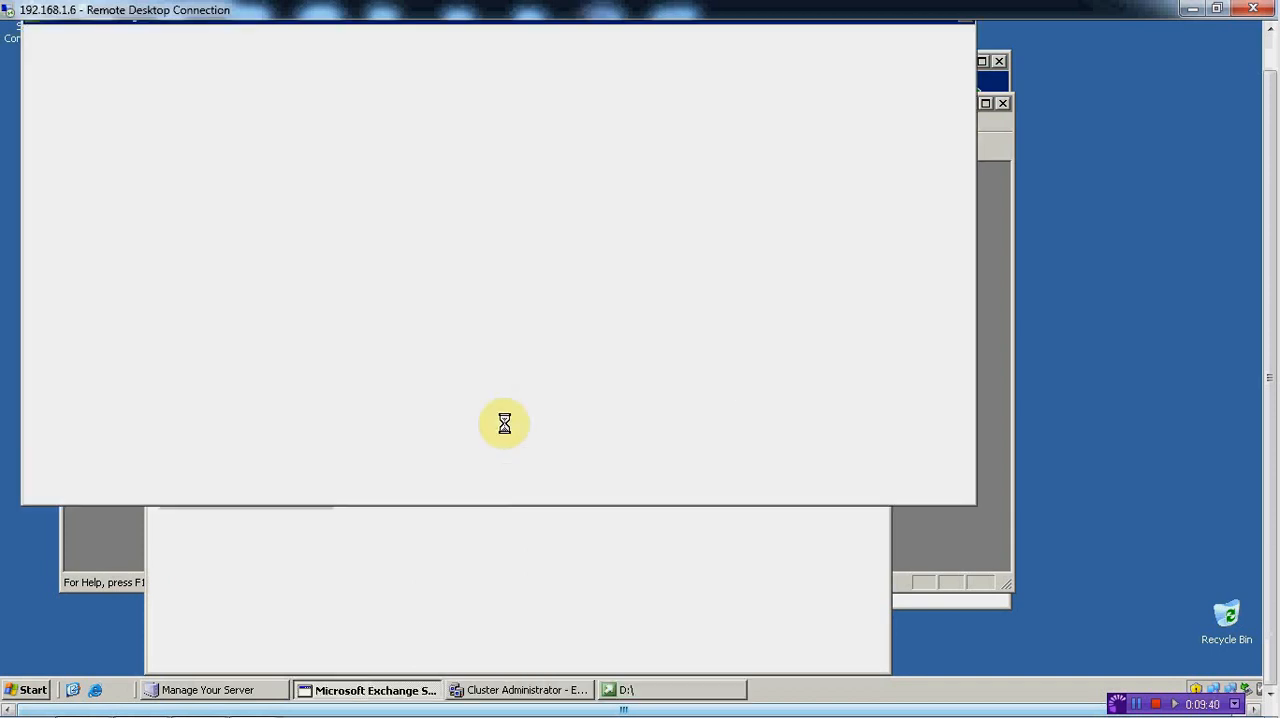
pyautogui.click(438, 247)
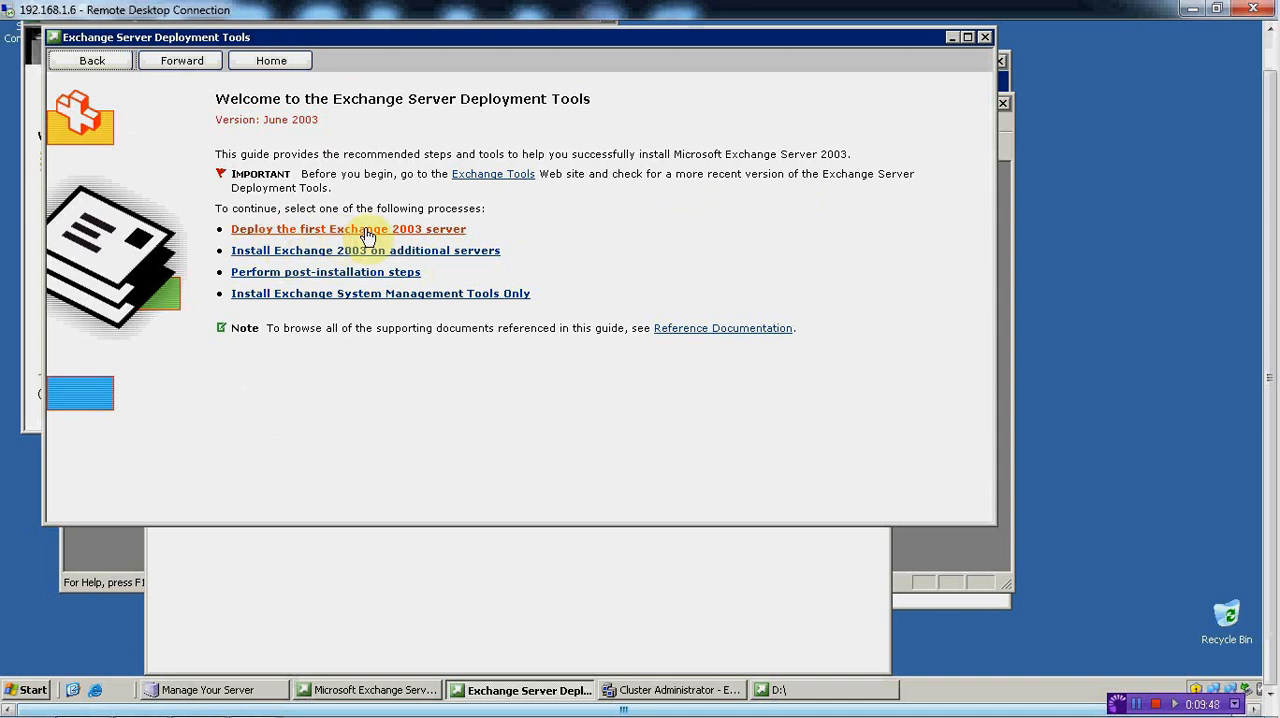
pyautogui.click(297, 231)
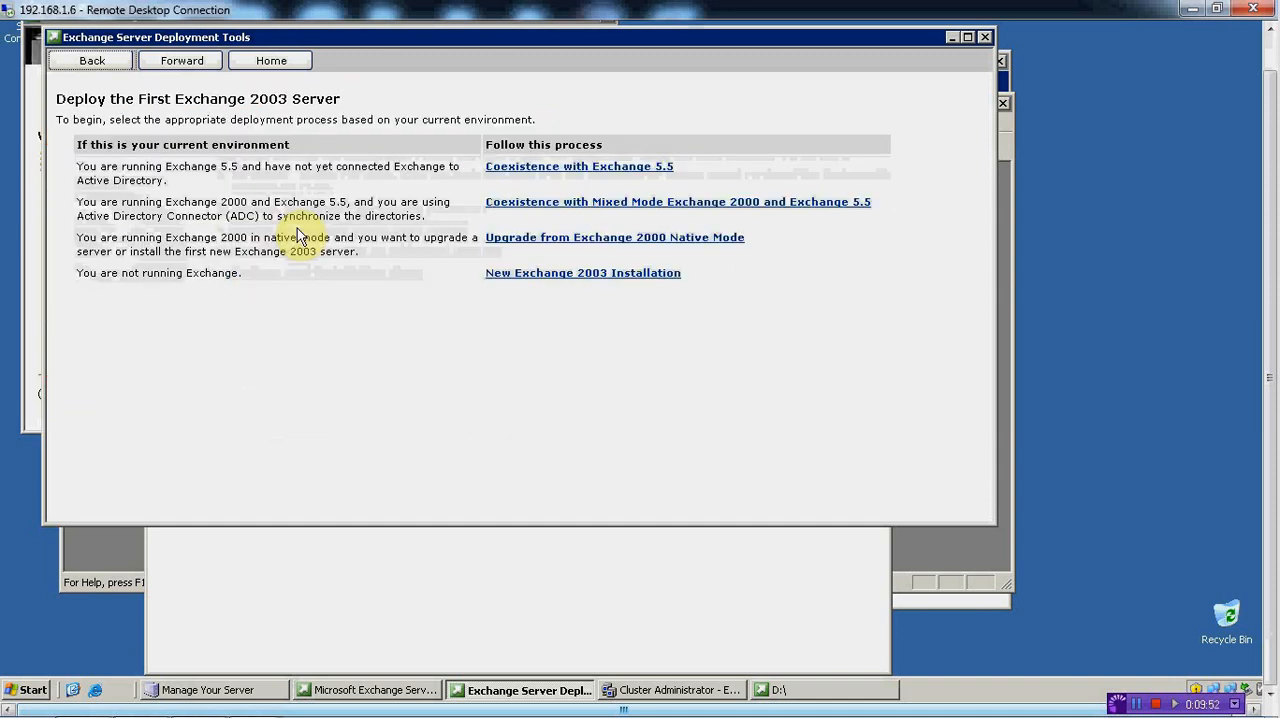
pyautogui.click(522, 280)
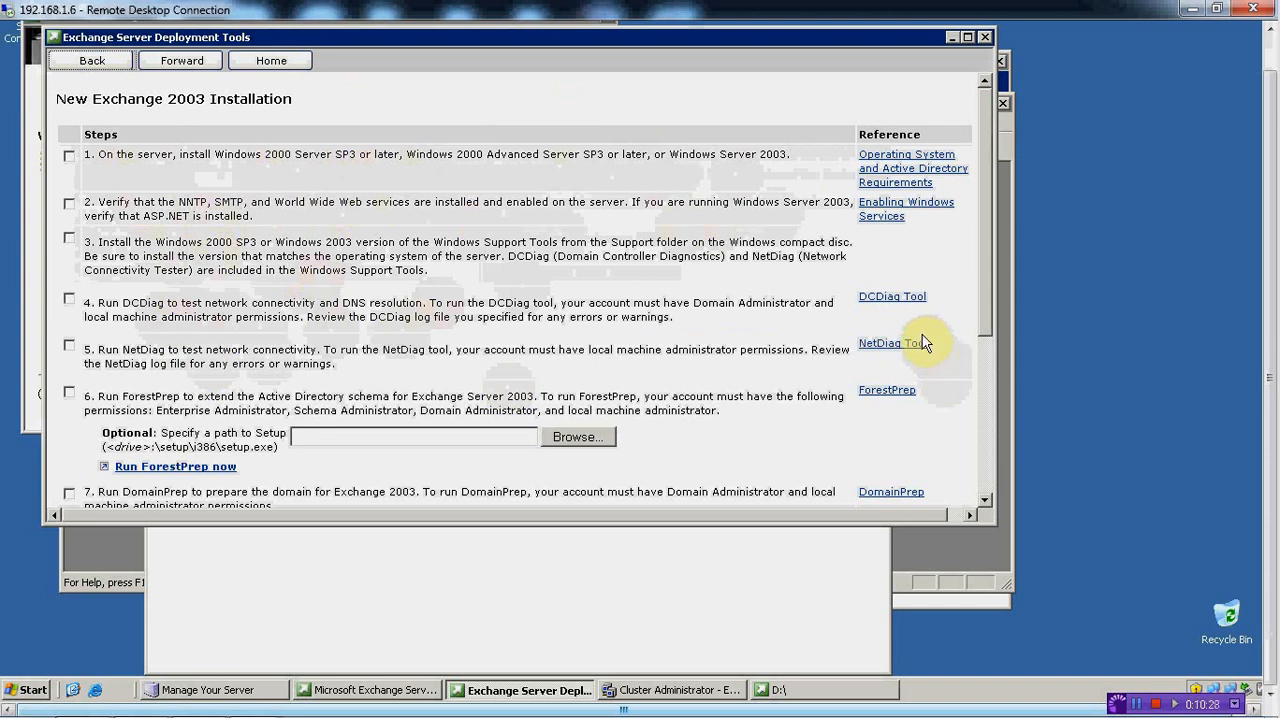
# Switch to the 192.168.1.3 session and browse to the C:\Program Files\Support Tools folder
pyautogui.moveTo(248, 710)
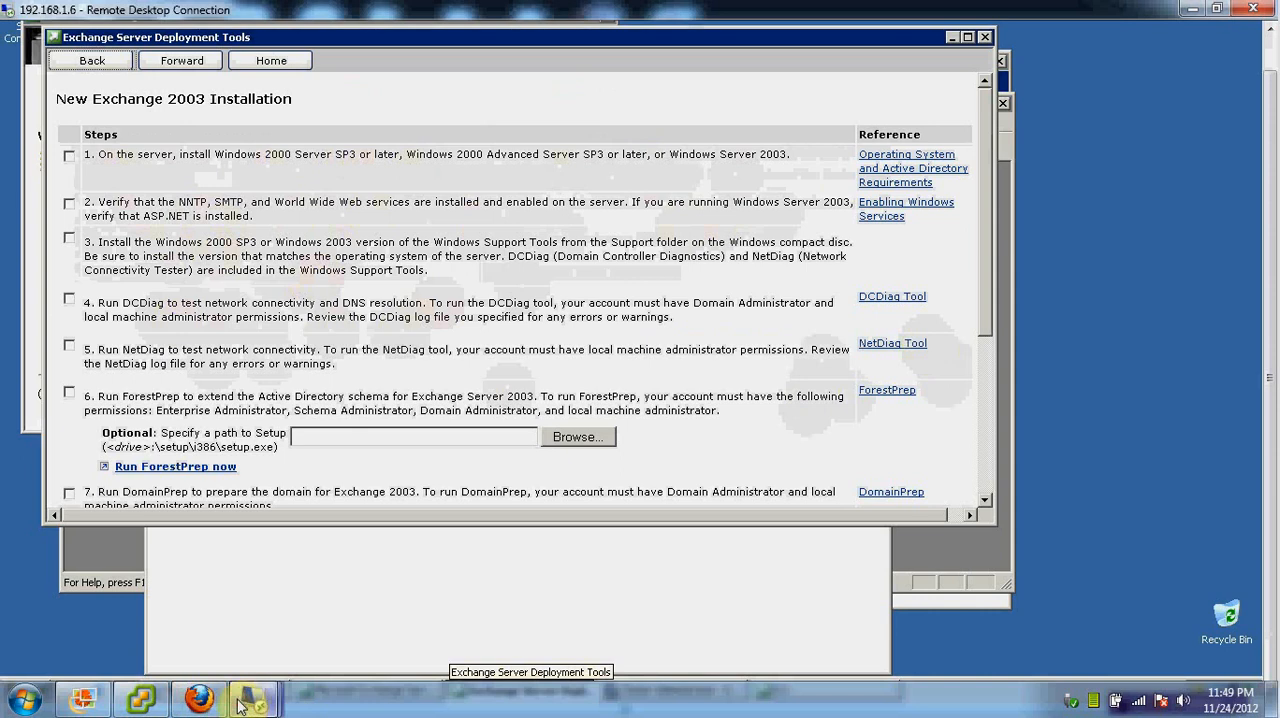
pyautogui.click(500, 570)
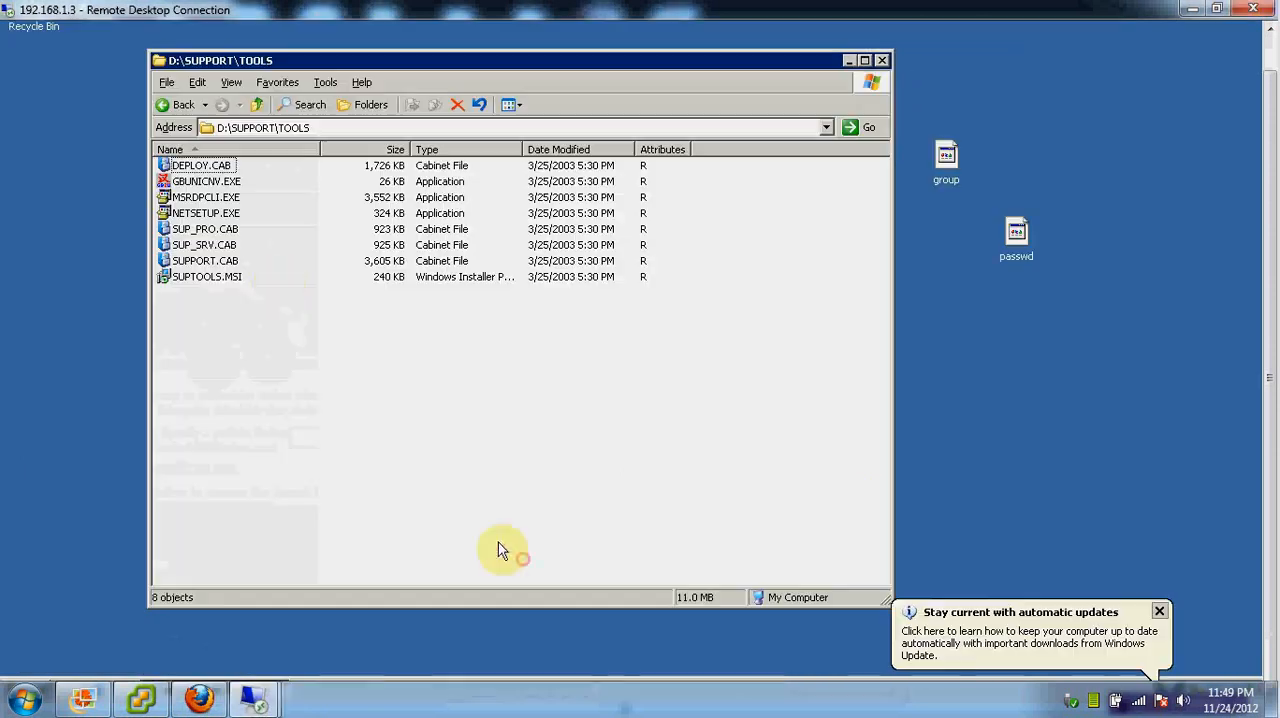
pyautogui.click(41, 678)
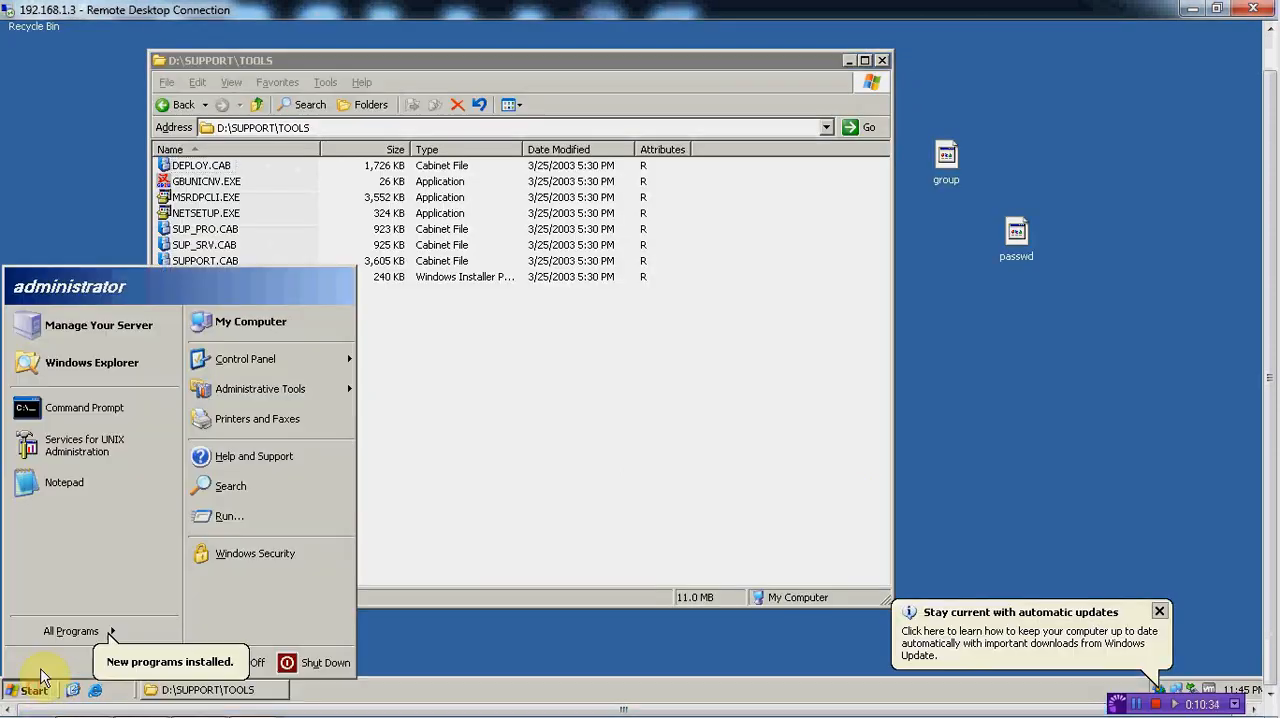
pyautogui.click(230, 322)
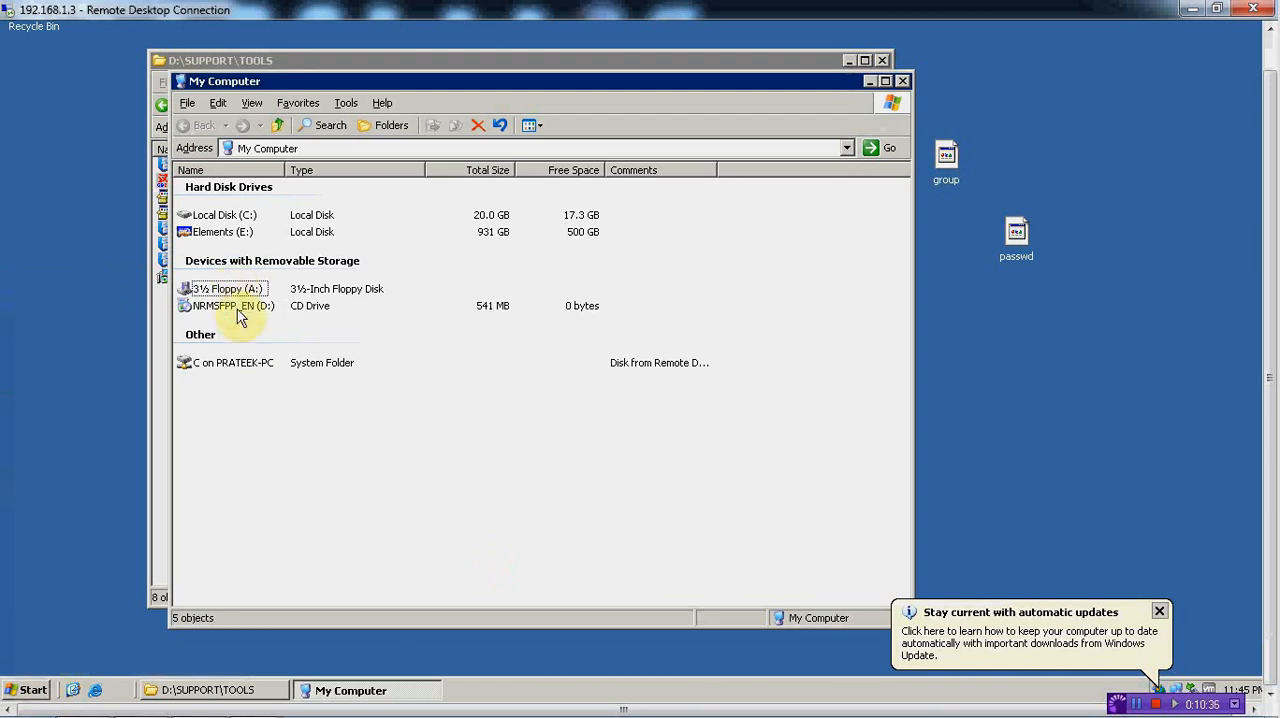
pyautogui.doubleClick(222, 217)
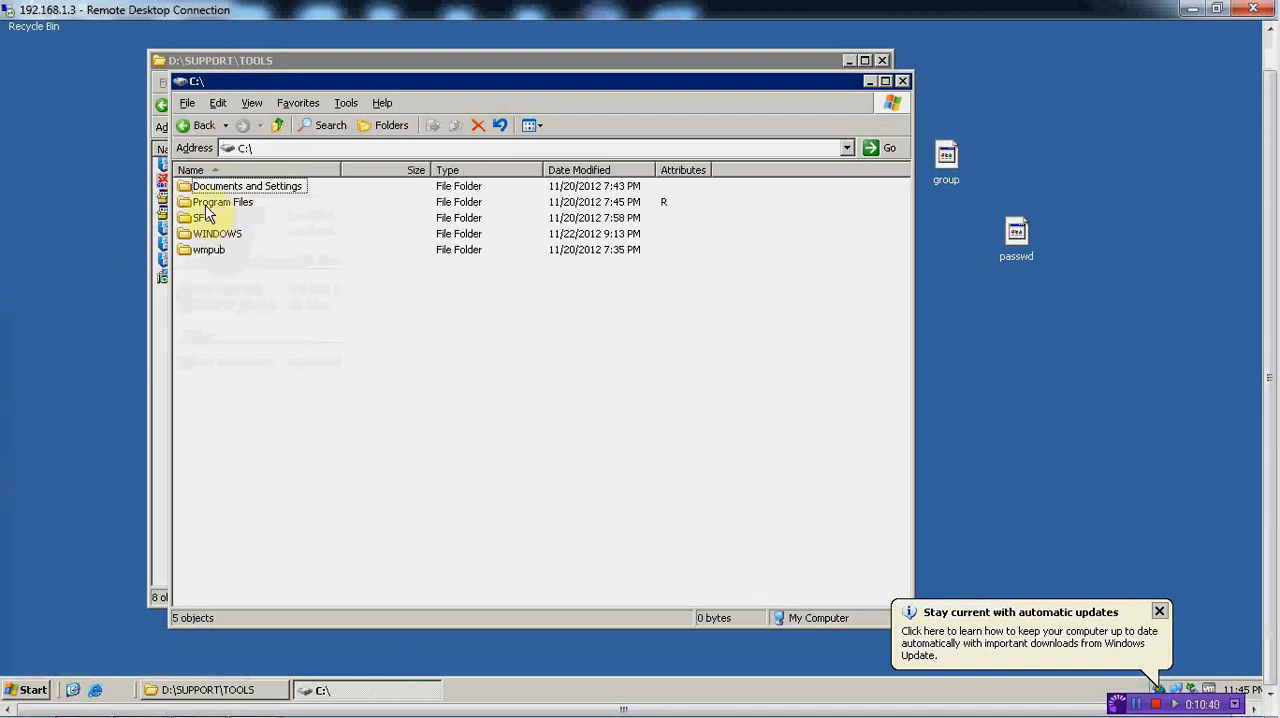
pyautogui.doubleClick(208, 203)
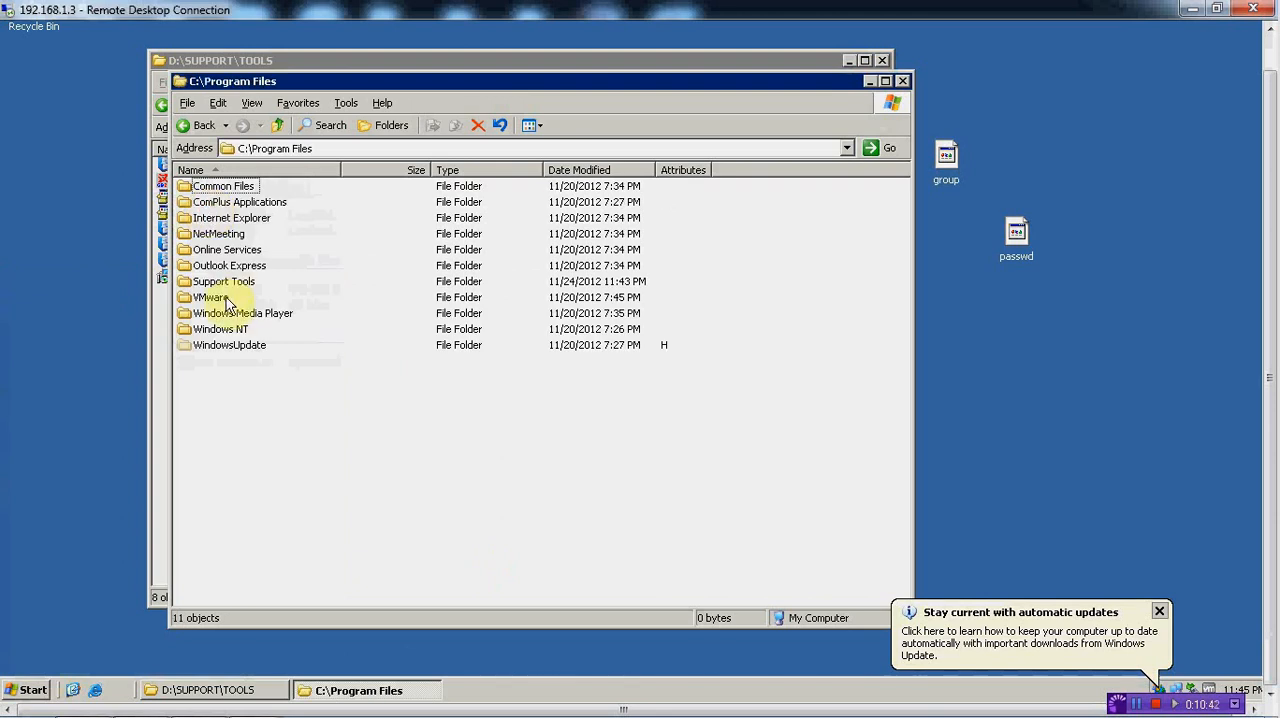
pyautogui.click(226, 283)
pyautogui.doubleClick(226, 283)
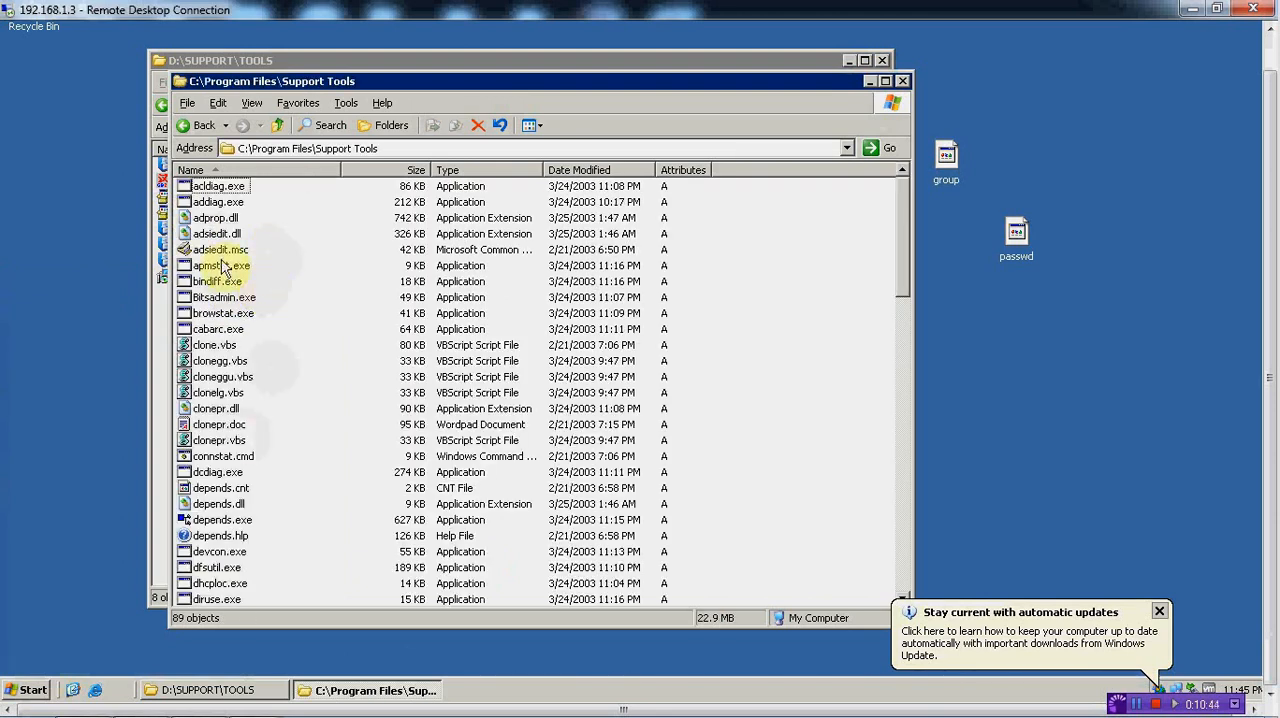
# Open a Command Prompt through Run As with the current user account, with the restricted access option turned off
pyautogui.click(226, 473)
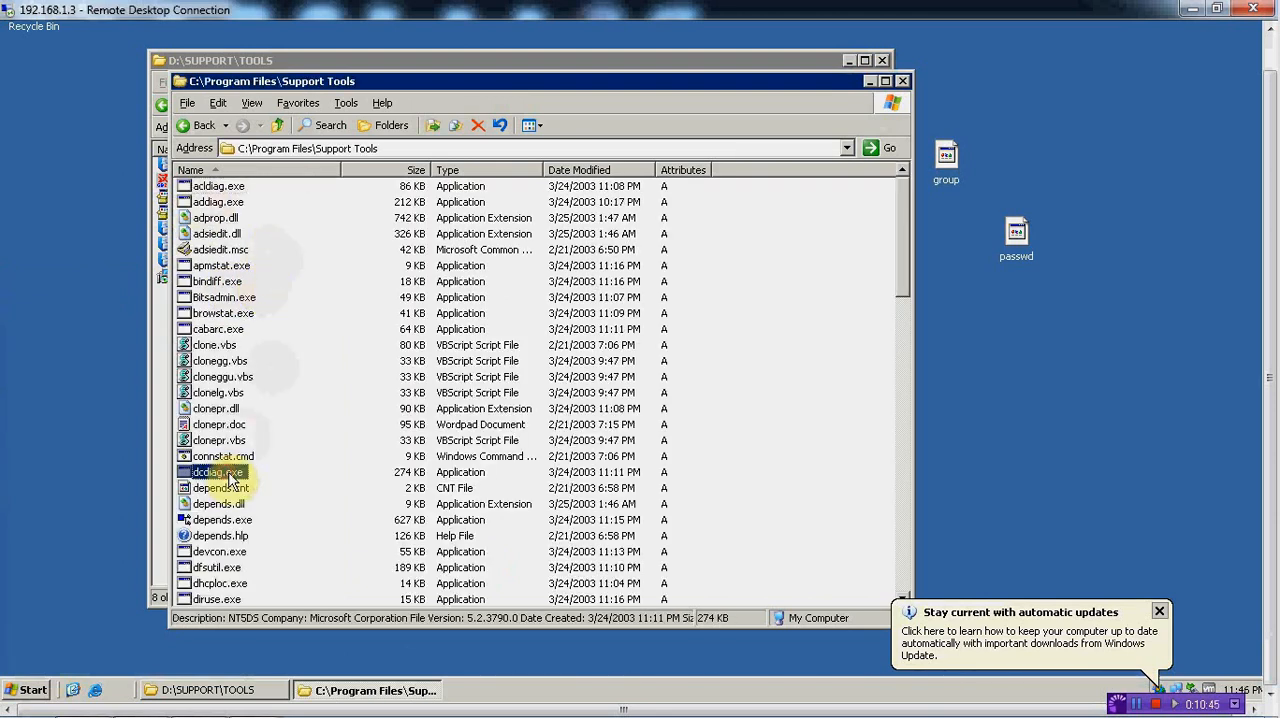
pyautogui.click(30, 690)
pyautogui.rightClick(92, 410)
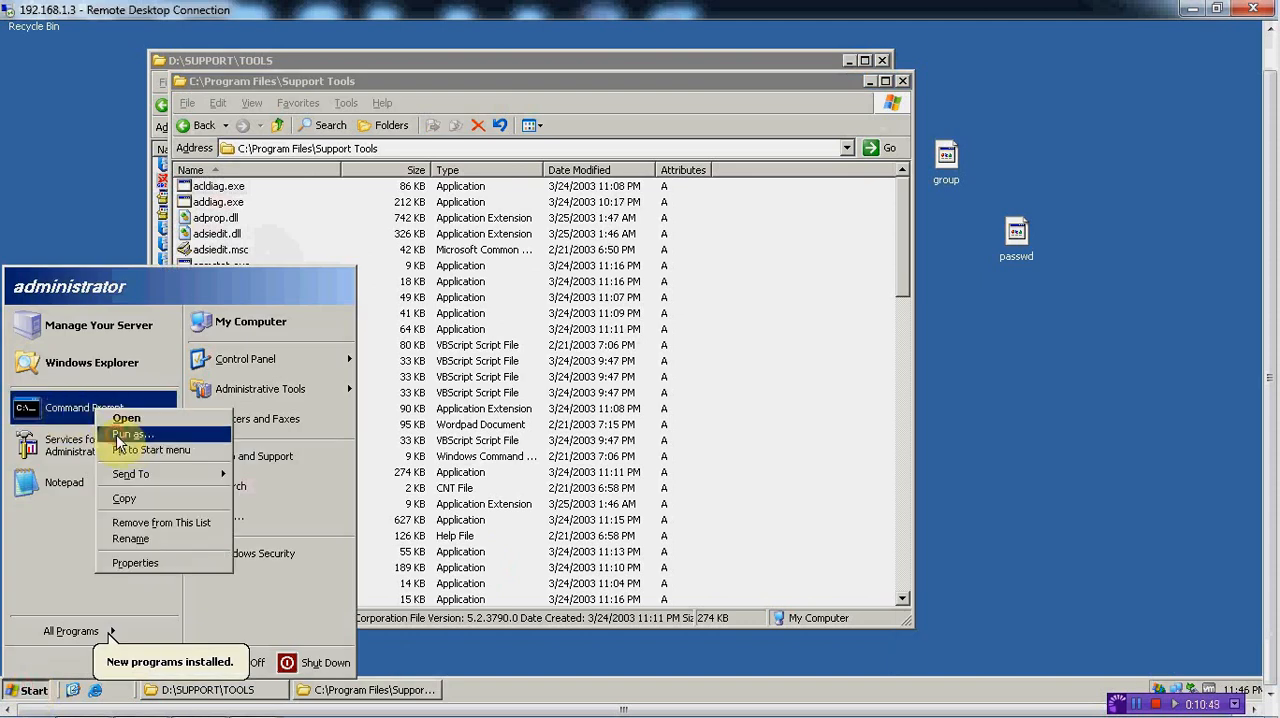
pyautogui.click(130, 435)
pyautogui.click(495, 284)
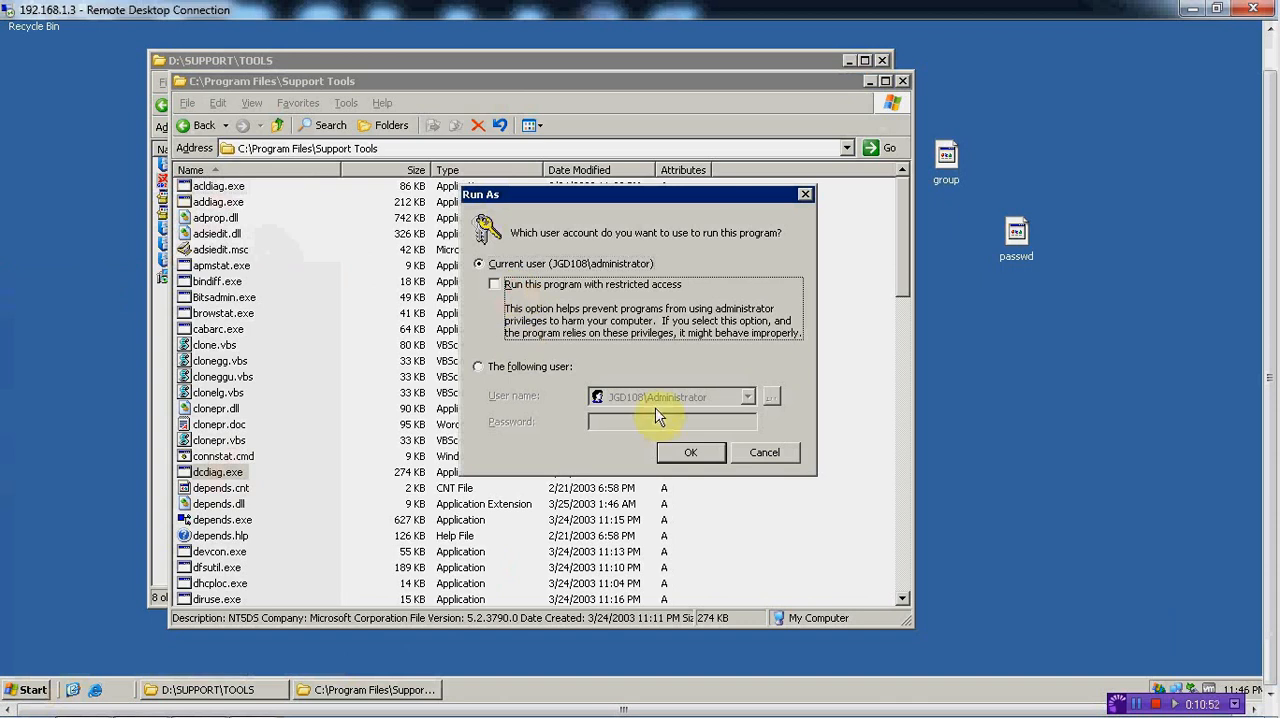
pyautogui.click(682, 453)
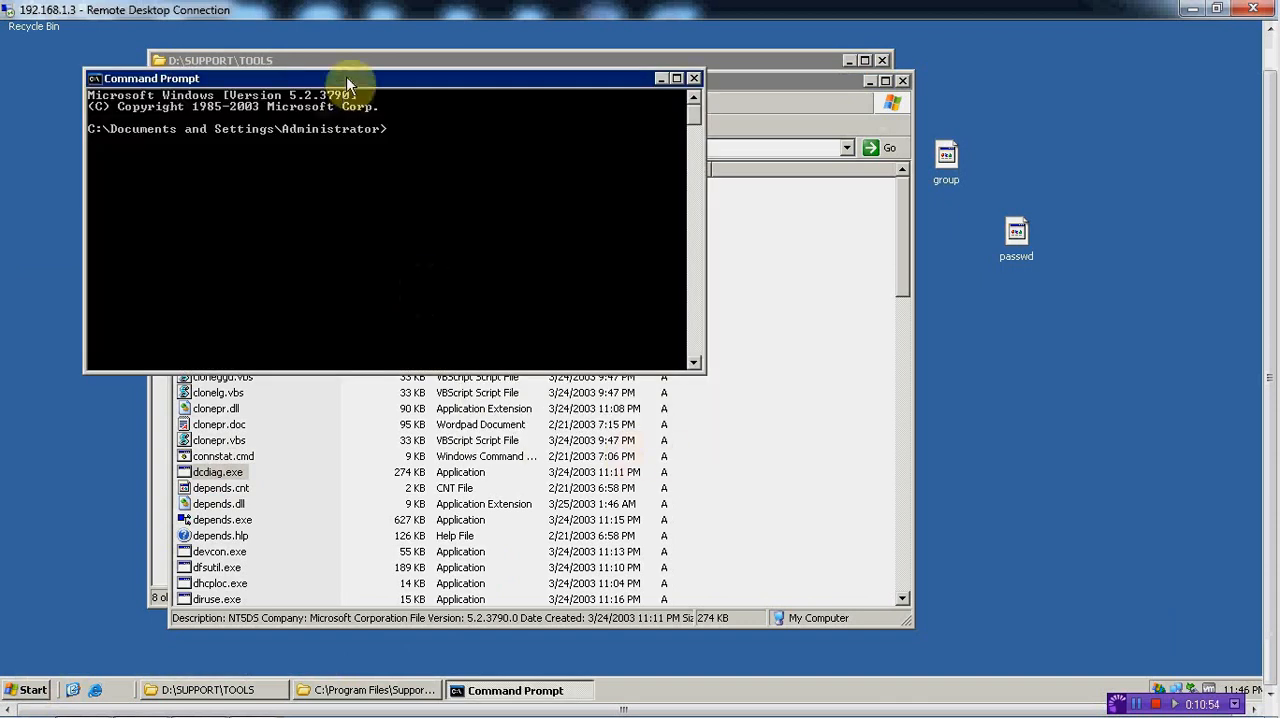
# Run dcdiag.exe from the Support Tools folder in the Command Prompt and review its test output
pyautogui.moveTo(346, 77); pyautogui.dragTo(770, 200)
pyautogui.moveTo(218, 472); pyautogui.dragTo(688, 324)
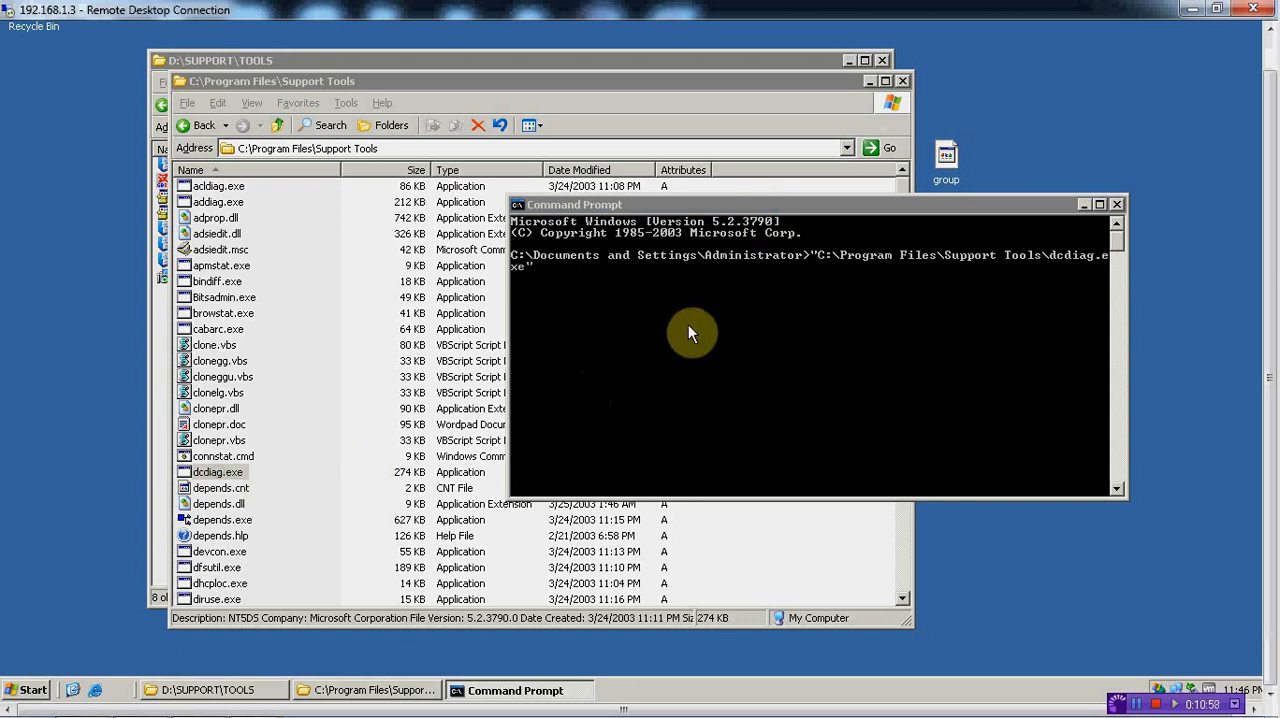
pyautogui.click(605, 310)
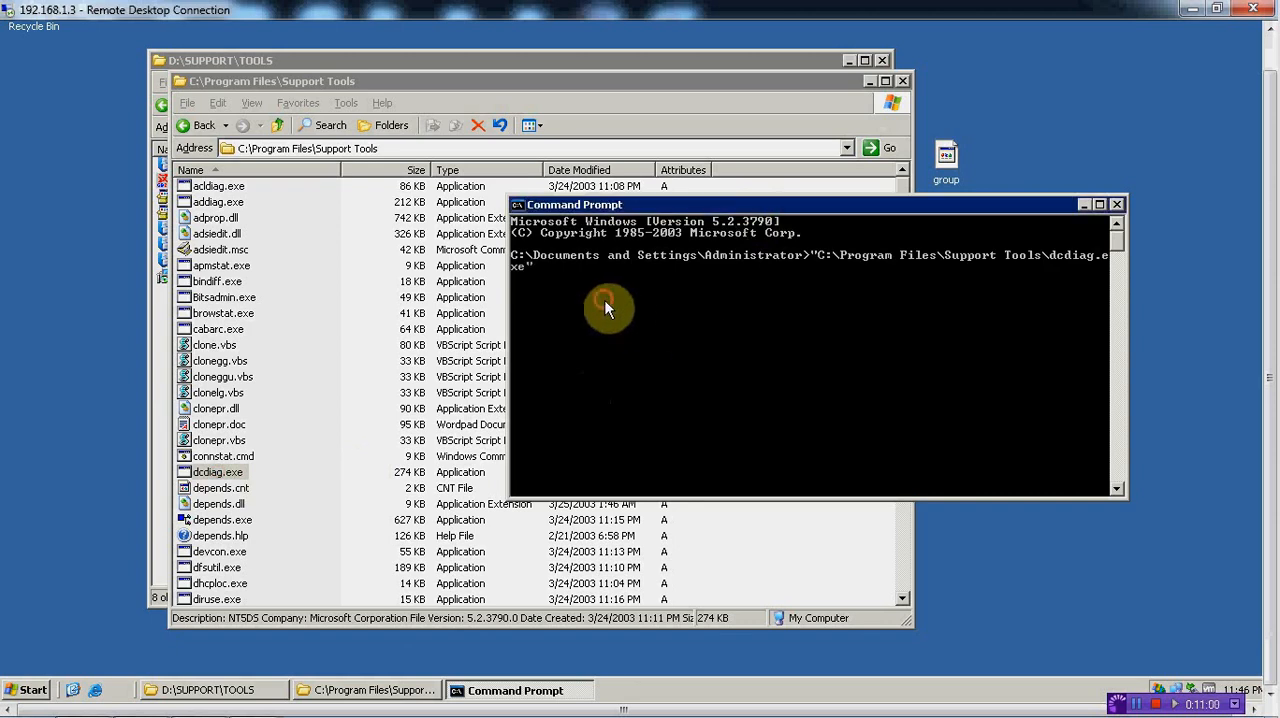
pyautogui.press('Return')
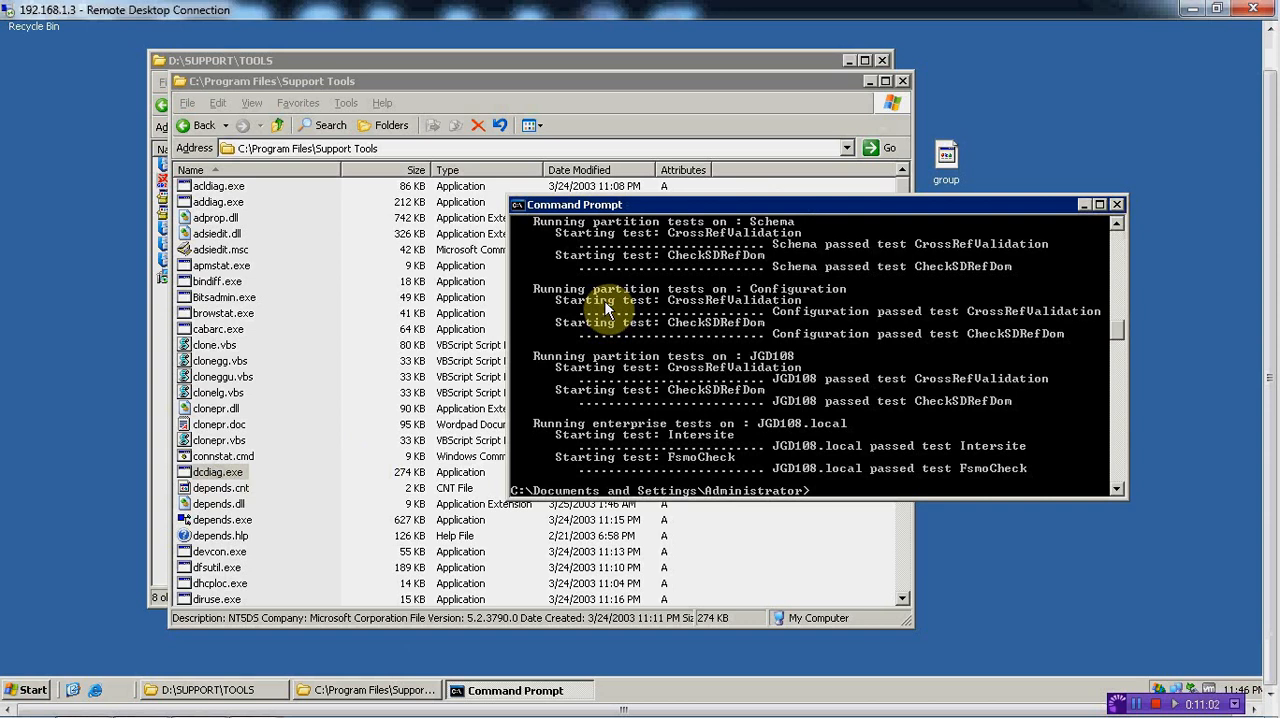
pyautogui.moveTo(846, 203); pyautogui.dragTo(610, 54)
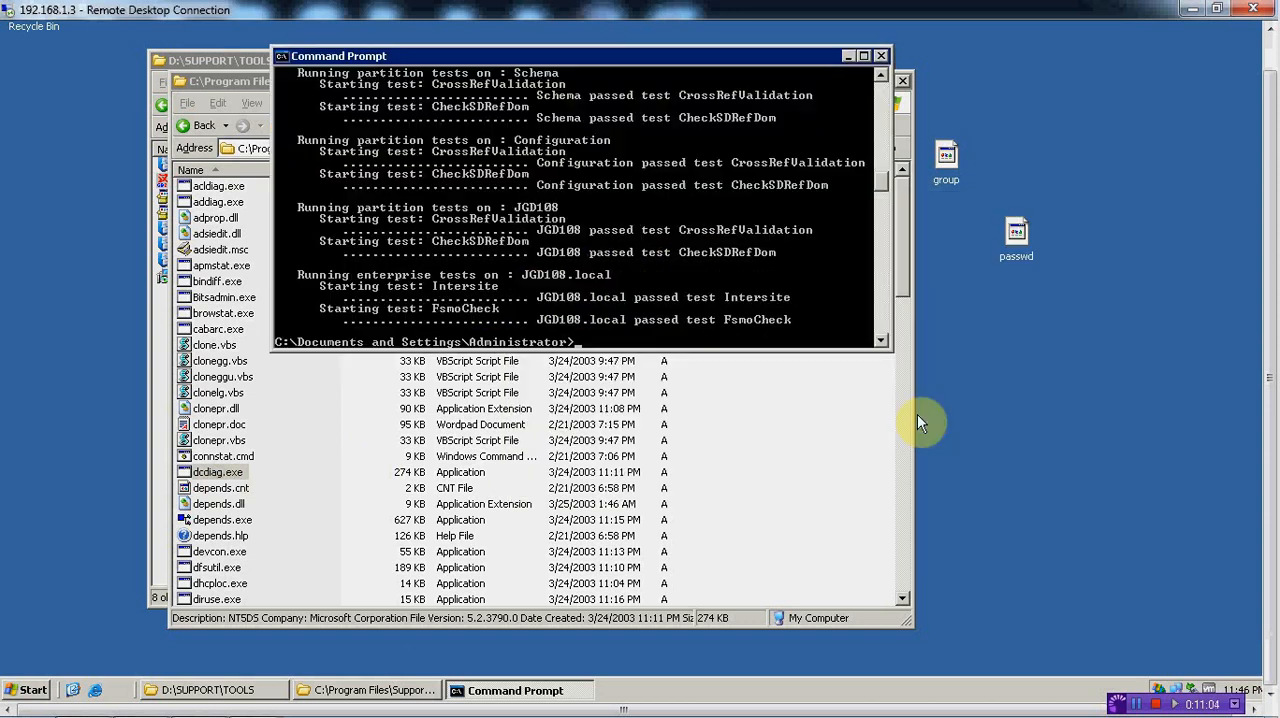
pyautogui.moveTo(890, 347); pyautogui.dragTo(980, 606)
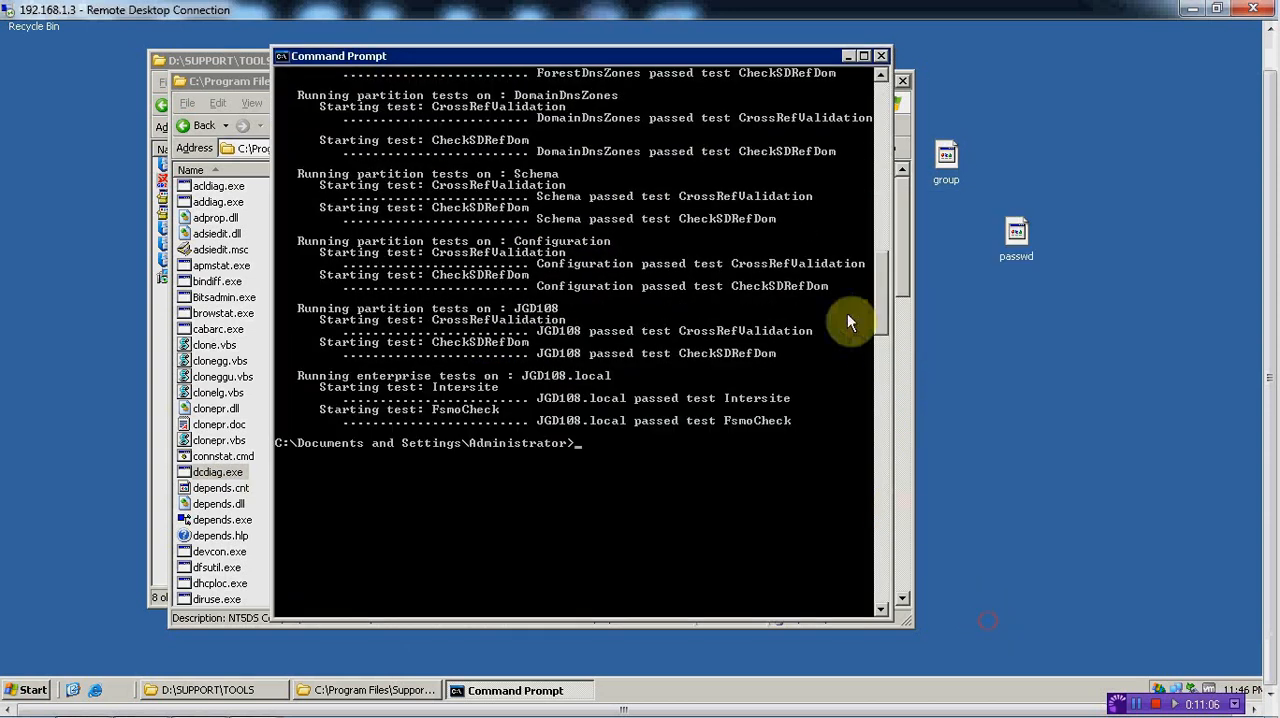
pyautogui.scroll(-2, 890, 330)
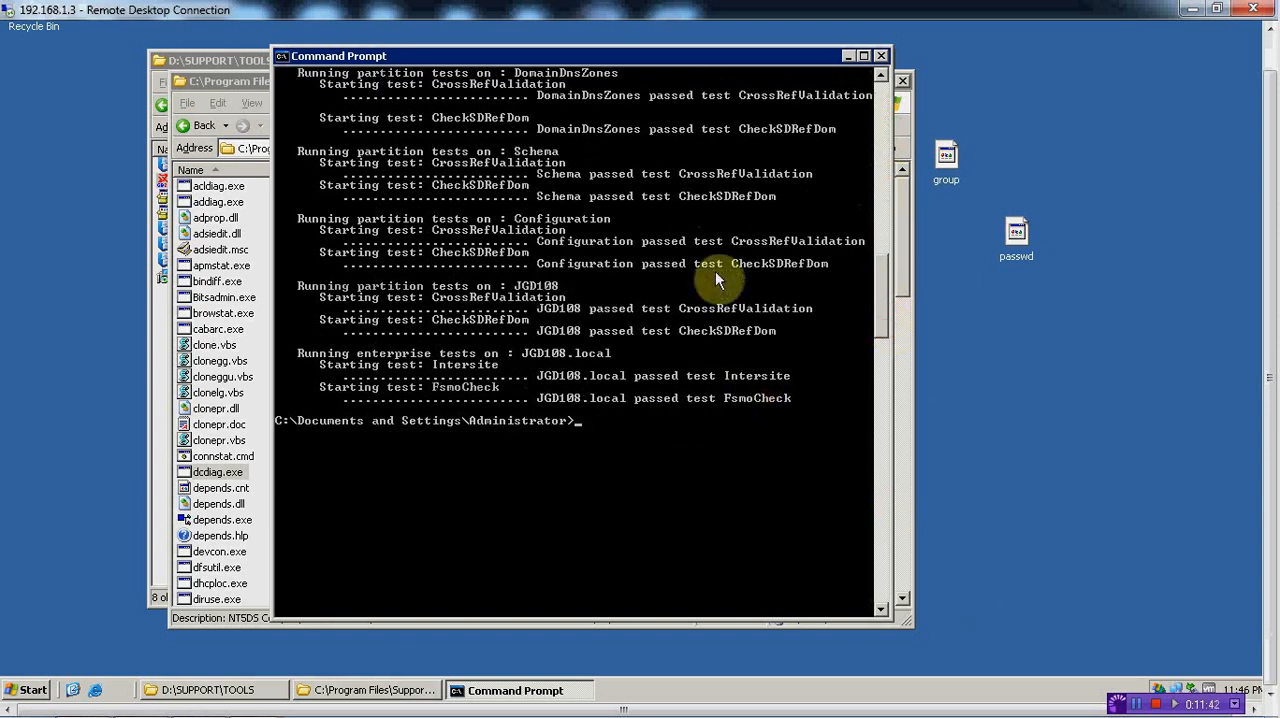
pyautogui.moveTo(884, 283); pyautogui.dragTo(880, 272)
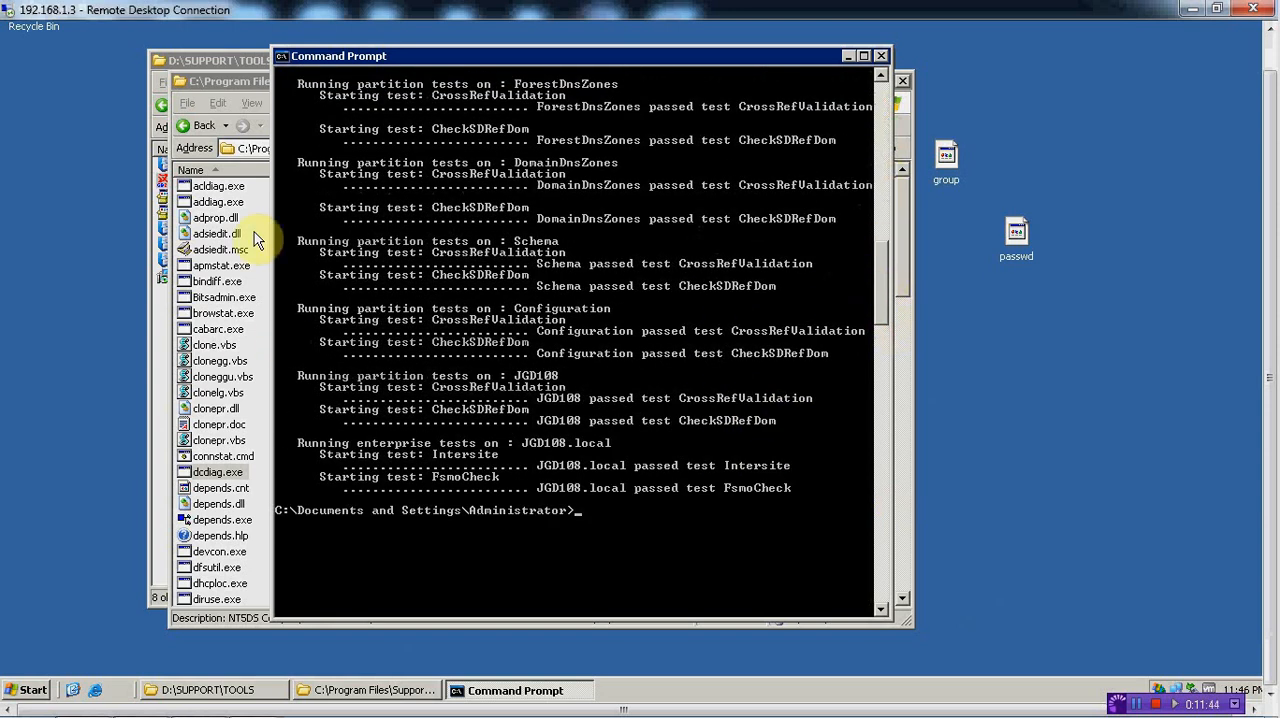
# Run netdiag.exe from the Support Tools folder in the Command Prompt and review its test output
pyautogui.click(203, 82)
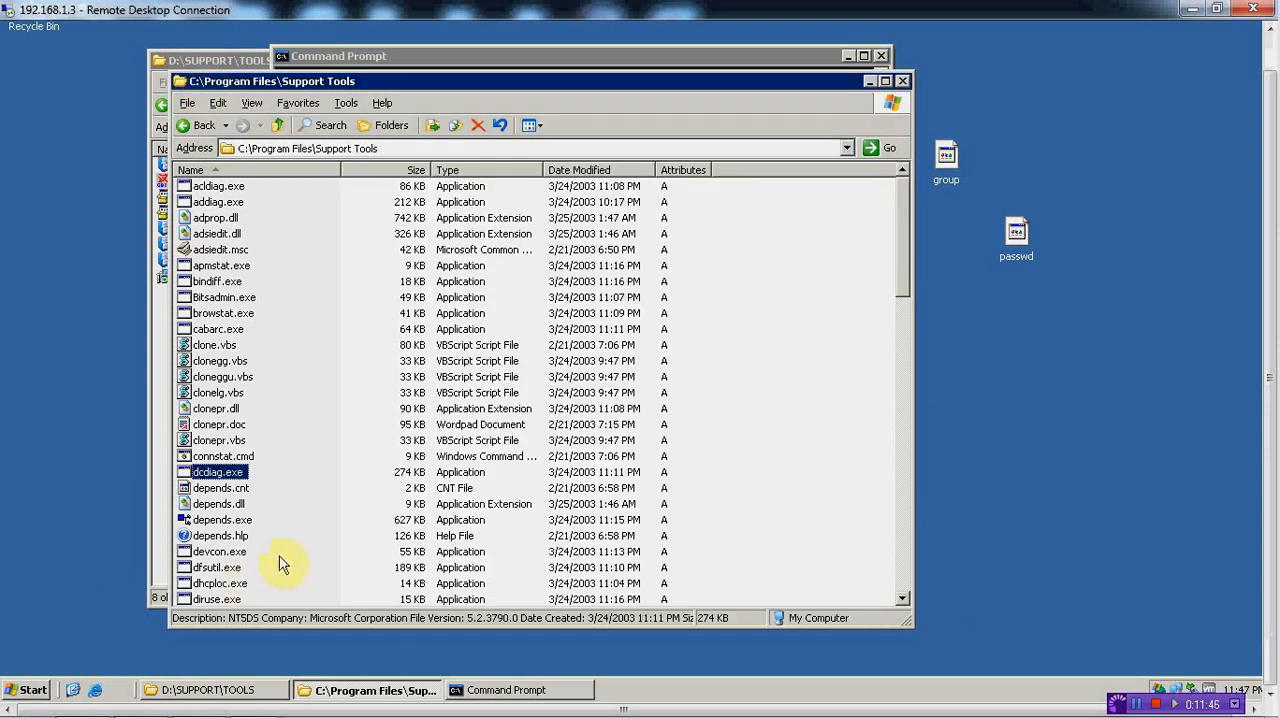
pyautogui.moveTo(902, 281); pyautogui.dragTo(908, 375)
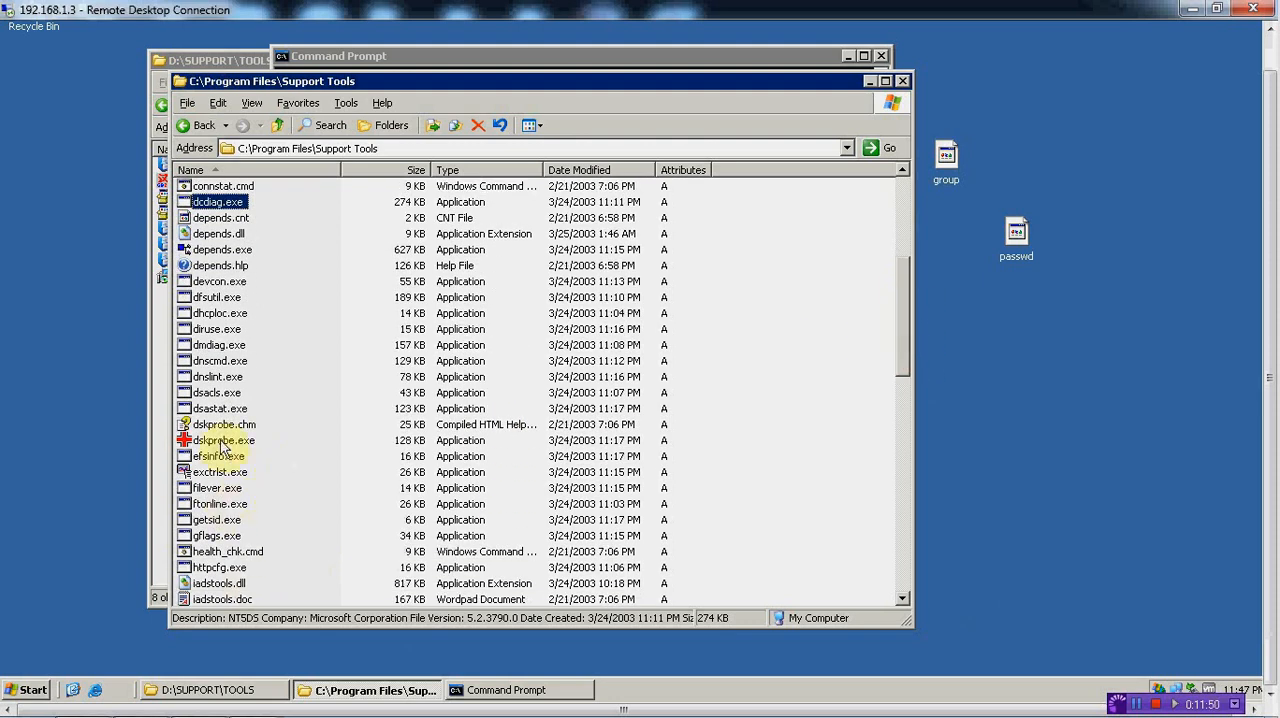
pyautogui.click(215, 362)
pyautogui.press('n')
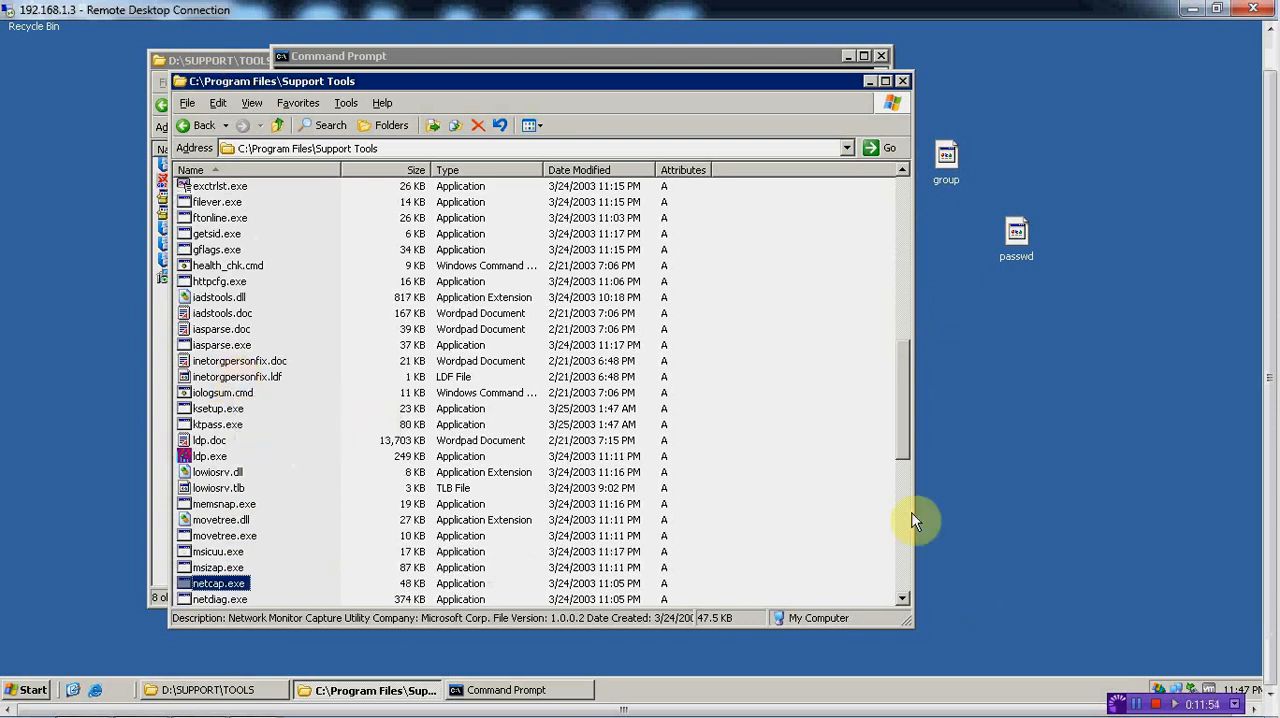
pyautogui.moveTo(908, 448); pyautogui.dragTo(906, 495)
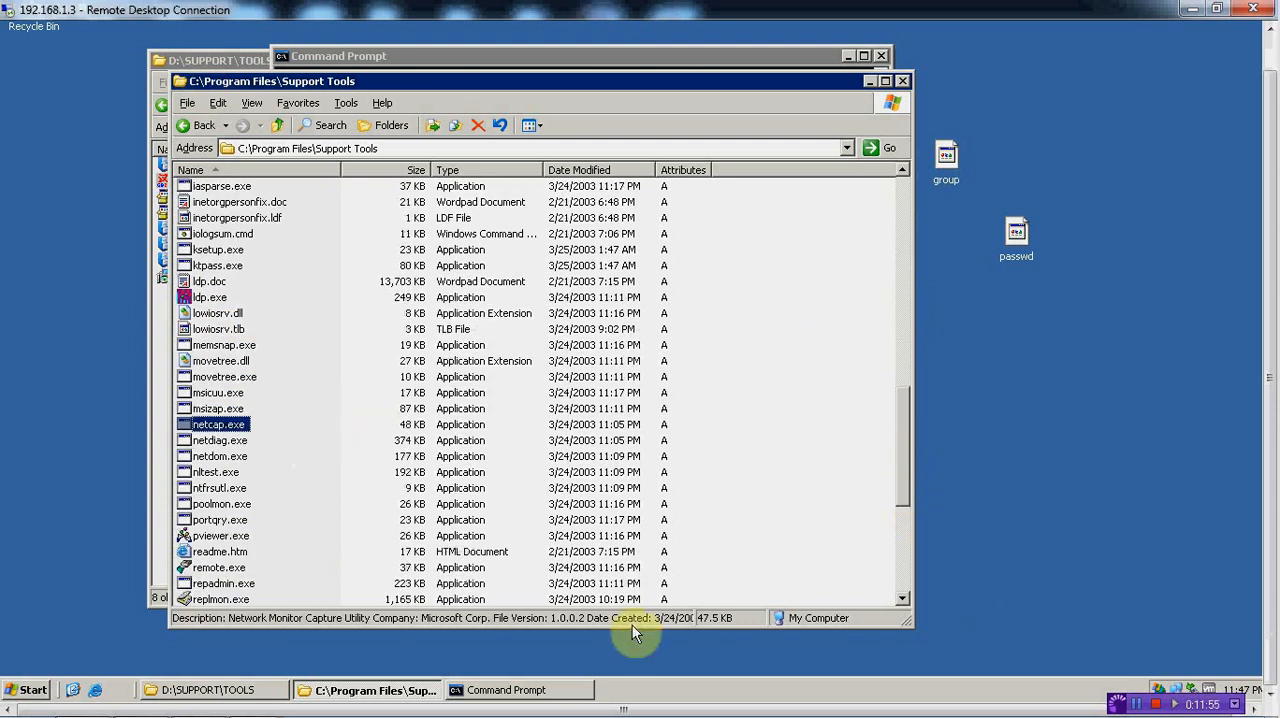
pyautogui.click(547, 689)
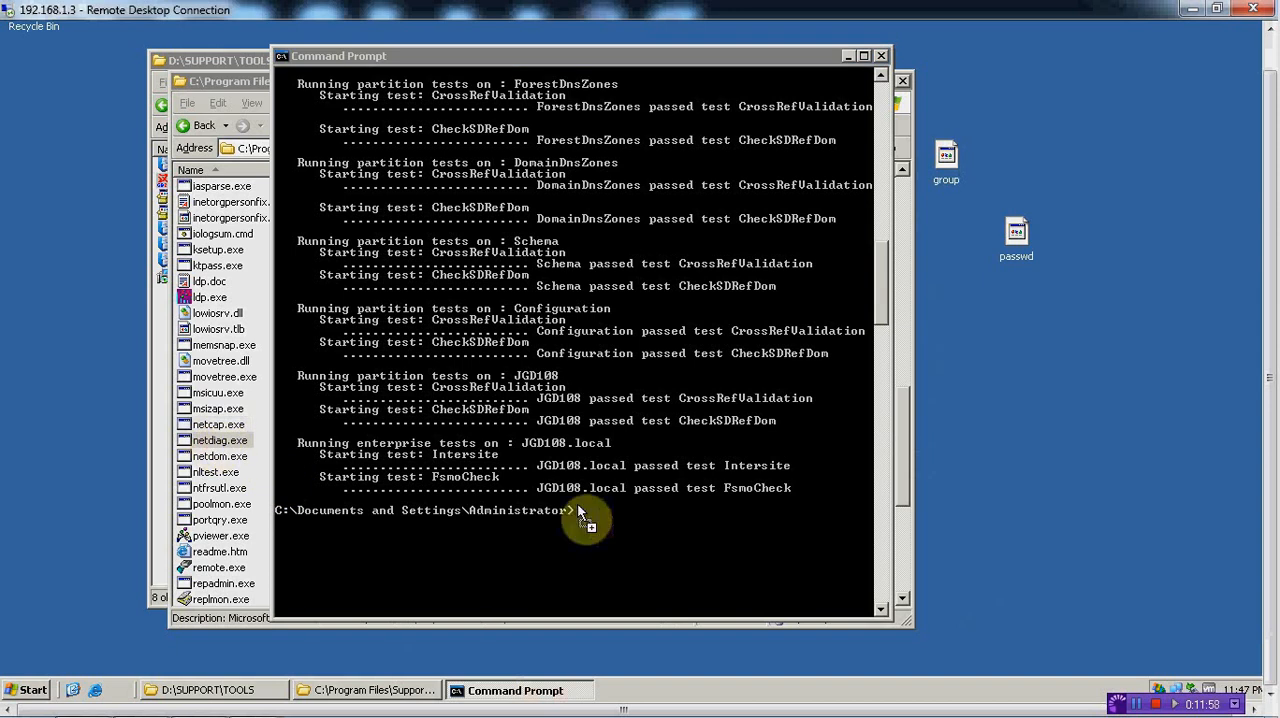
pyautogui.moveTo(577, 508); pyautogui.dragTo(613, 542)
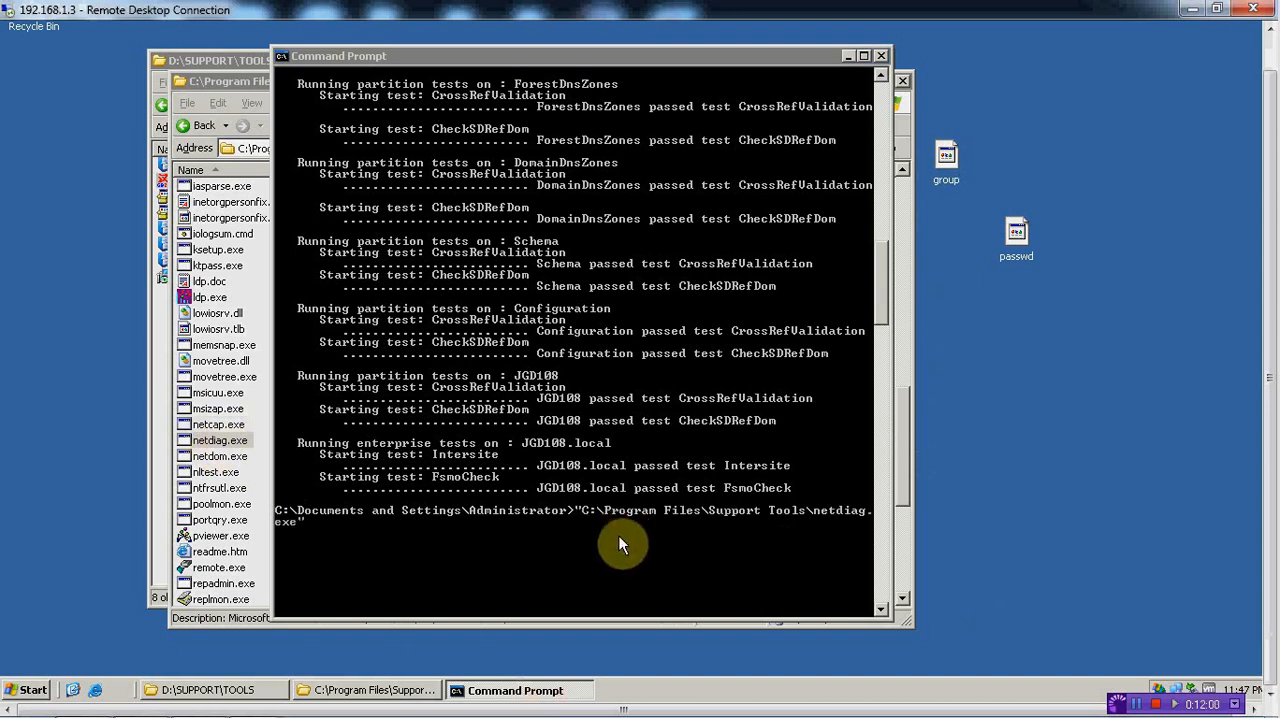
pyautogui.click(619, 548)
pyautogui.press('Return')
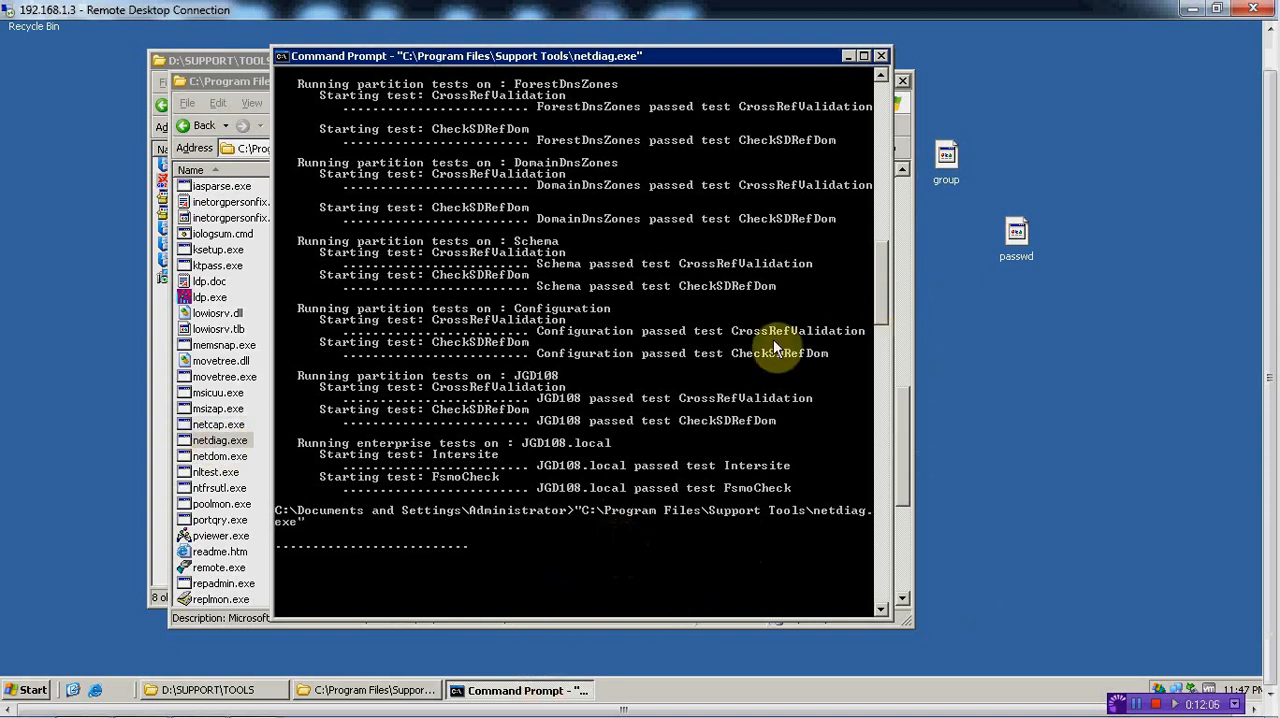
pyautogui.moveTo(882, 275); pyautogui.dragTo(886, 207)
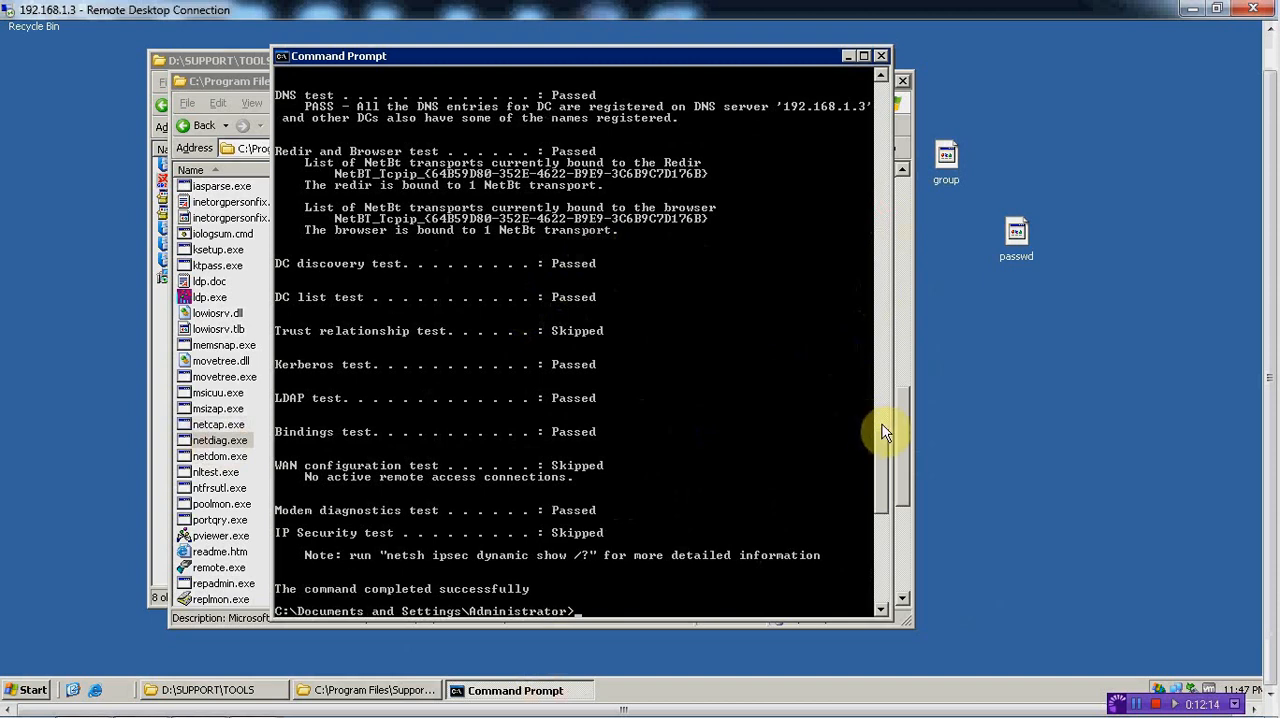
pyautogui.scroll(2, 883, 442)
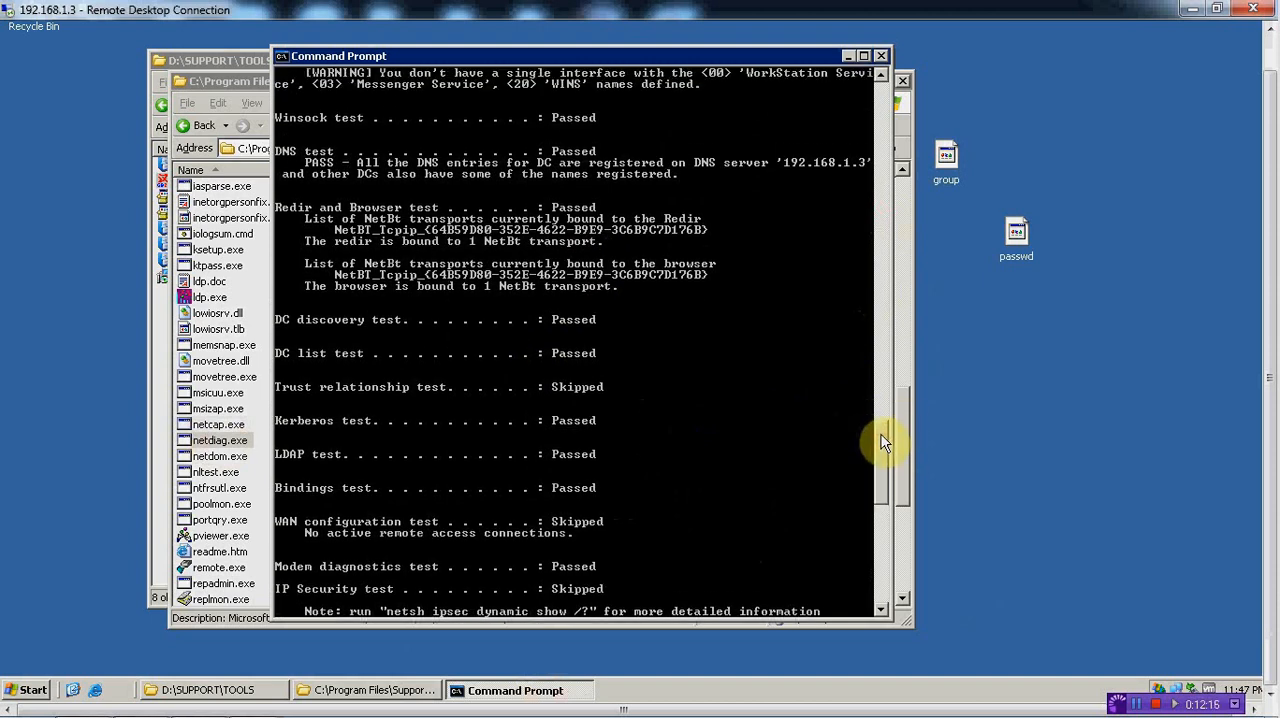
pyautogui.scroll(1, 883, 442)
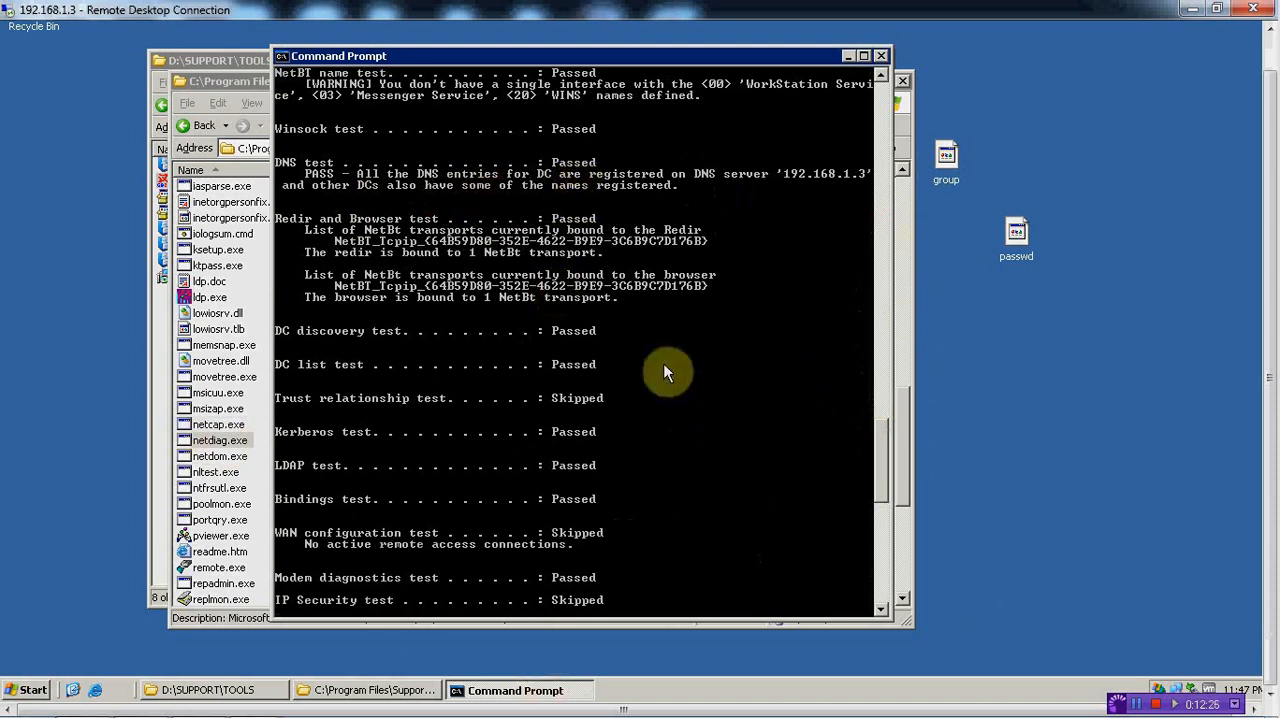
pyautogui.scroll(-6, 902, 479)
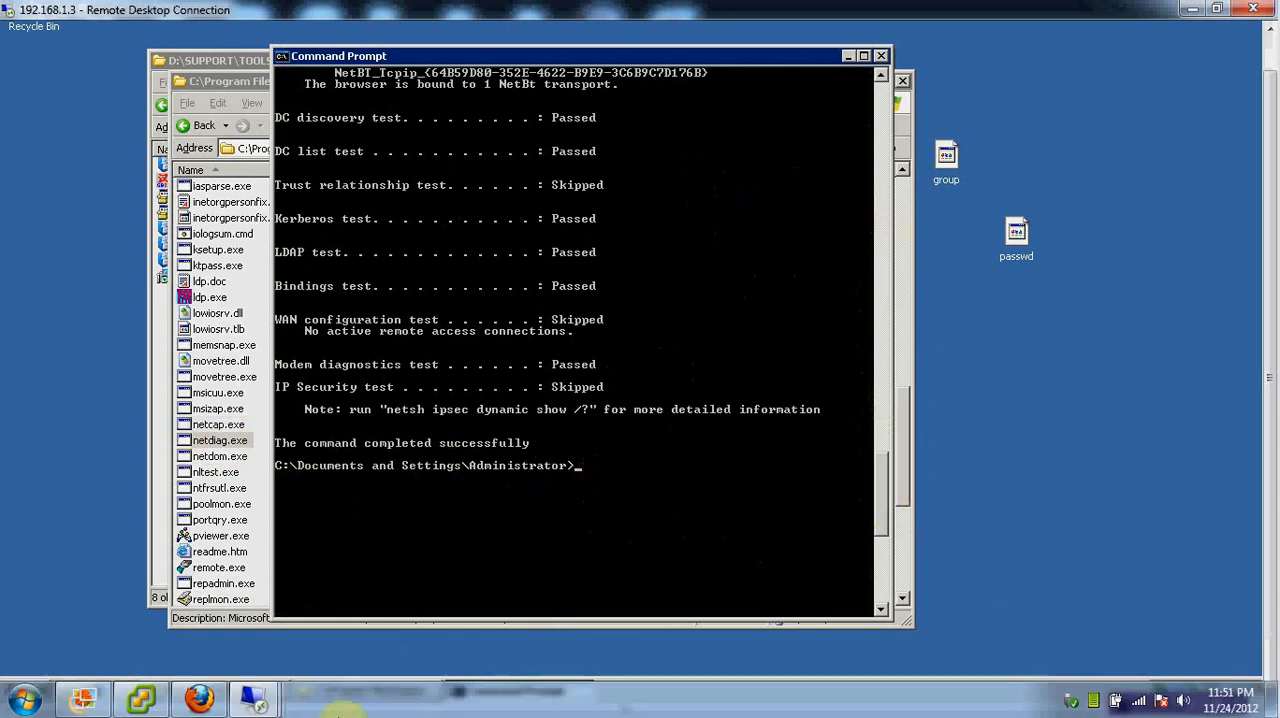
# Switch to the 192.168.1.6 session, read the ForestPrep reference in the Exchange Deployment Tools, and return to the installation checklist
pyautogui.moveTo(255, 698)
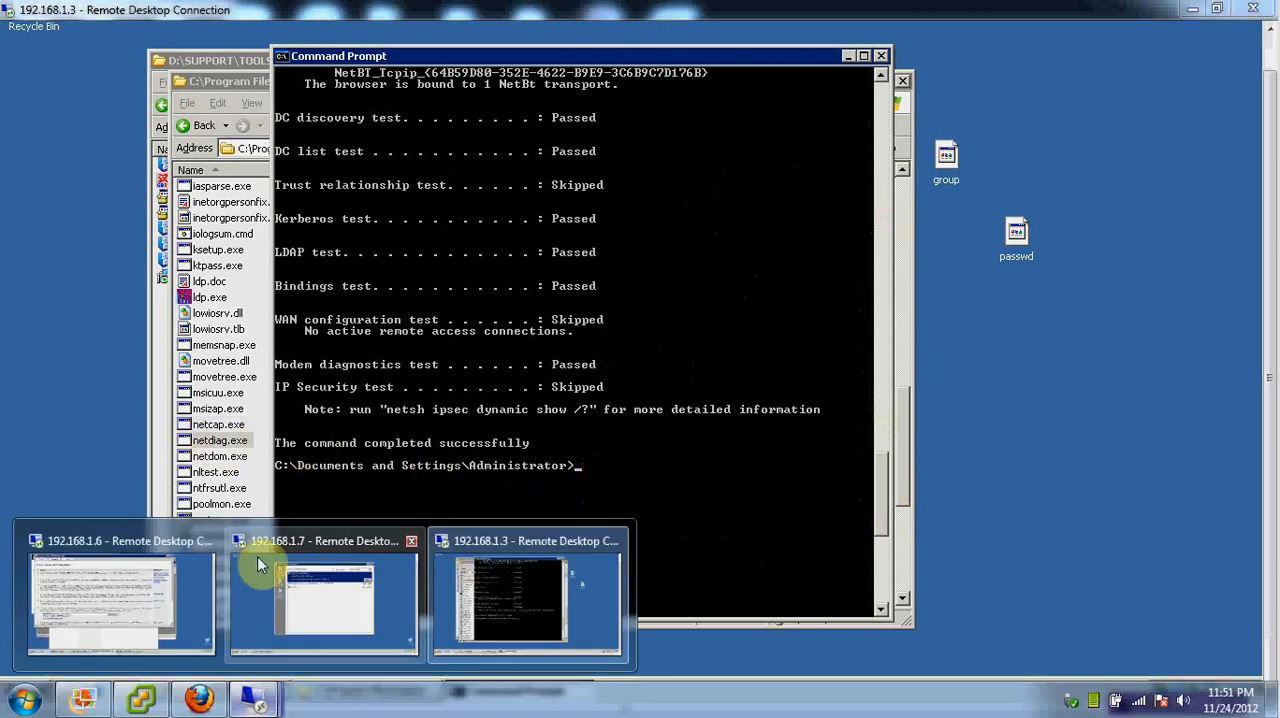
pyautogui.click(157, 571)
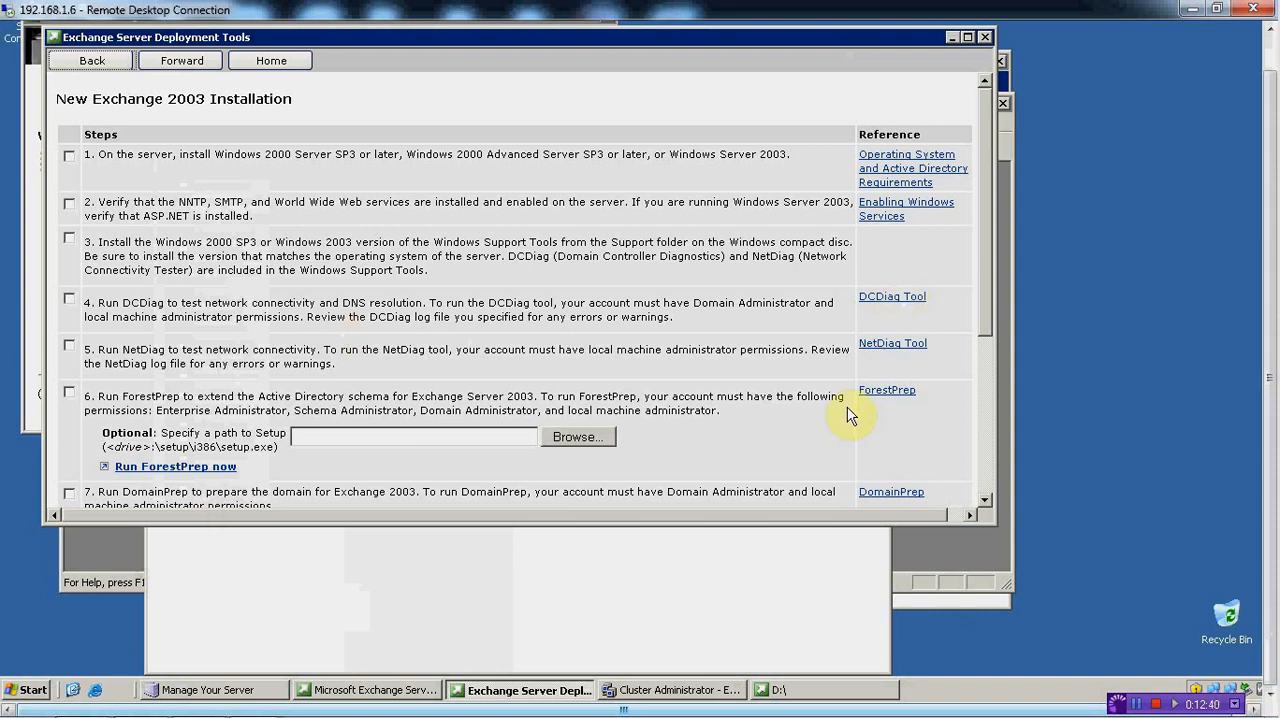
pyautogui.click(899, 393)
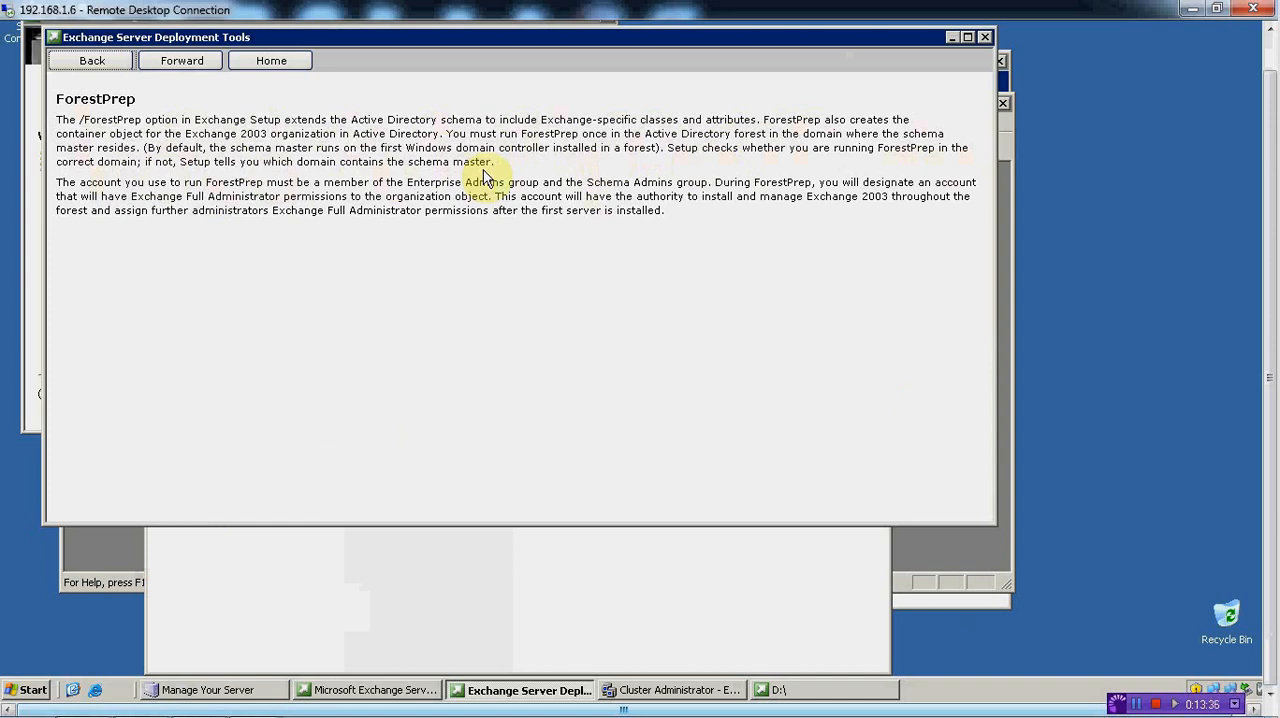
pyautogui.click(92, 62)
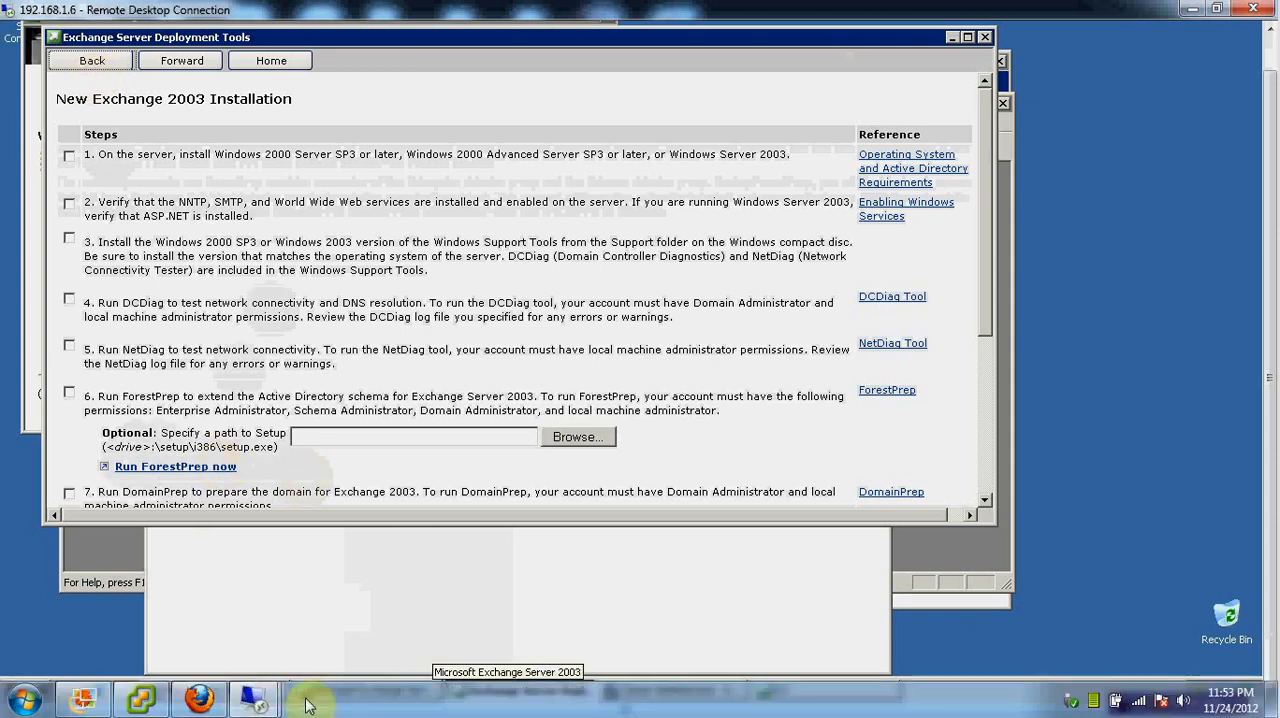
# Switch to the vSphere Client and open the settings of the Win 2003 DC1 NY virtual machine
pyautogui.moveTo(254, 699)
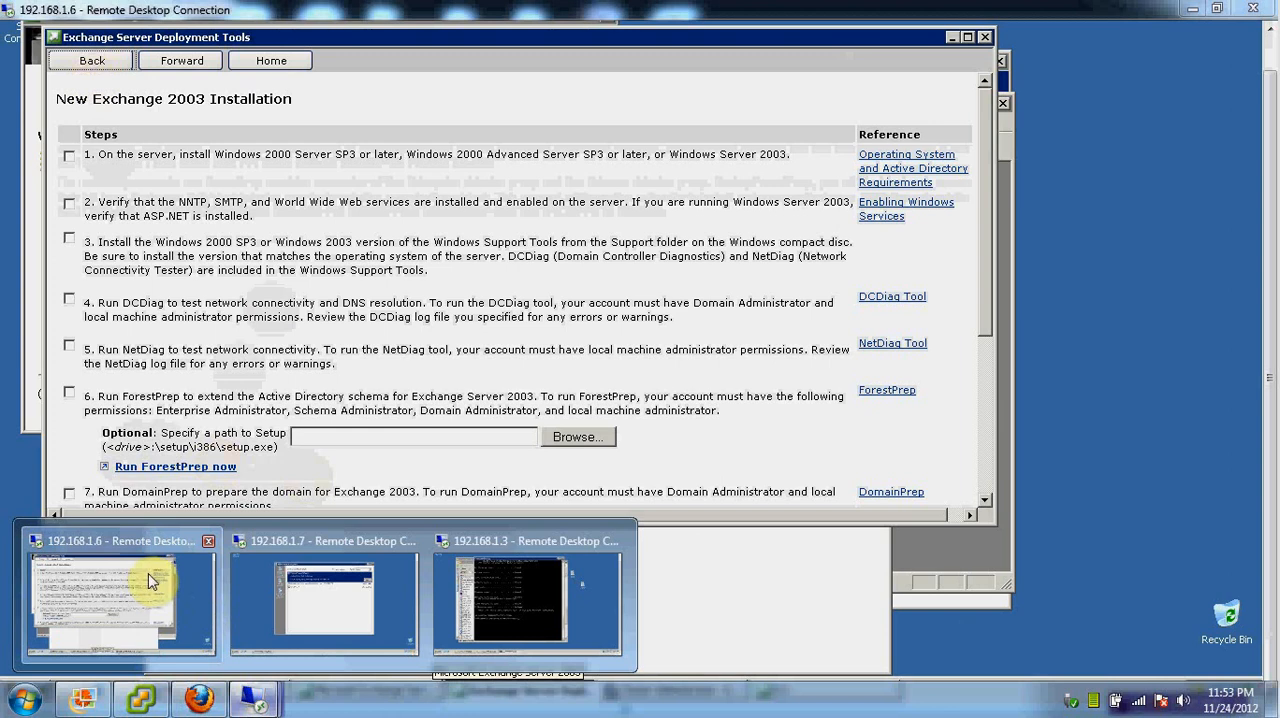
pyautogui.click(511, 573)
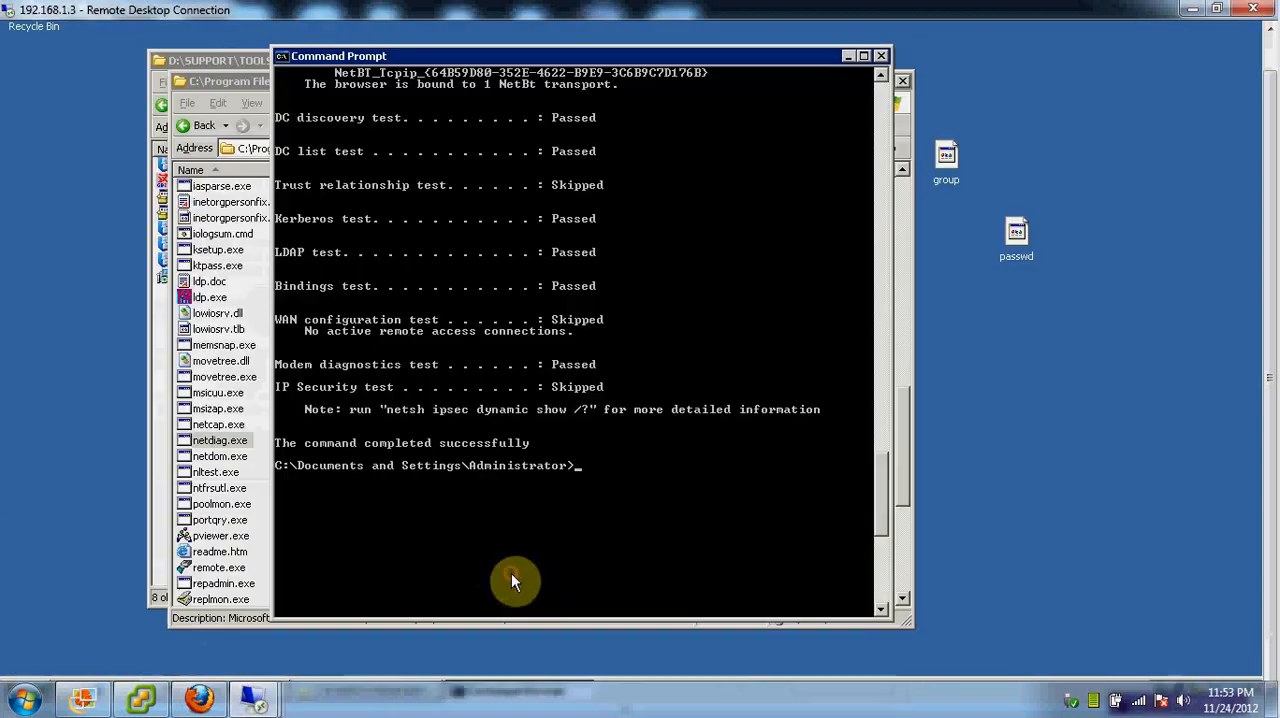
pyautogui.click(183, 698)
pyautogui.click(149, 698)
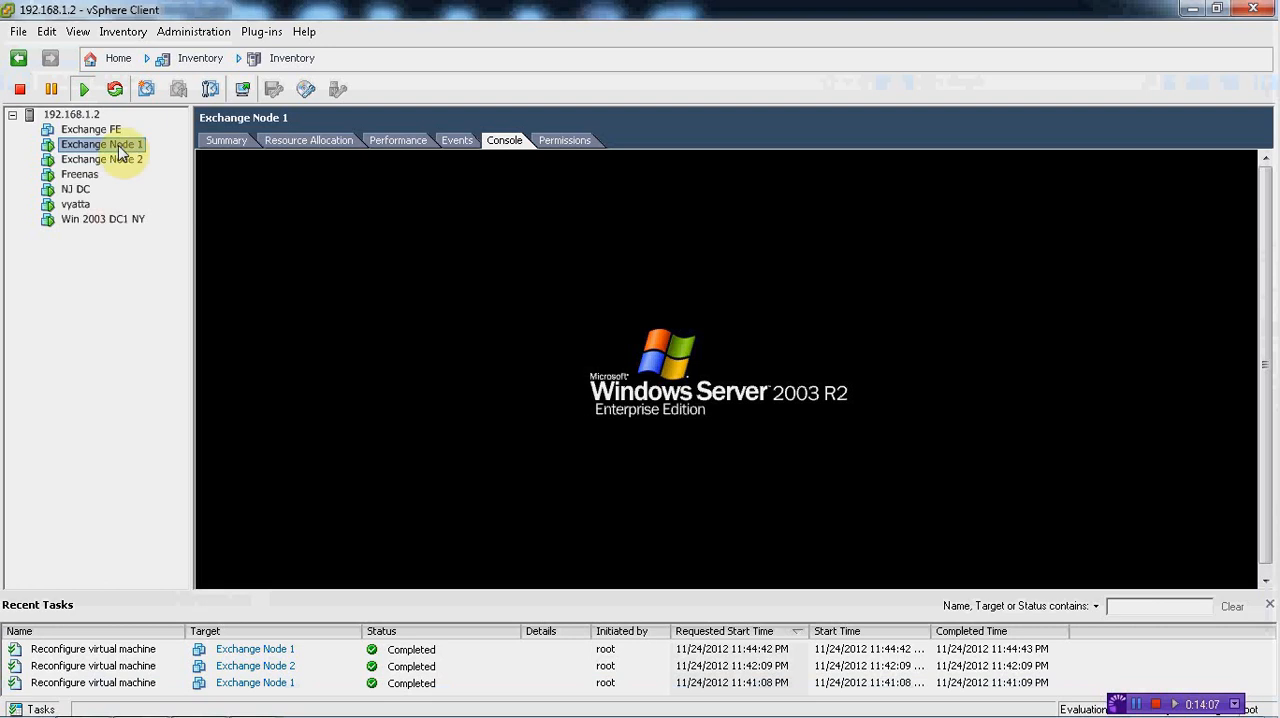
pyautogui.click(82, 220)
pyautogui.rightClick(84, 220)
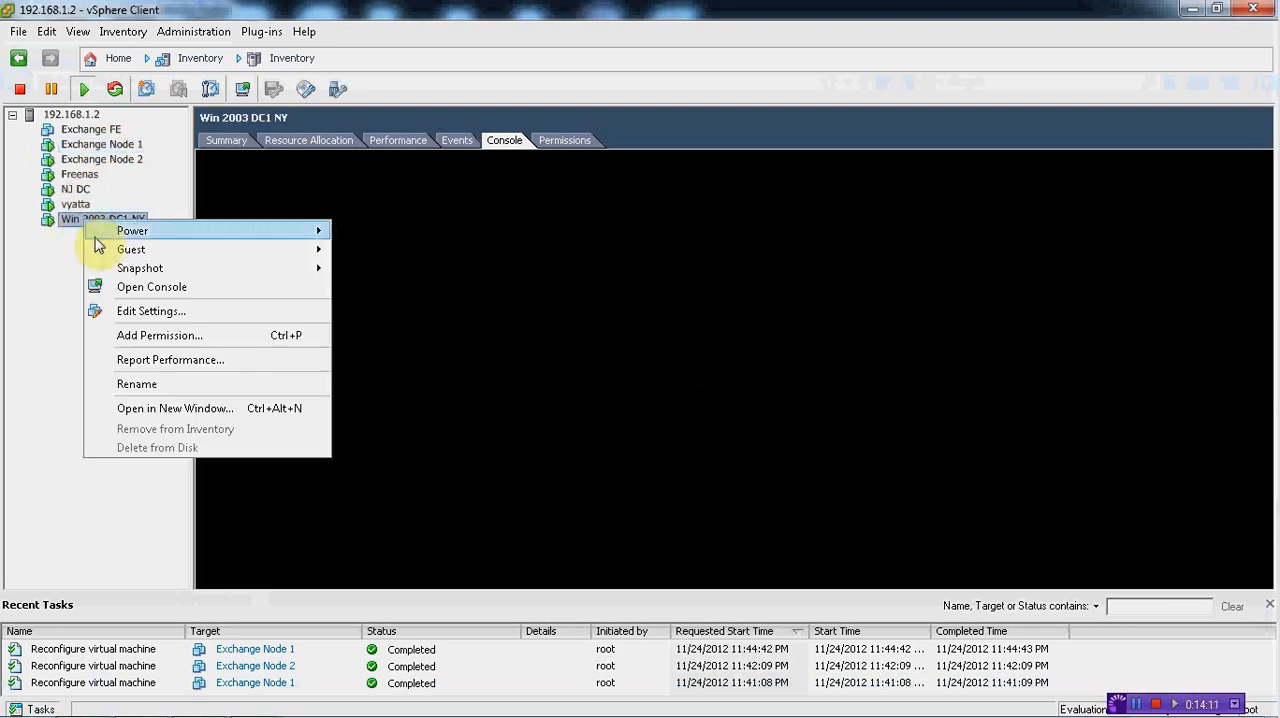
pyautogui.click(124, 313)
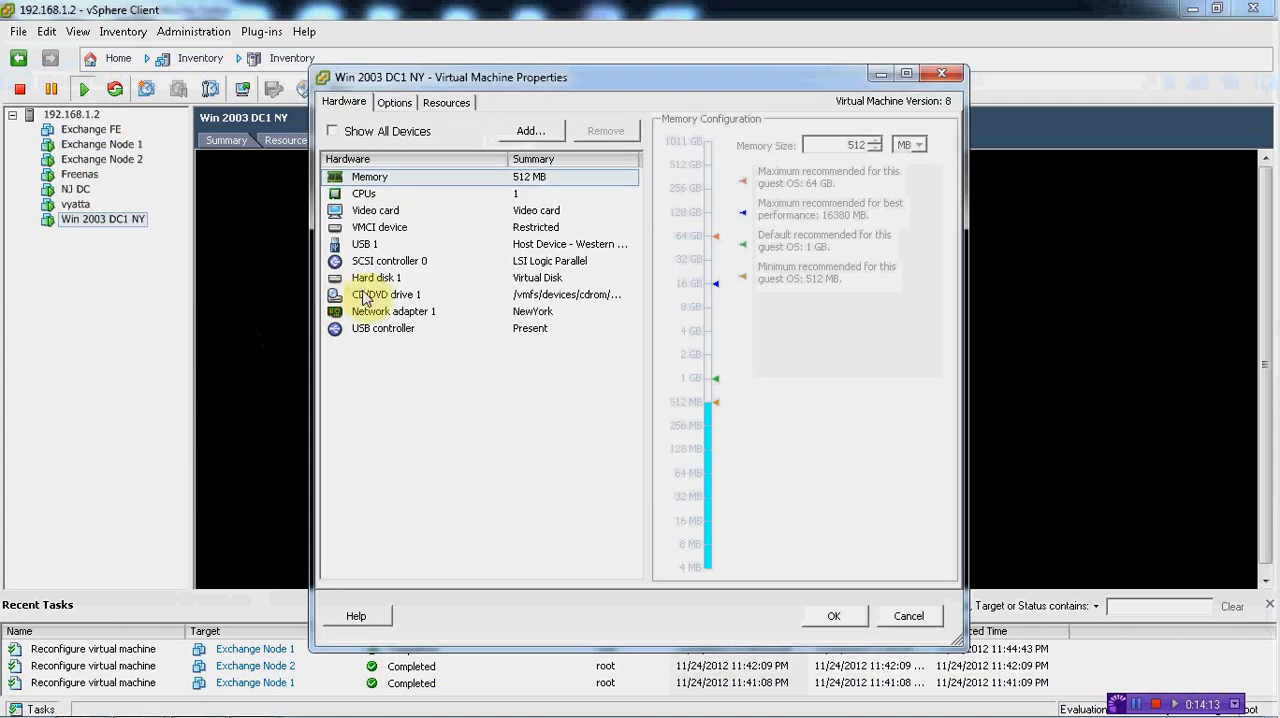
# Set CD/DVD drive 1 to use the datastore ISO file exch2k3entp.iso from ISO/ISOs/Exchange 2003 on ISOss and apply the settings
pyautogui.click(380, 294)
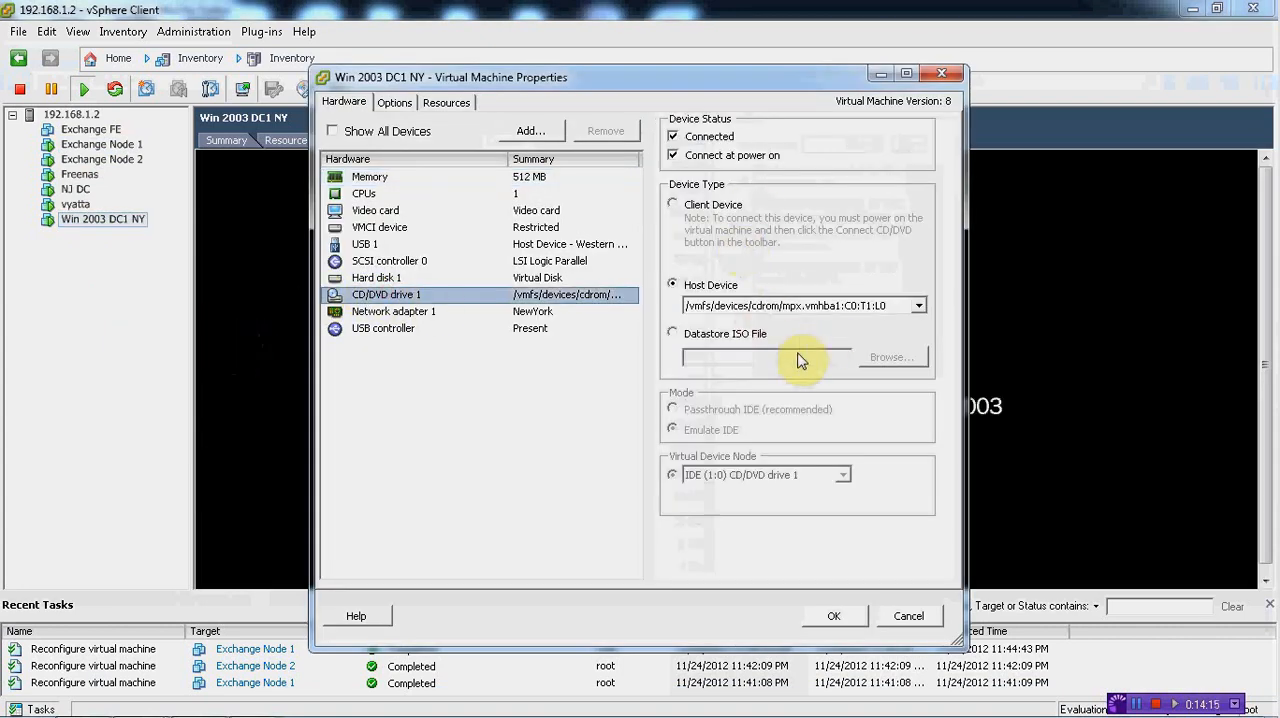
pyautogui.click(672, 336)
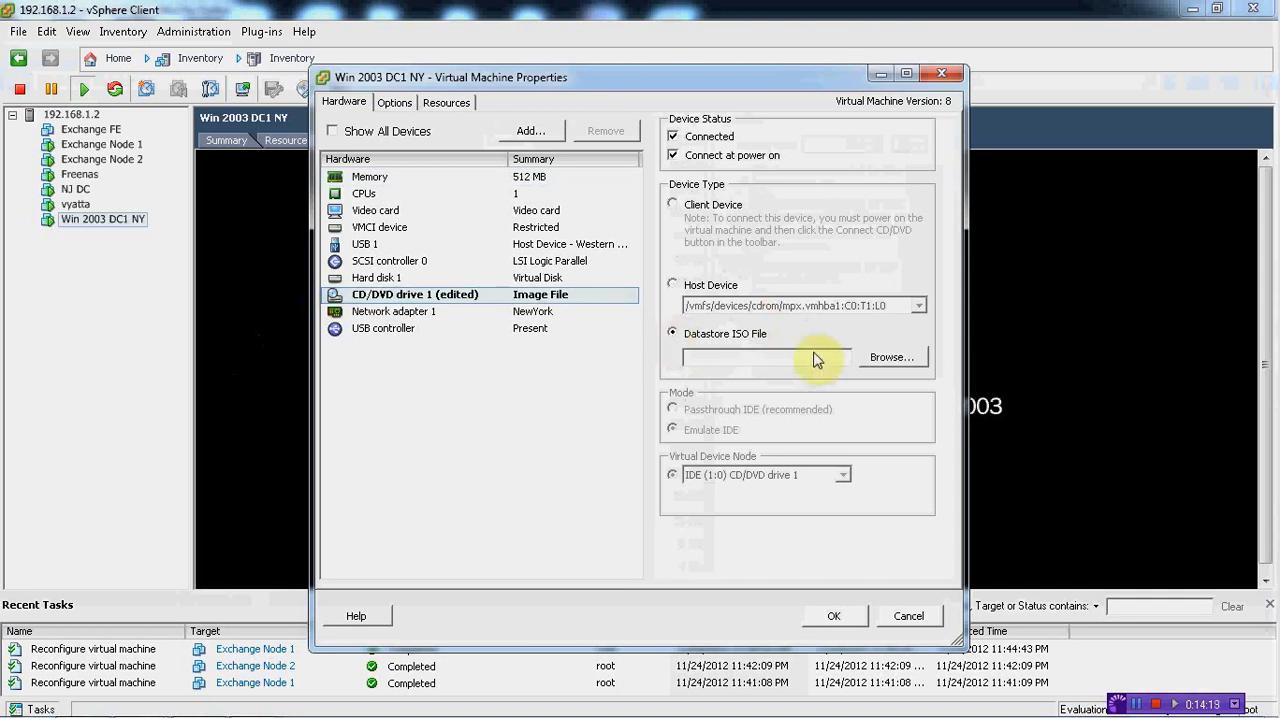
pyautogui.click(890, 360)
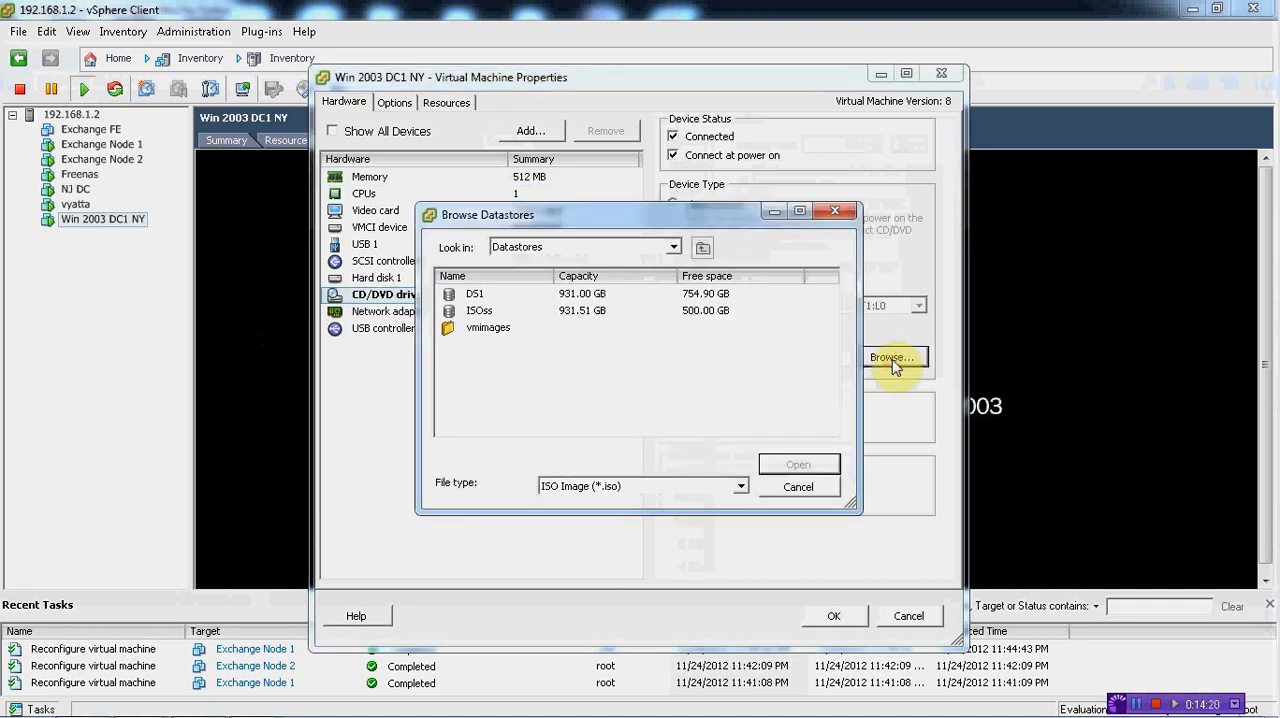
pyautogui.doubleClick(489, 316)
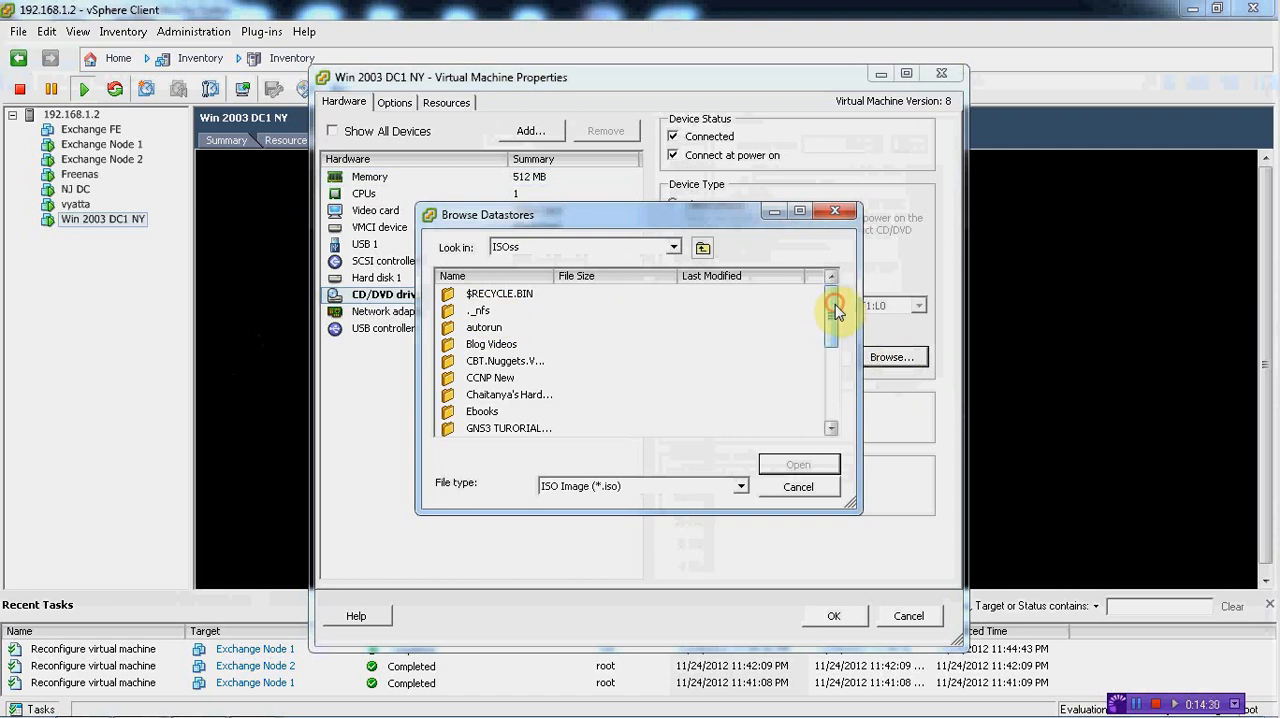
pyautogui.moveTo(836, 312); pyautogui.dragTo(848, 366)
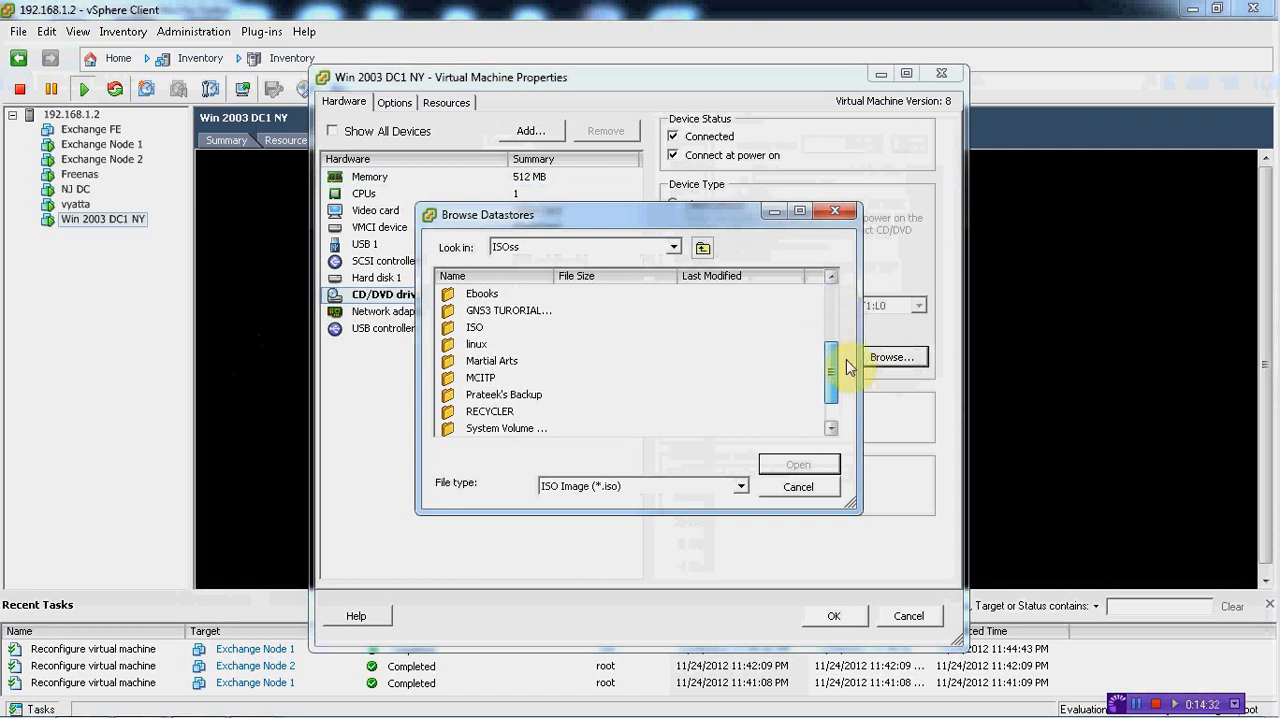
pyautogui.doubleClick(480, 327)
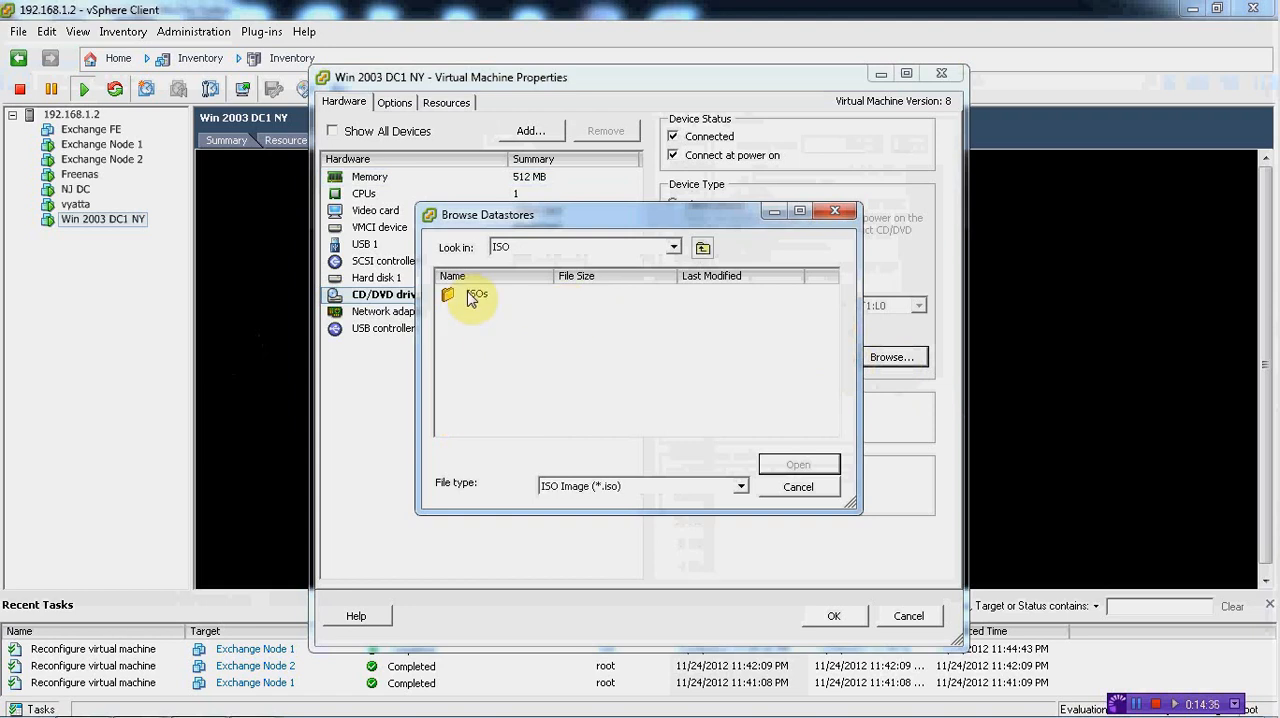
pyautogui.doubleClick(472, 296)
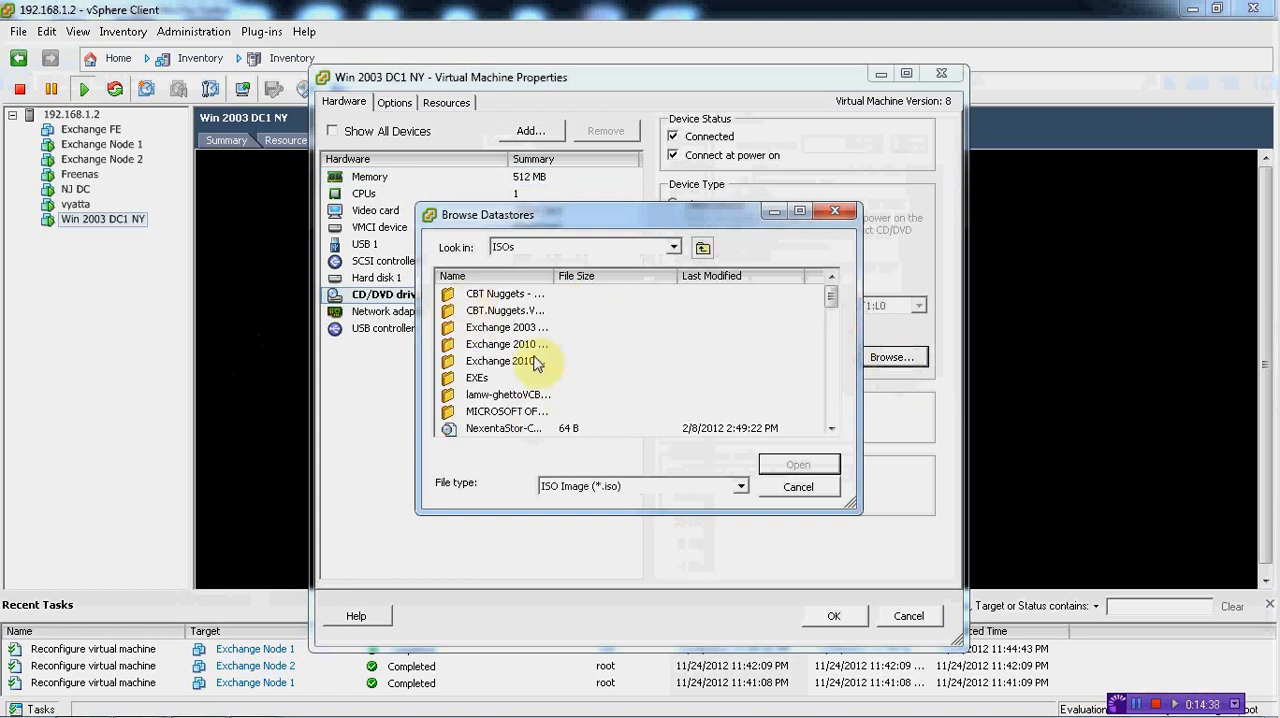
pyautogui.doubleClick(515, 328)
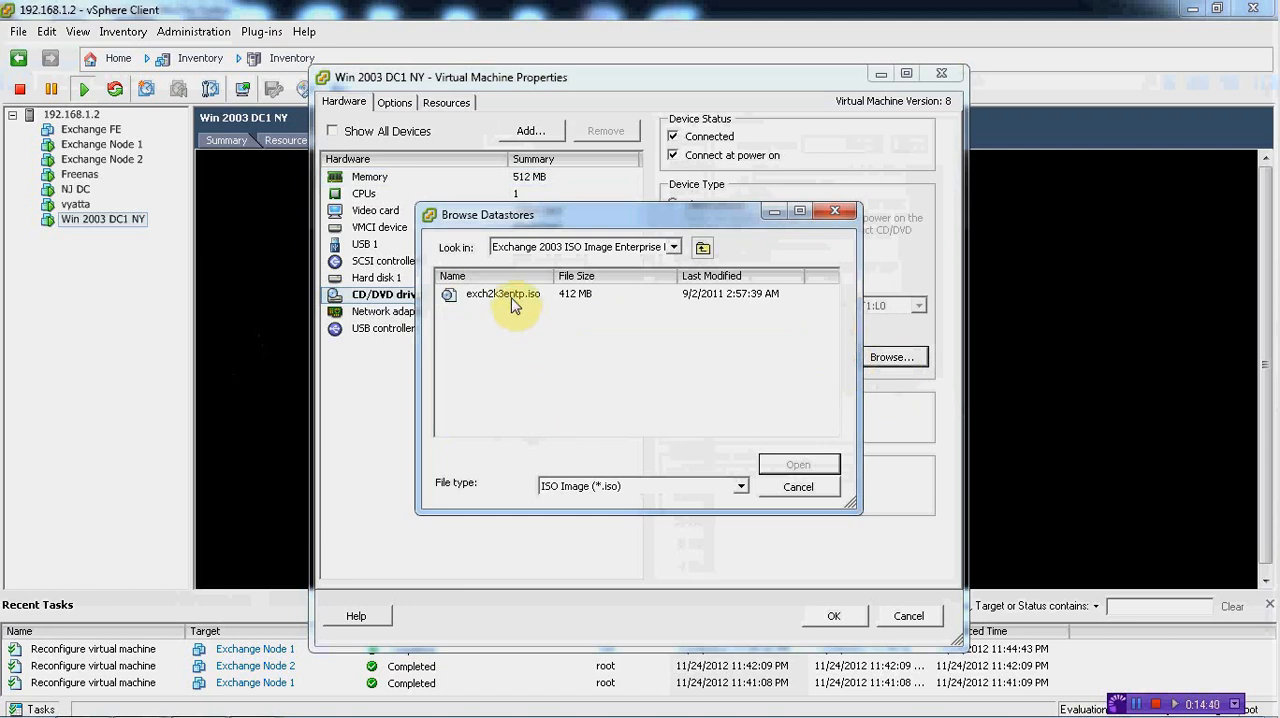
pyautogui.doubleClick(512, 300)
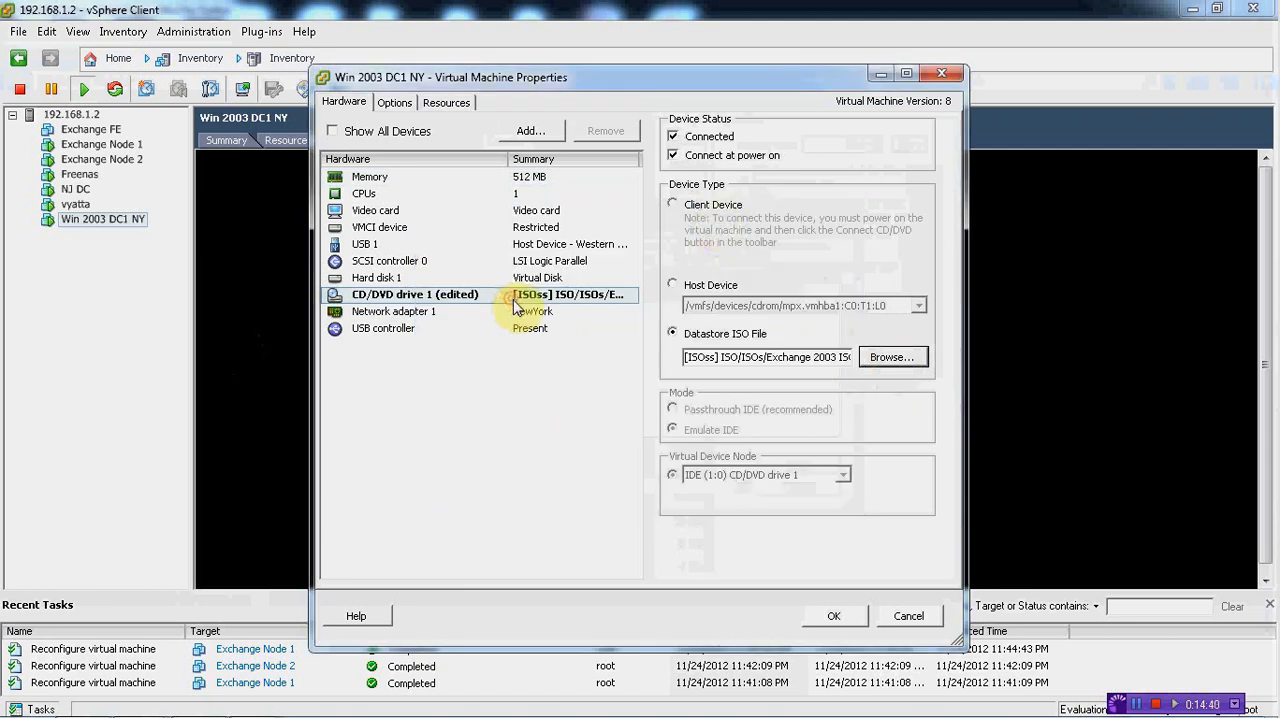
pyautogui.click(835, 616)
# Switch to the 192.168.1.3 remote session, check the vSphere Client once more, and open My Computer on the server
pyautogui.moveTo(393, 710)
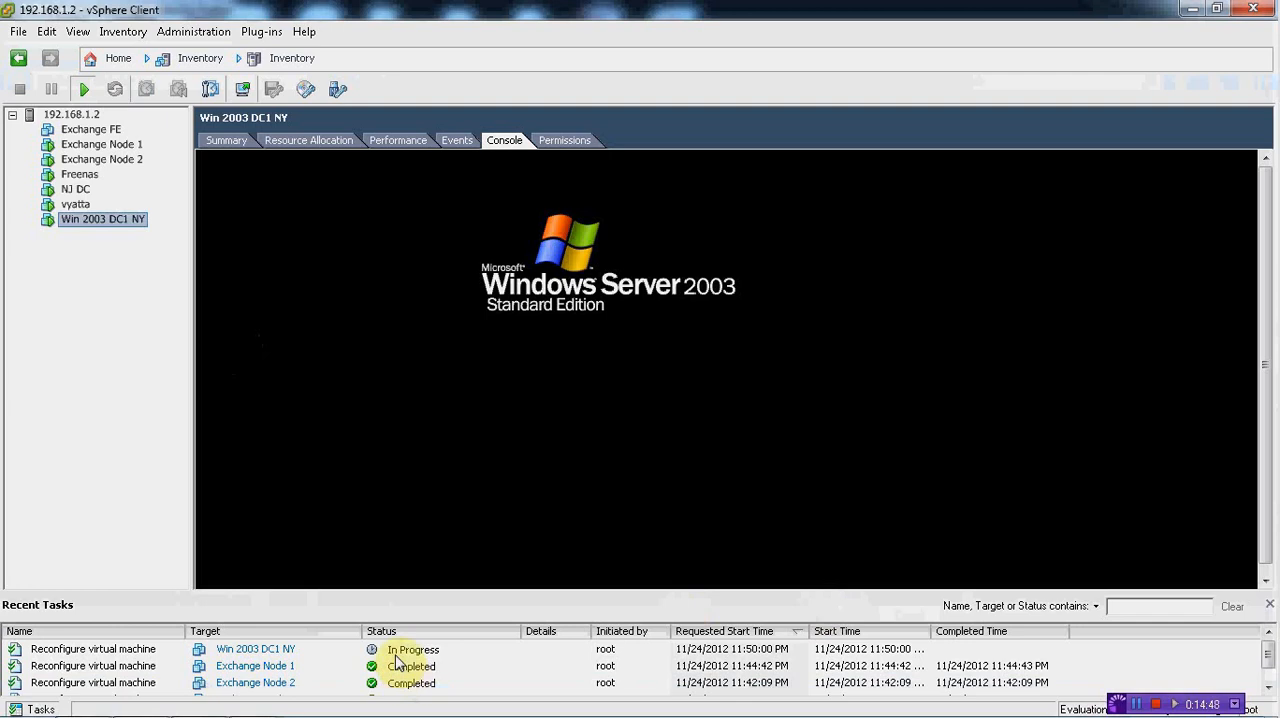
pyautogui.moveTo(314, 712)
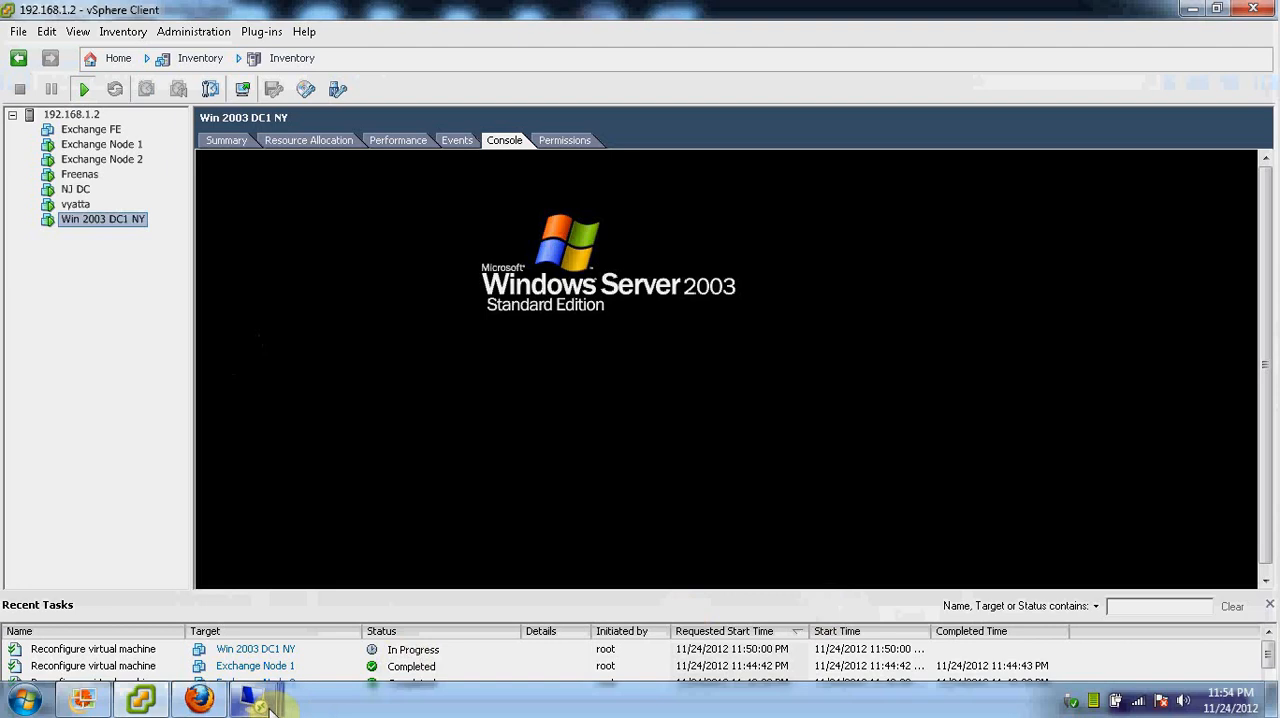
pyautogui.moveTo(268, 706)
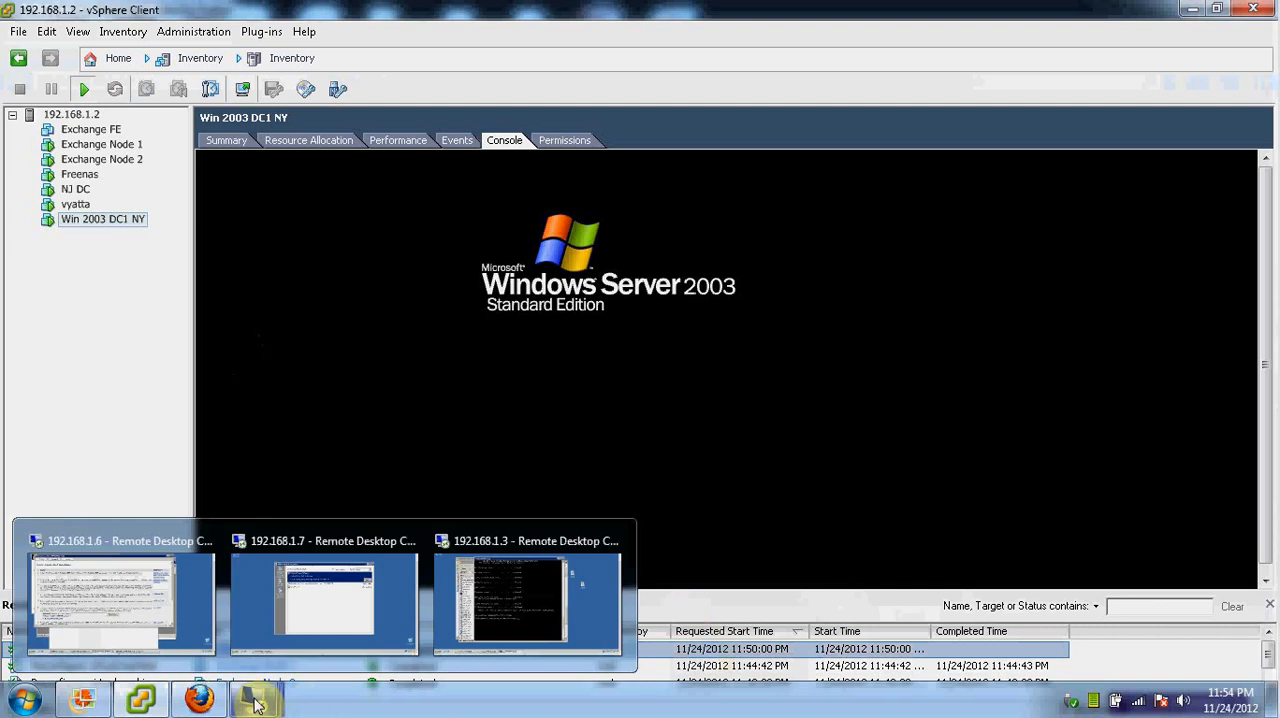
pyautogui.click(507, 583)
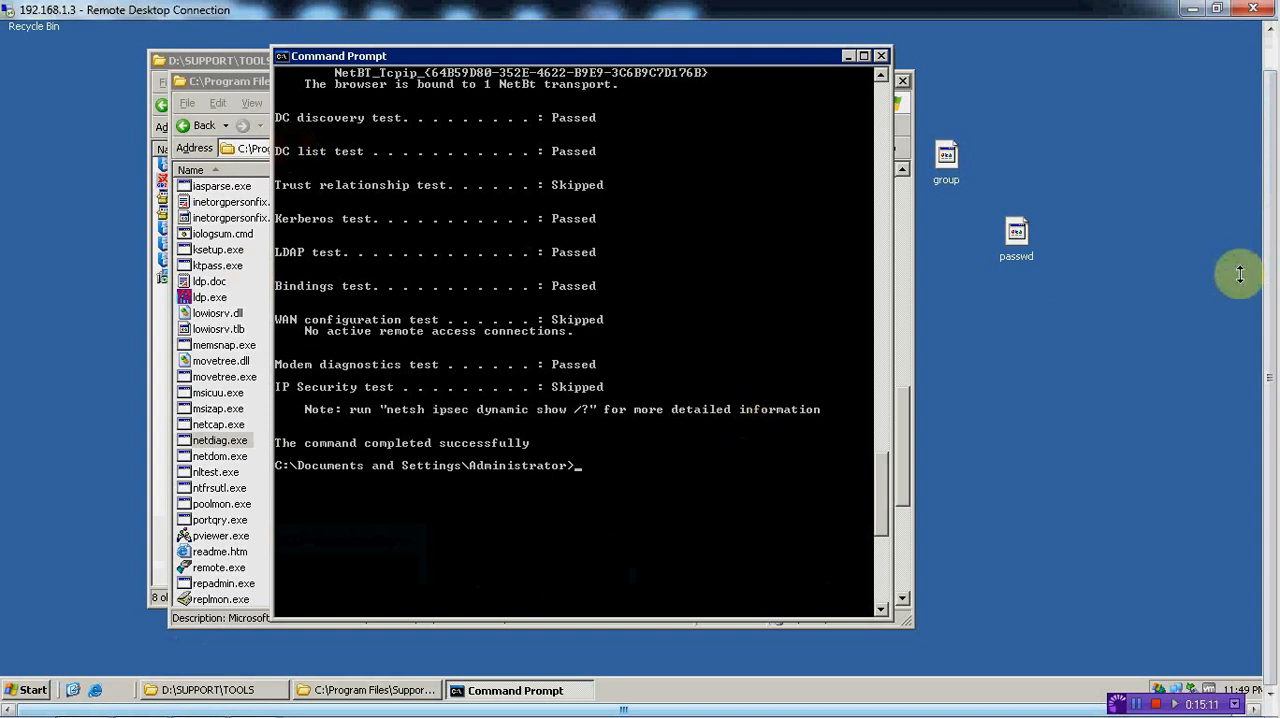
pyautogui.click(1269, 384)
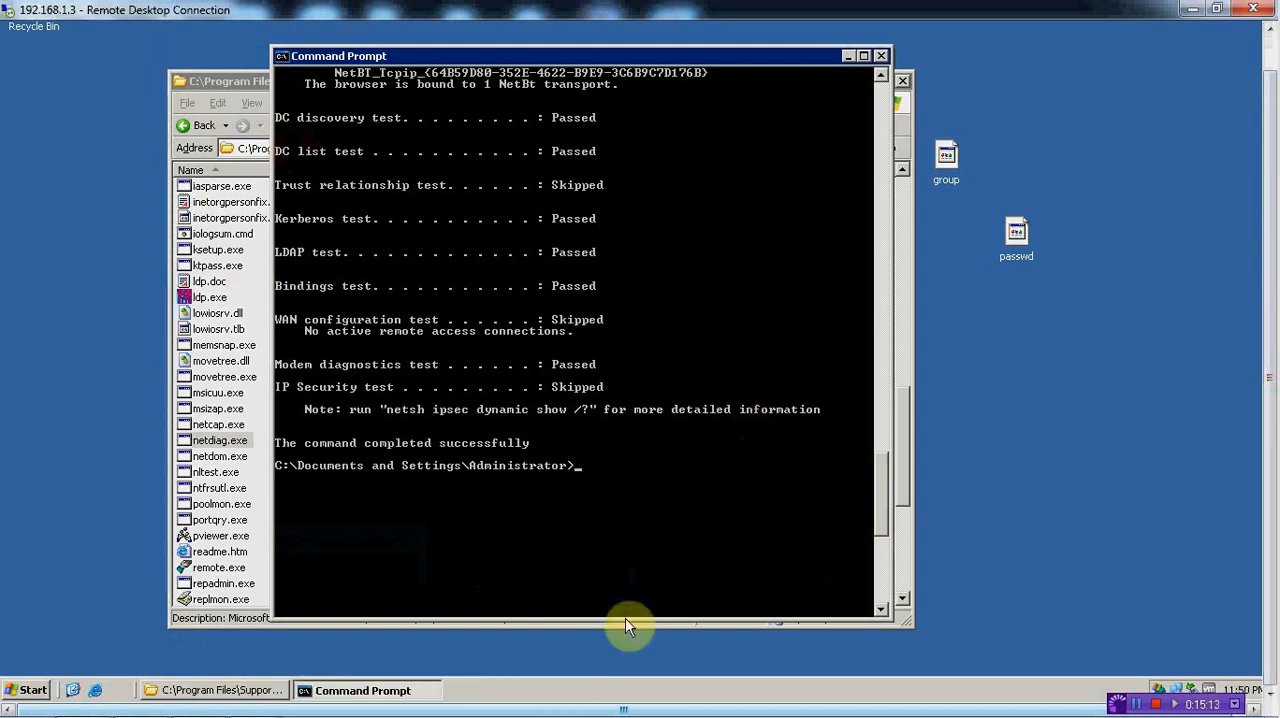
pyautogui.moveTo(256, 714)
pyautogui.click(133, 705)
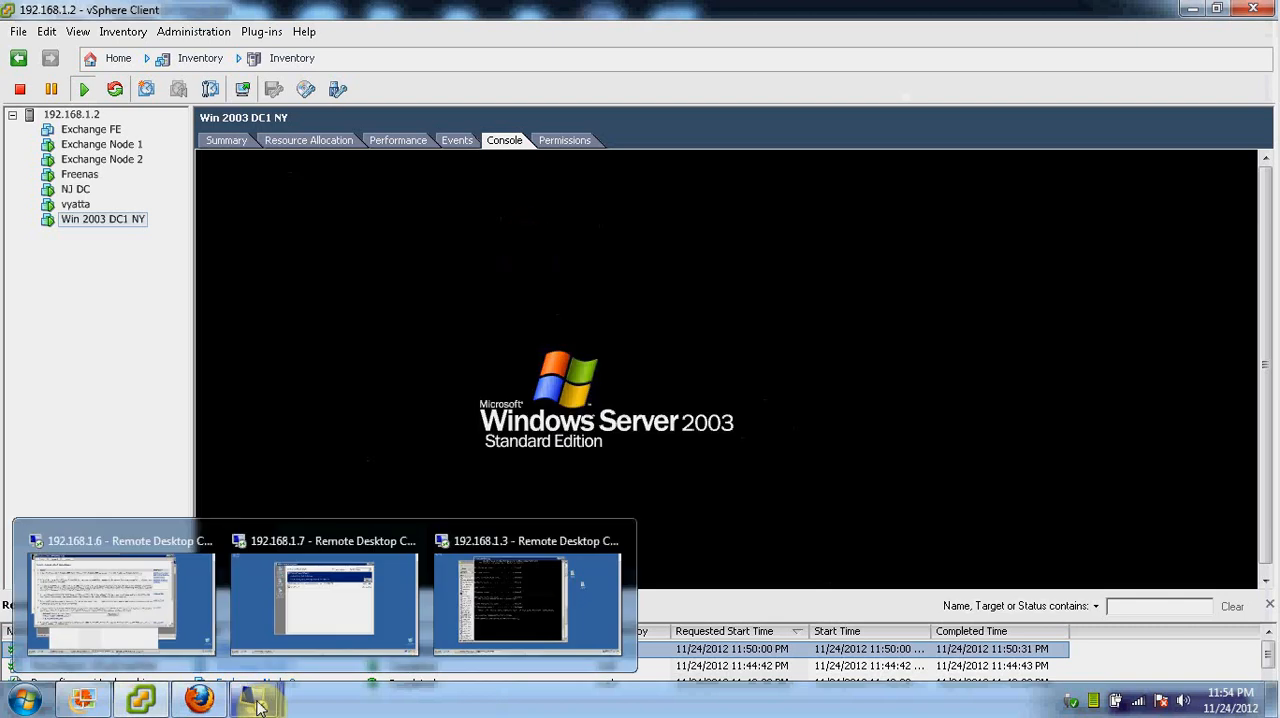
pyautogui.click(505, 605)
pyautogui.click(30, 688)
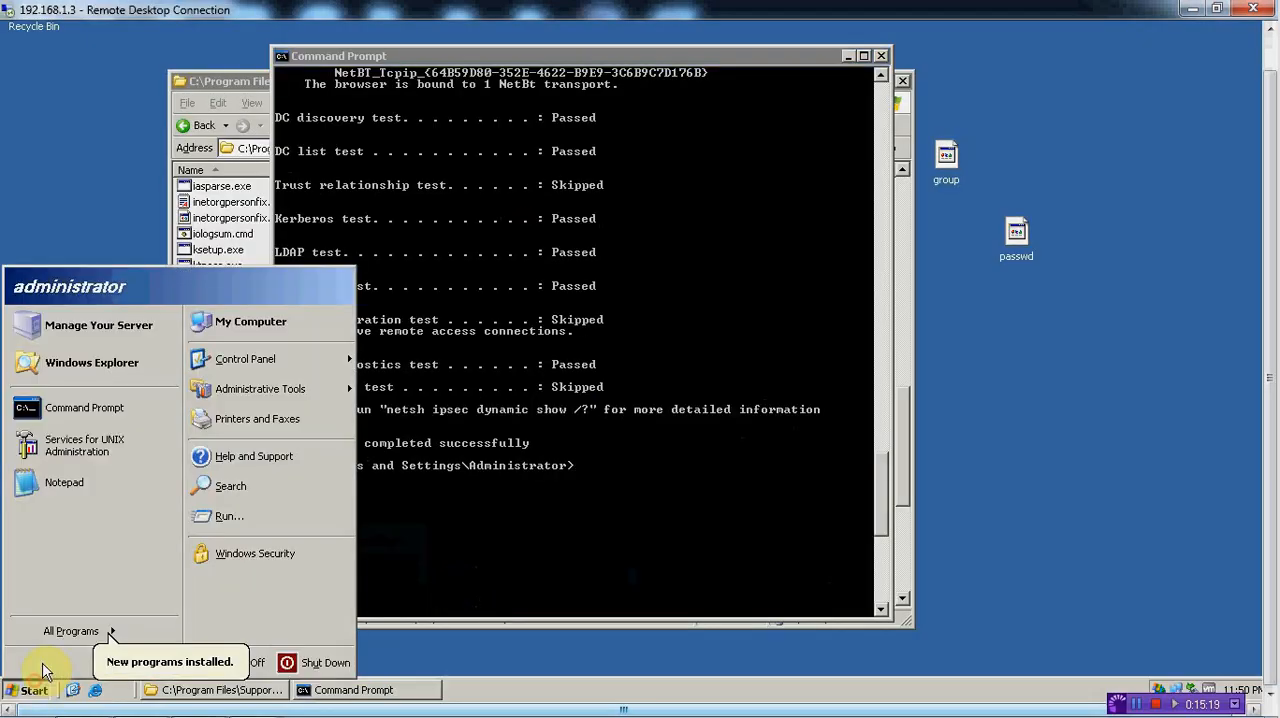
pyautogui.click(250, 321)
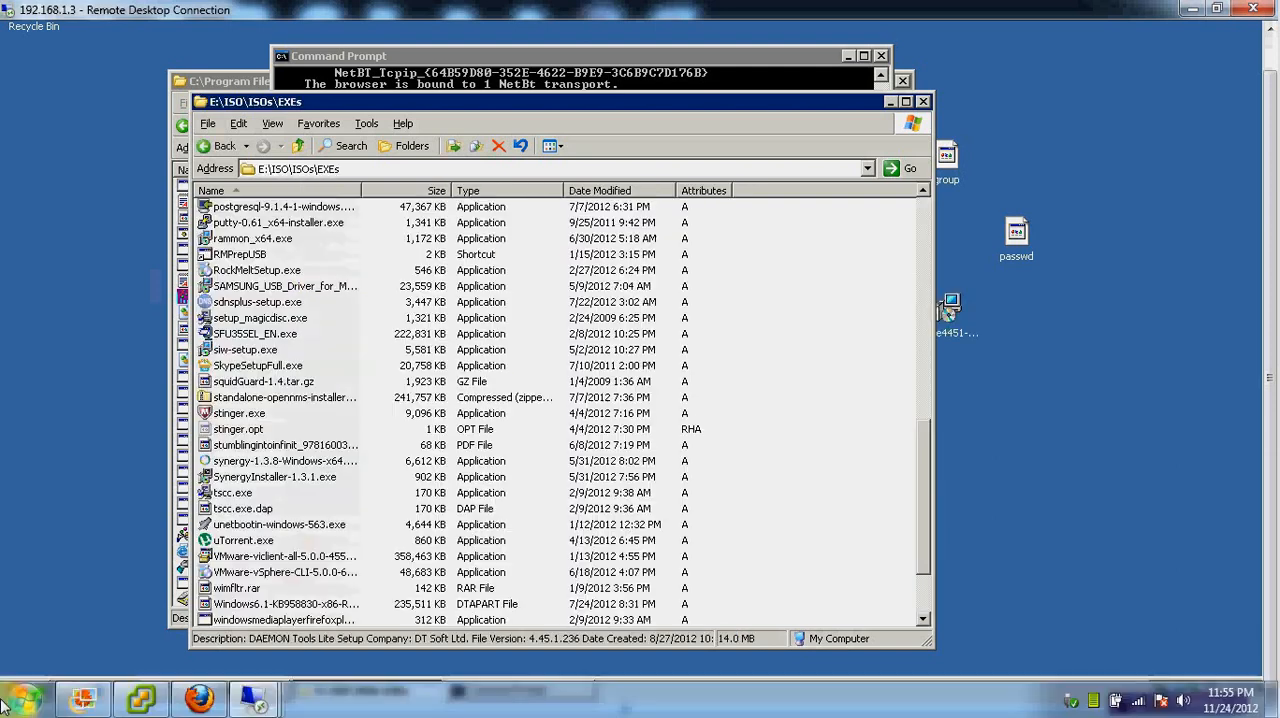
# Search the local computer for magicd and open the folder that contains setup_magicdisc.exe
pyautogui.click(24, 699)
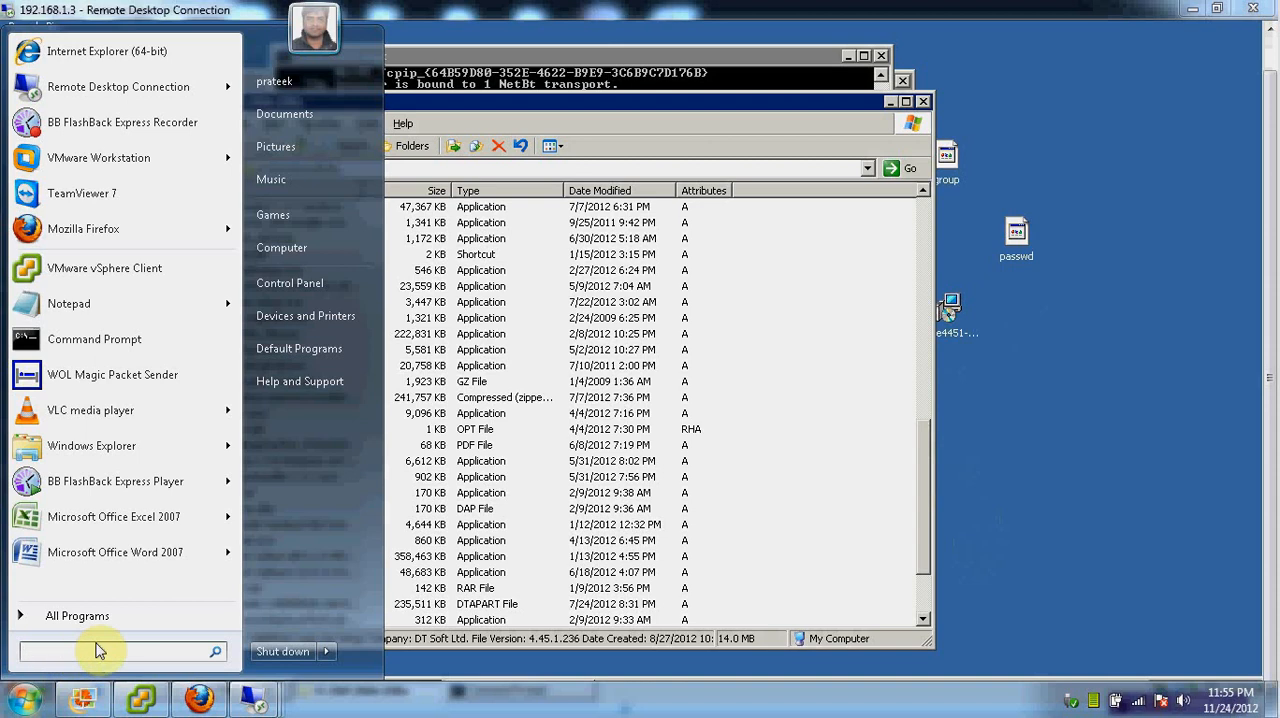
pyautogui.write('magicd')
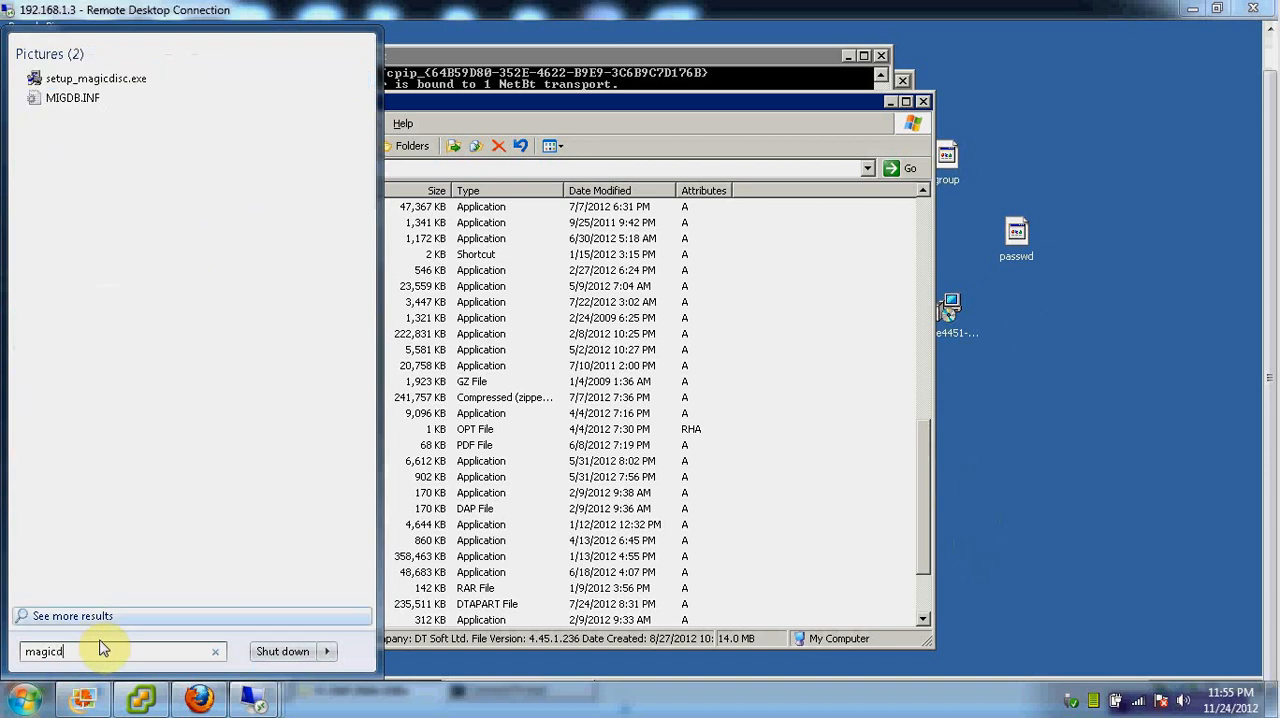
pyautogui.rightClick(128, 88)
pyautogui.click(178, 532)
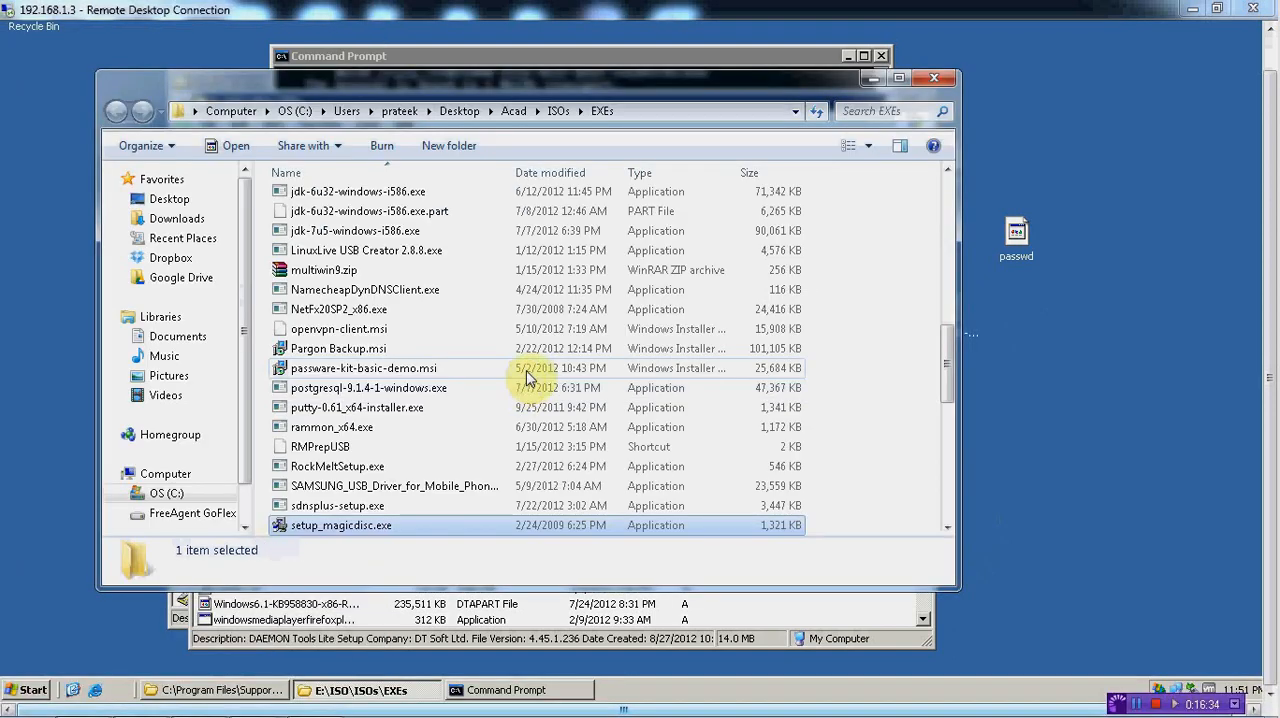
# Copy setup_magicdisc.exe from the local EXEs folder to the desktop of the 192.168.1.3 server
pyautogui.rightClick(344, 525)
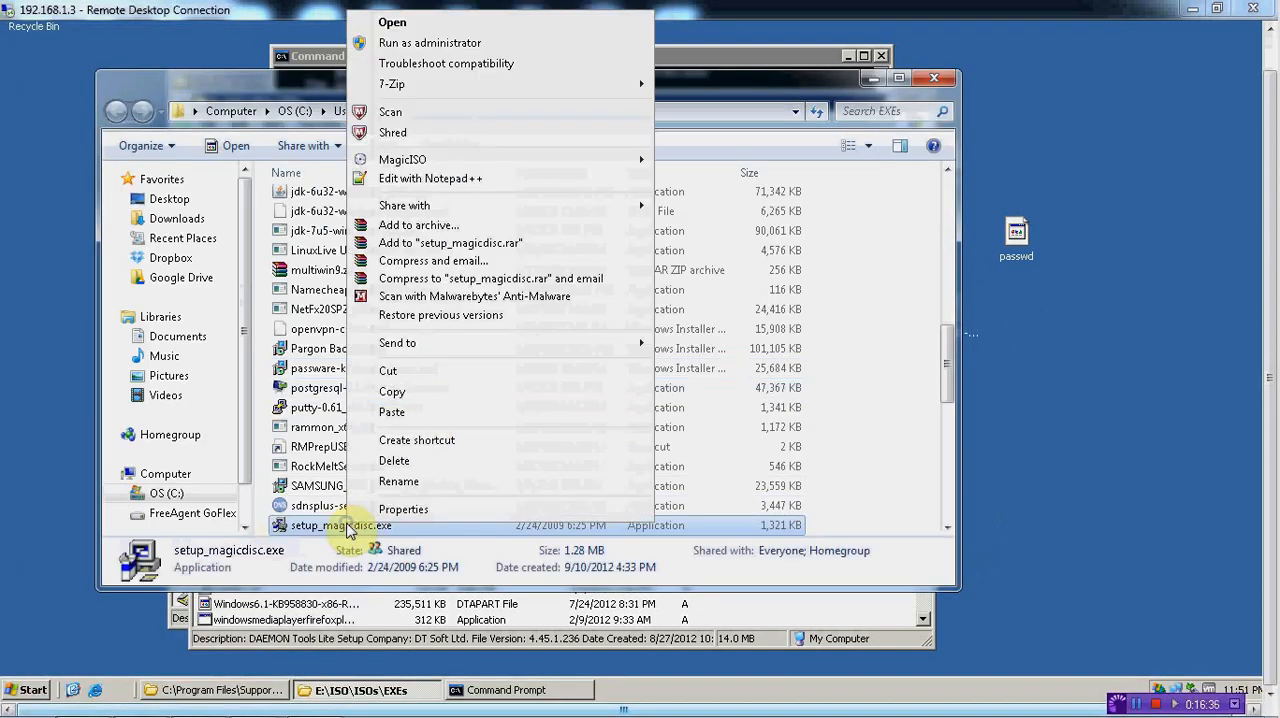
pyautogui.click(432, 392)
pyautogui.click(1030, 308)
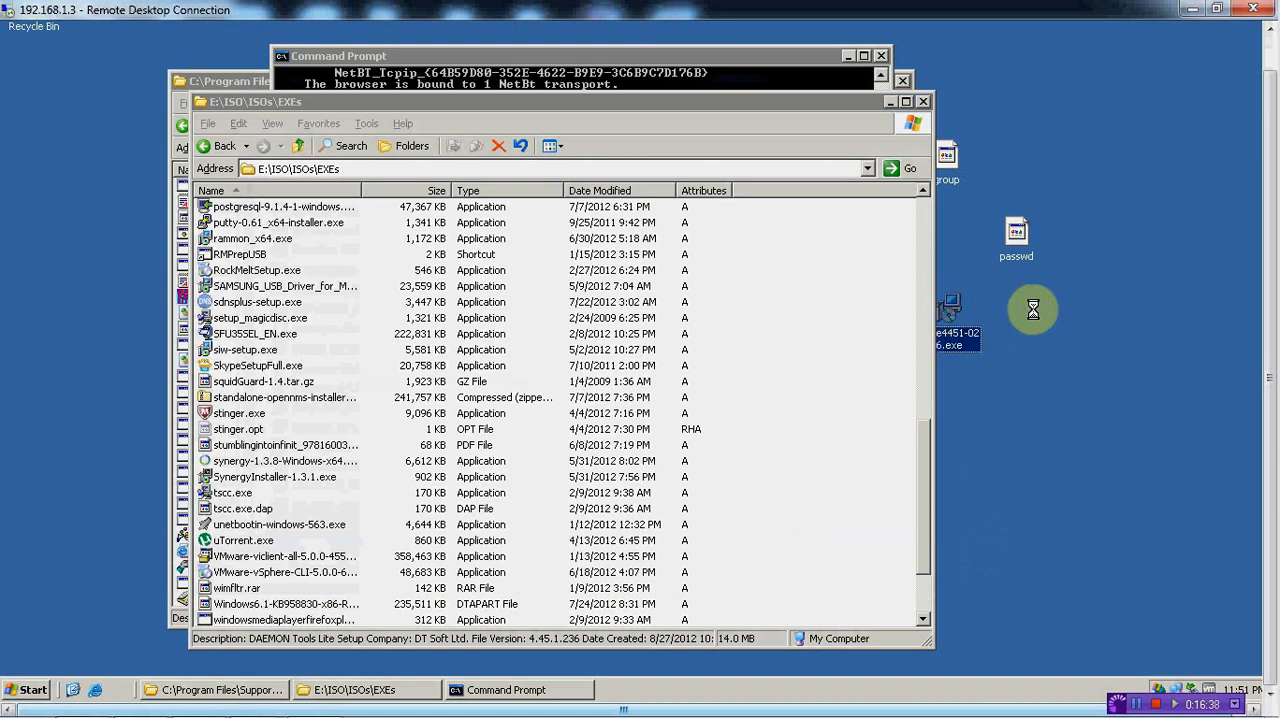
pyautogui.rightClick(1033, 310)
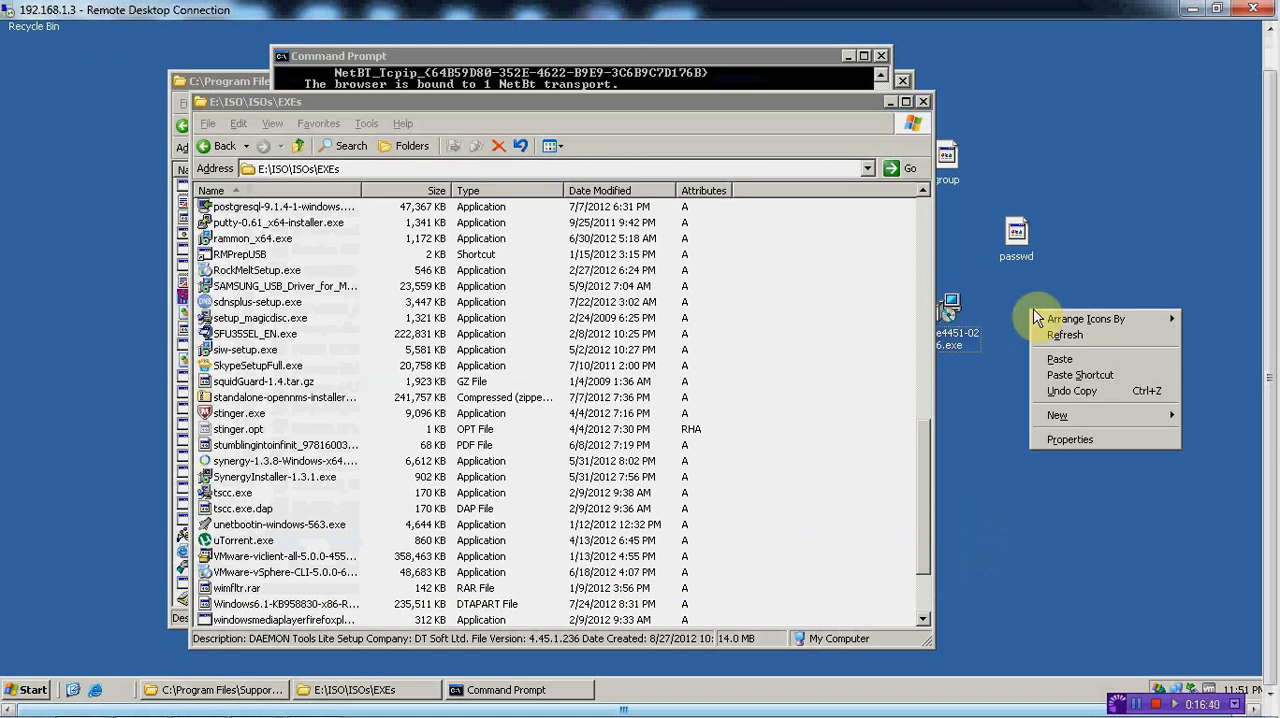
pyautogui.click(1069, 358)
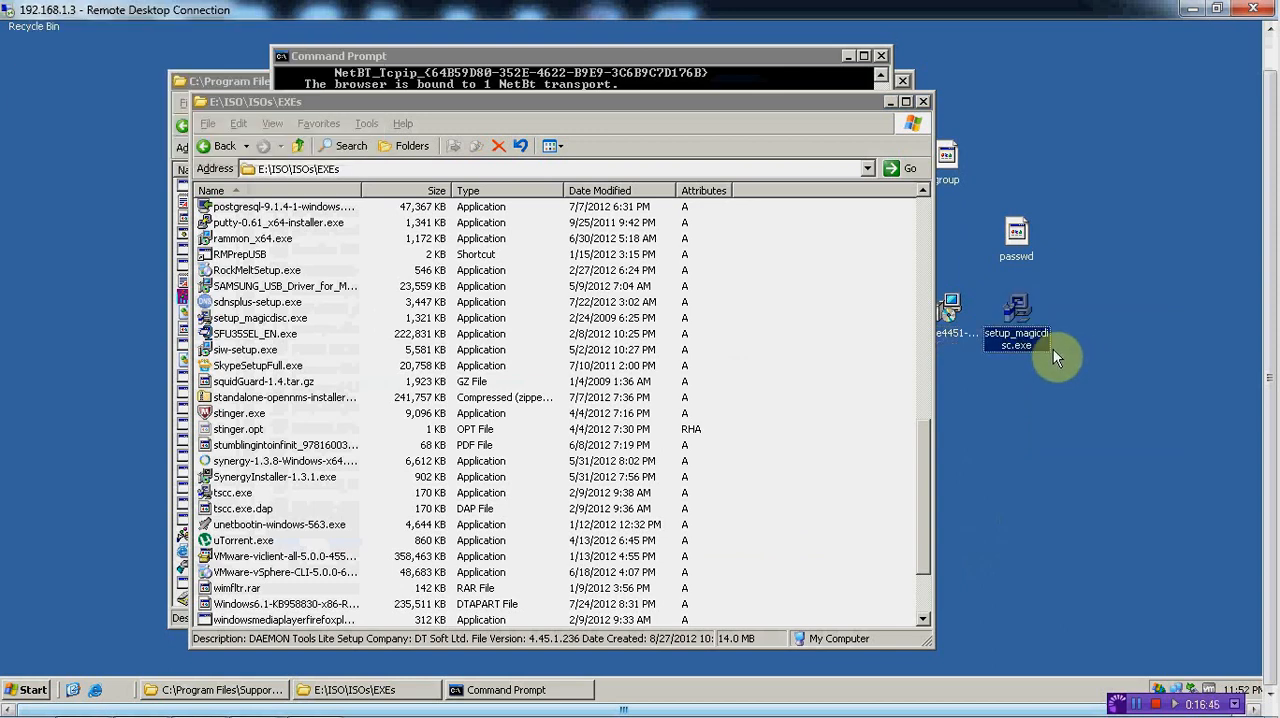
# Delete the DAEMON Tools Lite installer from the server's desktop
pyautogui.click(952, 312)
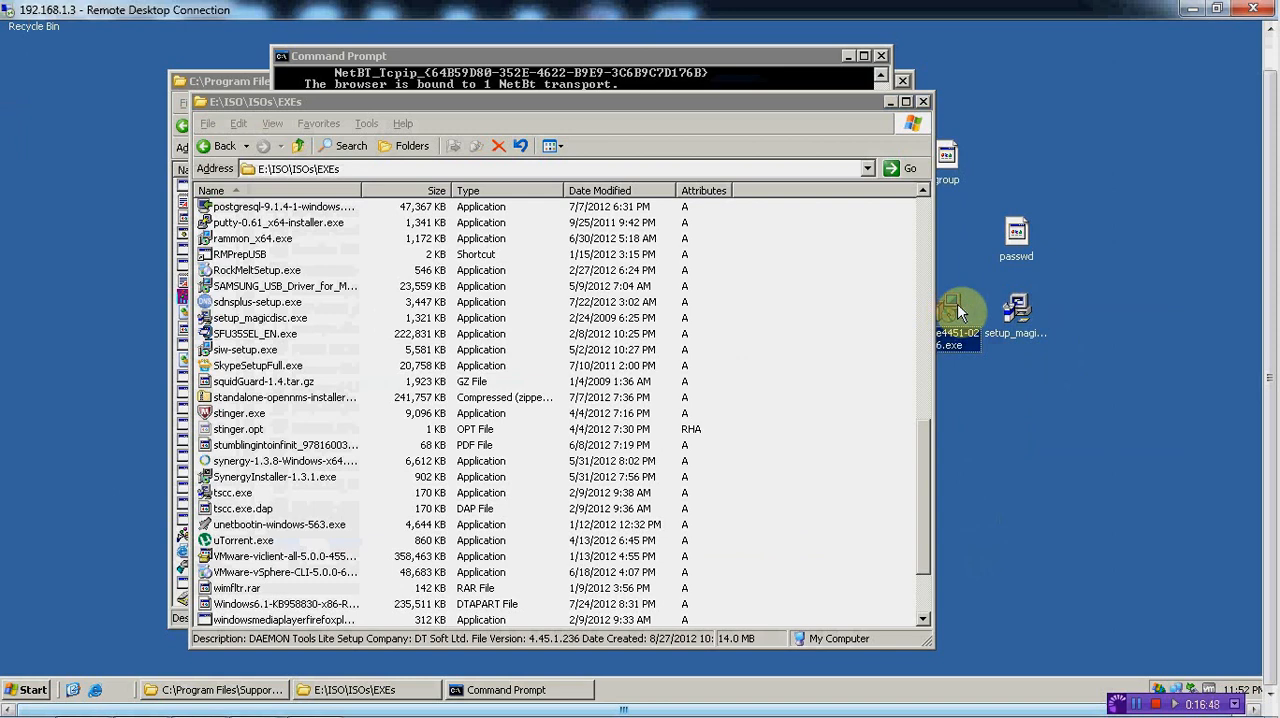
pyautogui.press('Delete')
pyautogui.press('Return')
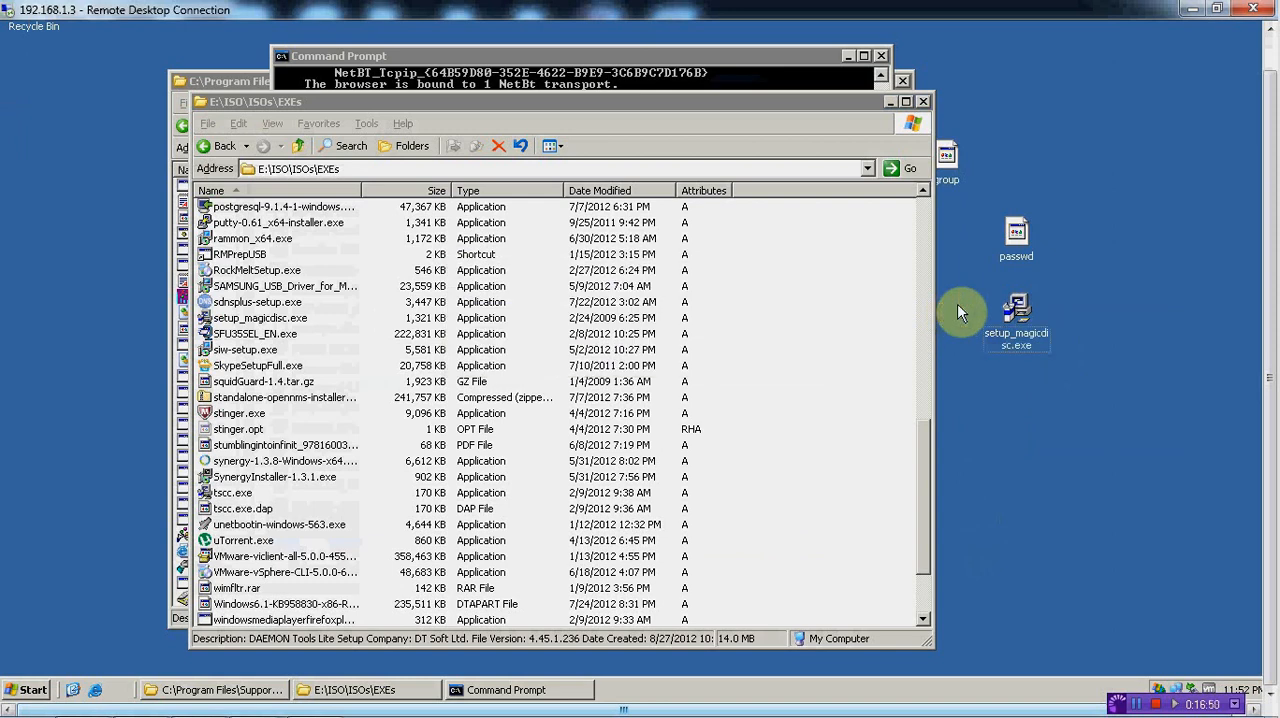
# Run setup_magicdisc.exe and install MagicDisc 2.7.106 with the default options
pyautogui.click(1018, 318)
pyautogui.doubleClick(1018, 318)
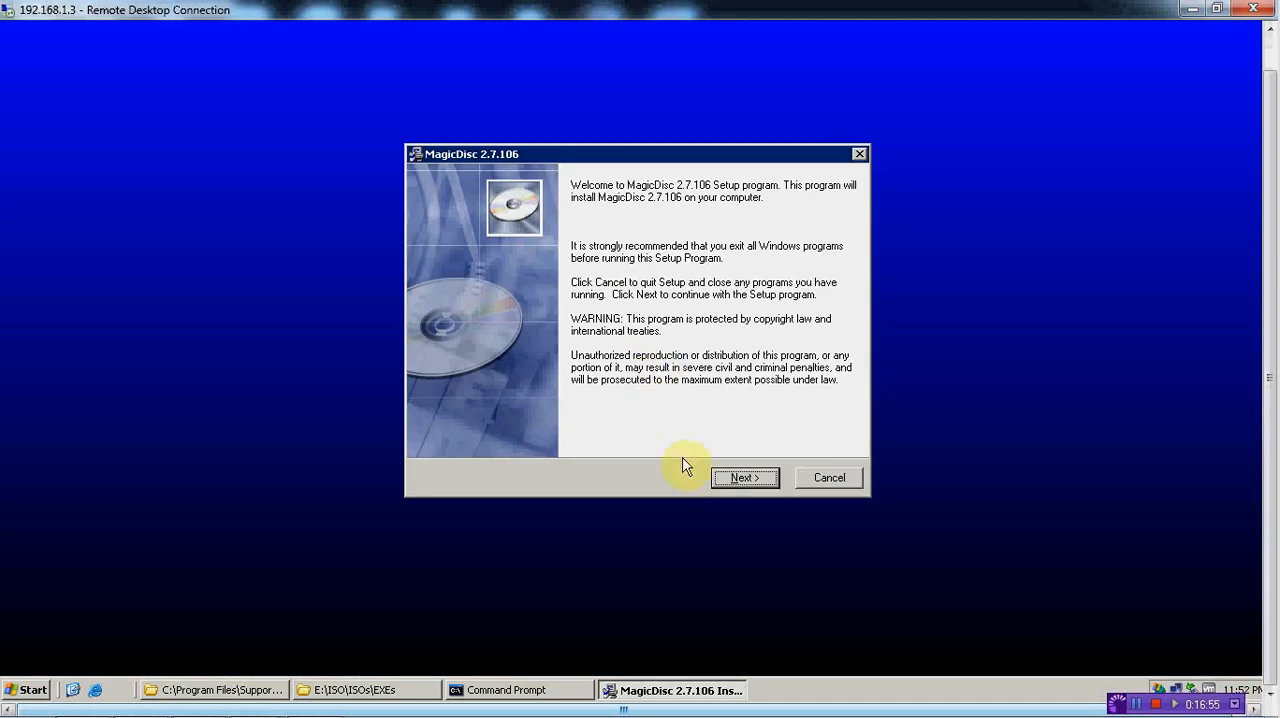
pyautogui.click(739, 484)
pyautogui.click(742, 484)
pyautogui.click(742, 480)
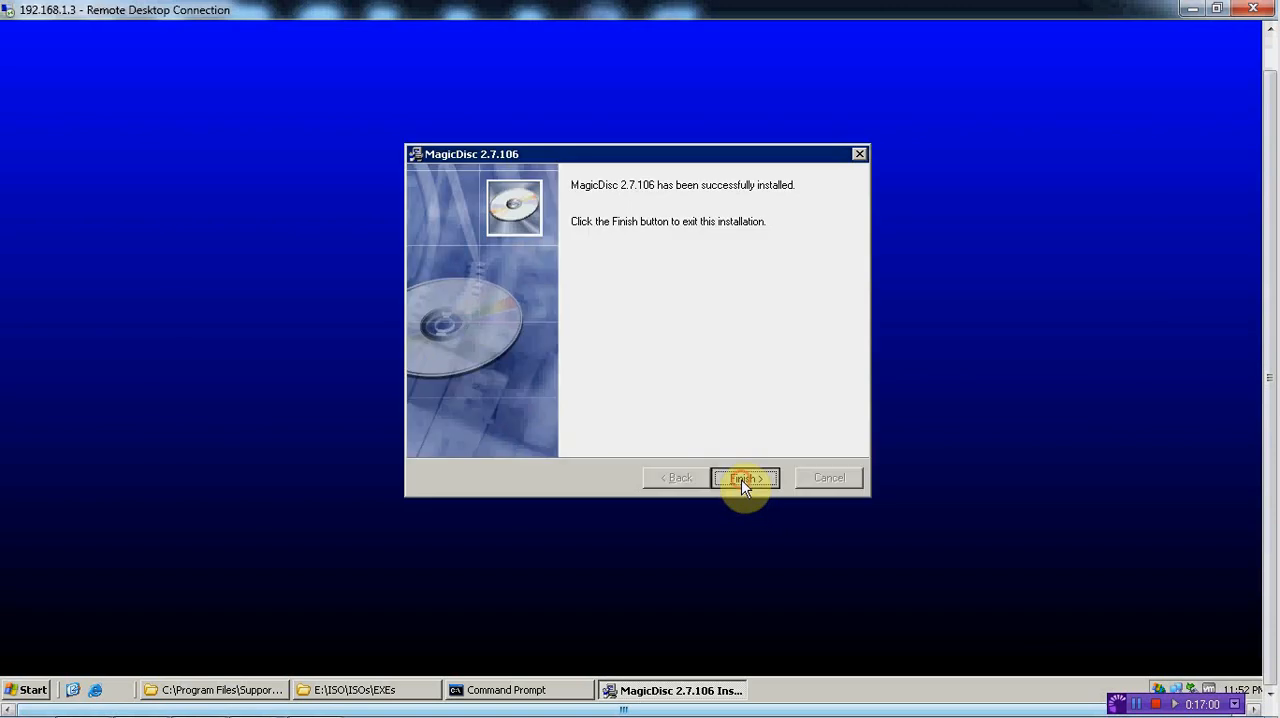
pyautogui.click(742, 481)
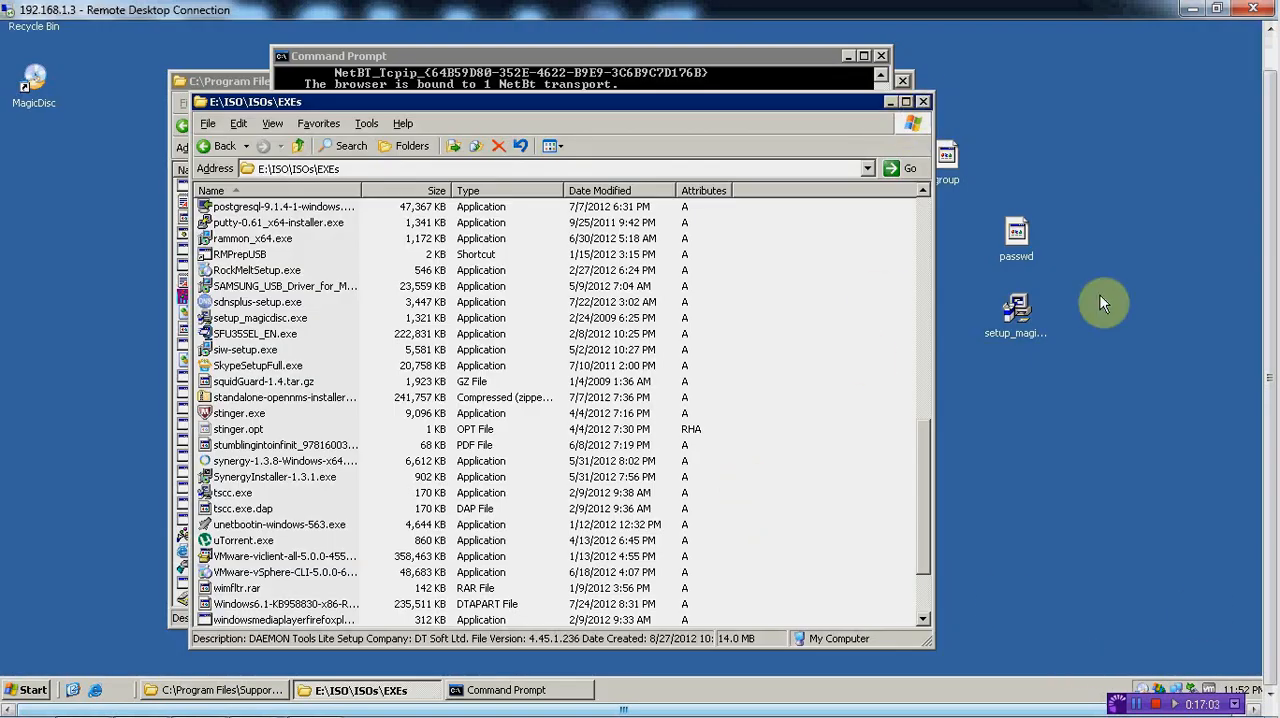
# Mount exch2k3entp.iso from E:\ISO\ISOs\Exchange 2003 ISO Image Enterprise Edition on MagicDisc's virtual drive F:
pyautogui.moveTo(1270, 413); pyautogui.dragTo(1276, 484)
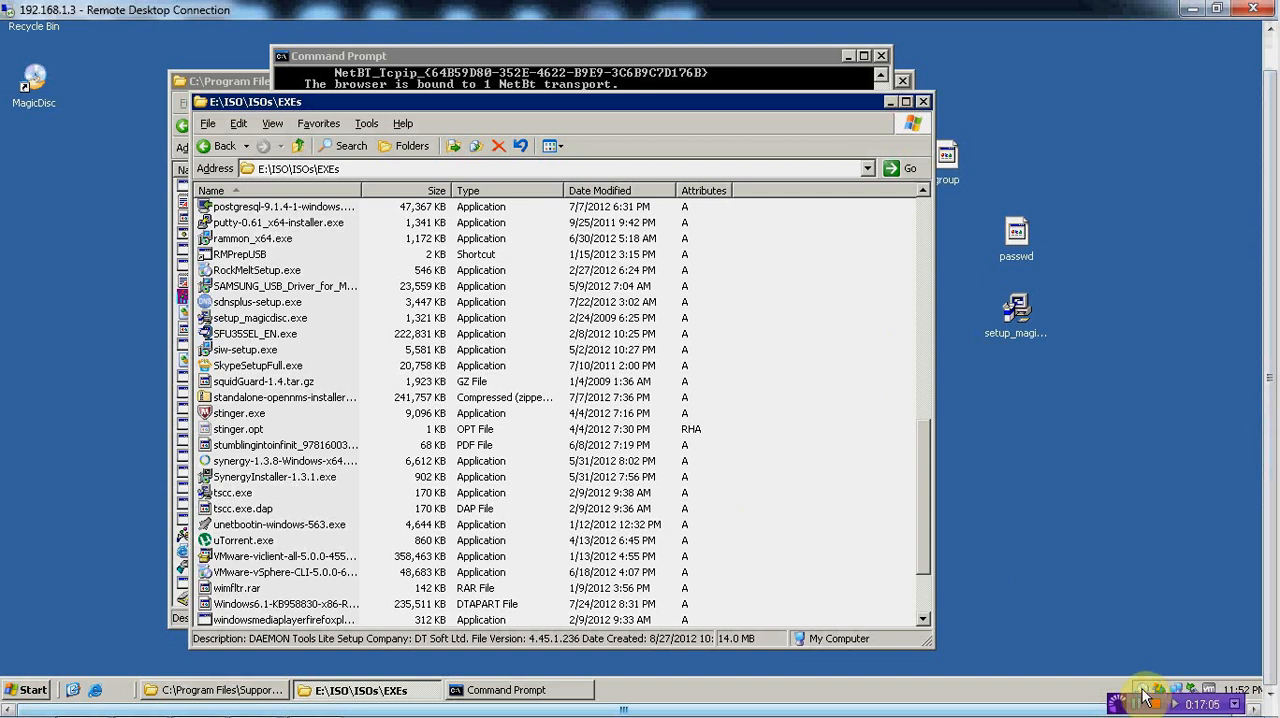
pyautogui.click(1145, 693)
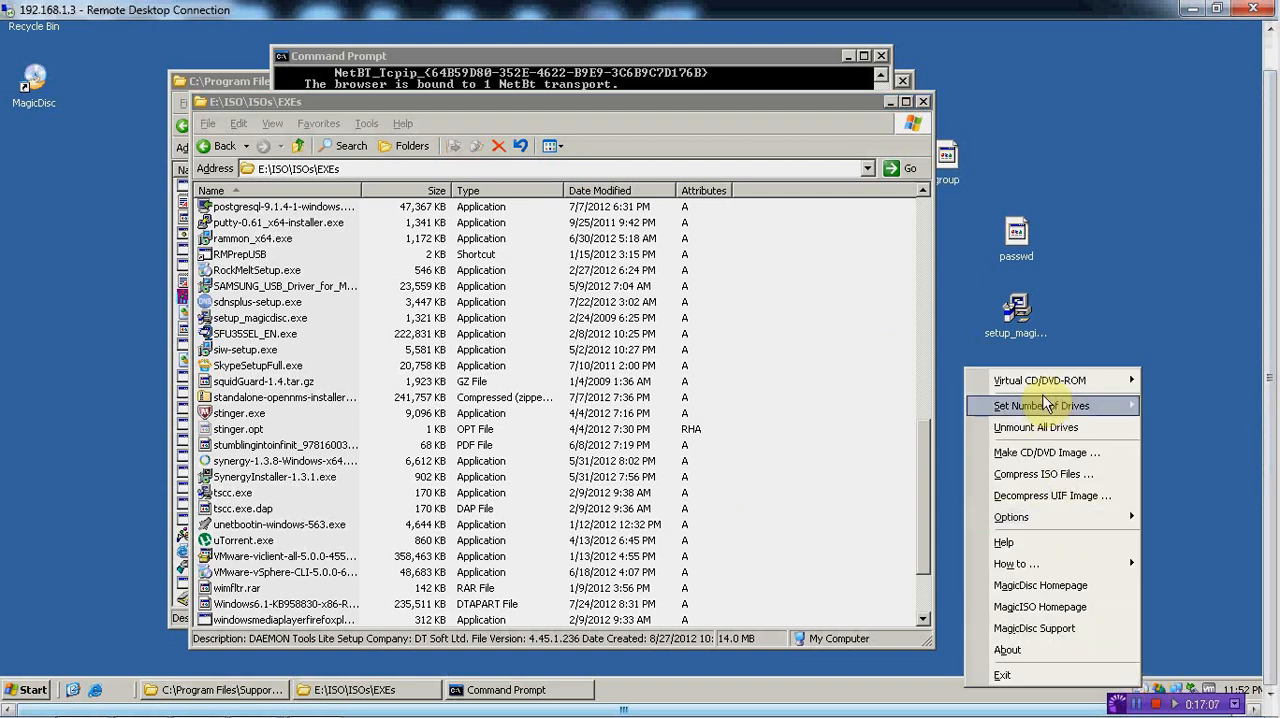
pyautogui.moveTo(1048, 384)
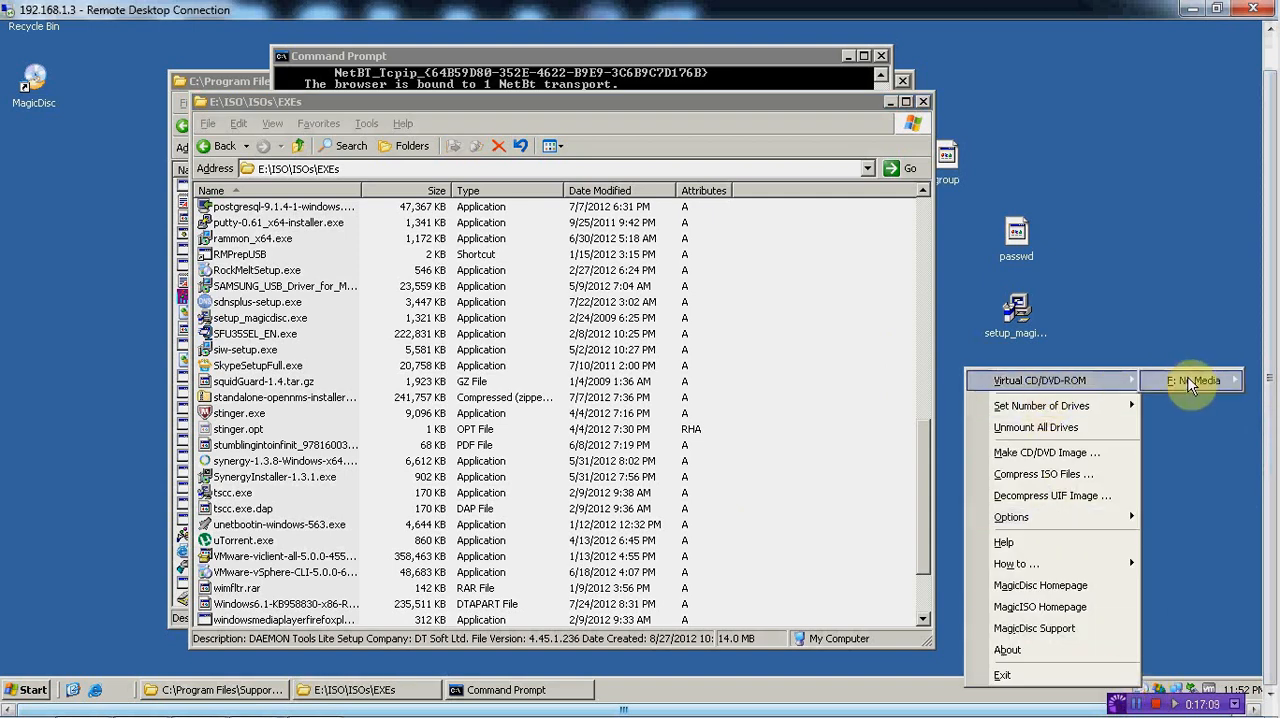
pyautogui.moveTo(1190, 380)
pyautogui.click(1070, 384)
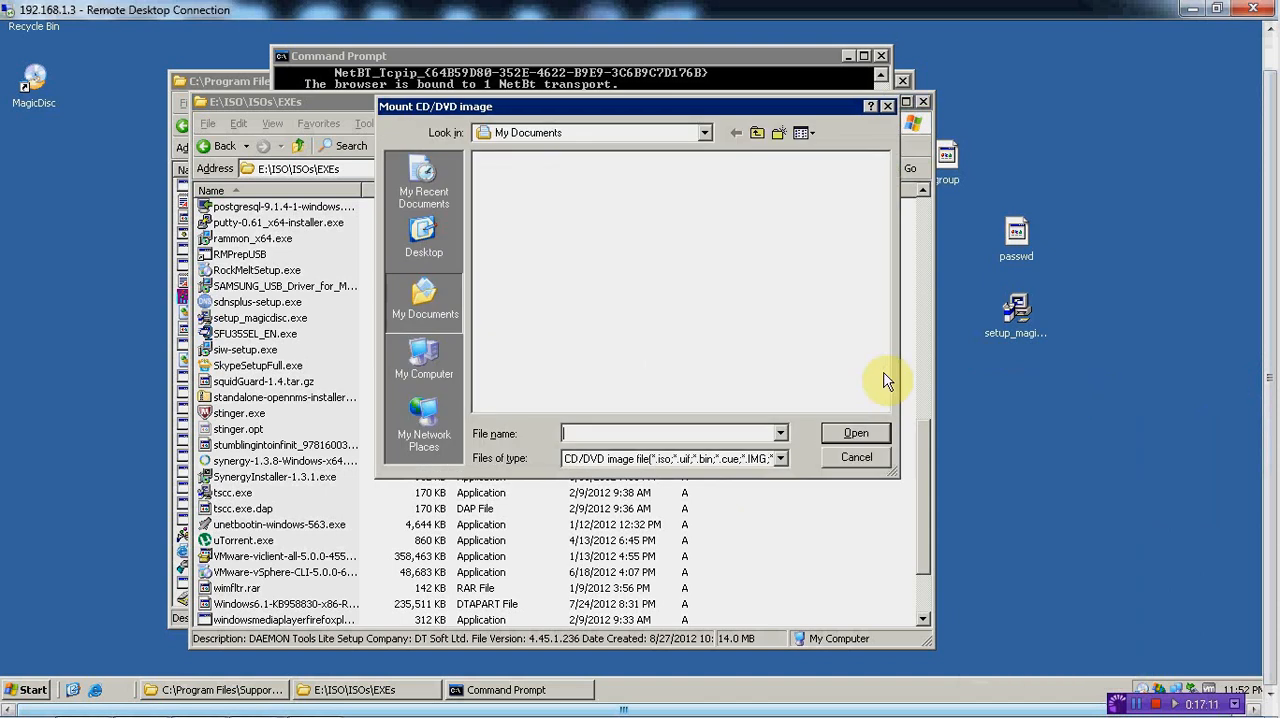
pyautogui.click(424, 360)
pyautogui.doubleClick(519, 209)
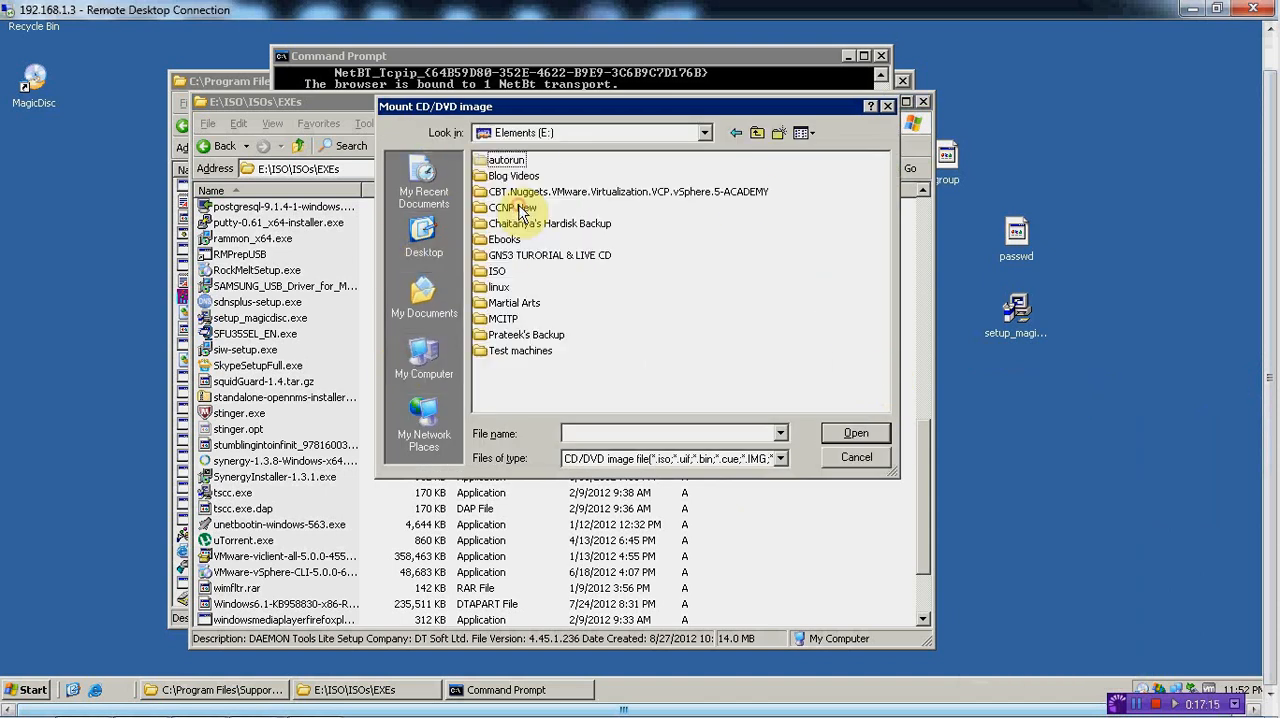
pyautogui.click(505, 272)
pyautogui.doubleClick(505, 272)
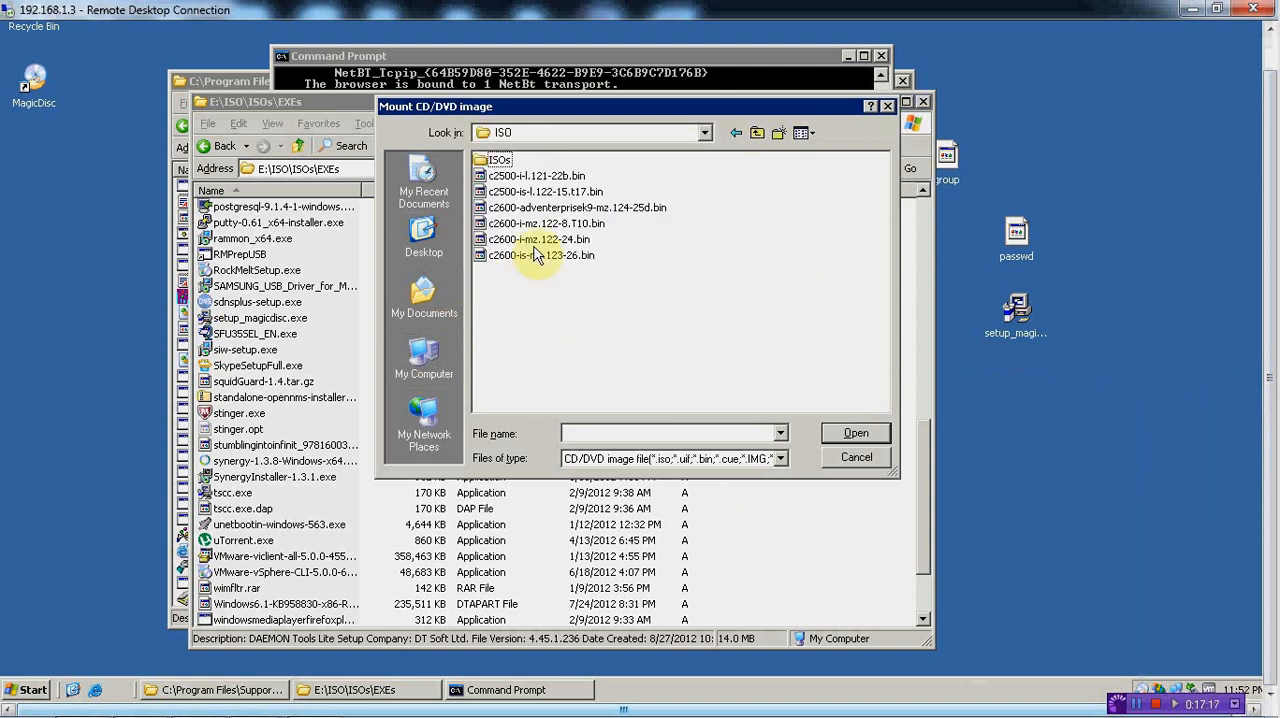
pyautogui.doubleClick(497, 160)
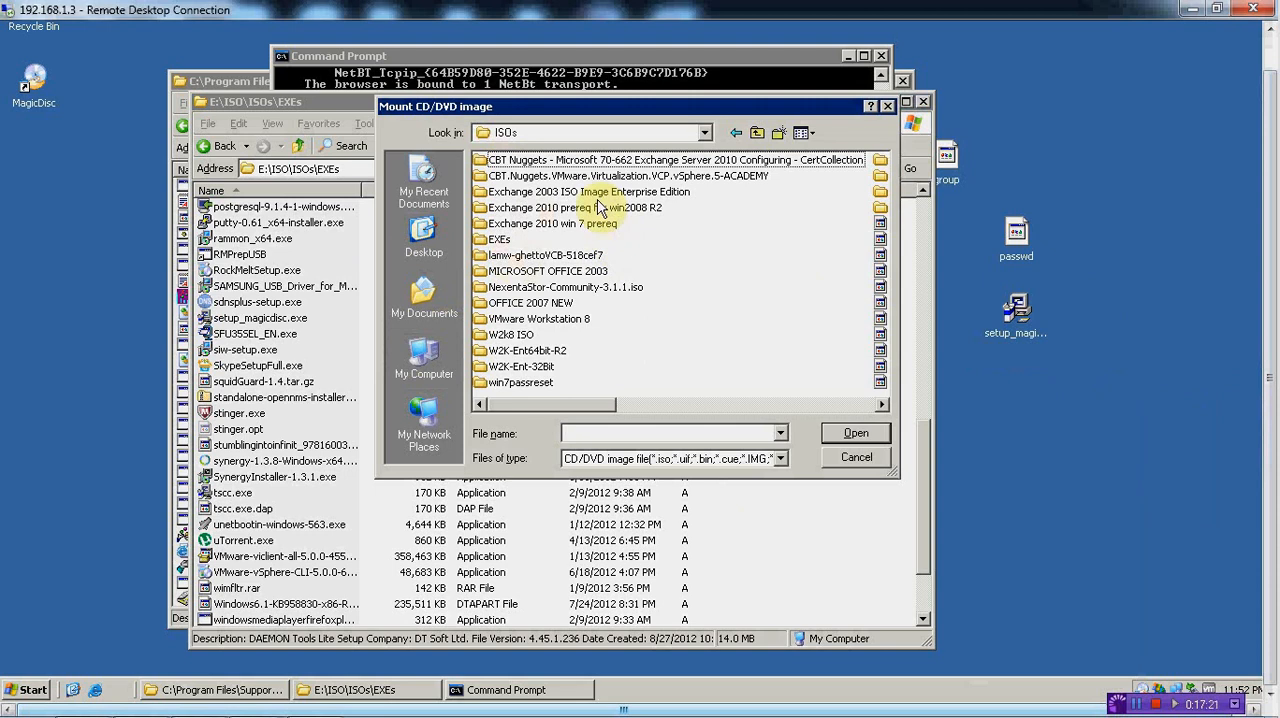
pyautogui.doubleClick(596, 193)
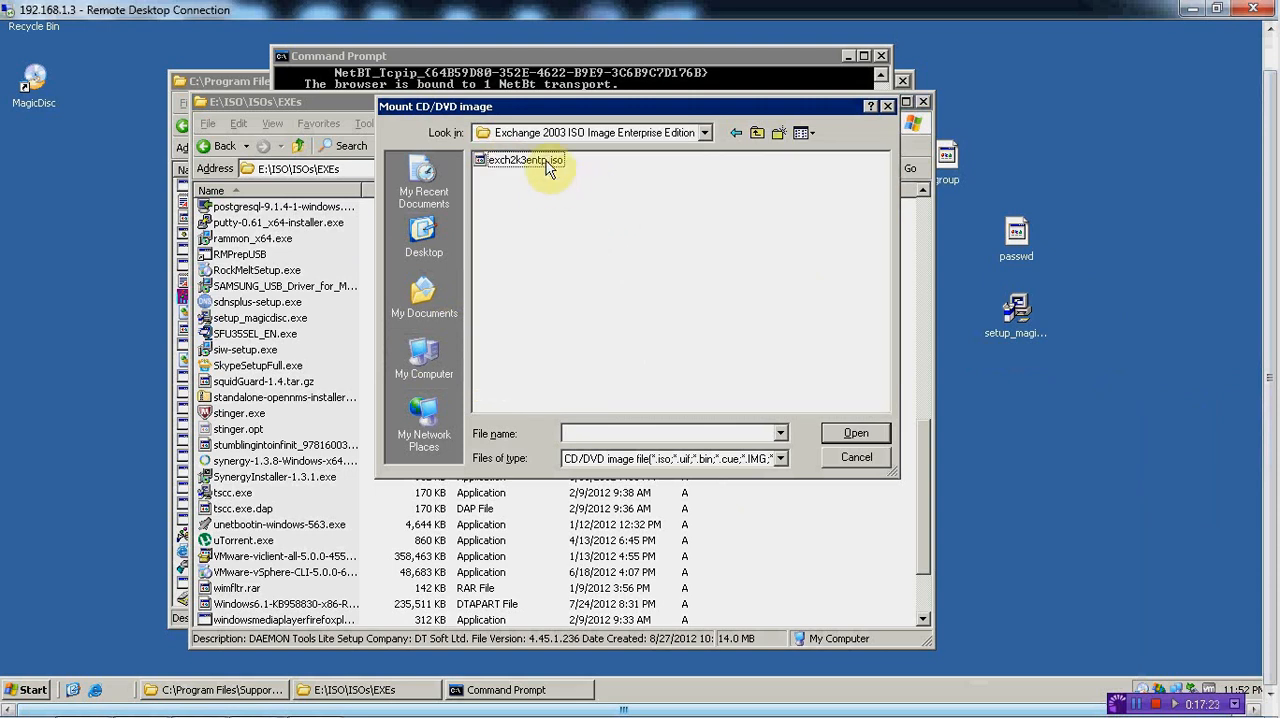
pyautogui.doubleClick(522, 160)
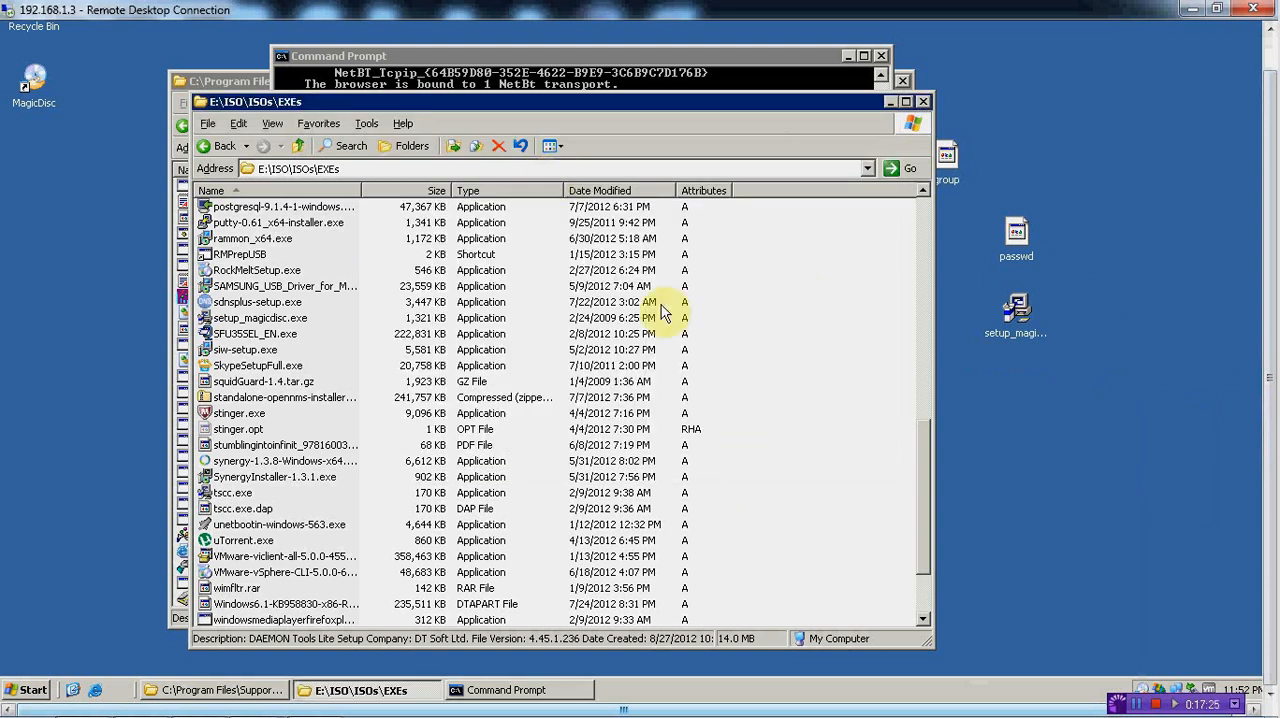
# Close the EXEs folder and launch the Exchange Server 2003 setup screen from the mounted E3EVOLENG (F:) disc
pyautogui.click(924, 102)
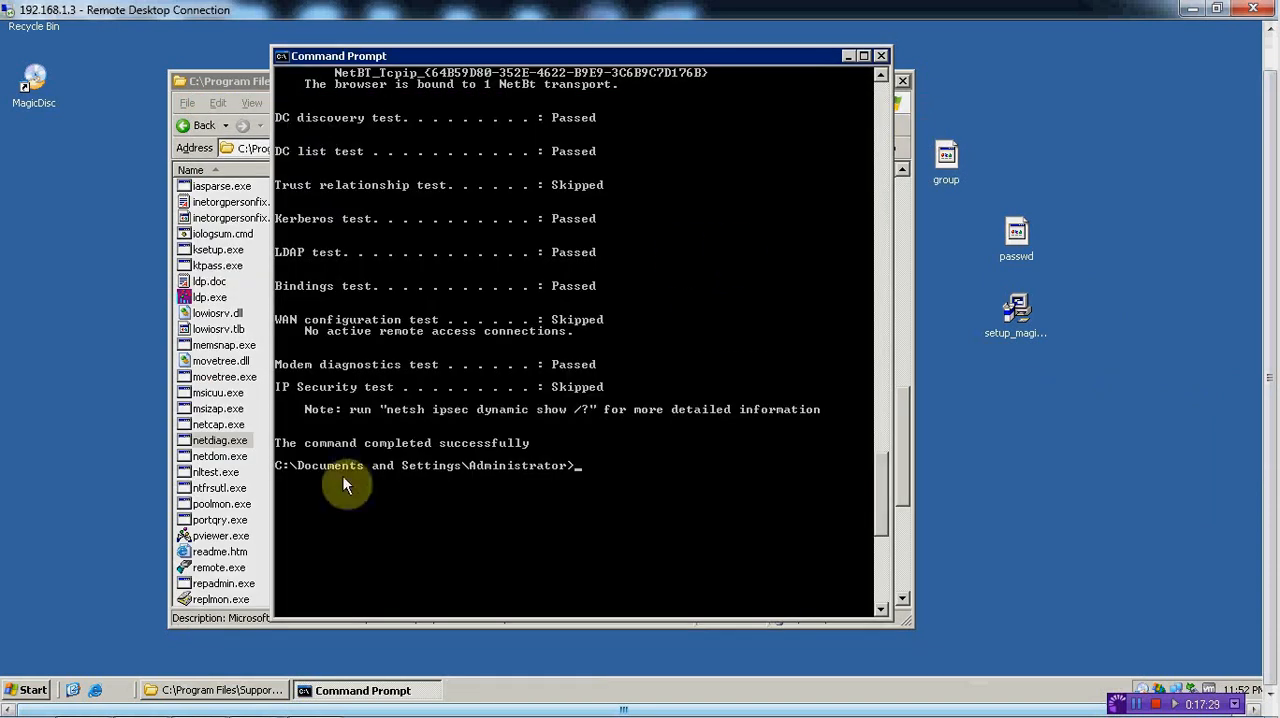
pyautogui.click(30, 690)
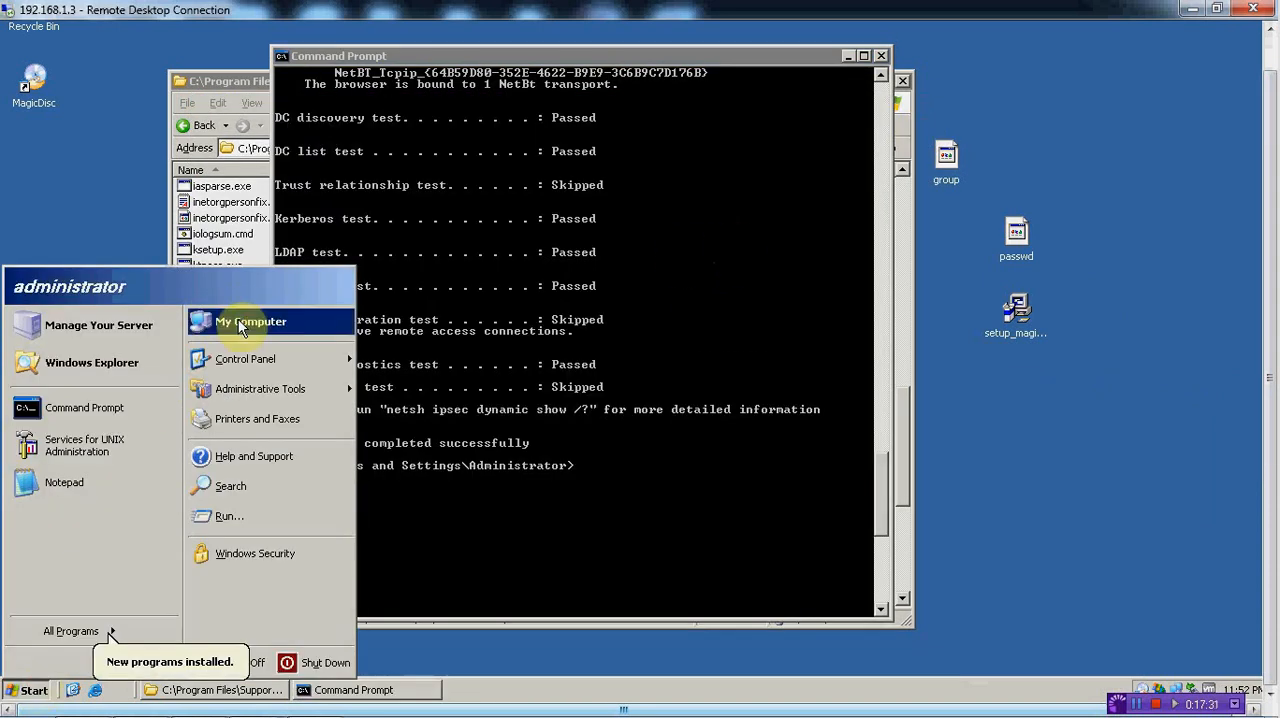
pyautogui.click(222, 319)
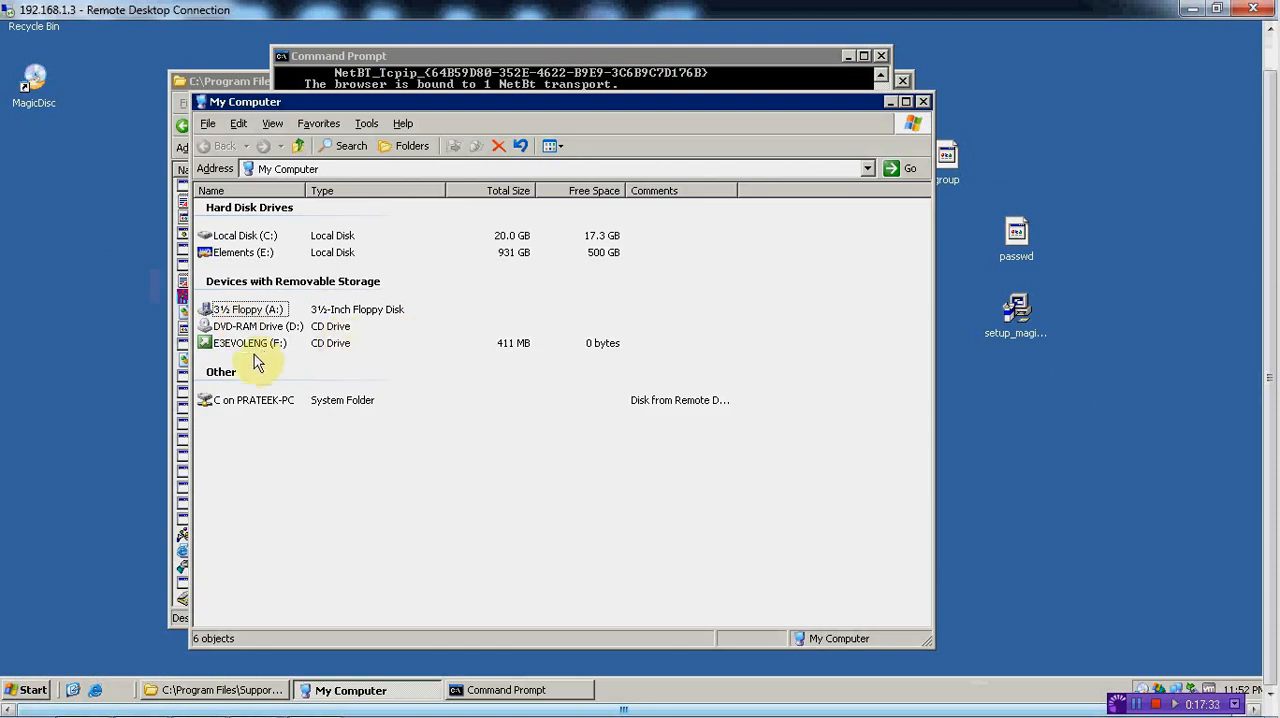
pyautogui.doubleClick(262, 345)
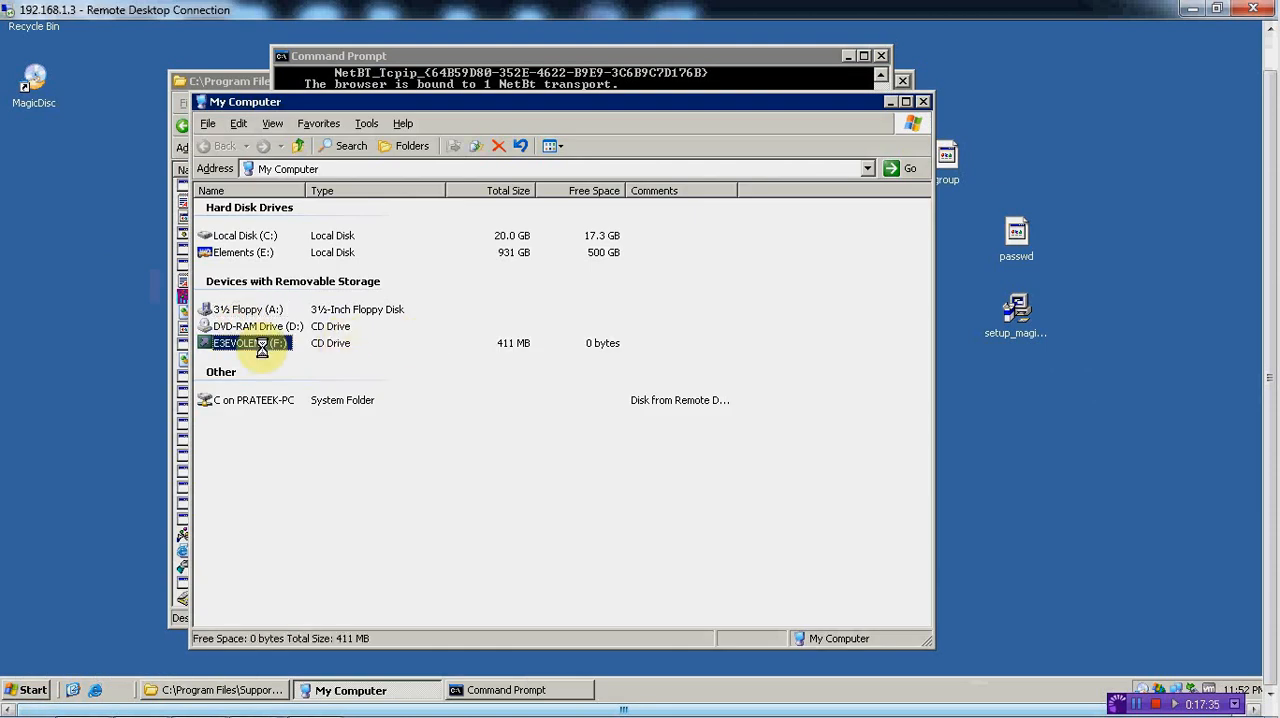
pyautogui.rightClick(262, 345)
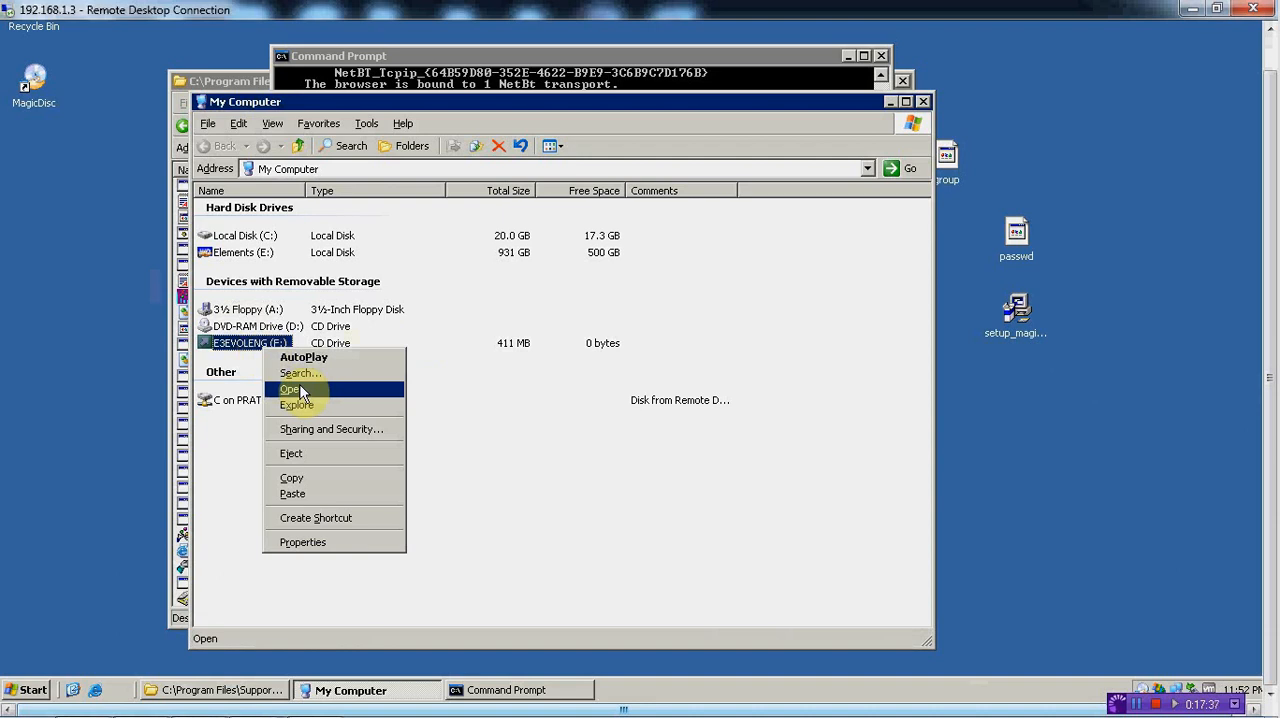
pyautogui.click(290, 359)
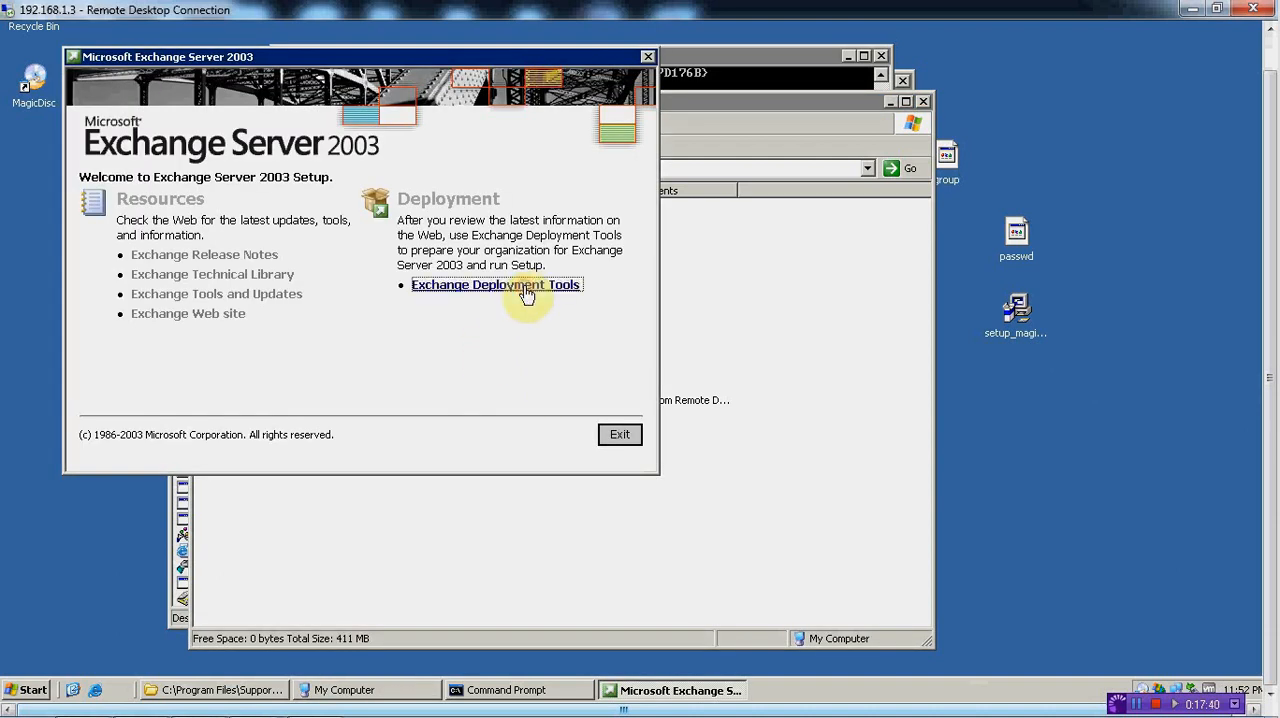
# Open the Exchange Deployment Tools and choose New Exchange 2003 Installation for deploying the first Exchange 2003 server
pyautogui.click(515, 286)
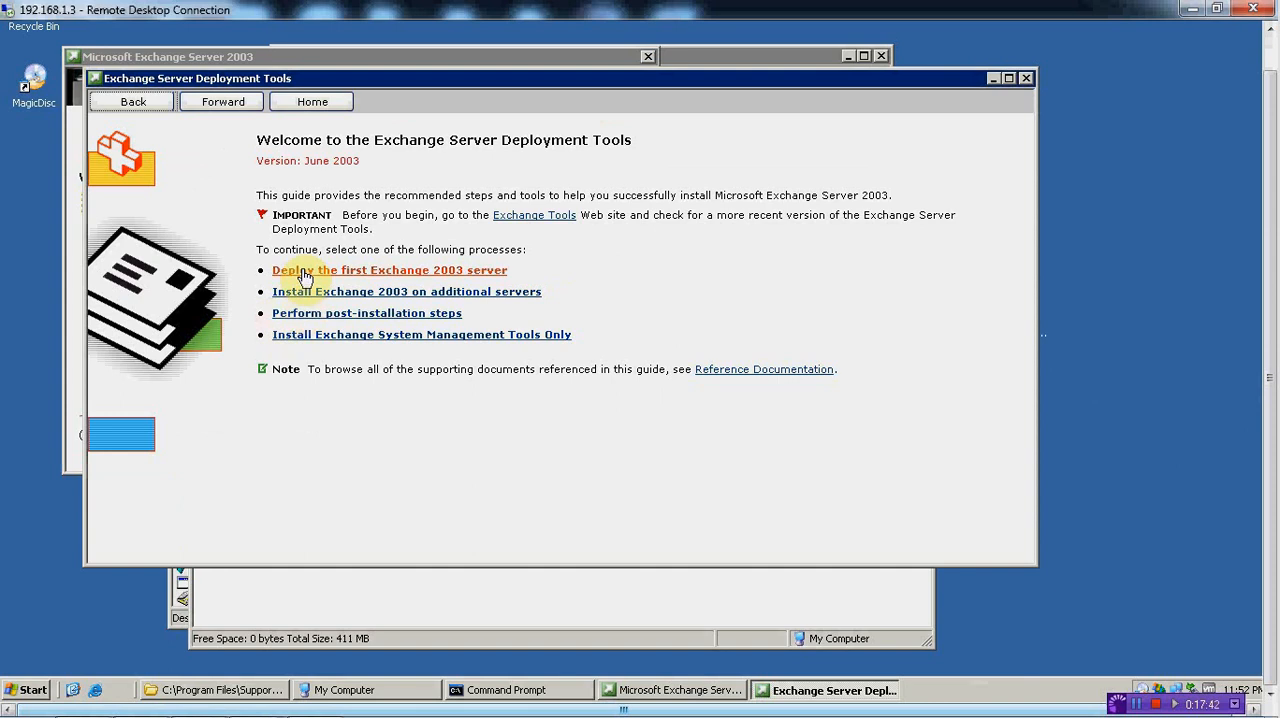
pyautogui.click(305, 278)
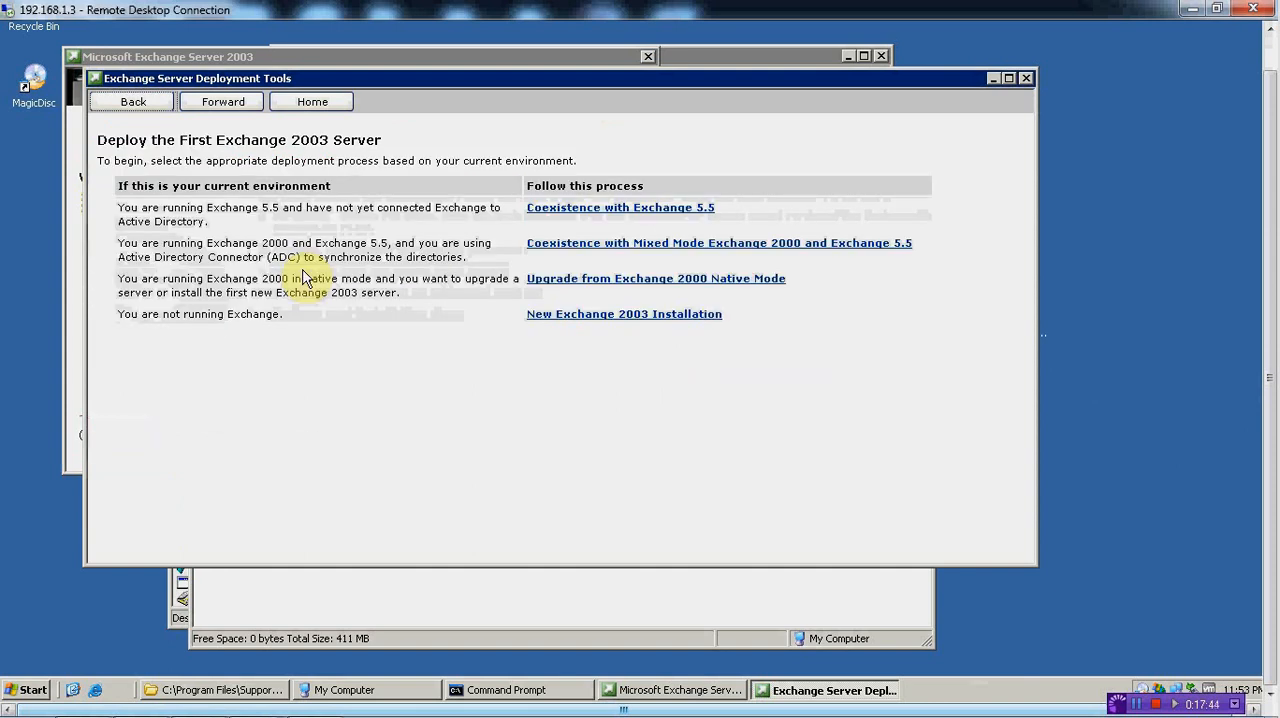
pyautogui.click(550, 317)
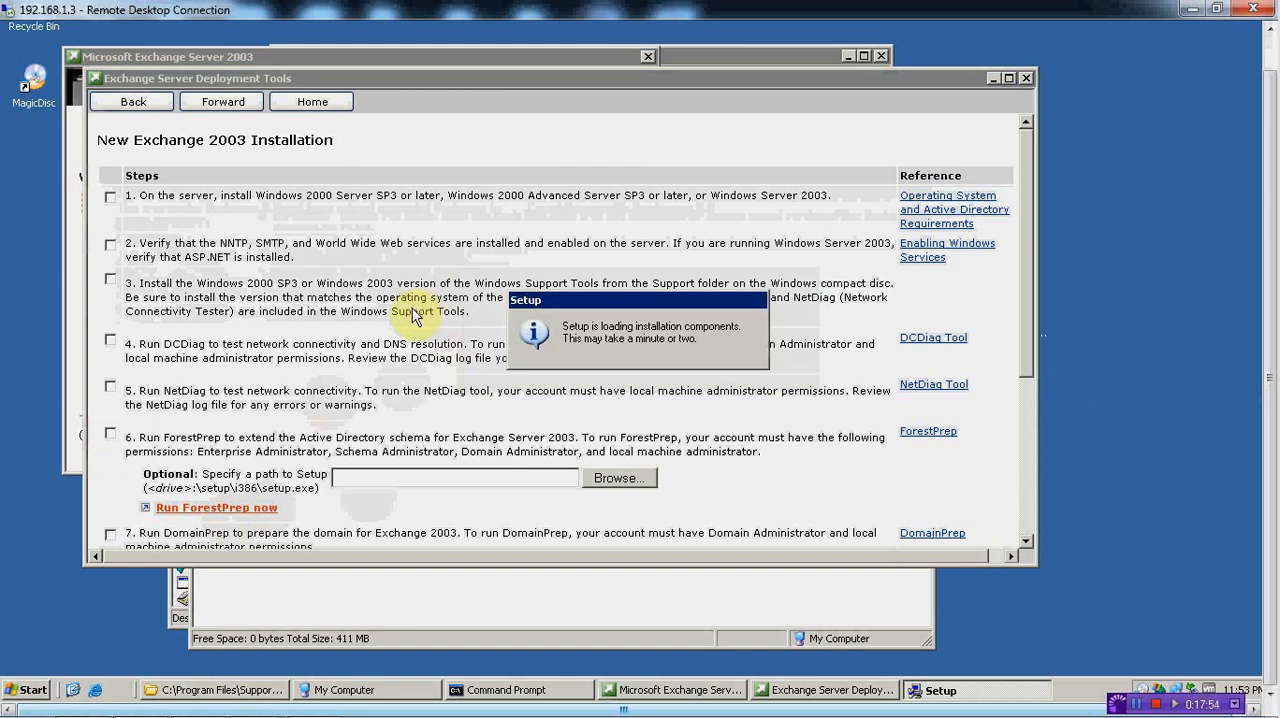
# Run ForestPrep, accepting the license agreement and keeping the default component selection, install path and administrator account
pyautogui.click(521, 506)
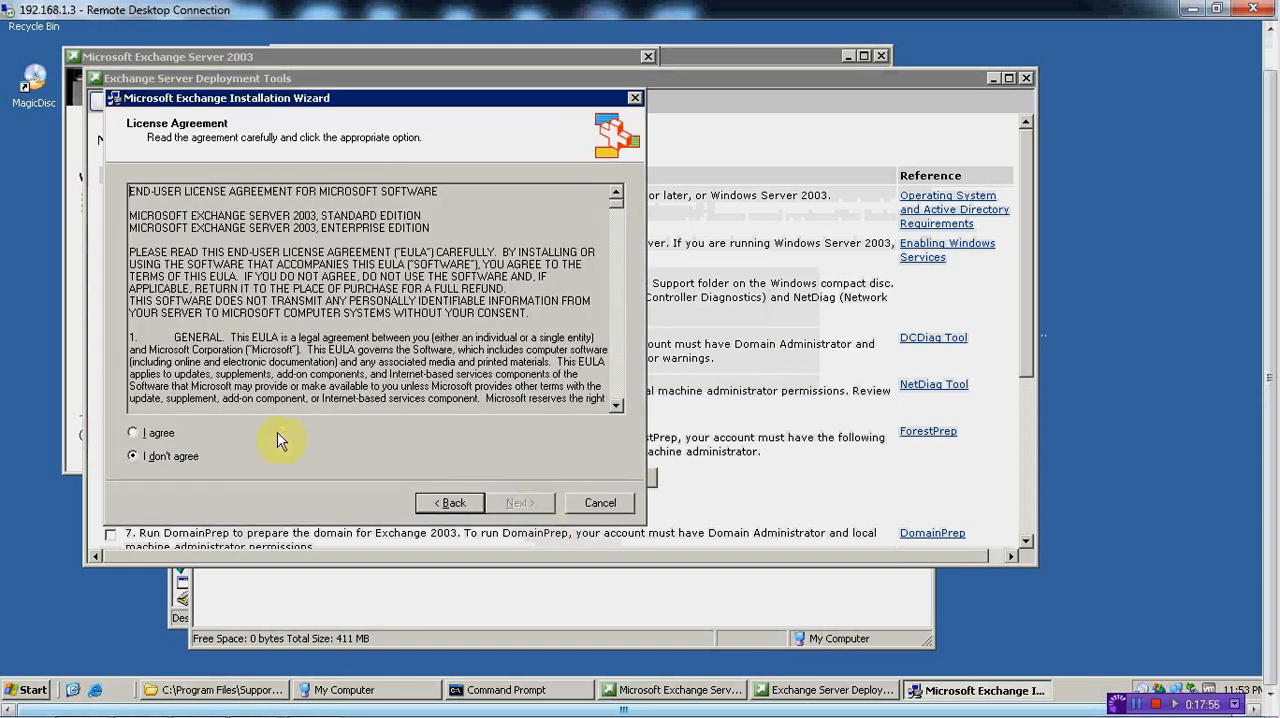
pyautogui.click(135, 433)
pyautogui.click(510, 503)
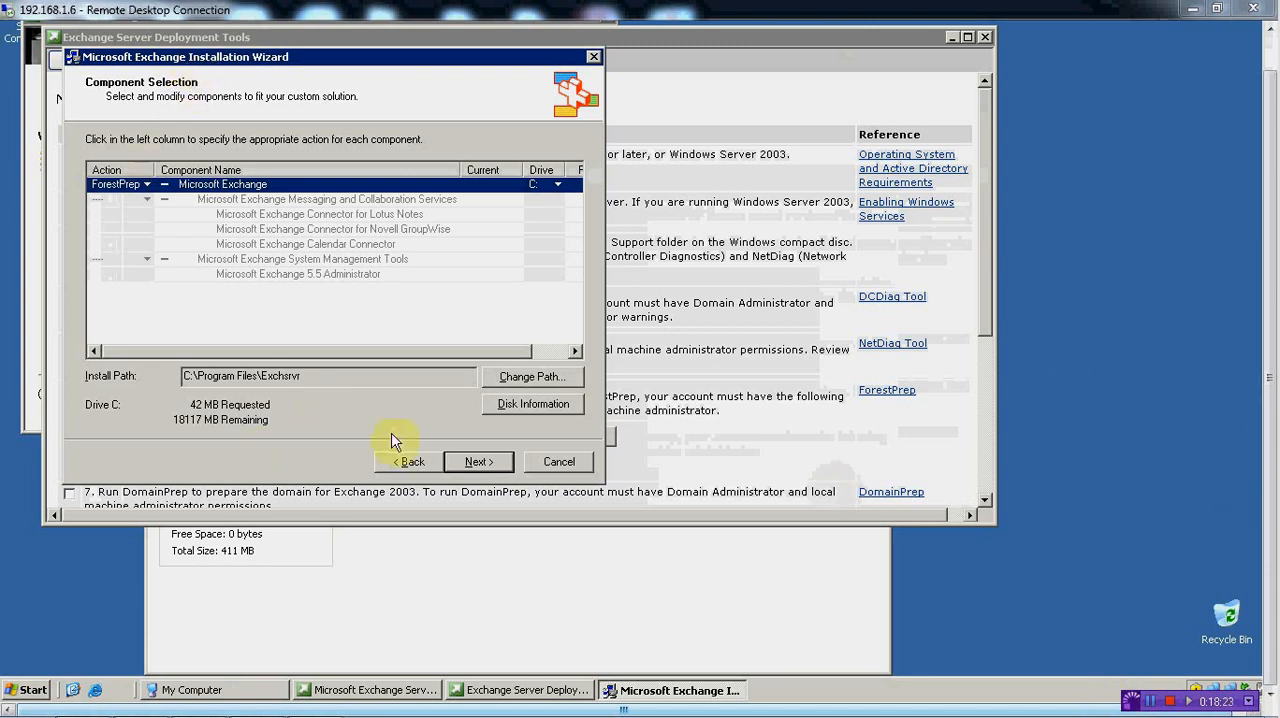
pyautogui.click(467, 461)
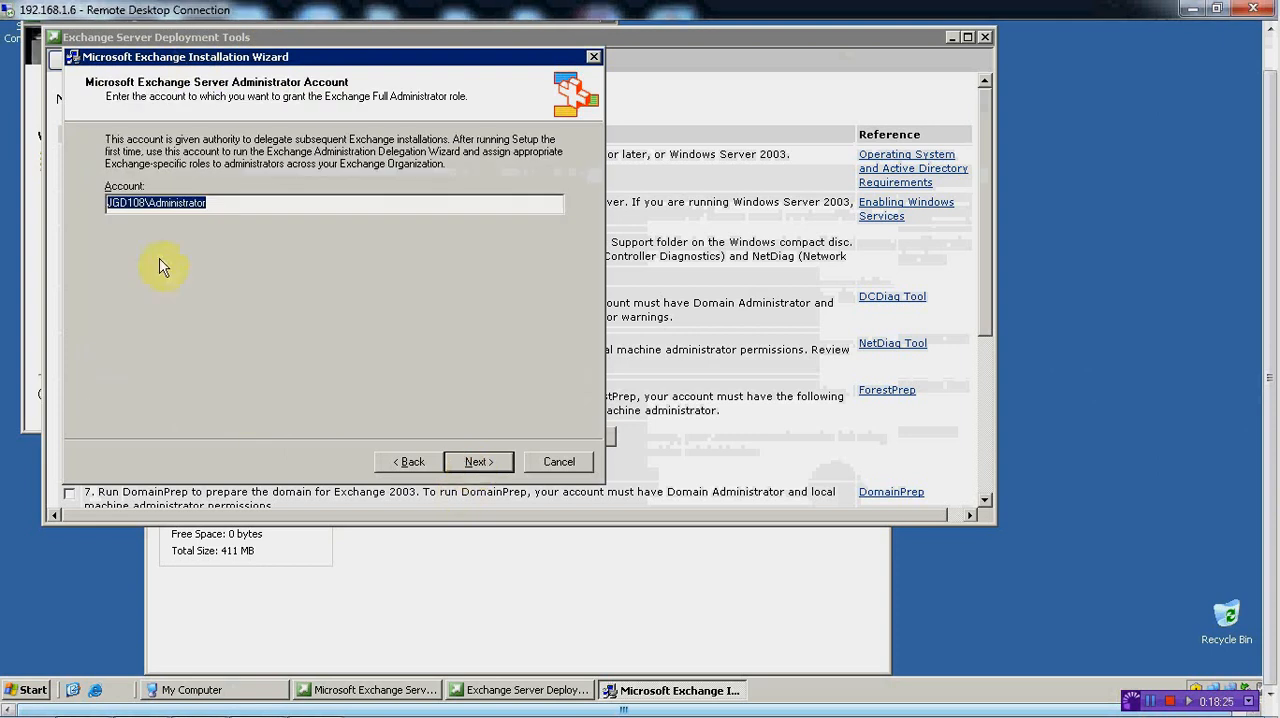
pyautogui.click(476, 462)
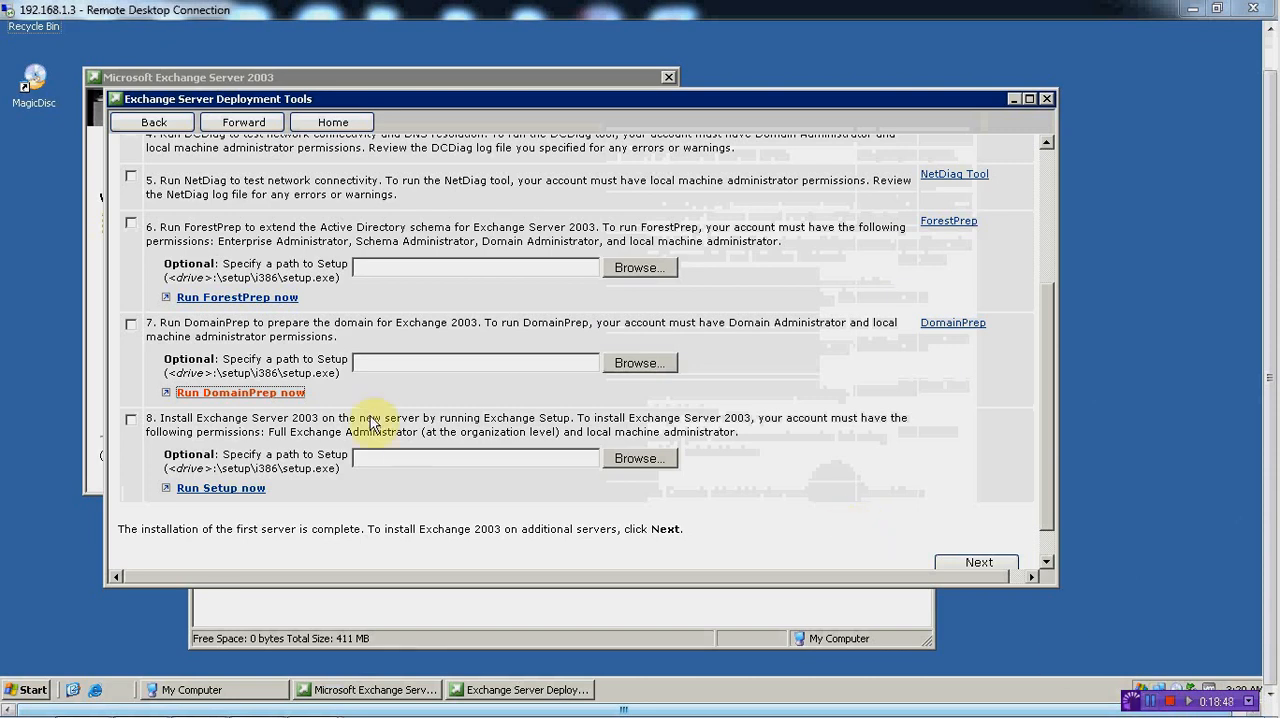
# Run DomainPrep on 192.168.1.3 with the license accepted and default components, acknowledge the insecure-domain warning, and finish the wizard
pyautogui.click(238, 400)
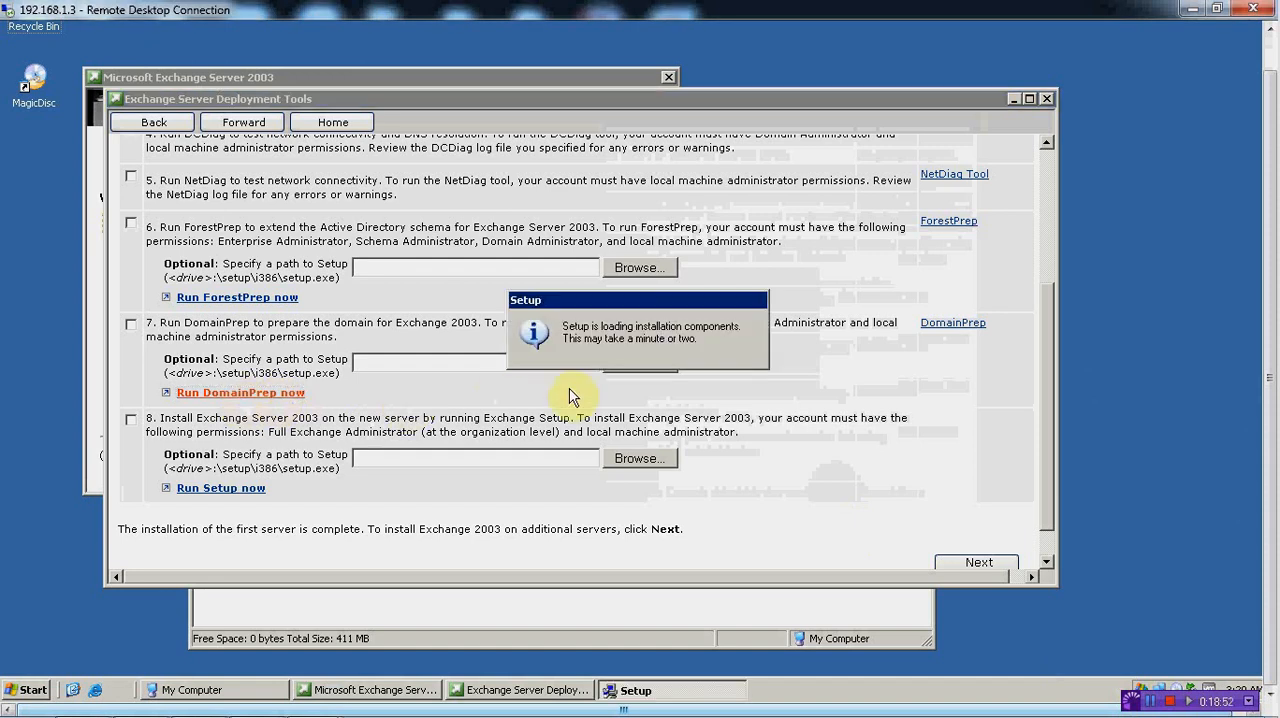
pyautogui.click(580, 562)
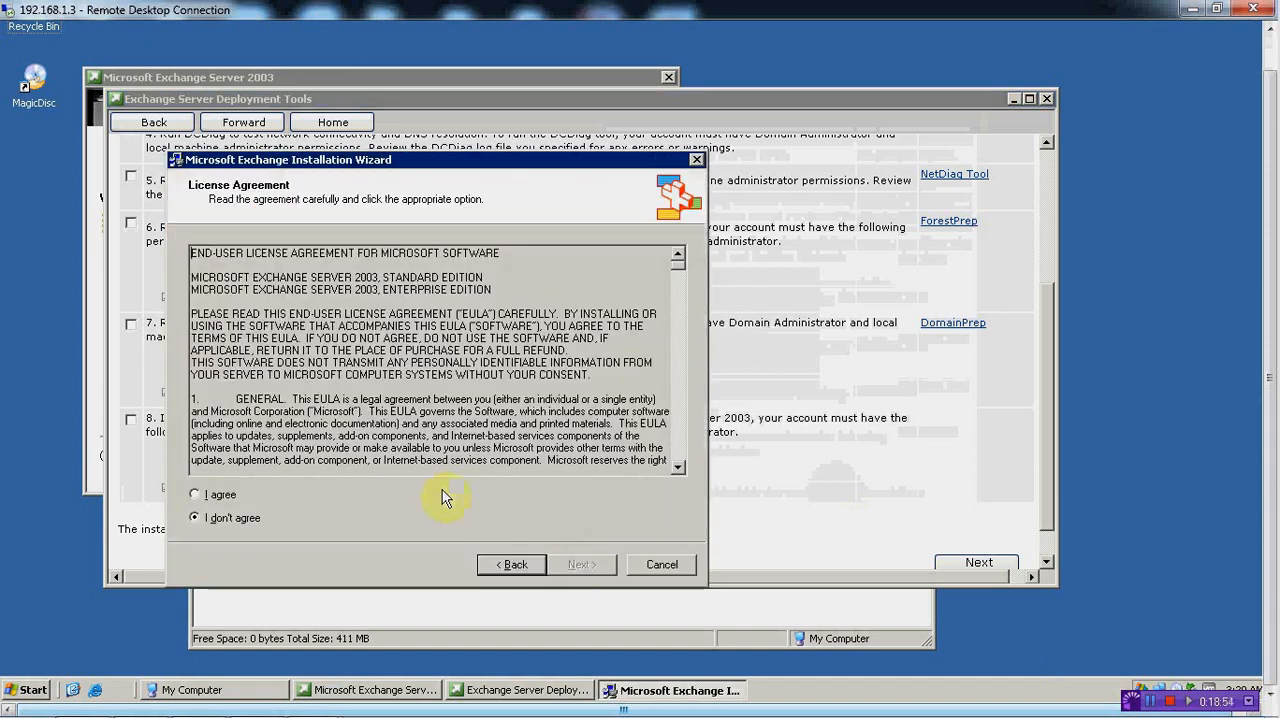
pyautogui.click(199, 495)
pyautogui.click(581, 564)
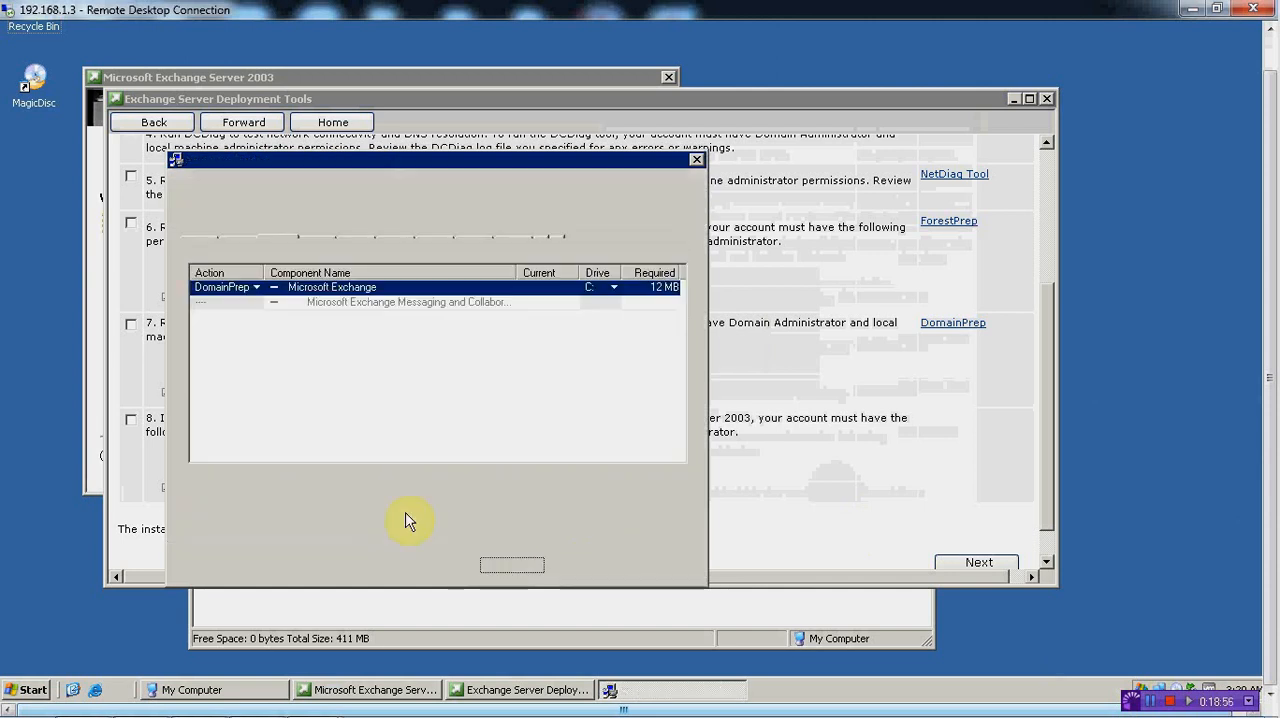
pyautogui.click(581, 564)
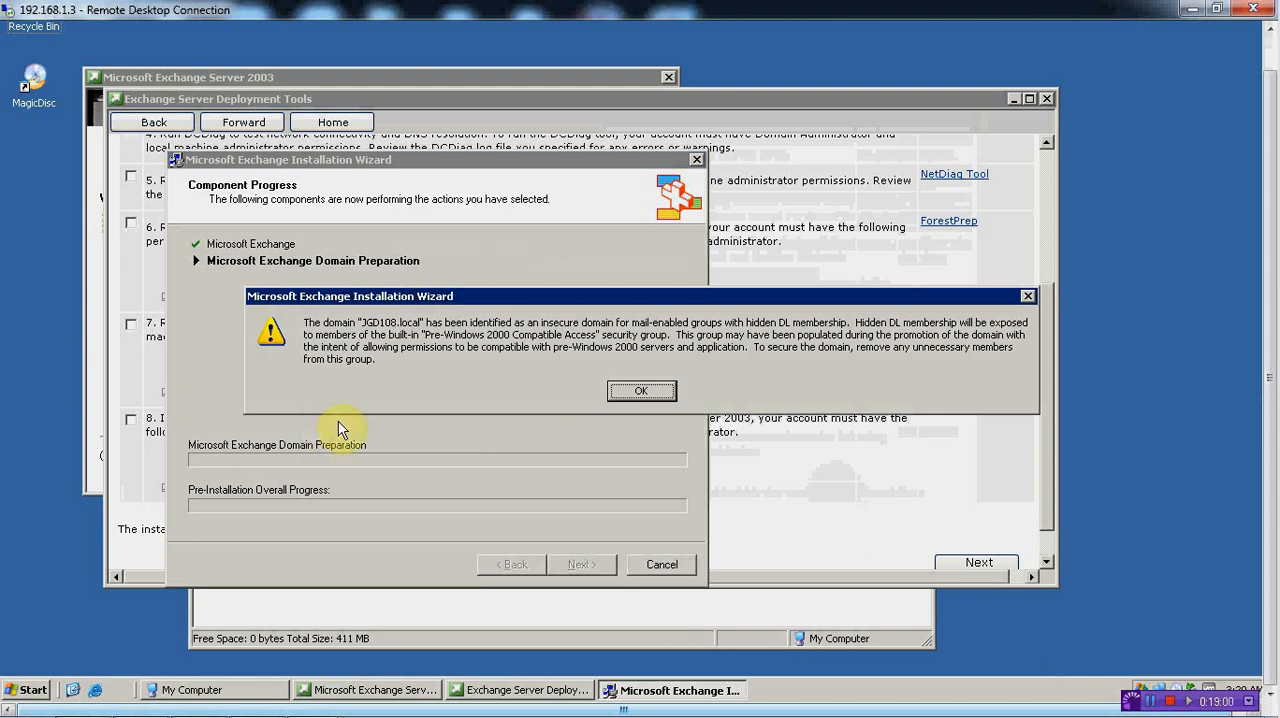
pyautogui.click(638, 391)
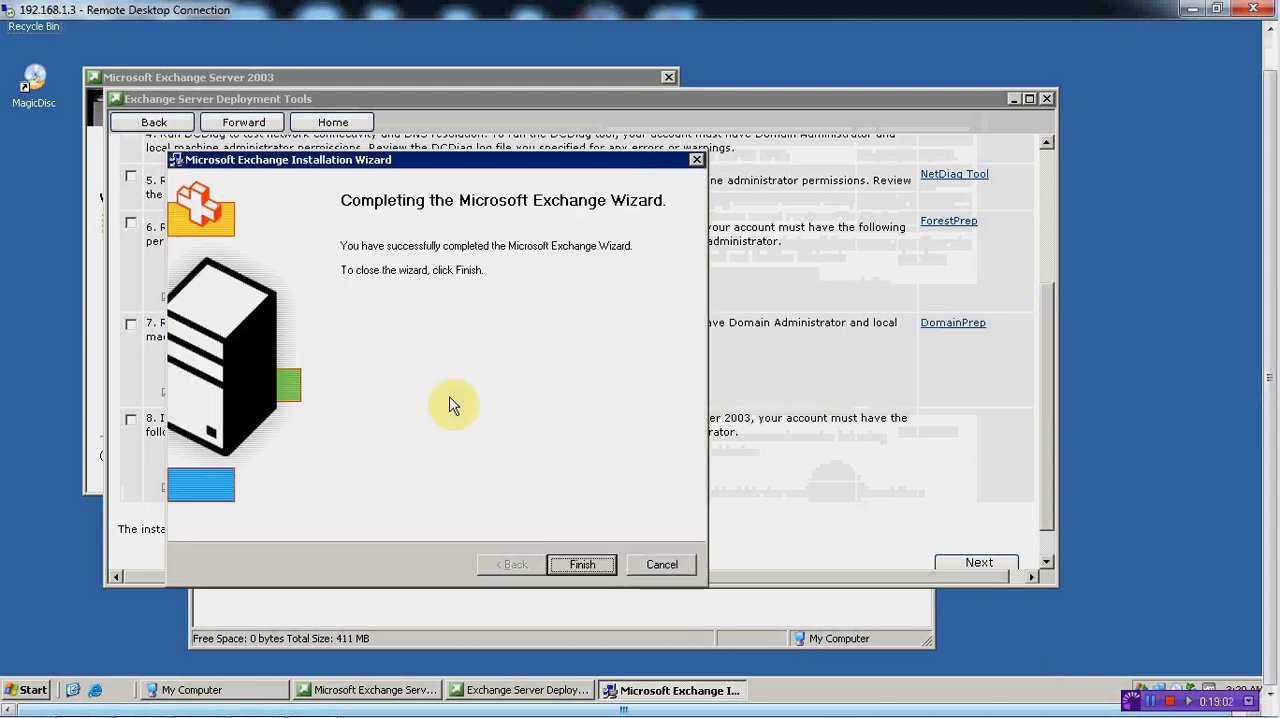
pyautogui.click(583, 564)
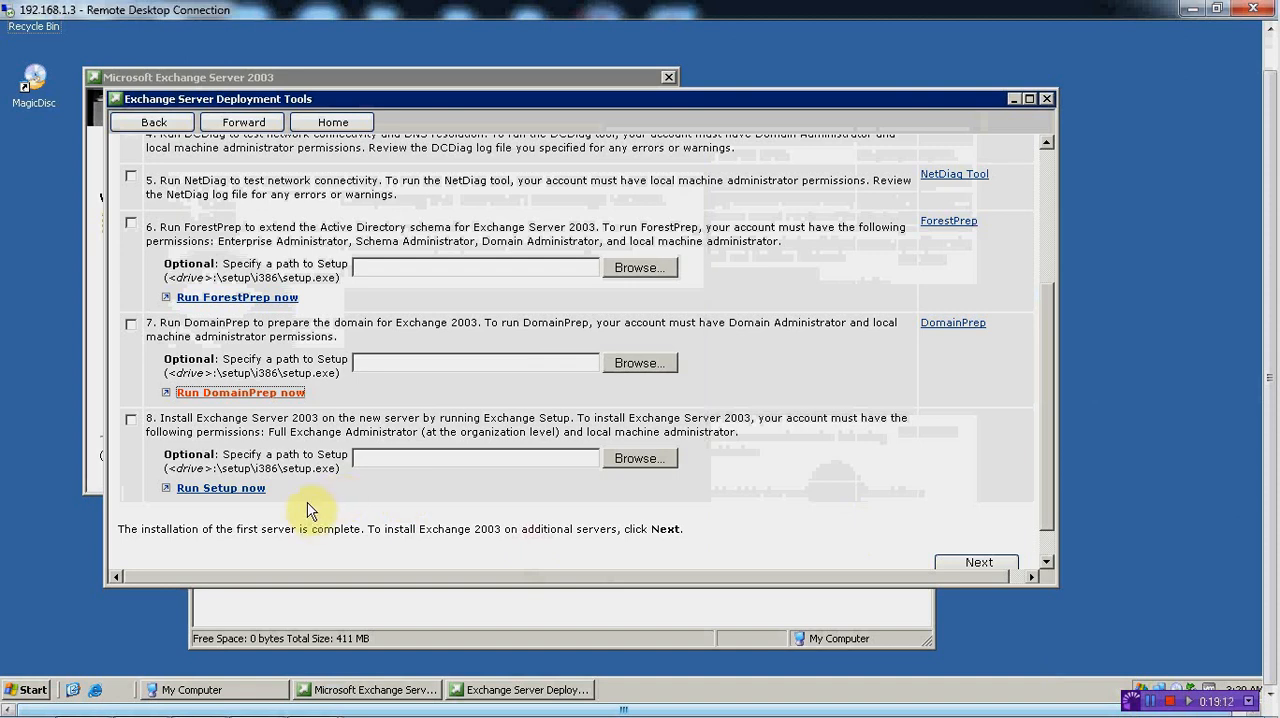
# Switch to the remote desktop session of server 192.168.1.6
pyautogui.moveTo(402, 714)
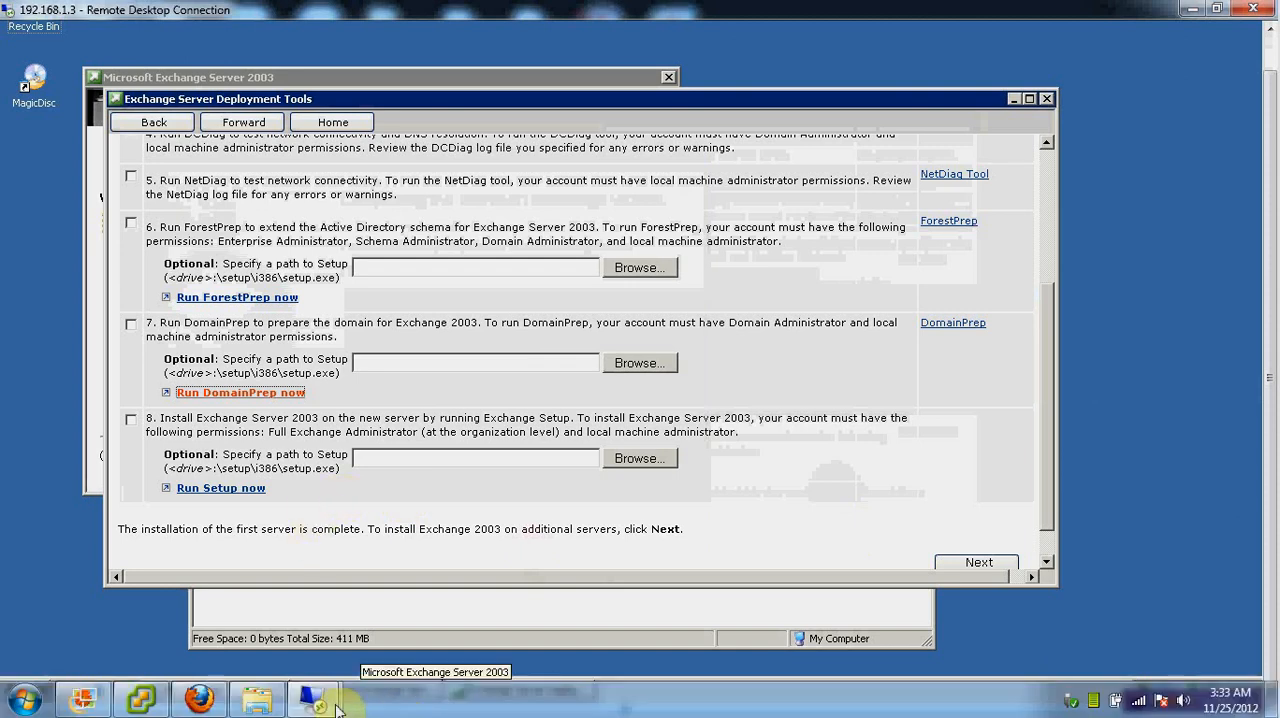
pyautogui.moveTo(336, 708)
pyautogui.click(229, 591)
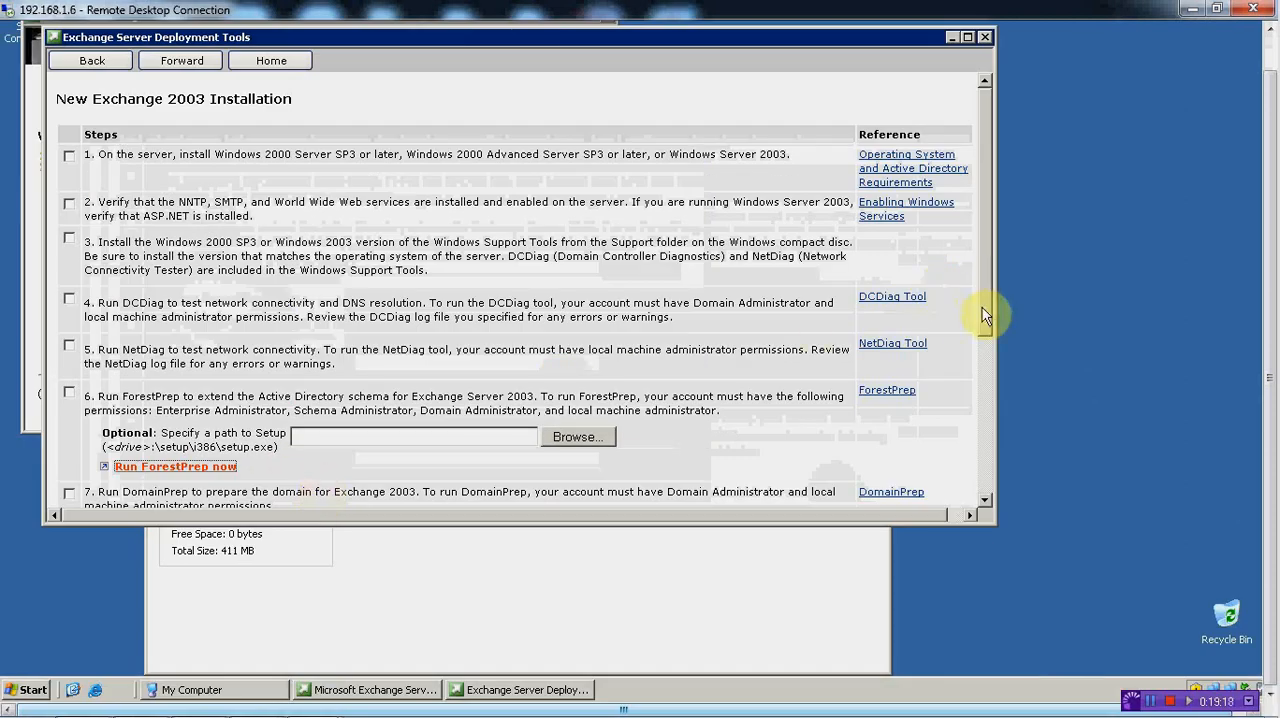
# Launch Exchange Setup for the first server, accept the license agreement, and keep the Typical components and default install path
pyautogui.moveTo(987, 308); pyautogui.dragTo(1001, 432)
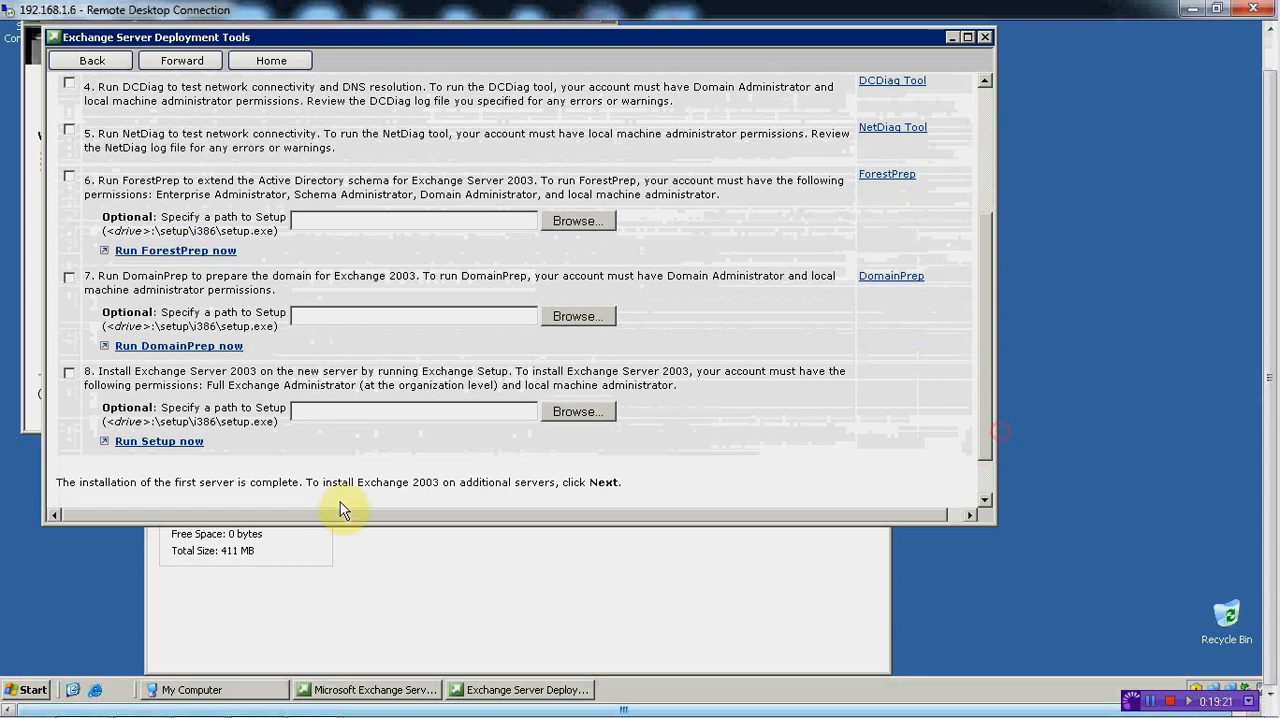
pyautogui.click(159, 441)
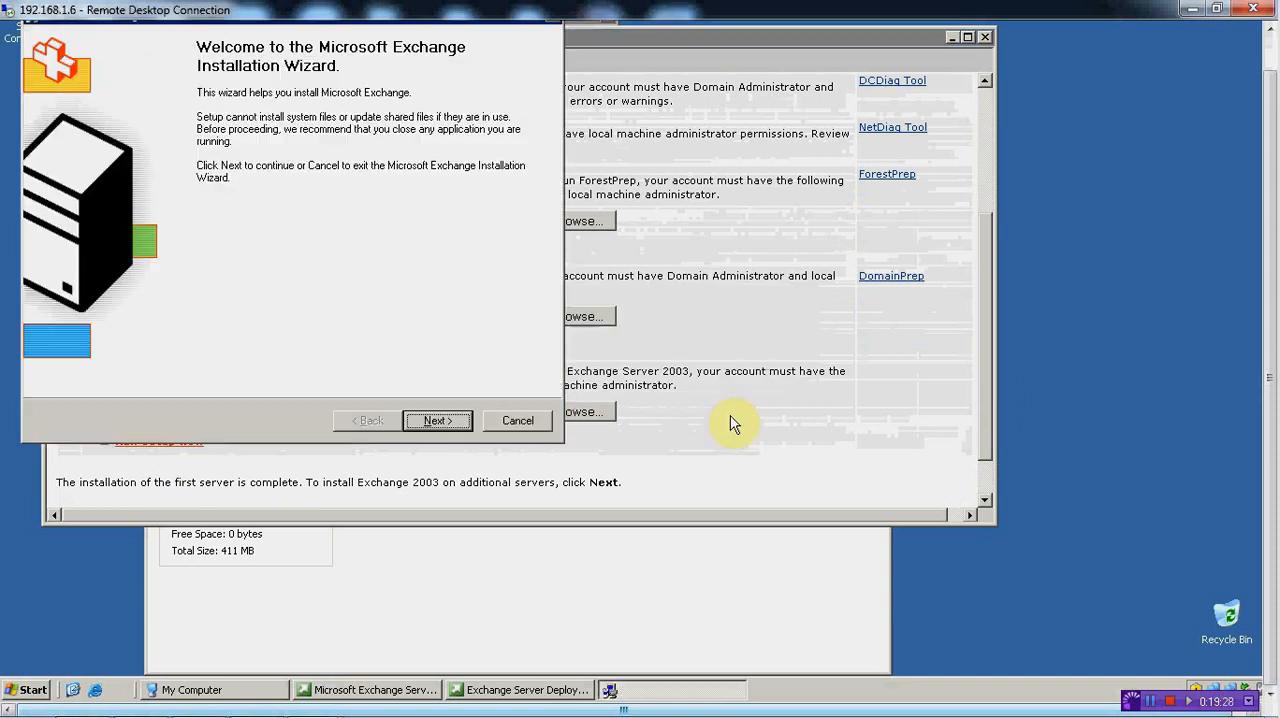
pyautogui.click(431, 421)
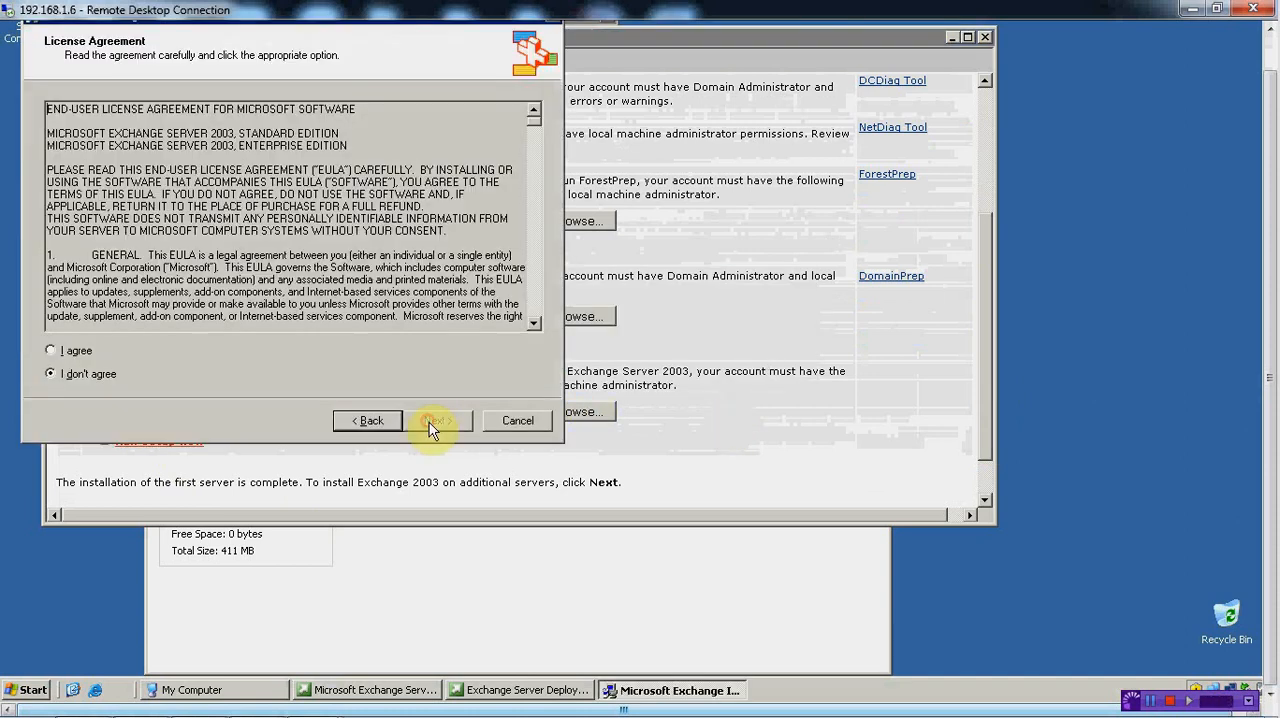
pyautogui.click(51, 350)
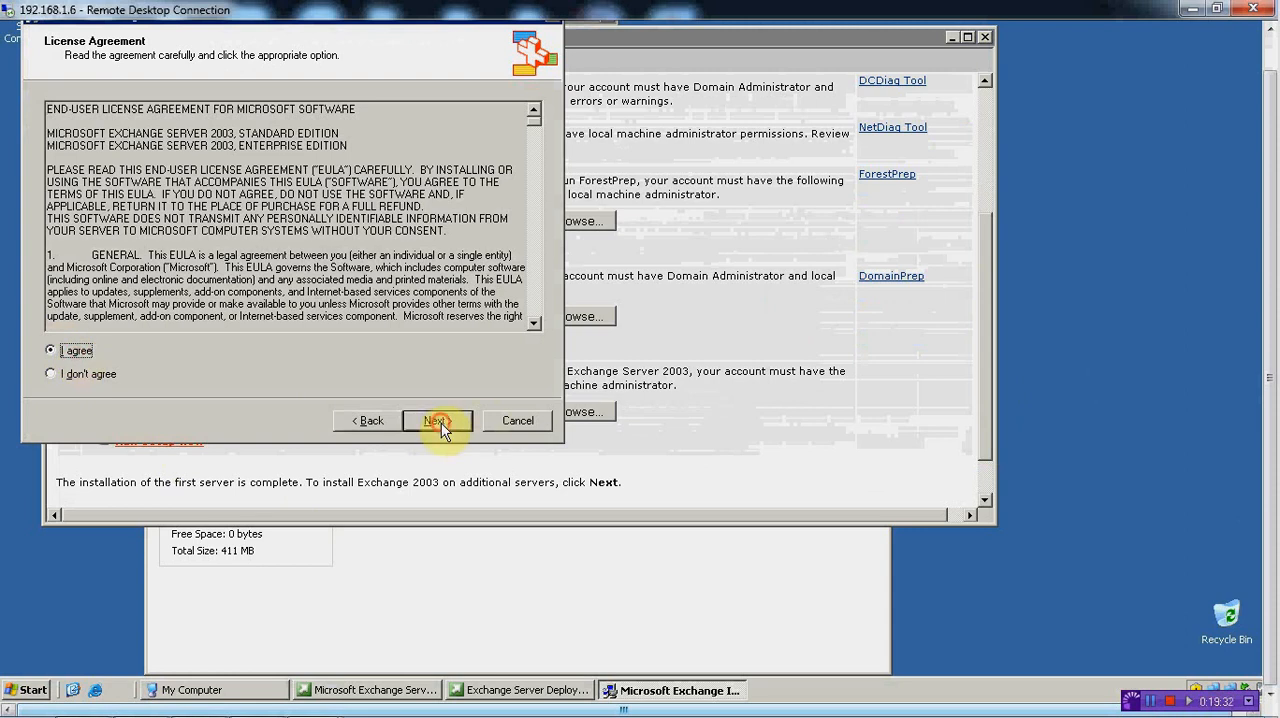
pyautogui.click(441, 423)
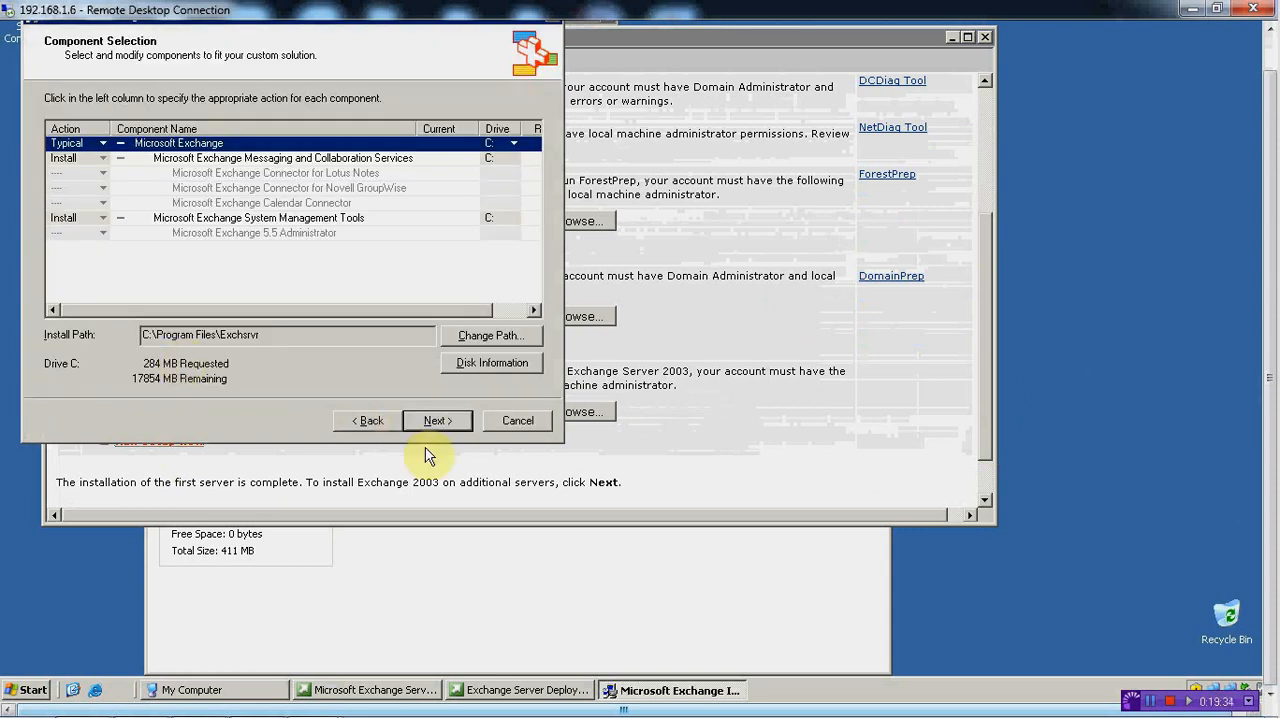
pyautogui.click(439, 422)
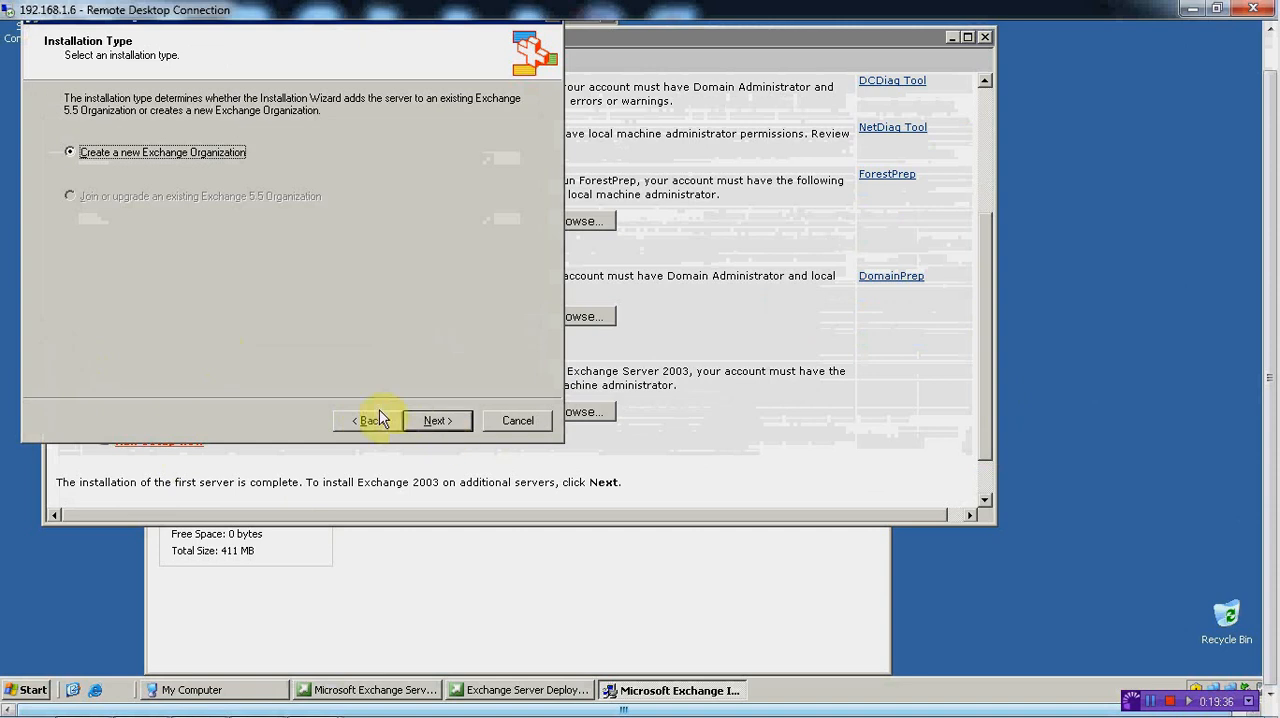
# Create a new Exchange organization named First Organization, agree to the per-seat licensing terms, run the installation, and finish the wizard
pyautogui.click(428, 421)
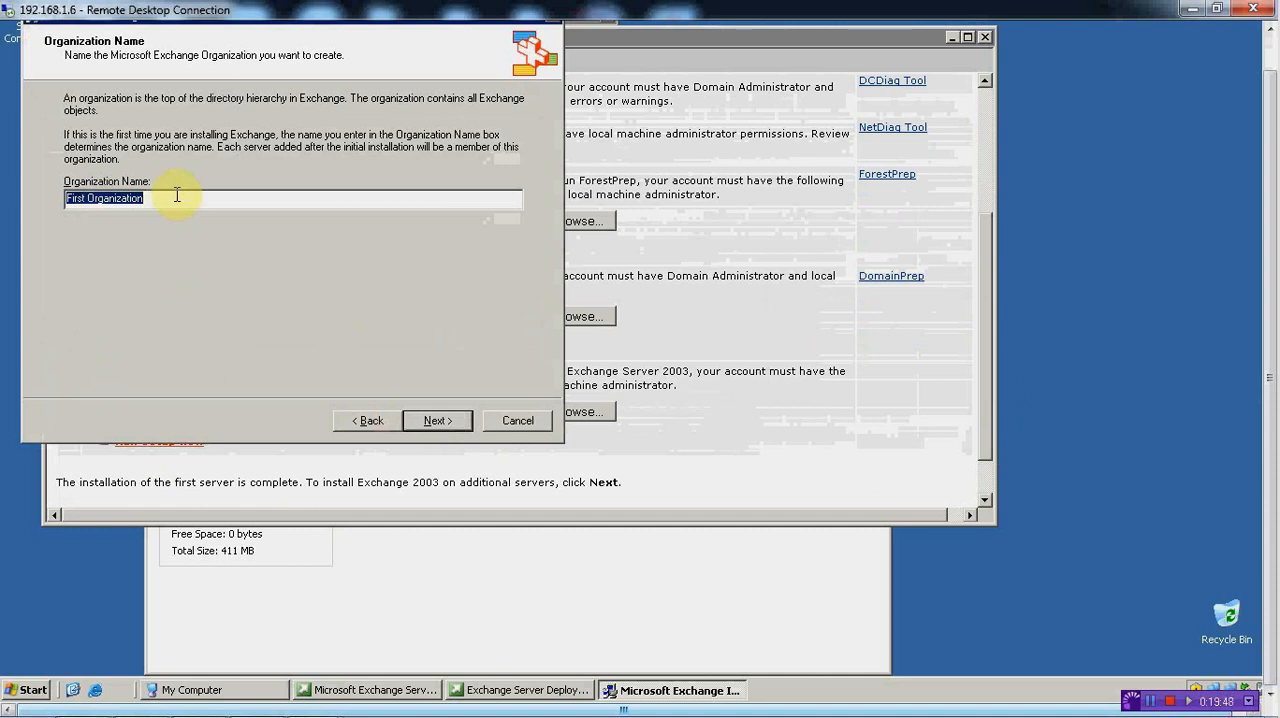
pyautogui.click(440, 421)
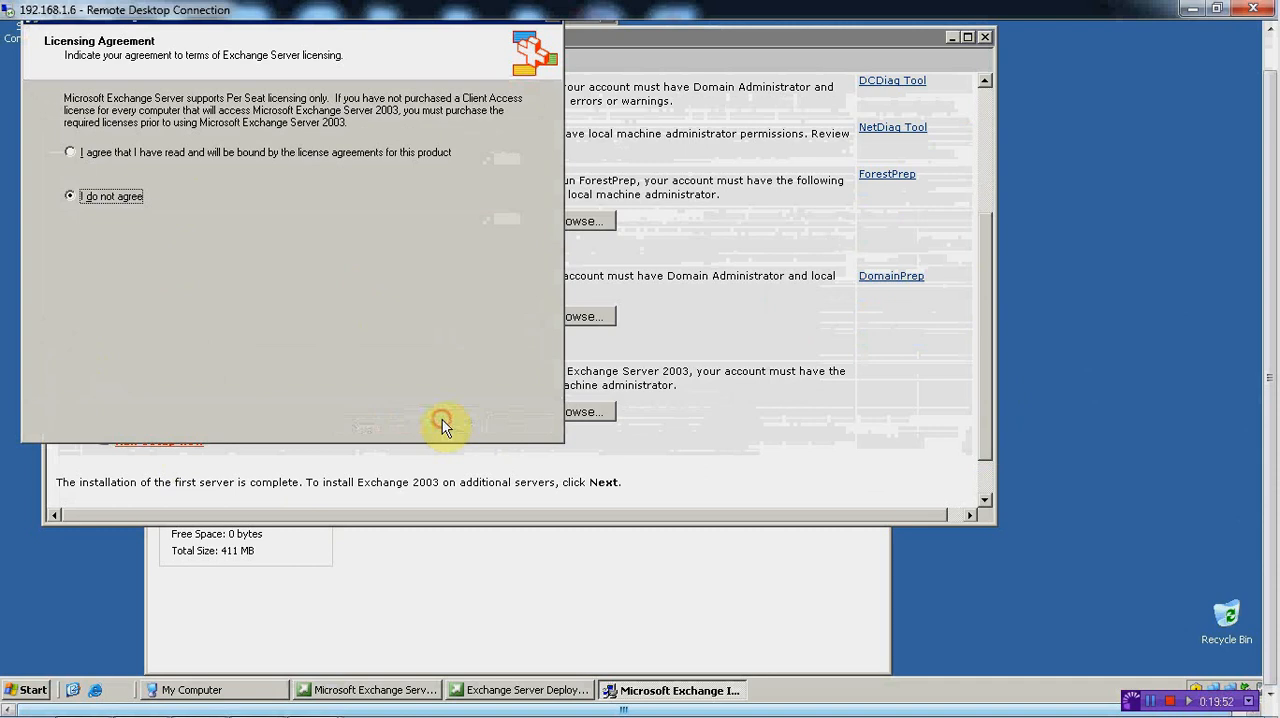
pyautogui.click(90, 155)
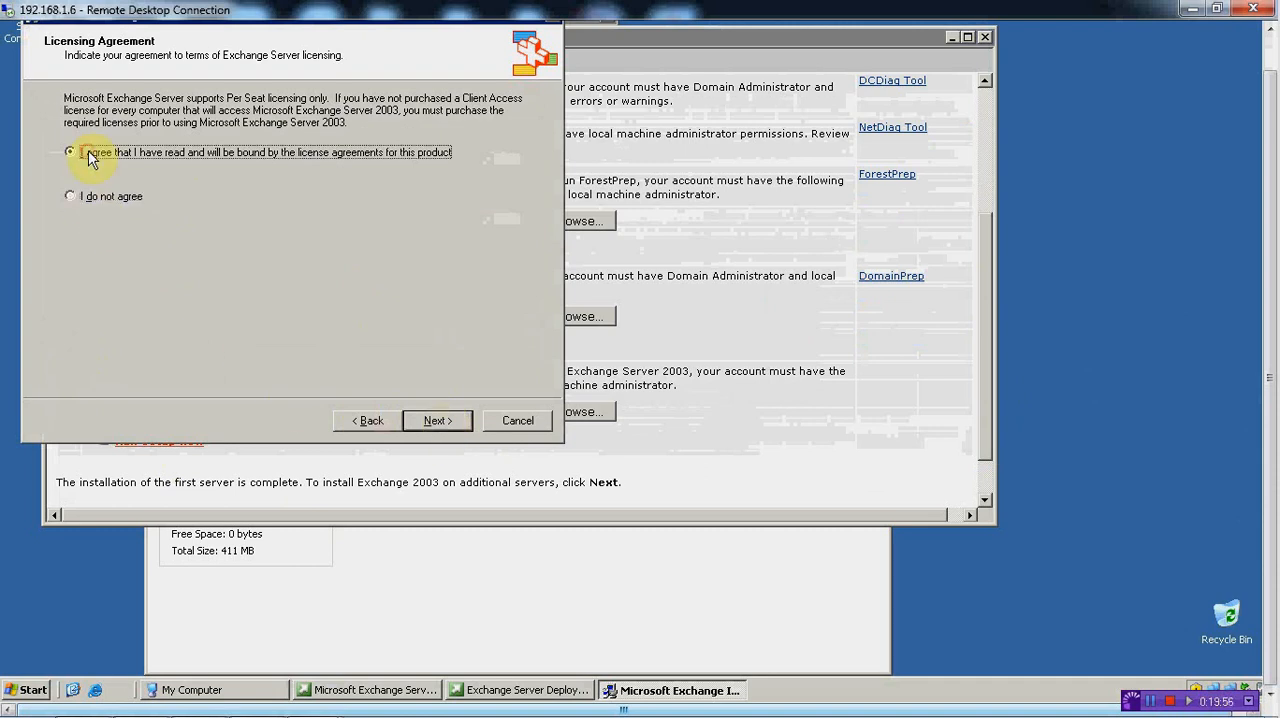
pyautogui.click(440, 420)
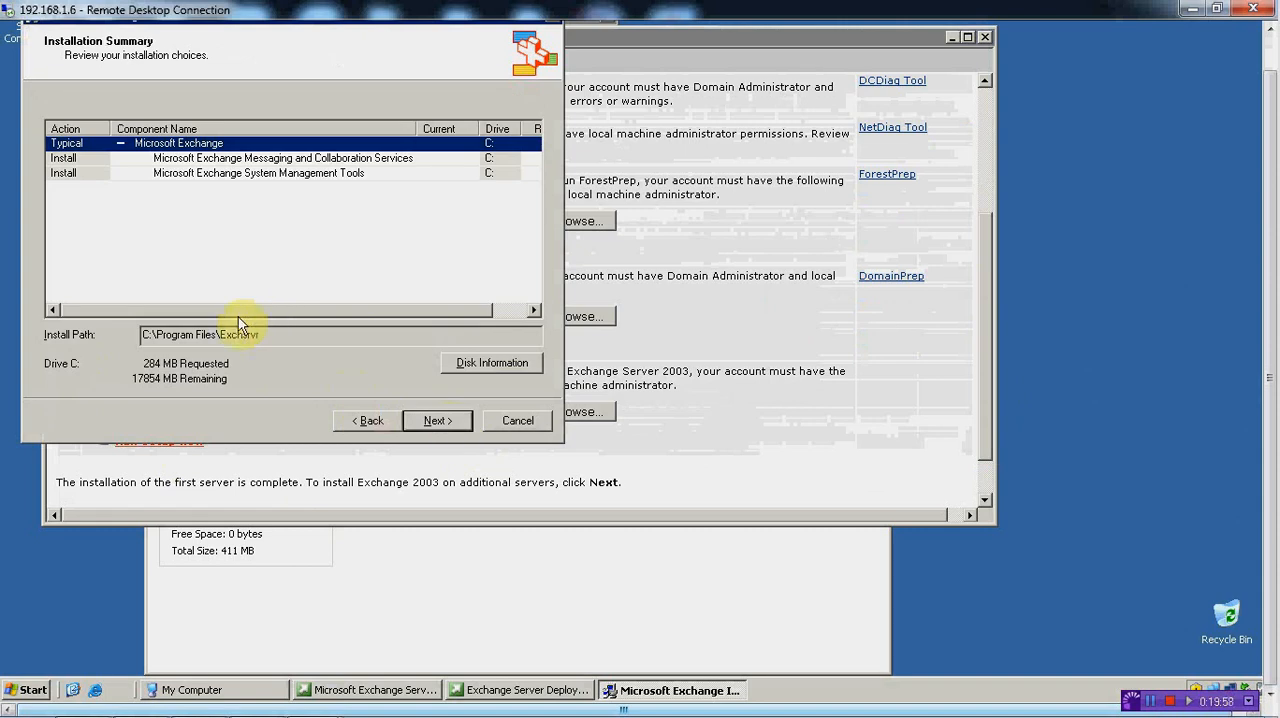
pyautogui.click(434, 421)
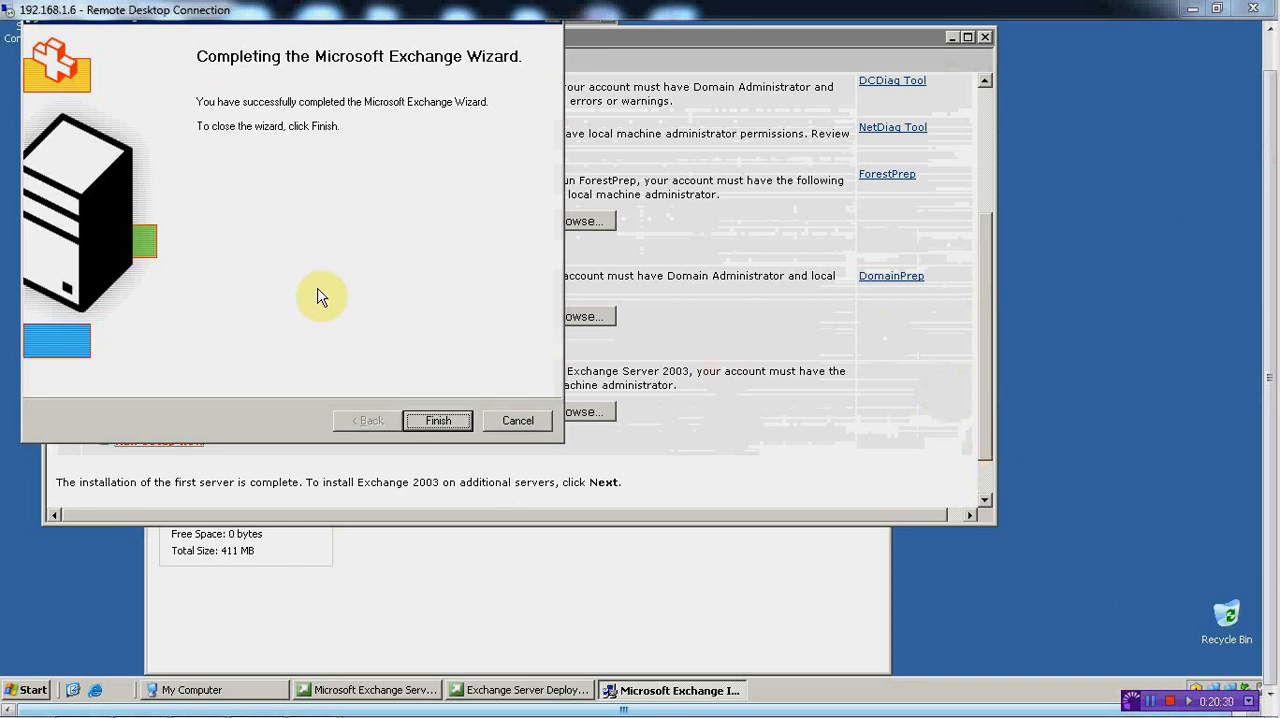
pyautogui.click(442, 421)
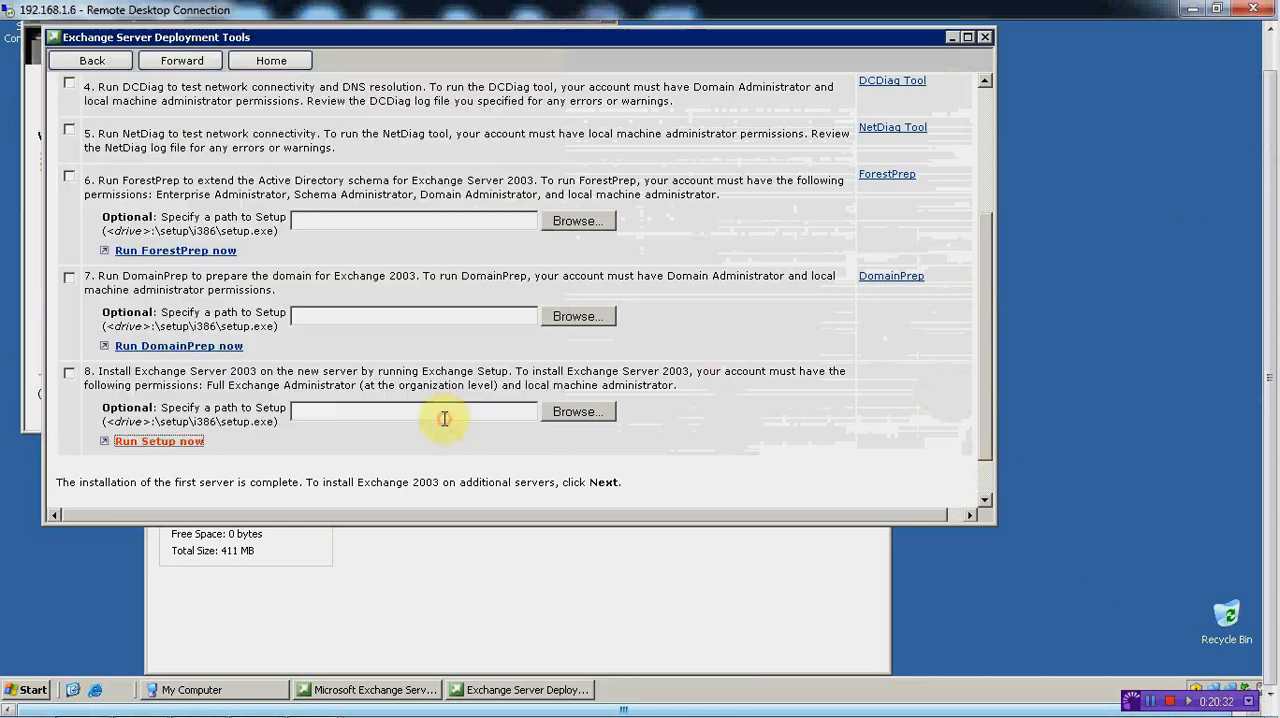
# Open a new Remote Desktop connection to server 192.168.1.7
pyautogui.moveTo(470, 708)
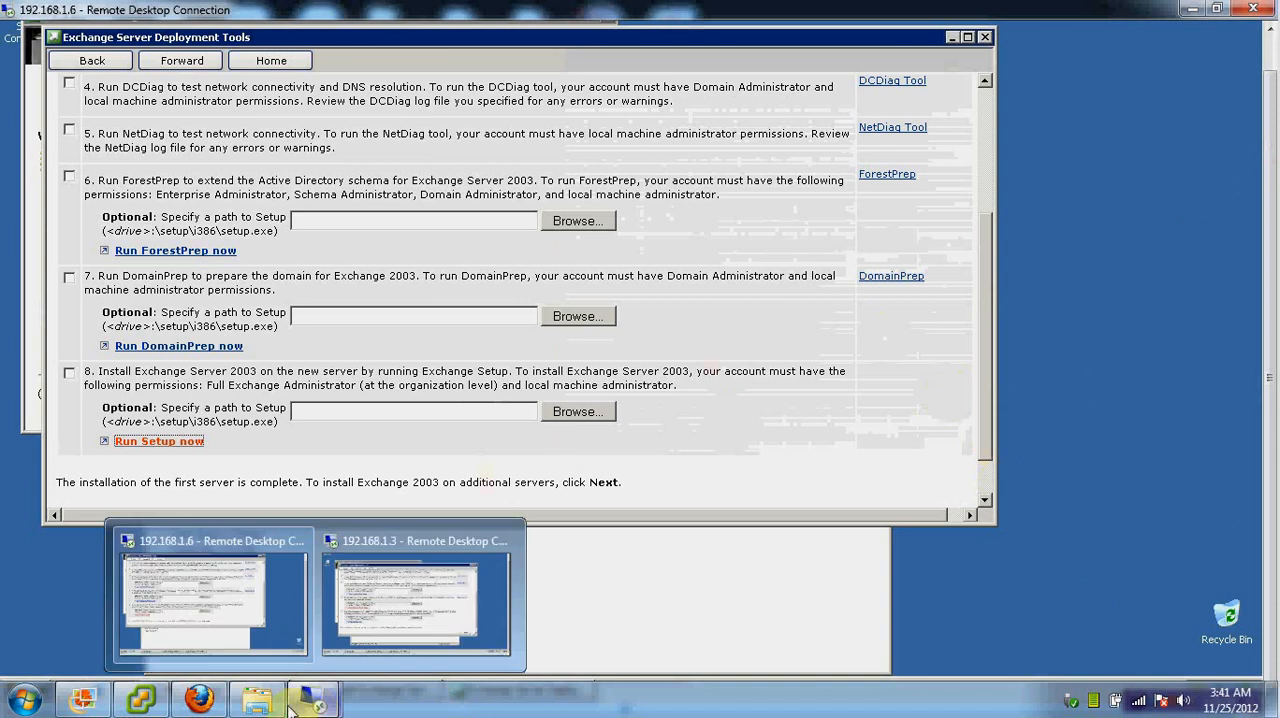
pyautogui.click(5, 706)
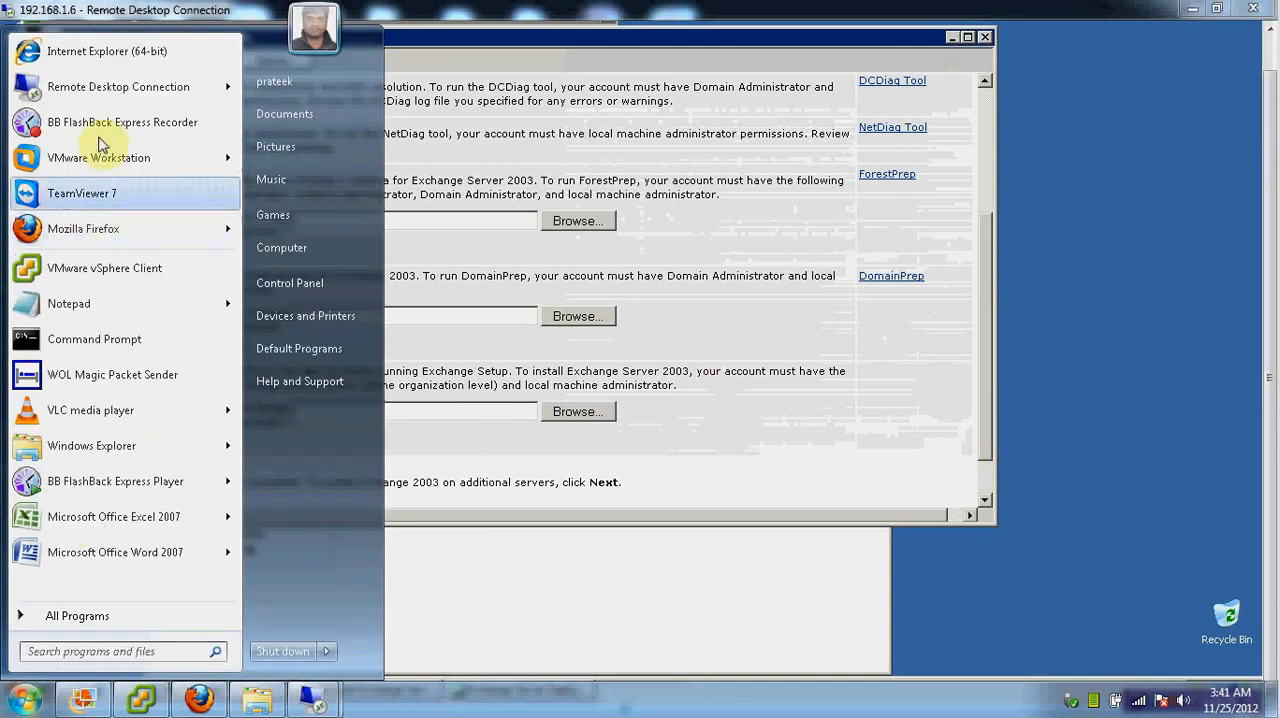
pyautogui.moveTo(110, 92)
pyautogui.click(305, 111)
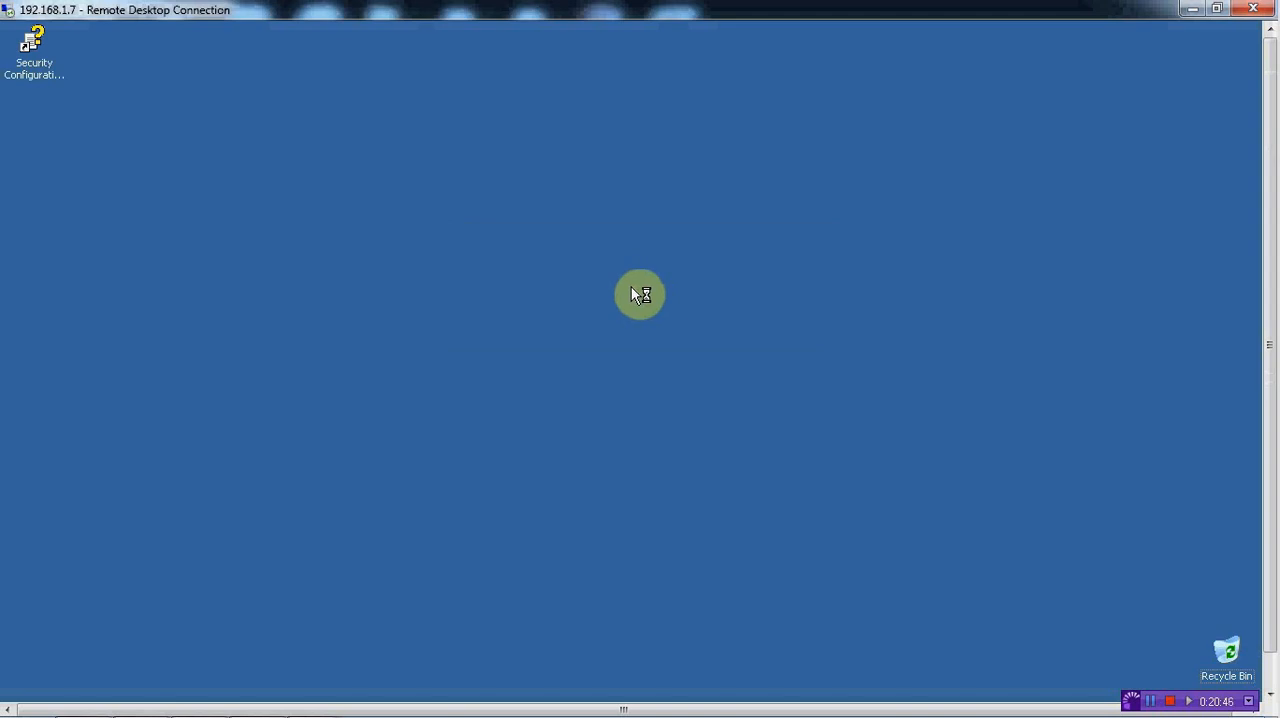
pyautogui.moveTo(1271, 651); pyautogui.dragTo(1271, 687)
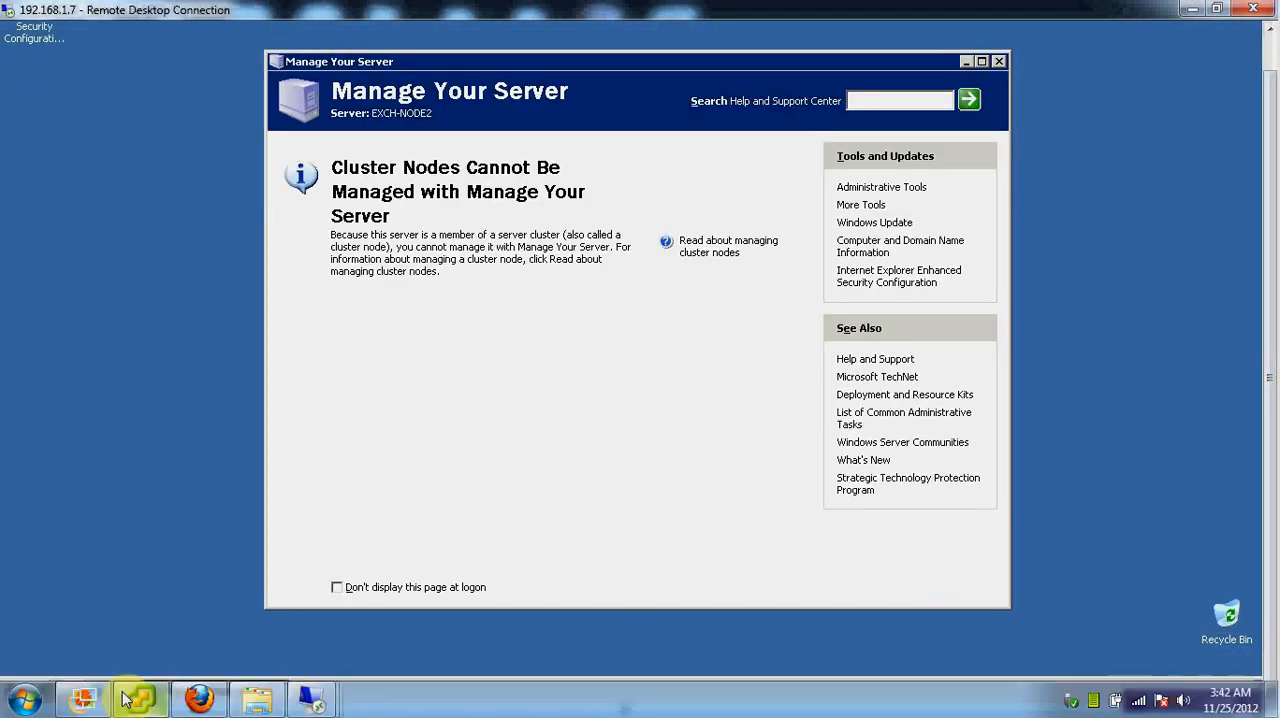
# Switch to the vSphere Client and mount the Exchange 2003 datastore ISO in CD/DVD drive 1 of the Exchange Node 2 virtual machine
pyautogui.click(132, 703)
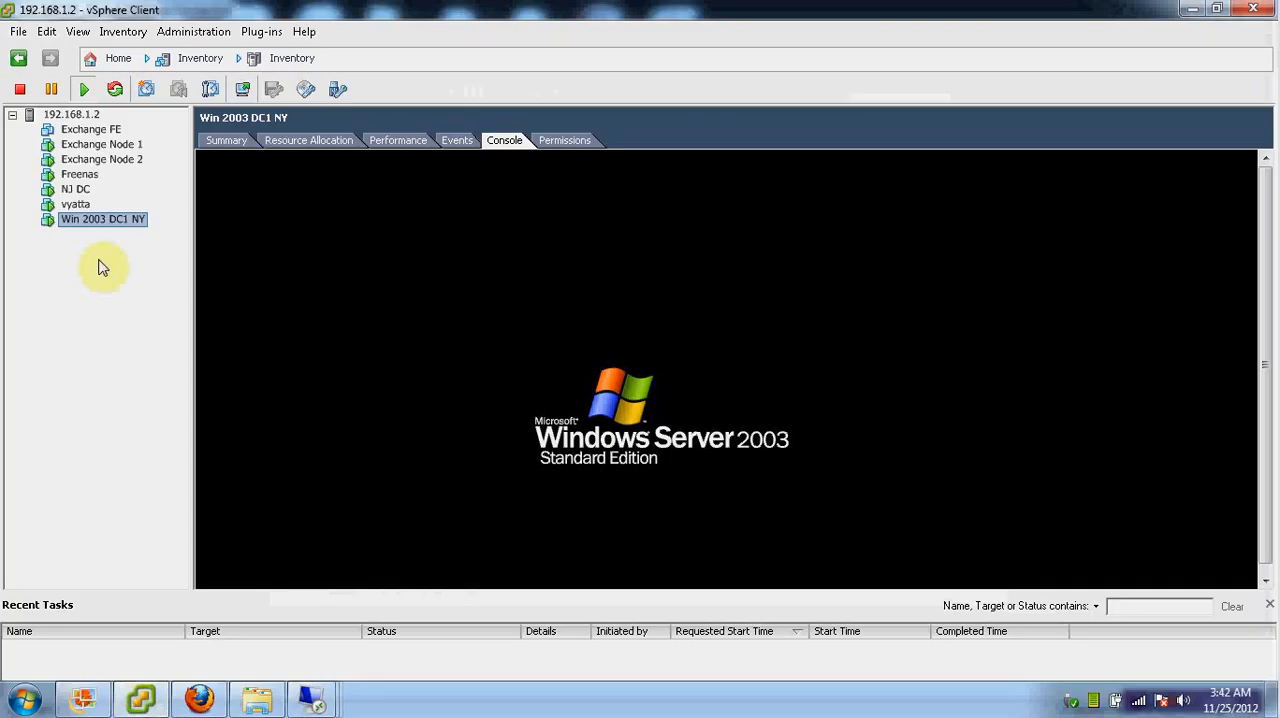
pyautogui.rightClick(96, 164)
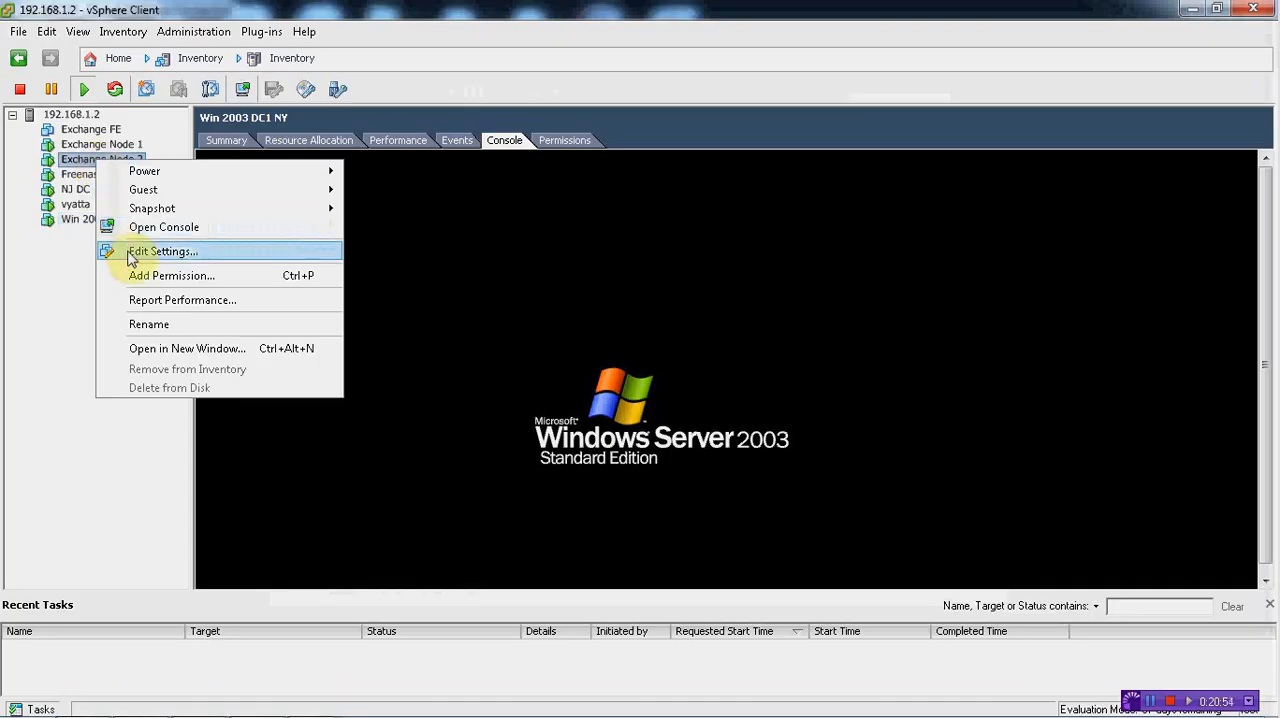
pyautogui.click(127, 250)
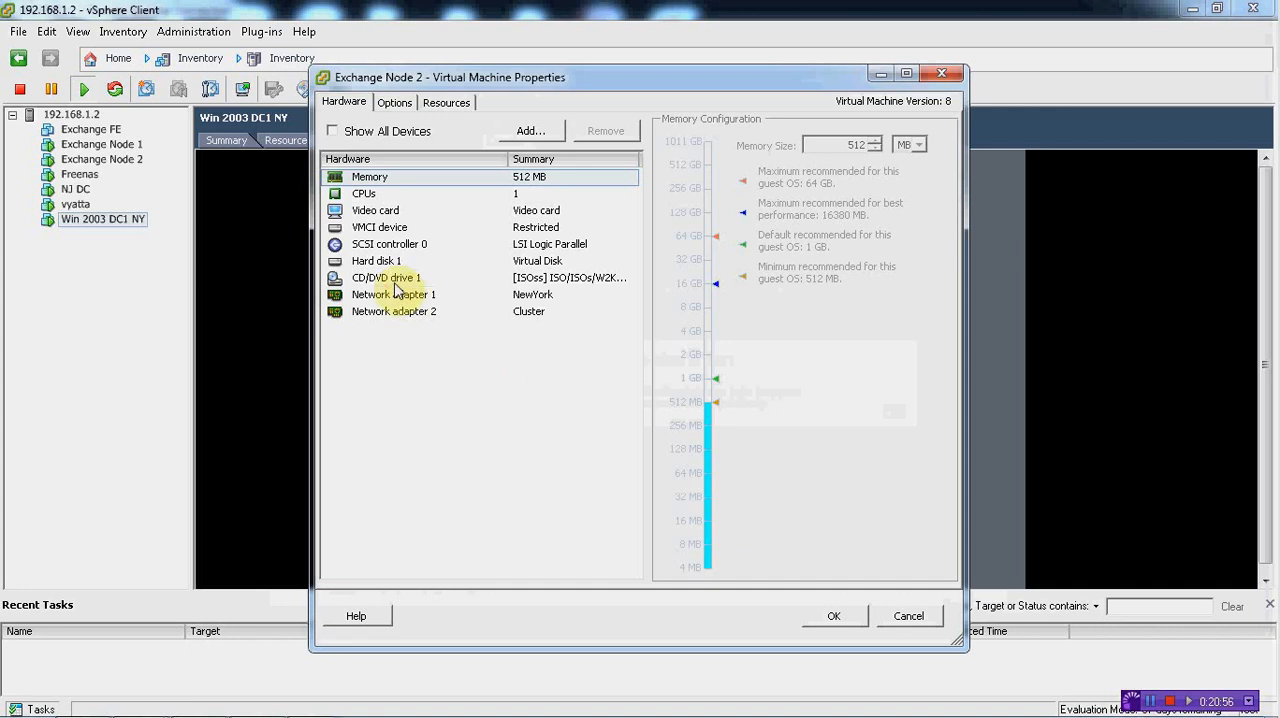
pyautogui.click(393, 281)
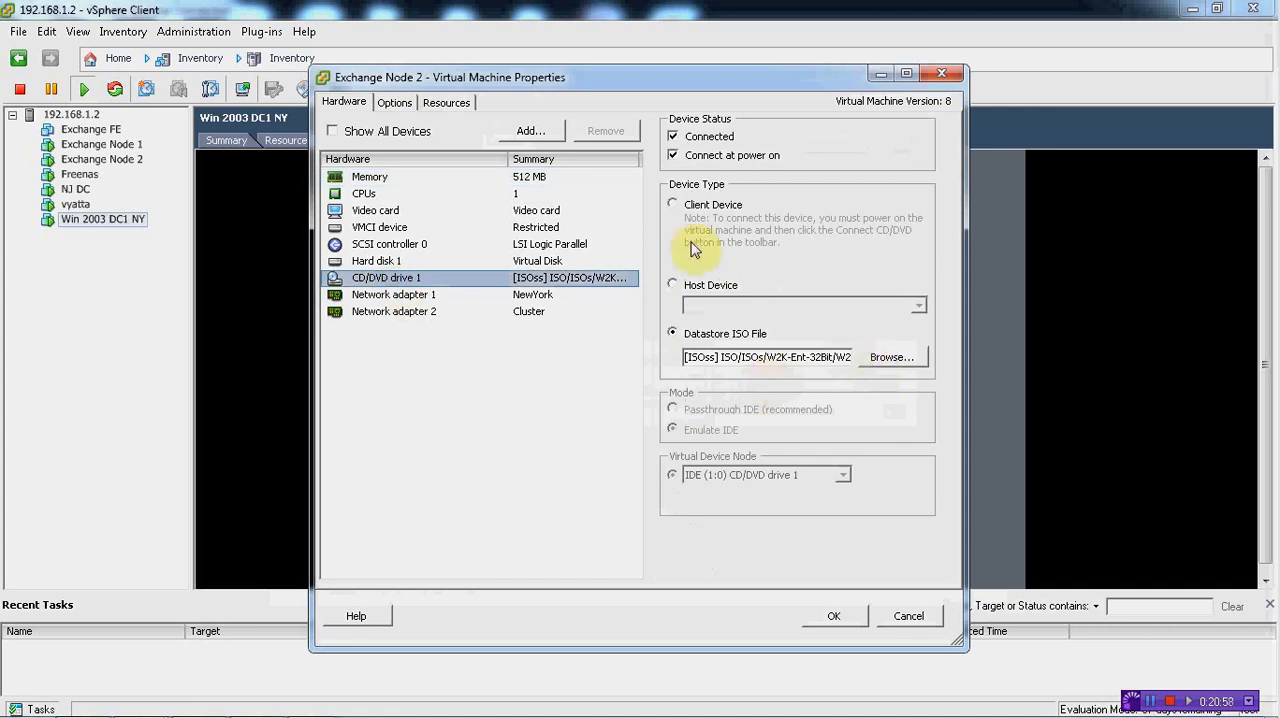
pyautogui.click(891, 357)
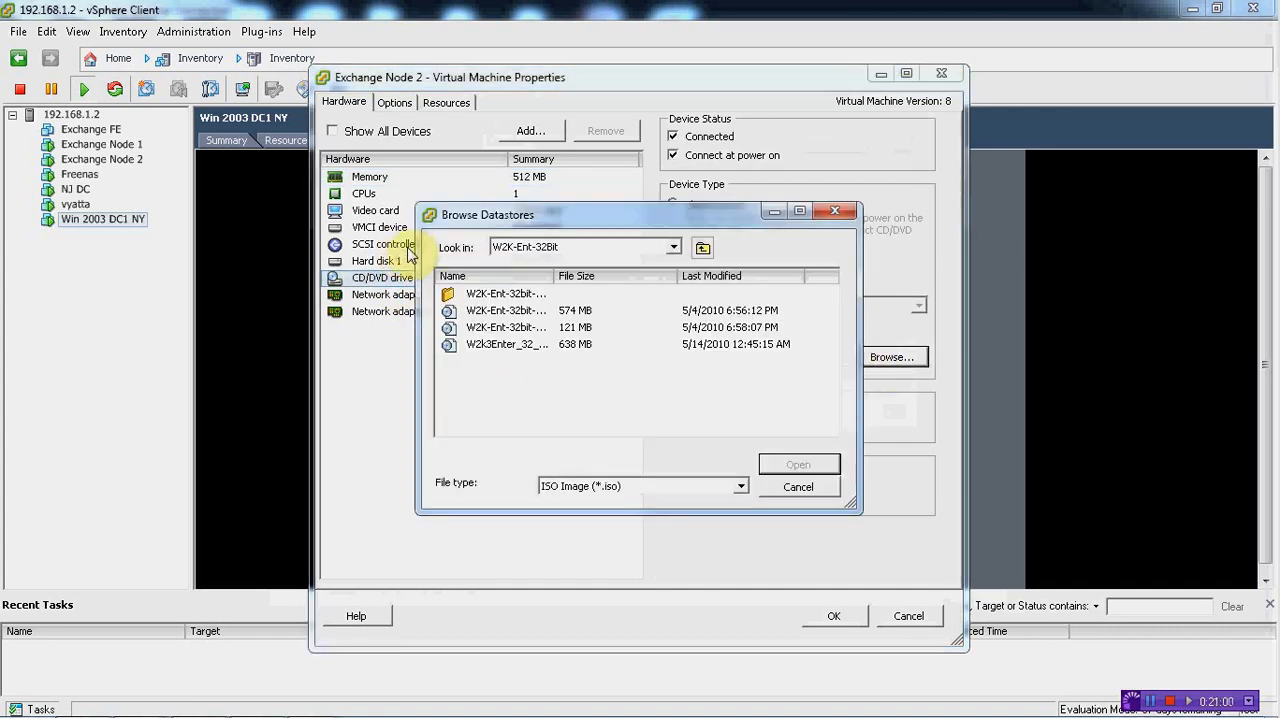
pyautogui.click(702, 247)
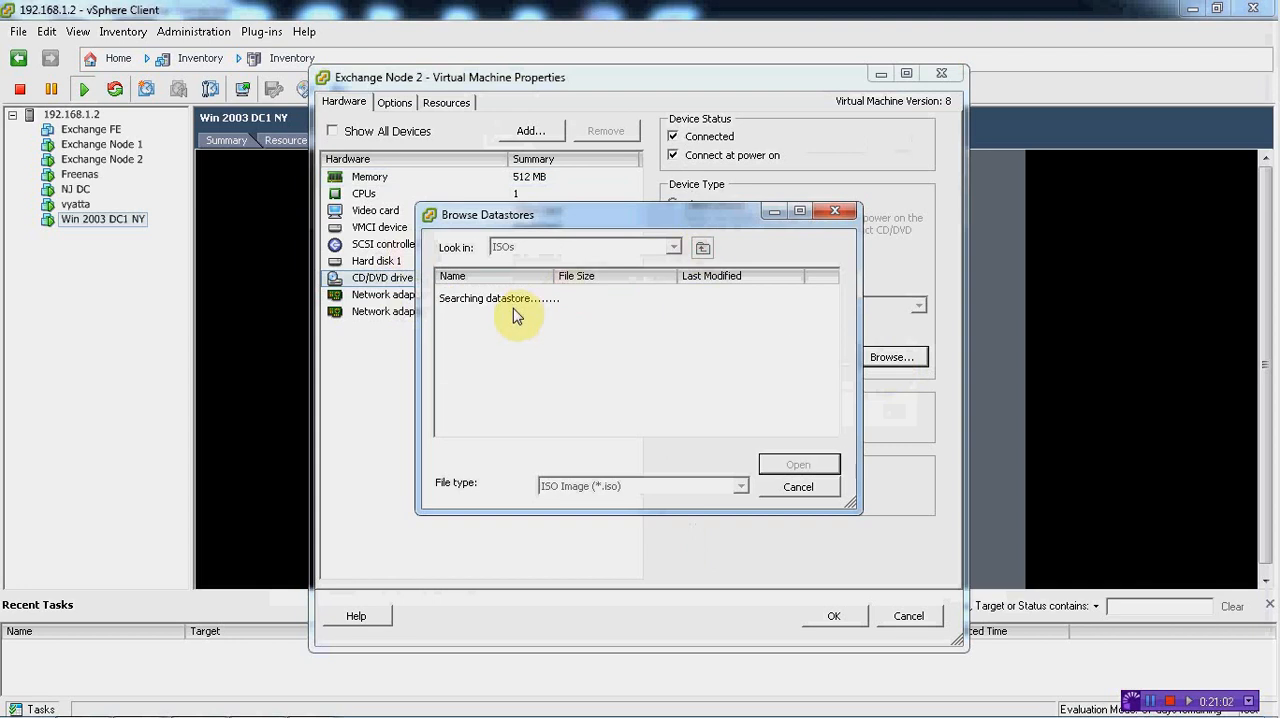
pyautogui.doubleClick(514, 326)
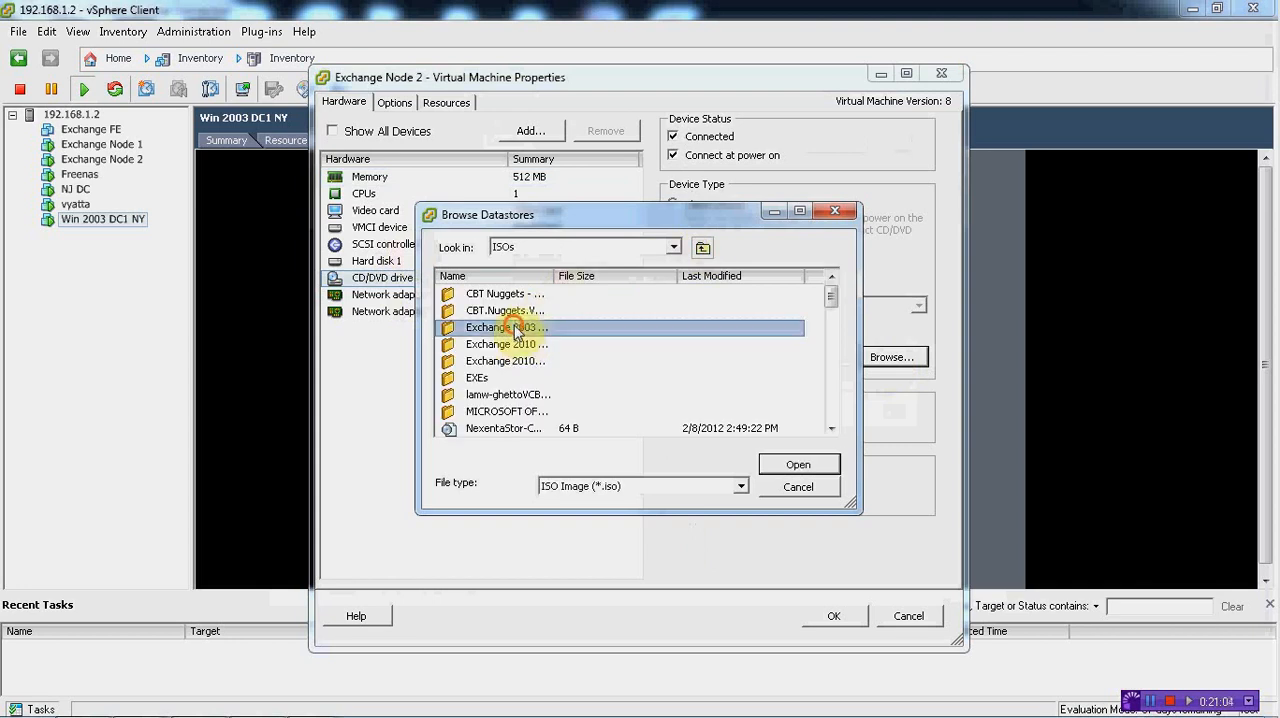
pyautogui.doubleClick(512, 300)
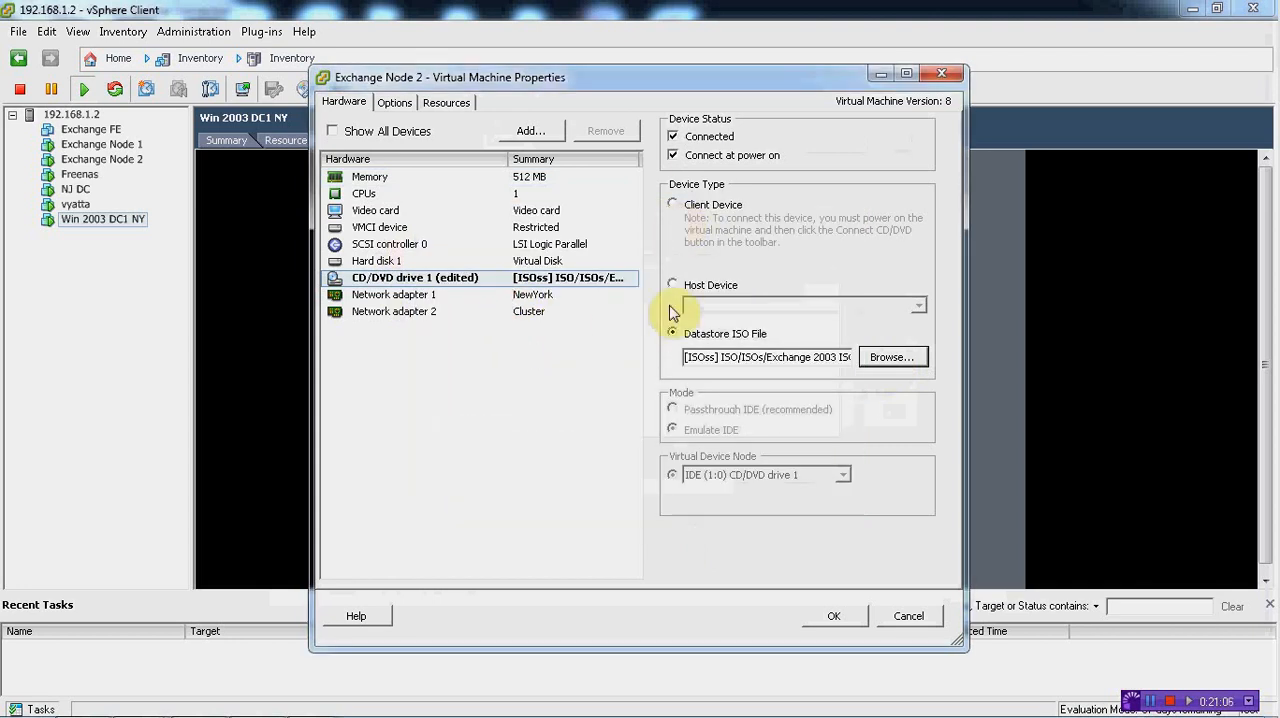
pyautogui.click(833, 615)
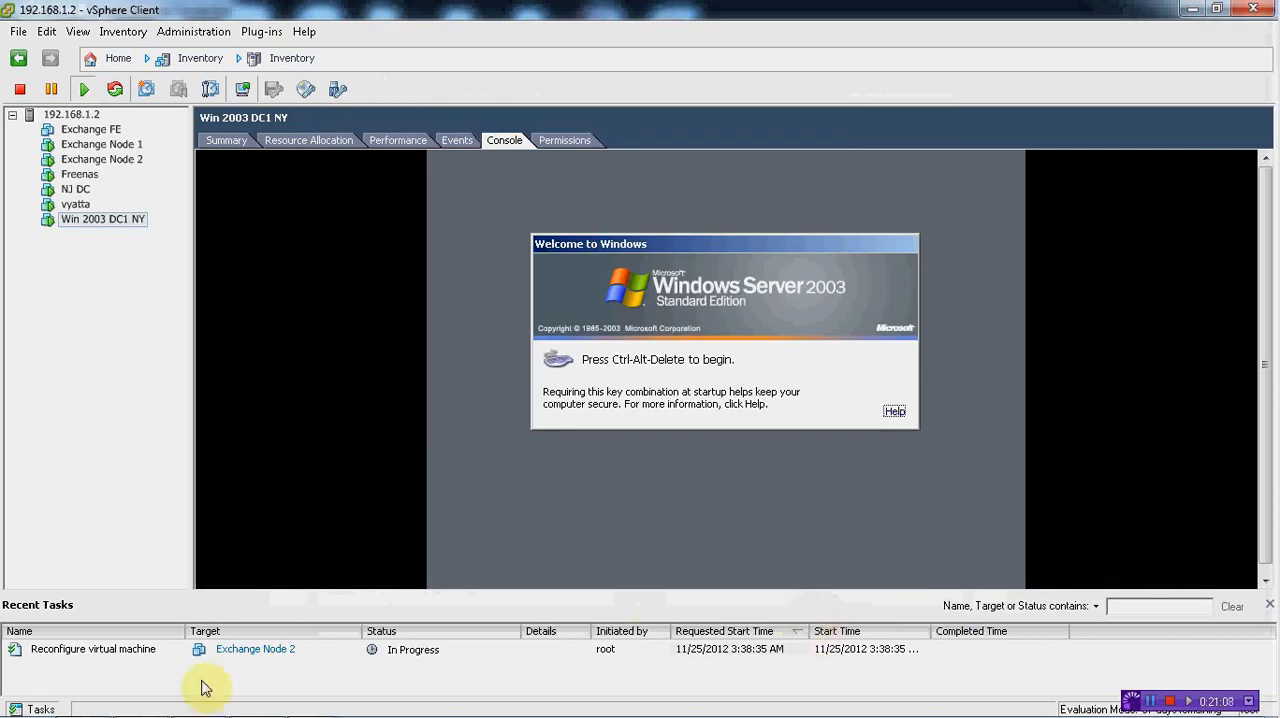
# Return to the 192.168.1.7 remote session, launch the Exchange CD from drive D:, and open the Exchange Deployment Tools
pyautogui.moveTo(312, 700)
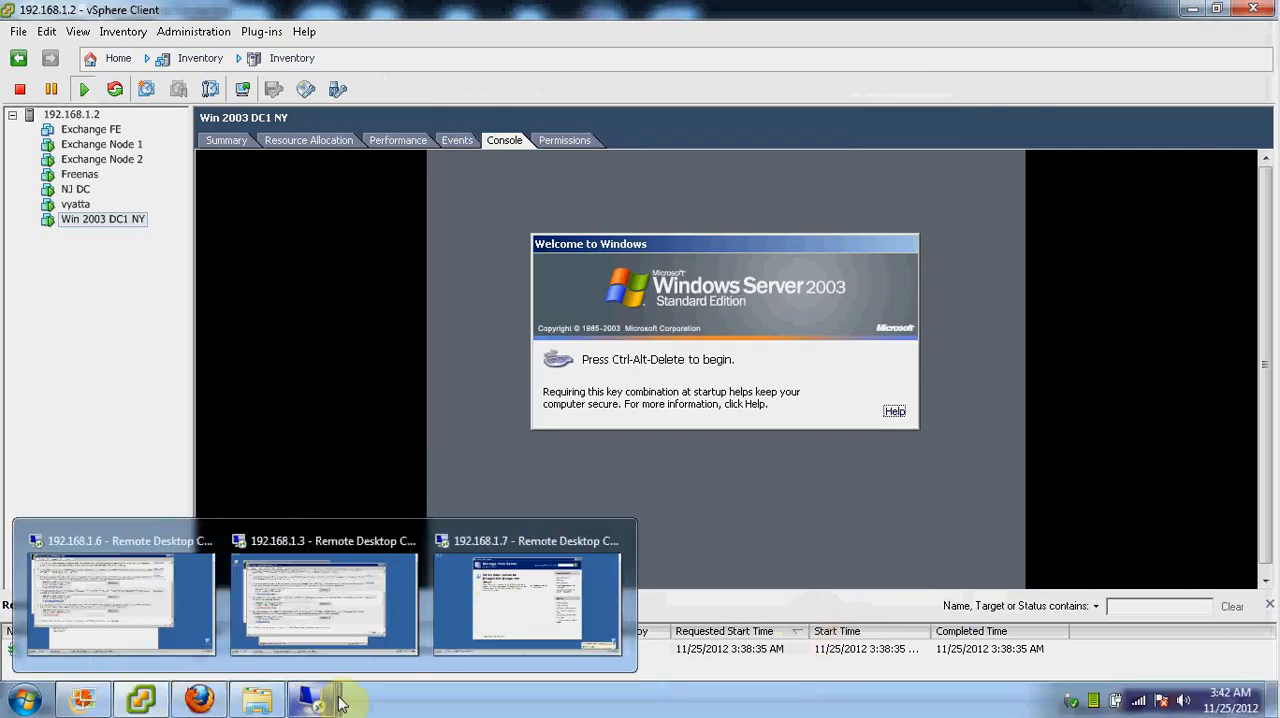
pyautogui.click(490, 600)
pyautogui.click(28, 690)
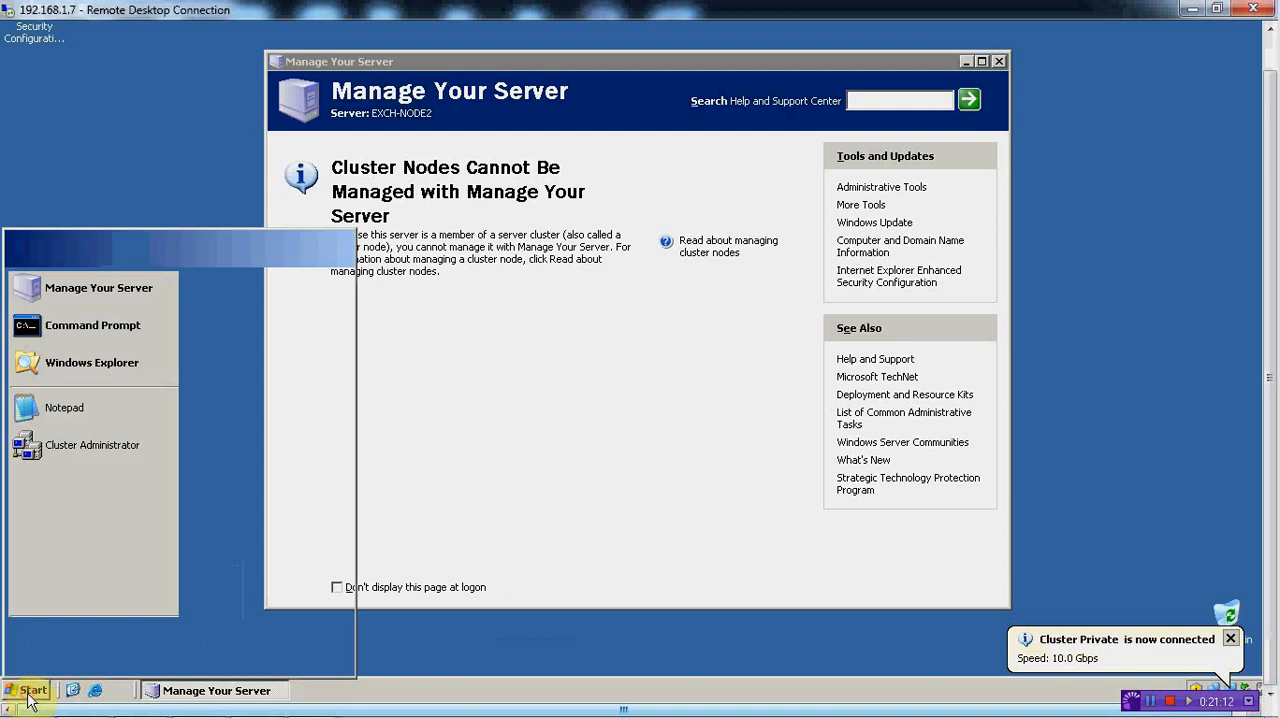
pyautogui.click(253, 284)
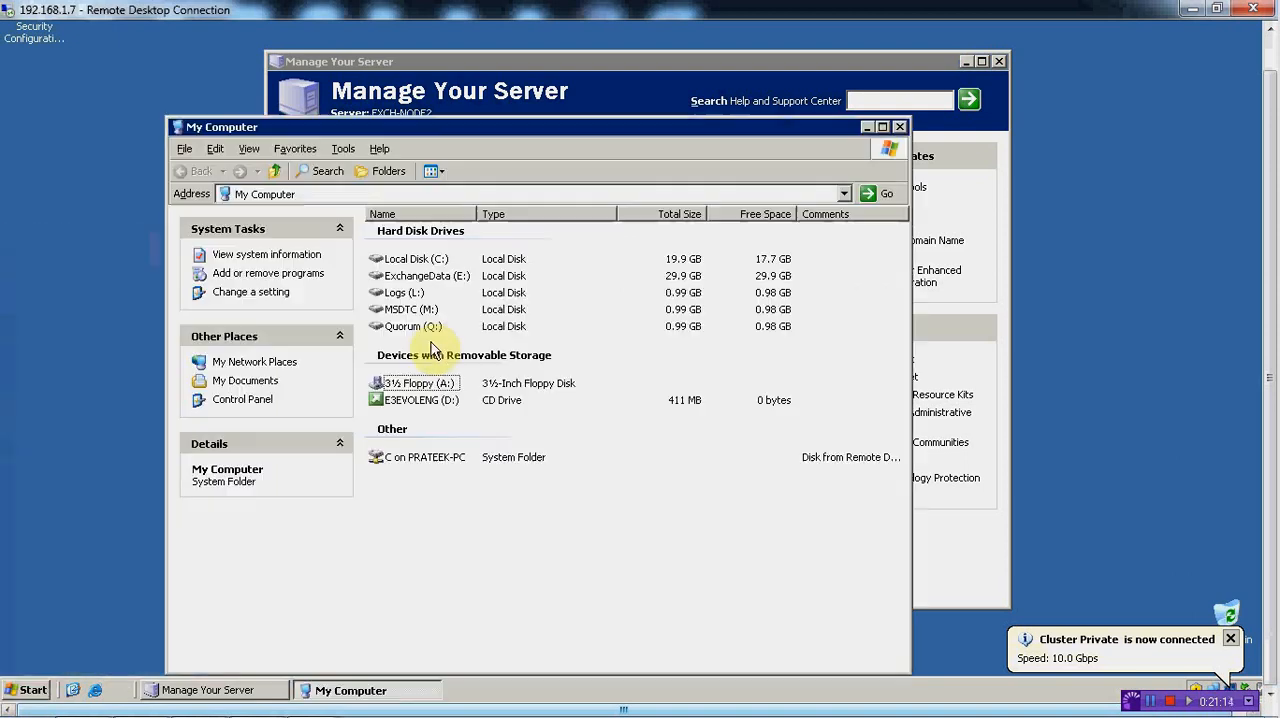
pyautogui.click(425, 400)
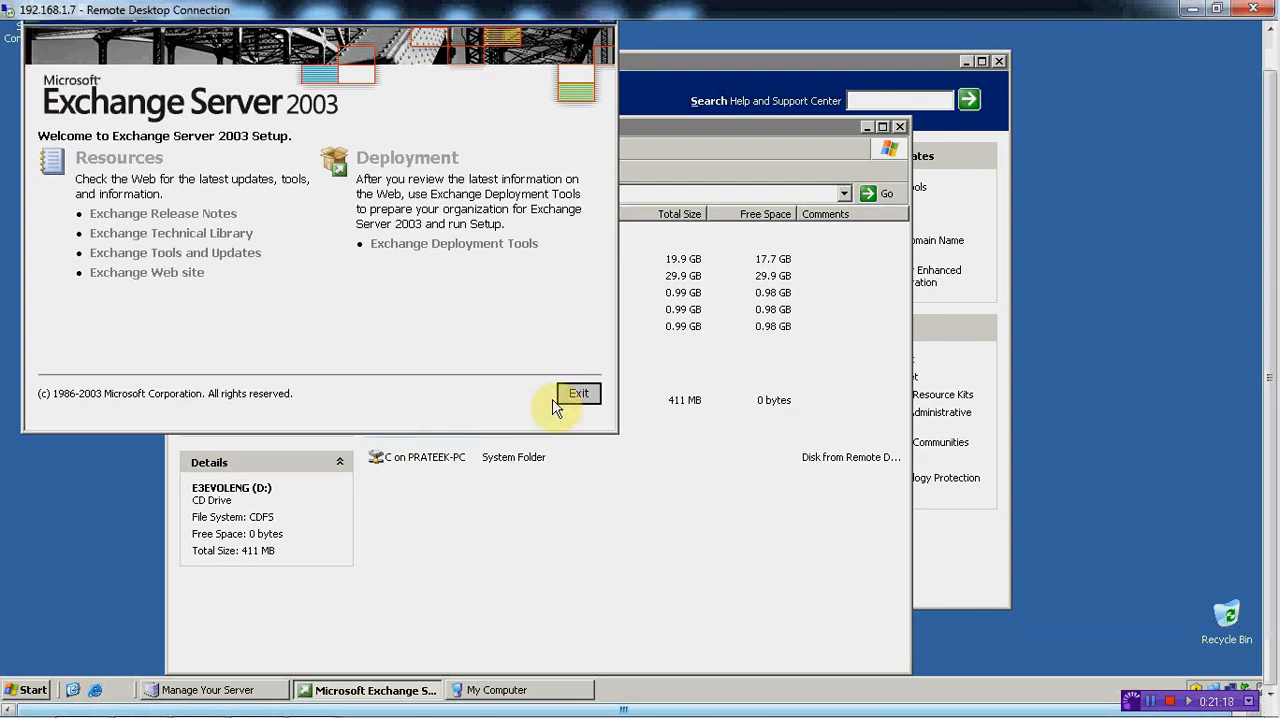
pyautogui.click(447, 246)
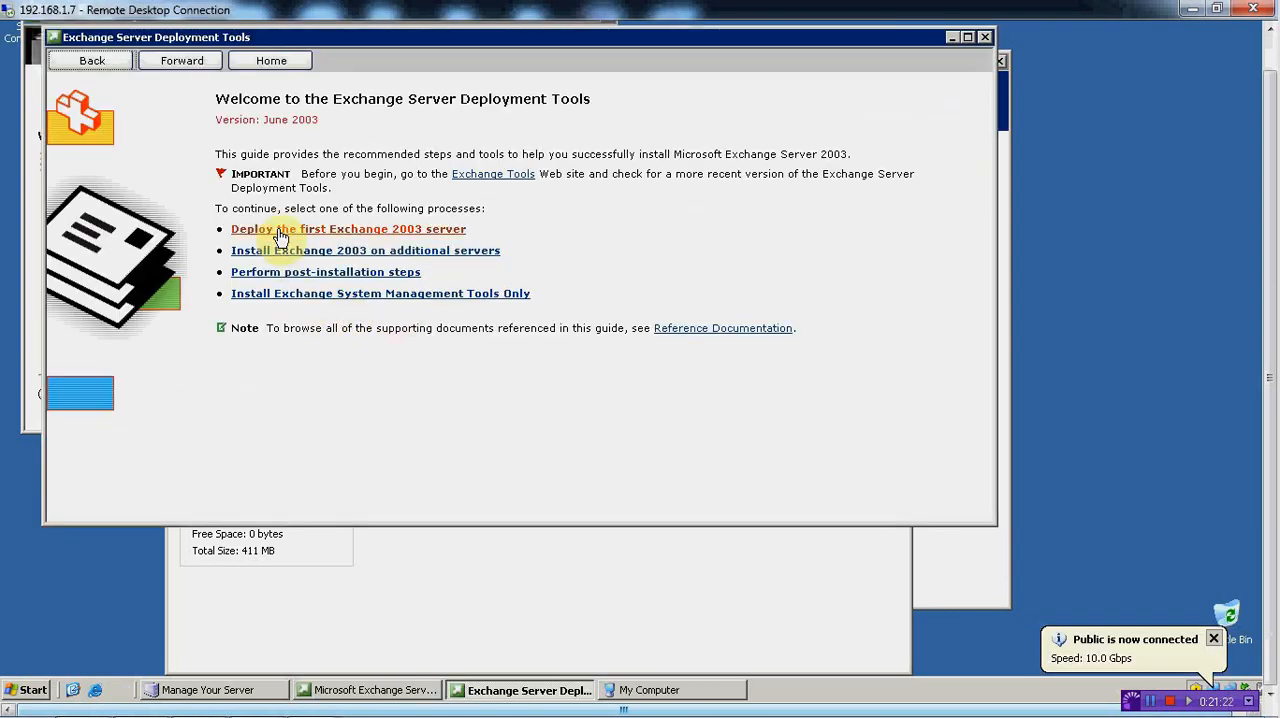
# Run Exchange Setup from the process for installing Exchange 2003 on additional servers, suppressing future compatibility warnings and continuing
pyautogui.click(280, 233)
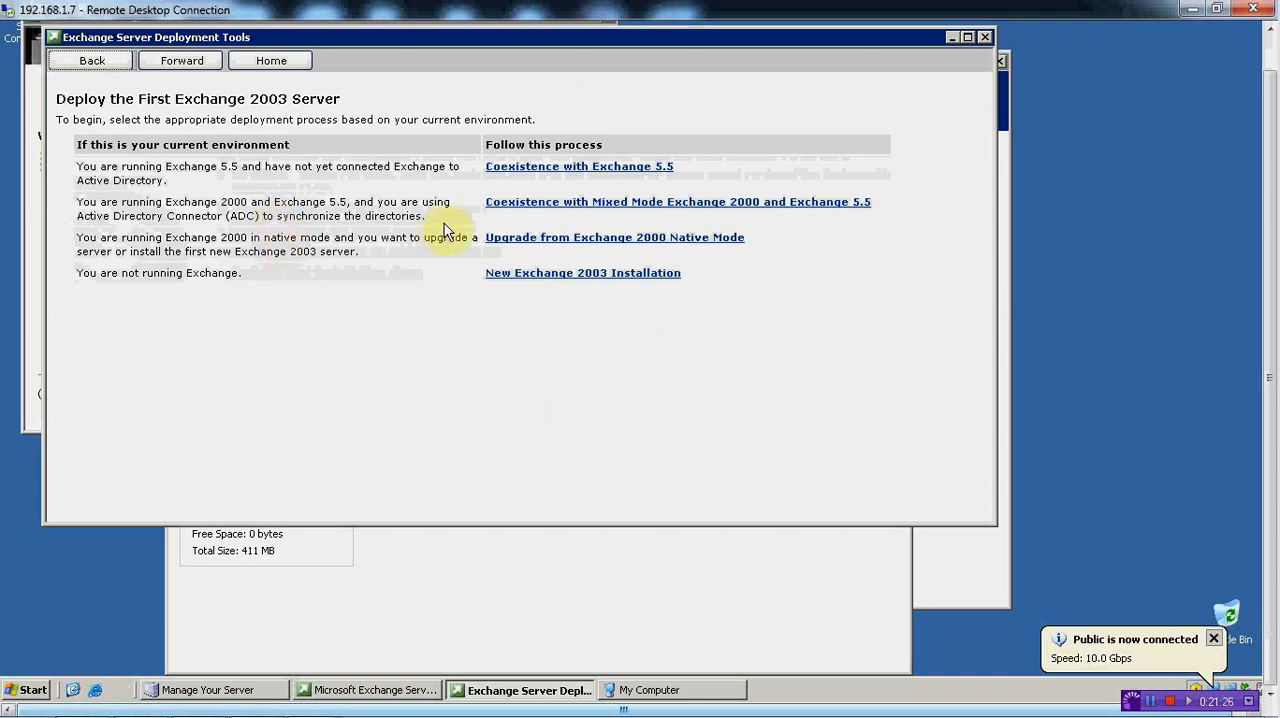
pyautogui.click(92, 61)
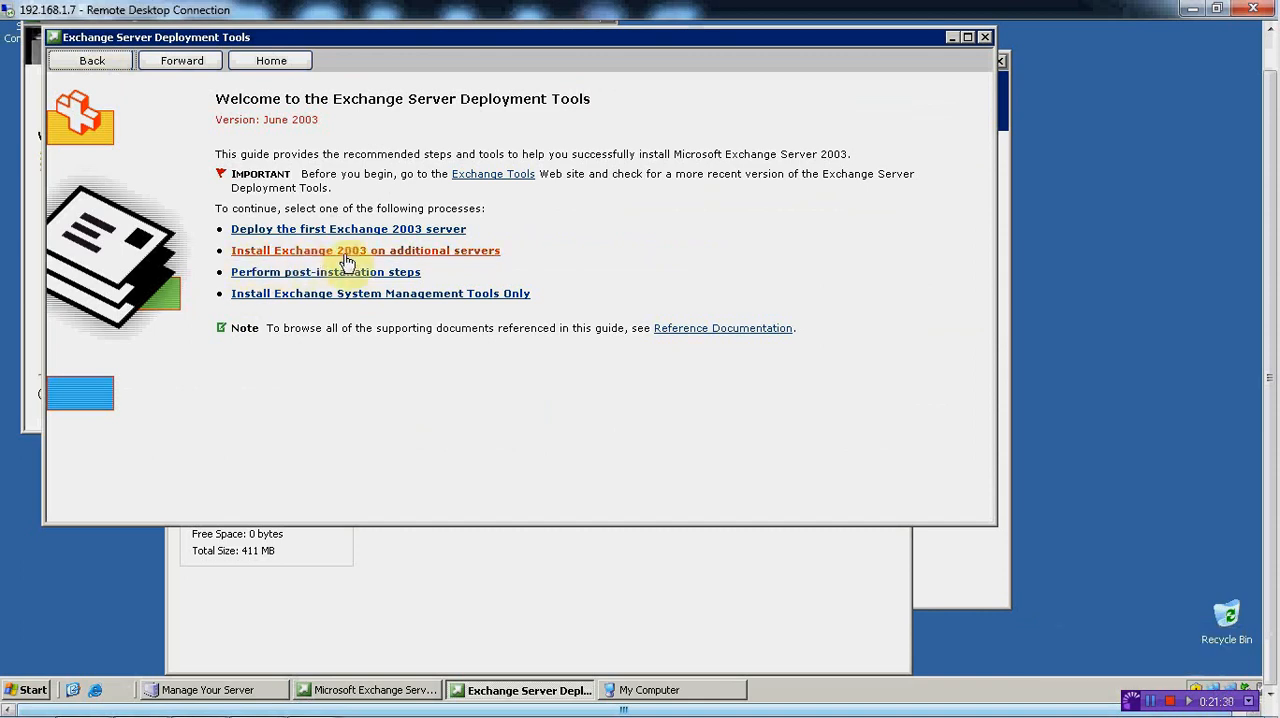
pyautogui.click(440, 256)
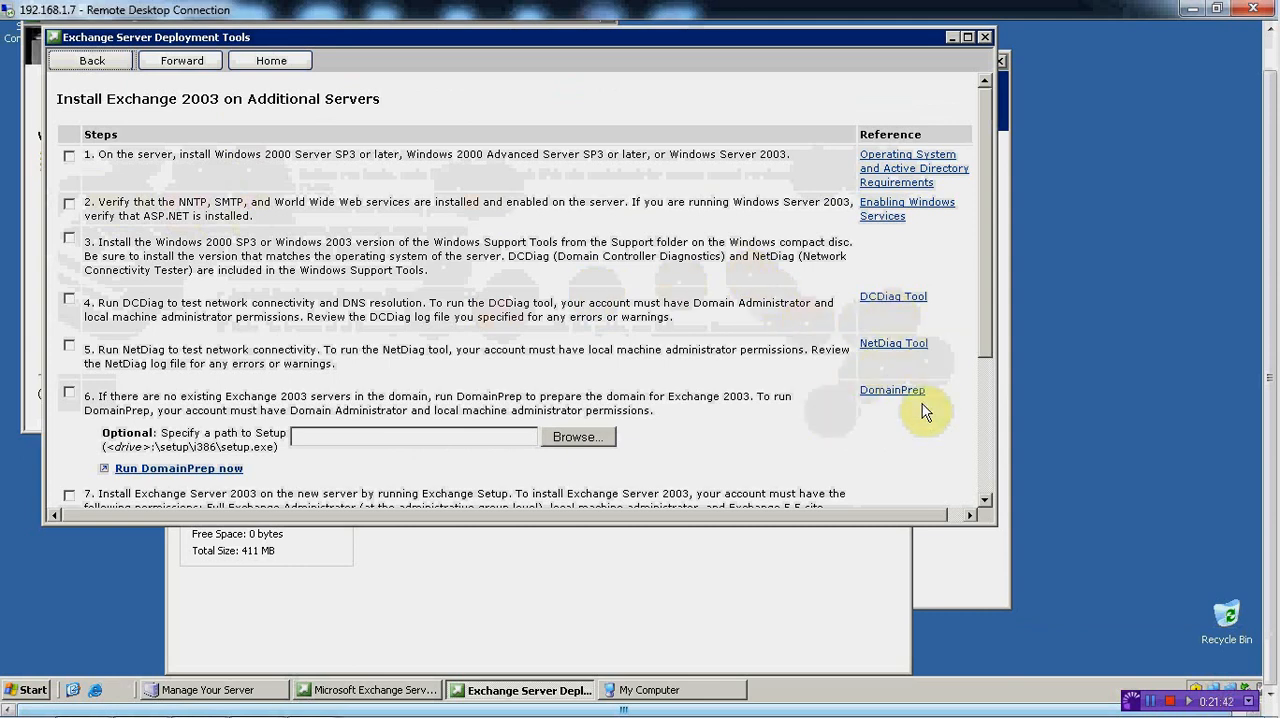
pyautogui.moveTo(982, 357); pyautogui.dragTo(995, 494)
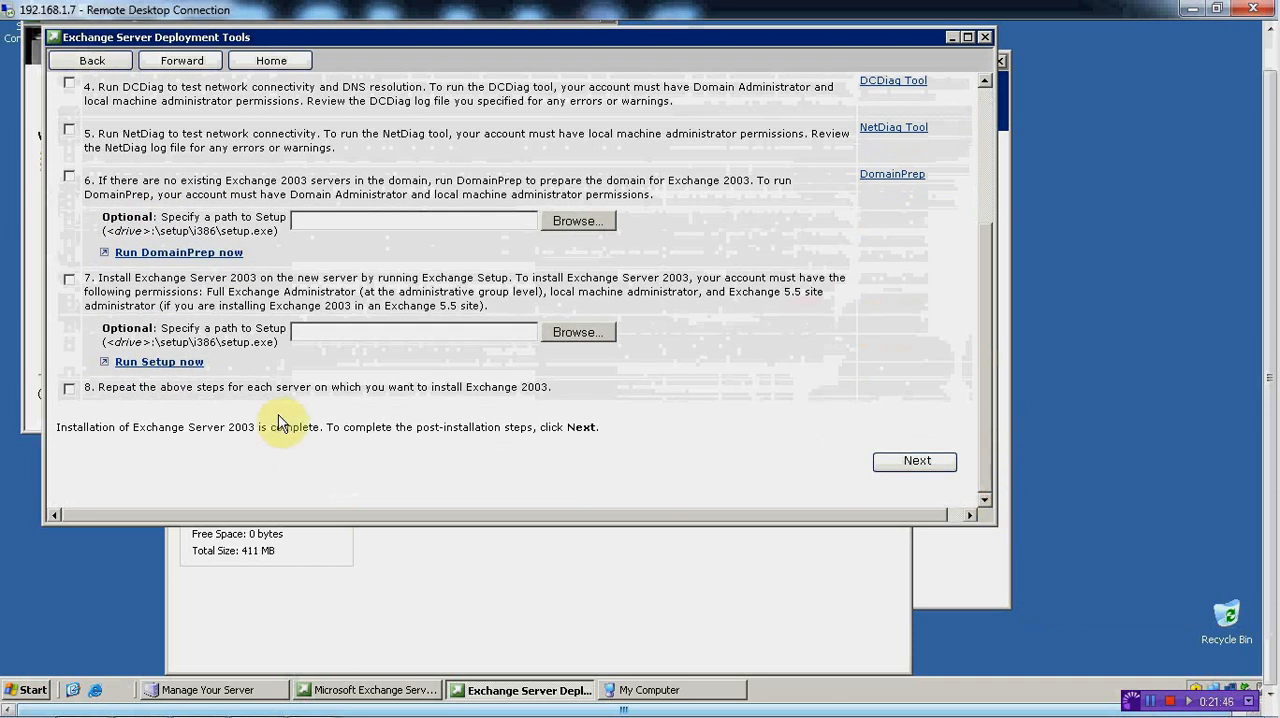
pyautogui.click(166, 366)
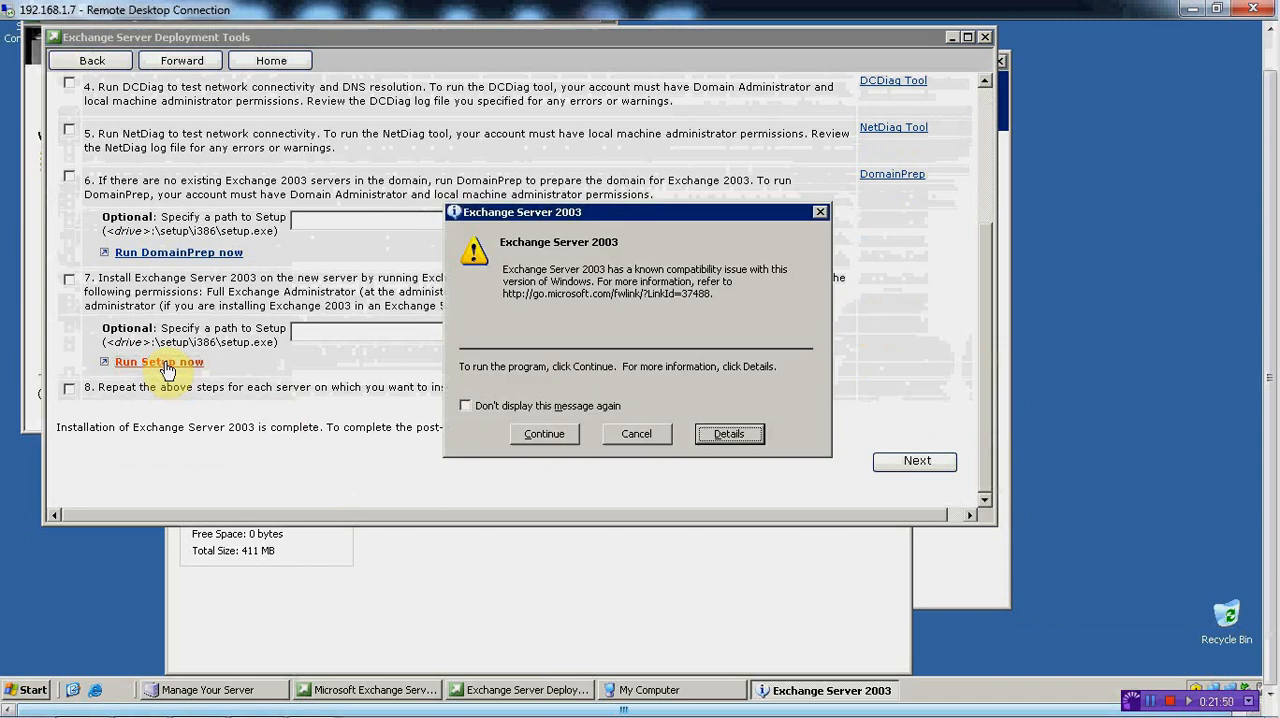
pyautogui.click(466, 406)
pyautogui.click(548, 434)
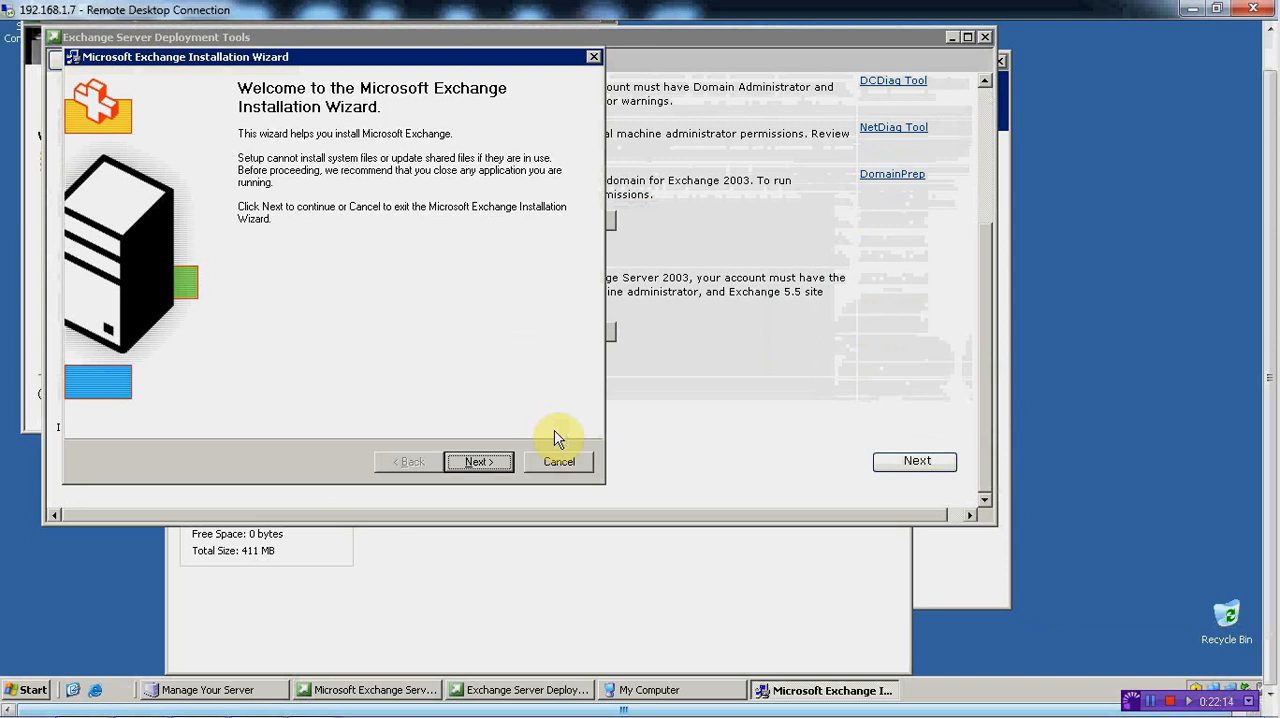
# Accept the license agreement, keep the Typical component selection, agree to the per-seat licensing terms, and run the installation
pyautogui.click(478, 461)
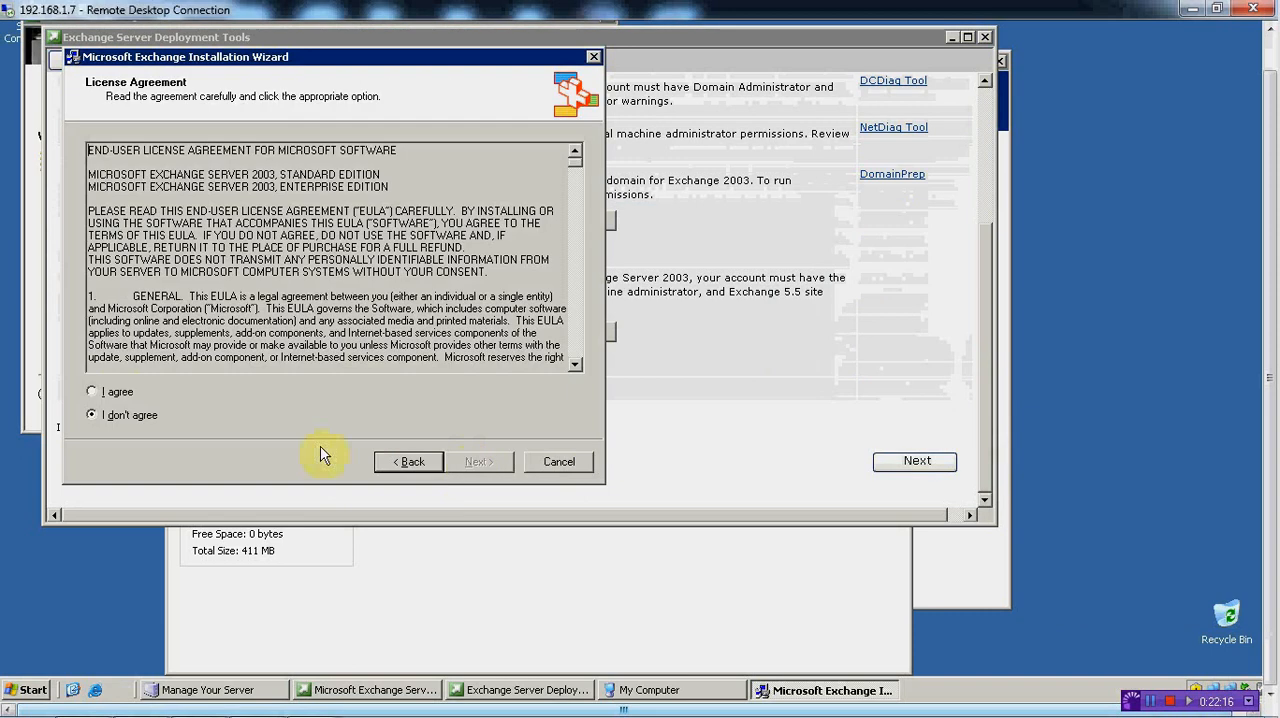
pyautogui.click(116, 390)
pyautogui.click(476, 461)
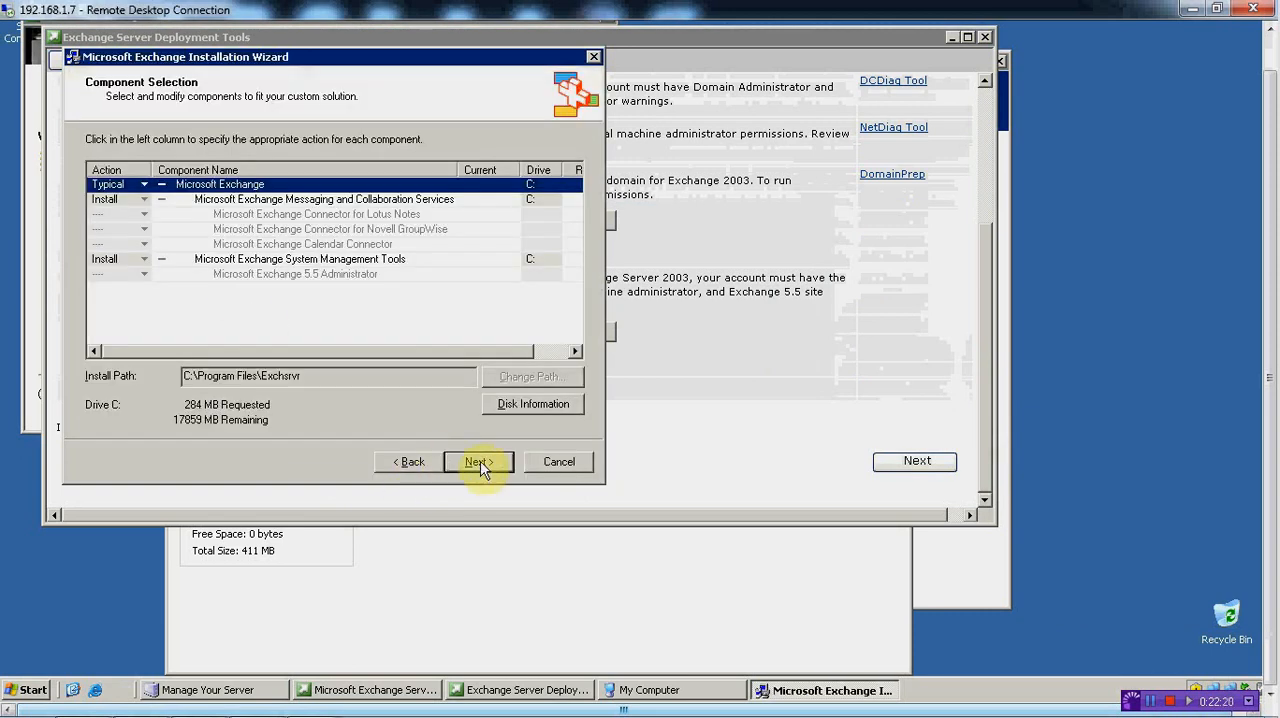
pyautogui.click(478, 462)
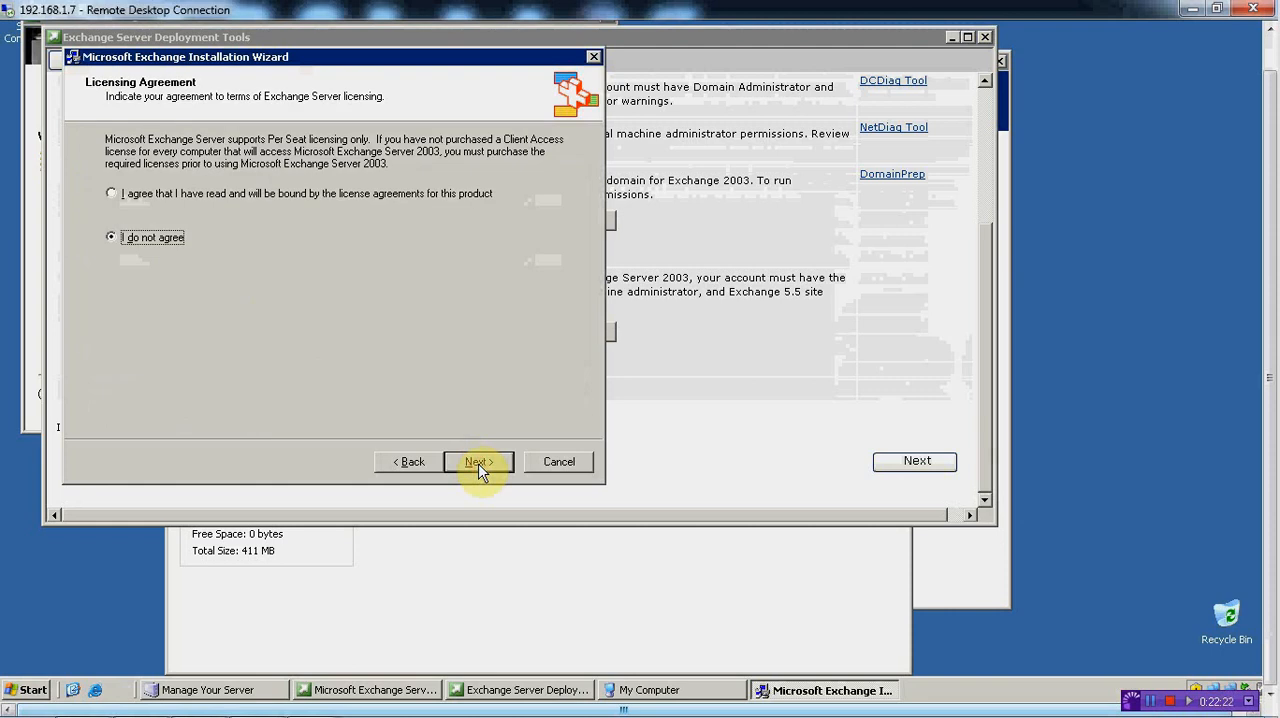
pyautogui.click(237, 195)
pyautogui.click(494, 465)
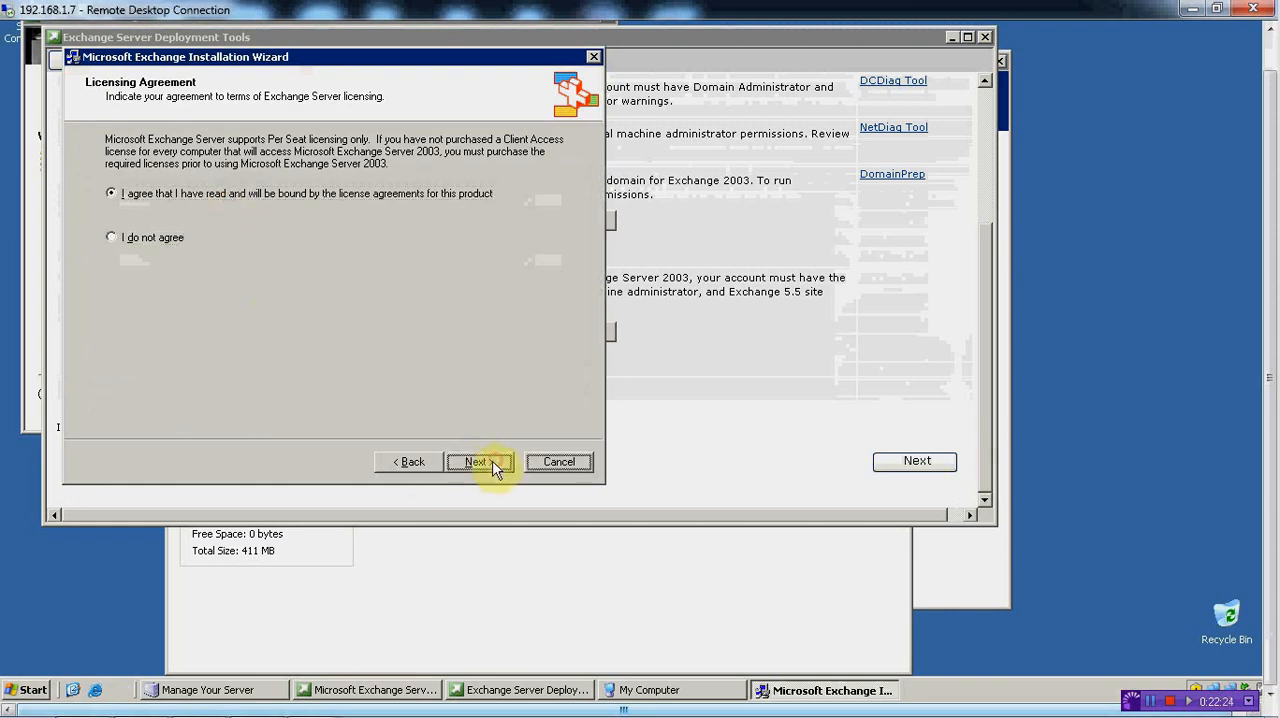
pyautogui.click(481, 468)
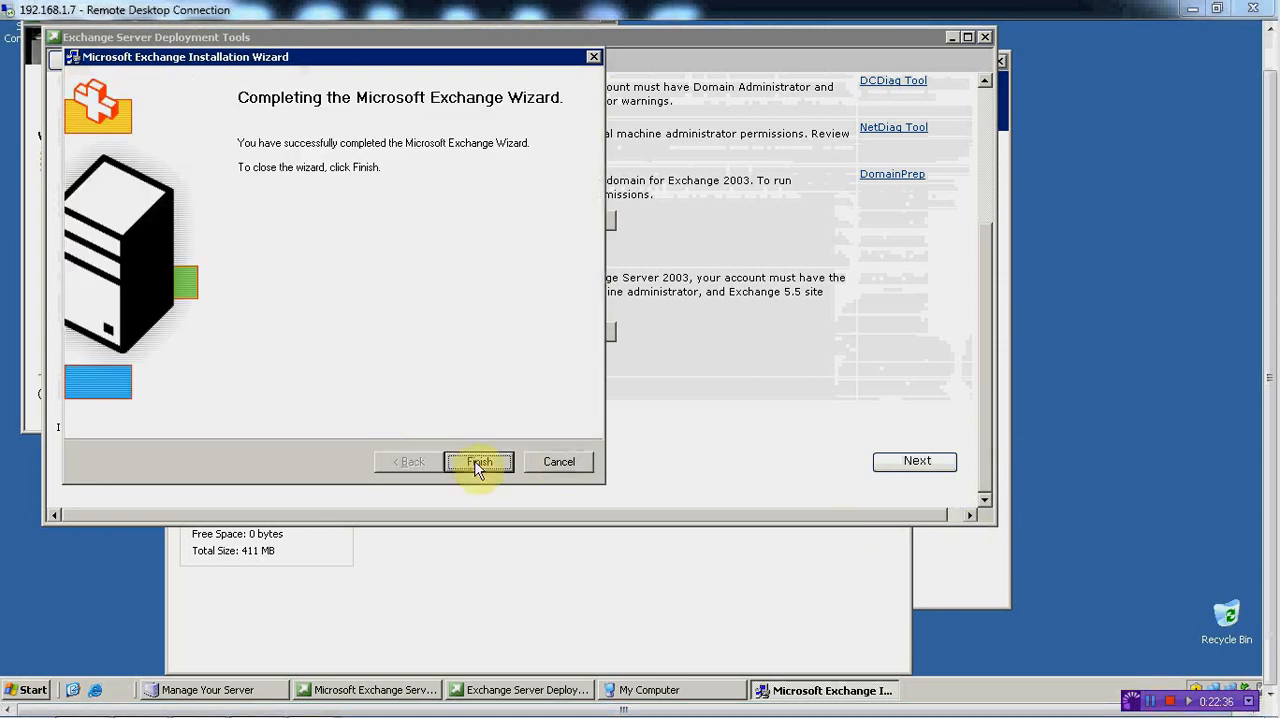
# Finish the installation wizard and close the Exchange Deployment Tools and the Exchange Server 2003 Setup screen
pyautogui.click(478, 463)
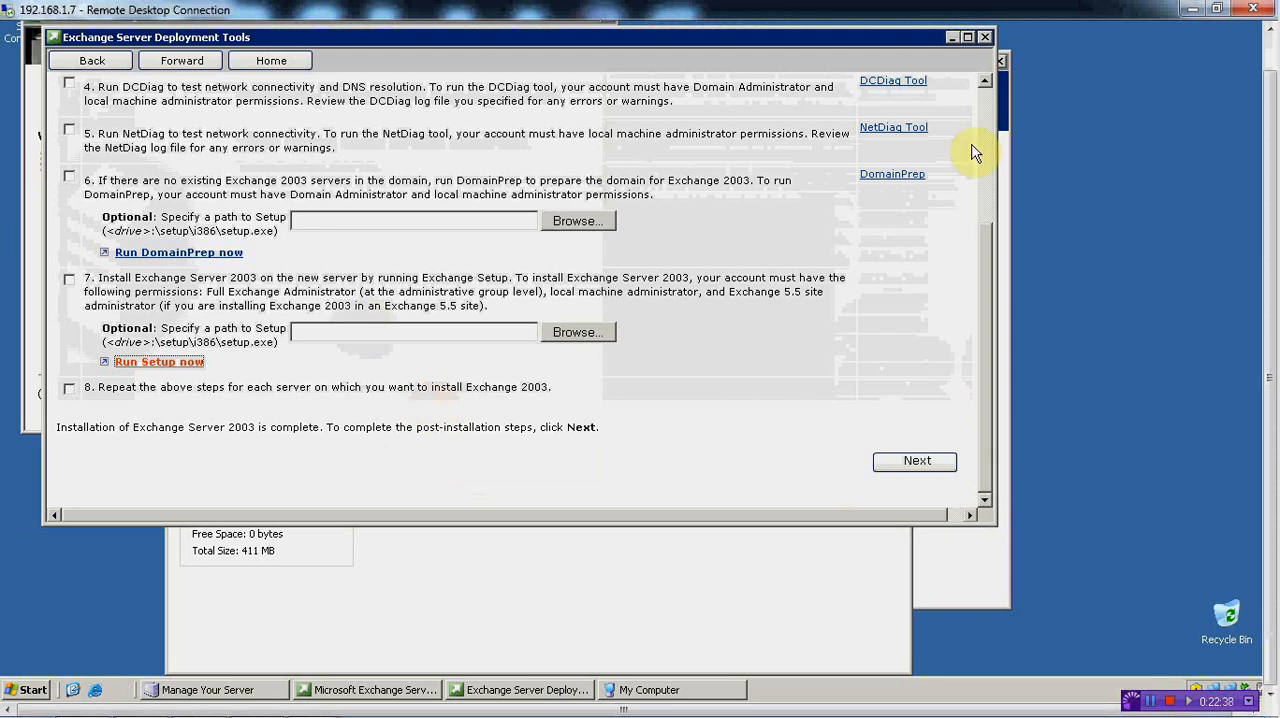
pyautogui.click(985, 37)
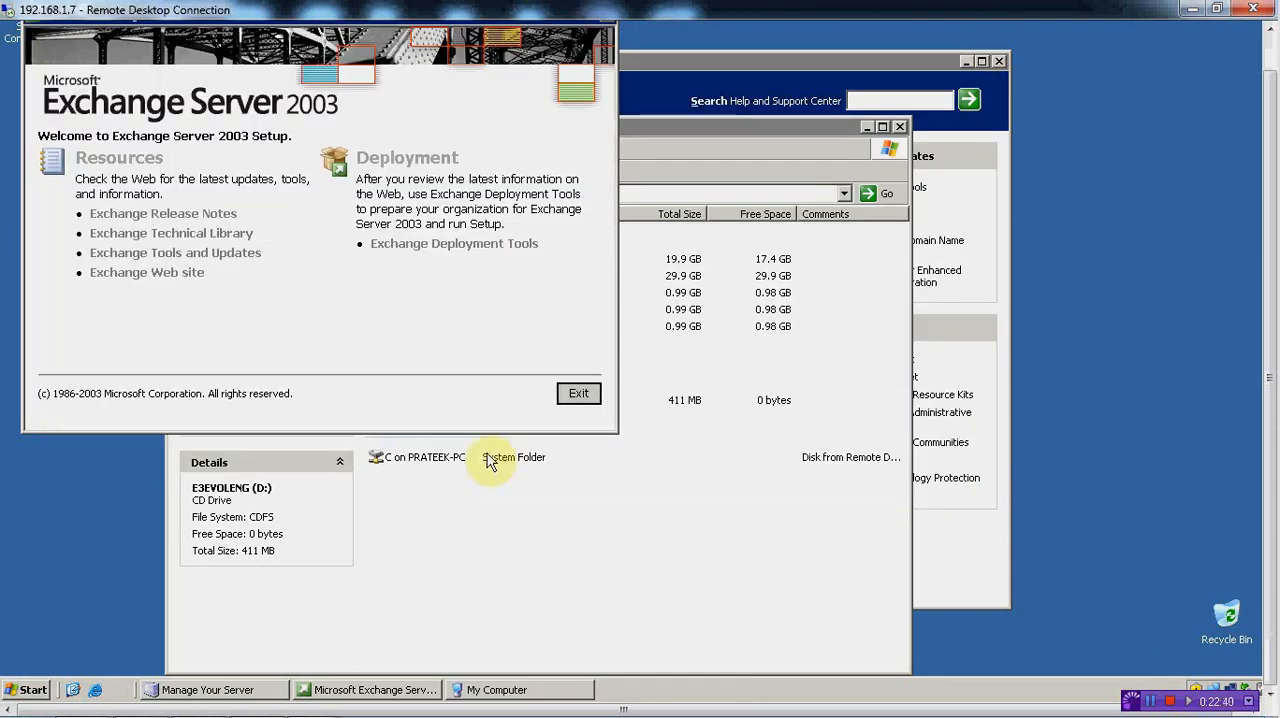
pyautogui.click(579, 394)
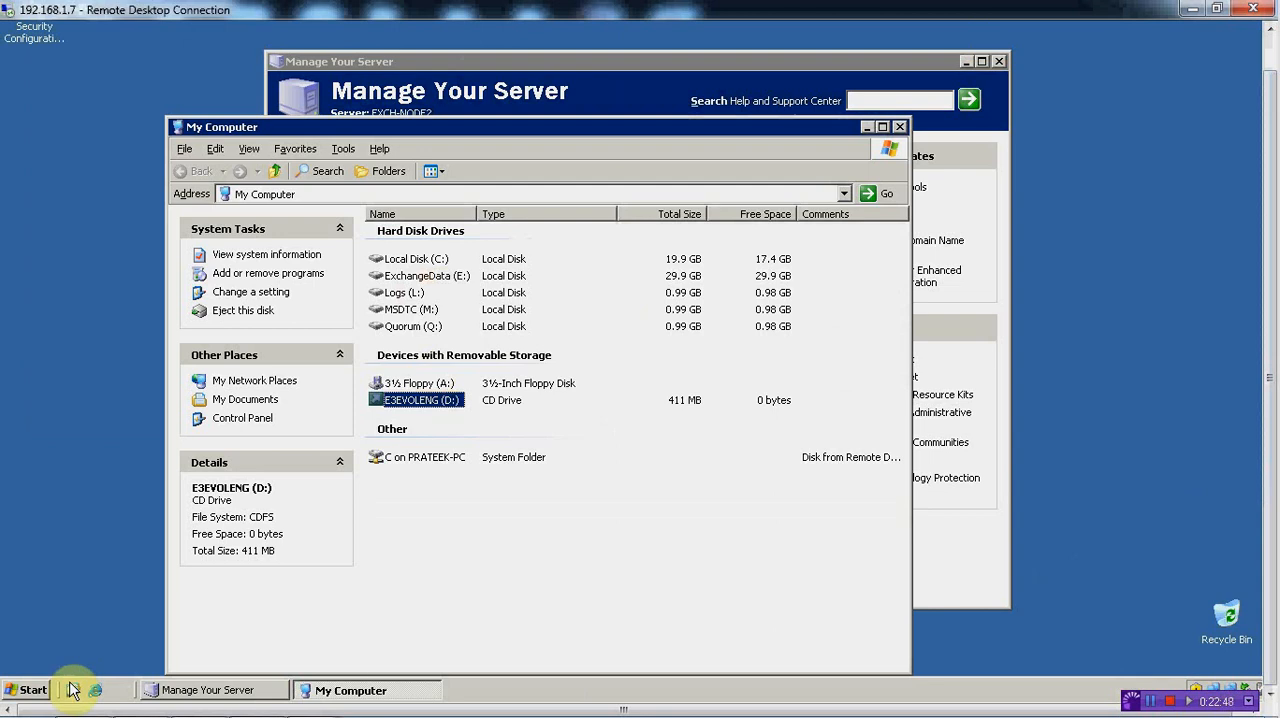
# Open Cluster Administrator and display the active groups on EXCH-NODE2
pyautogui.click(36, 690)
pyautogui.click(74, 447)
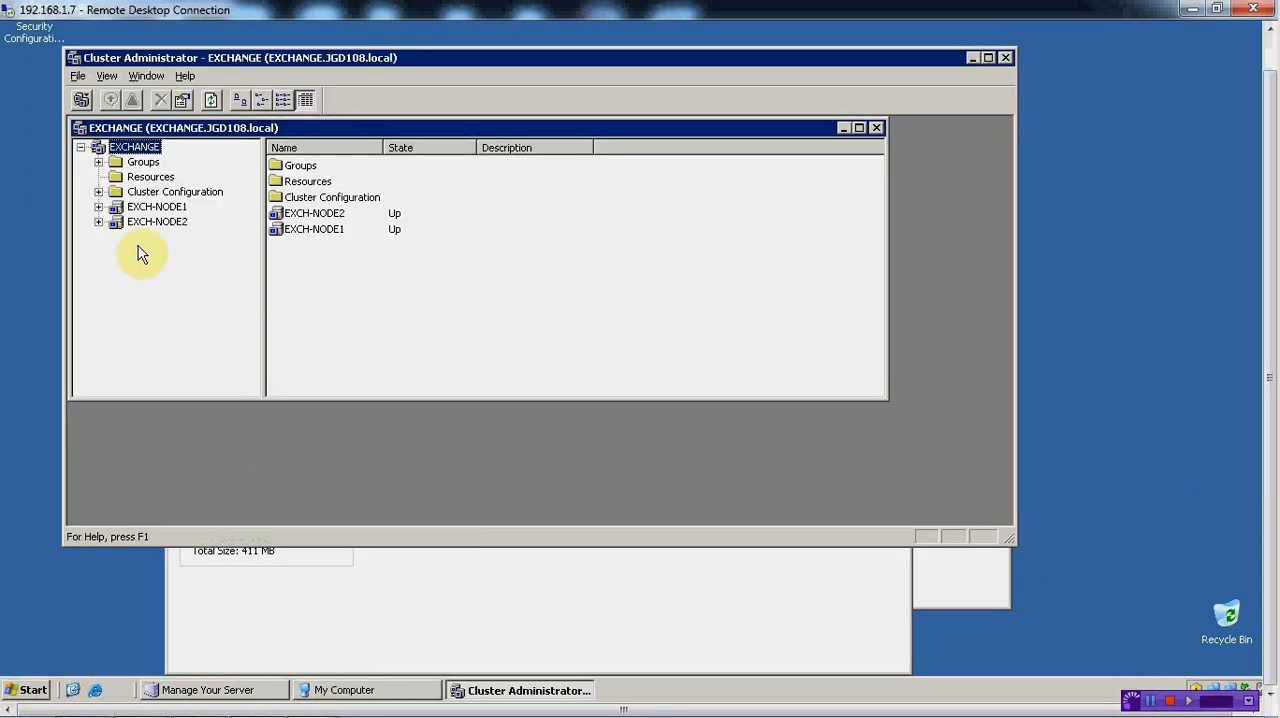
pyautogui.click(98, 221)
pyautogui.click(165, 236)
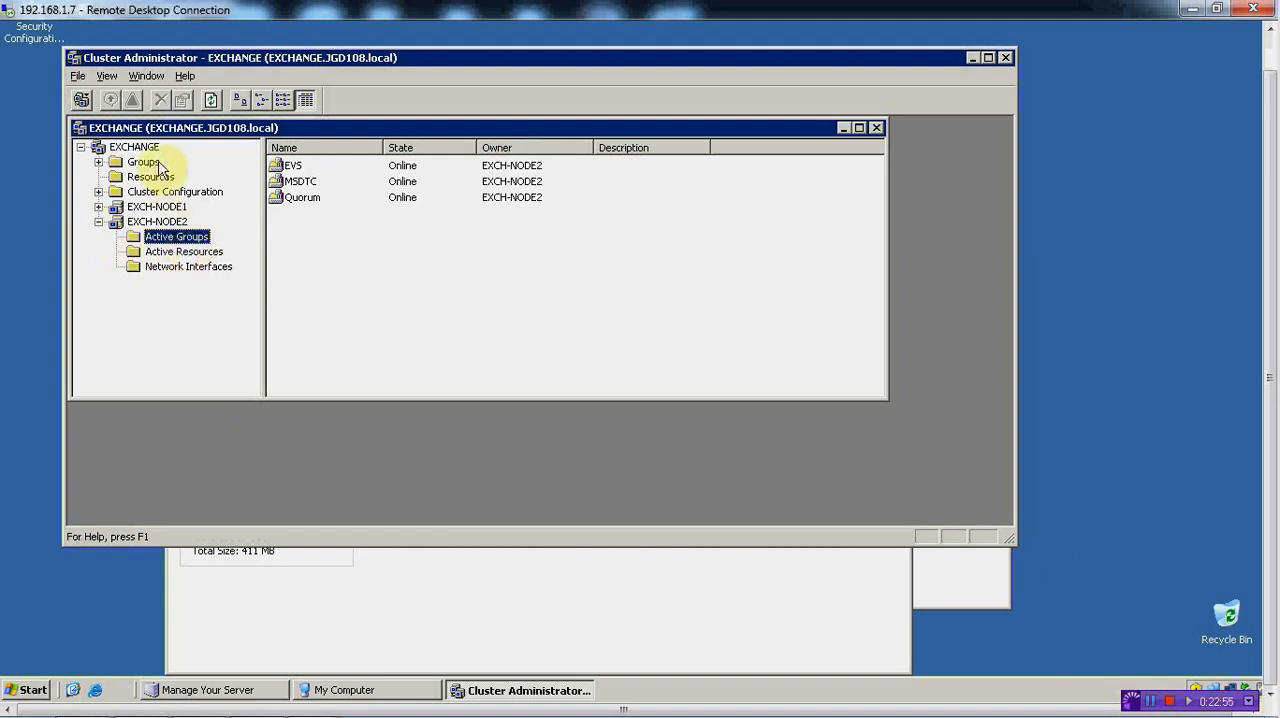
# Examine the resources in the EVS, MSDTC and Quorum cluster groups
pyautogui.click(98, 161)
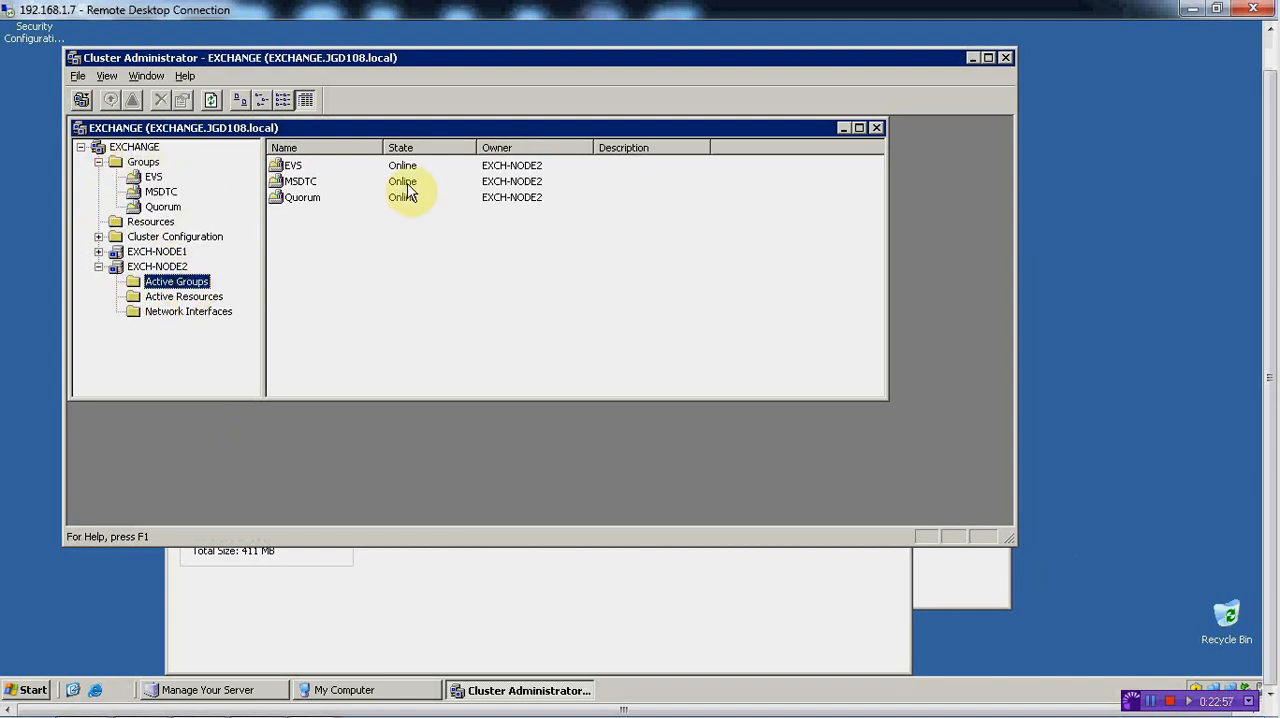
pyautogui.click(152, 178)
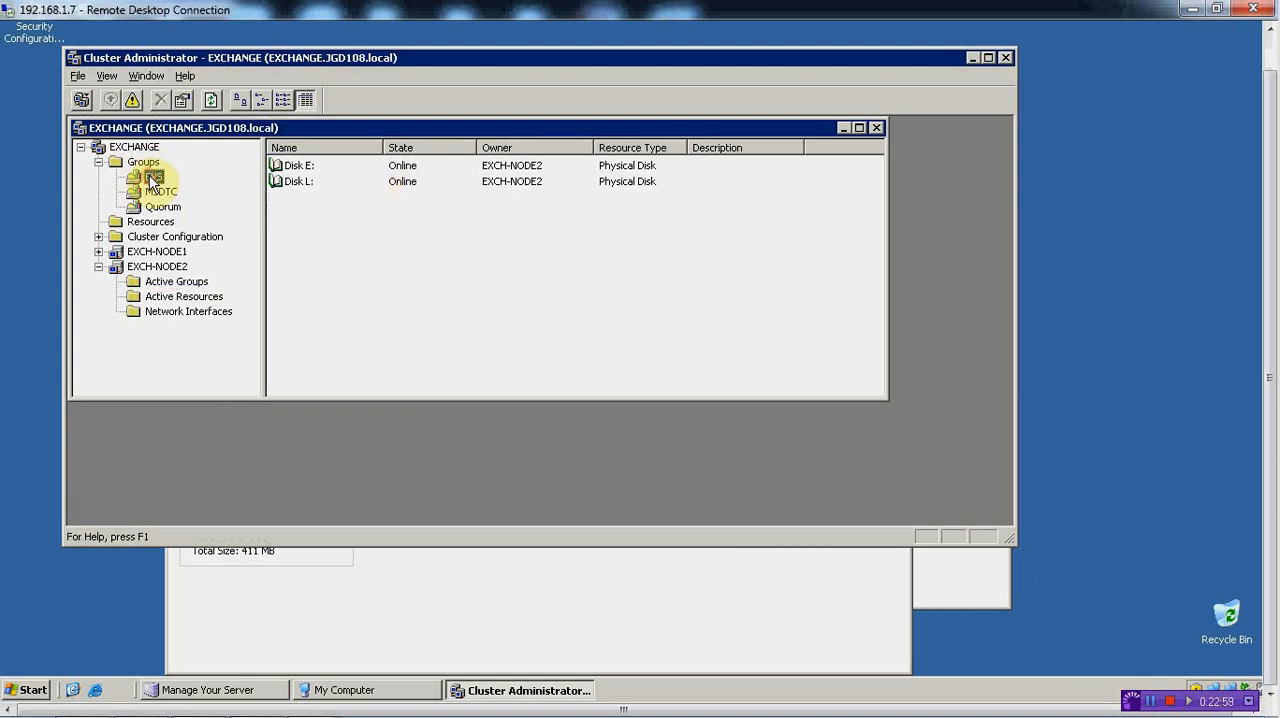
pyautogui.click(158, 192)
pyautogui.click(160, 207)
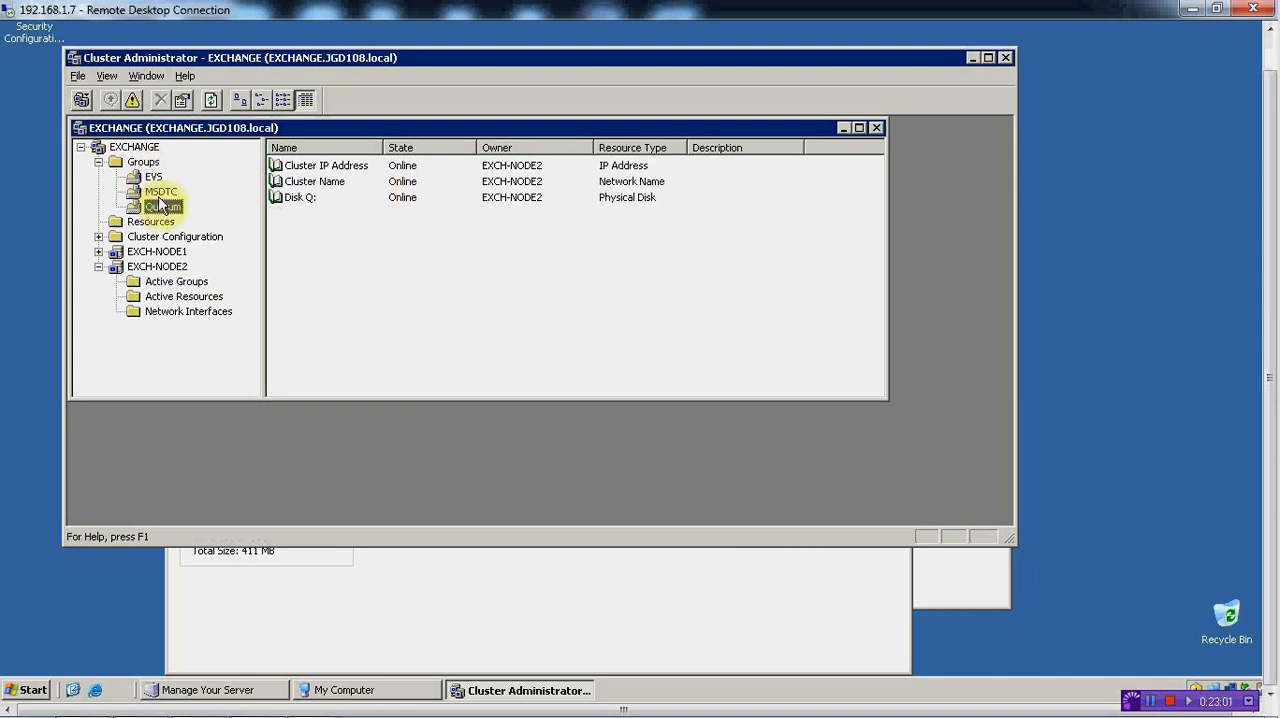
pyautogui.click(158, 192)
pyautogui.click(155, 178)
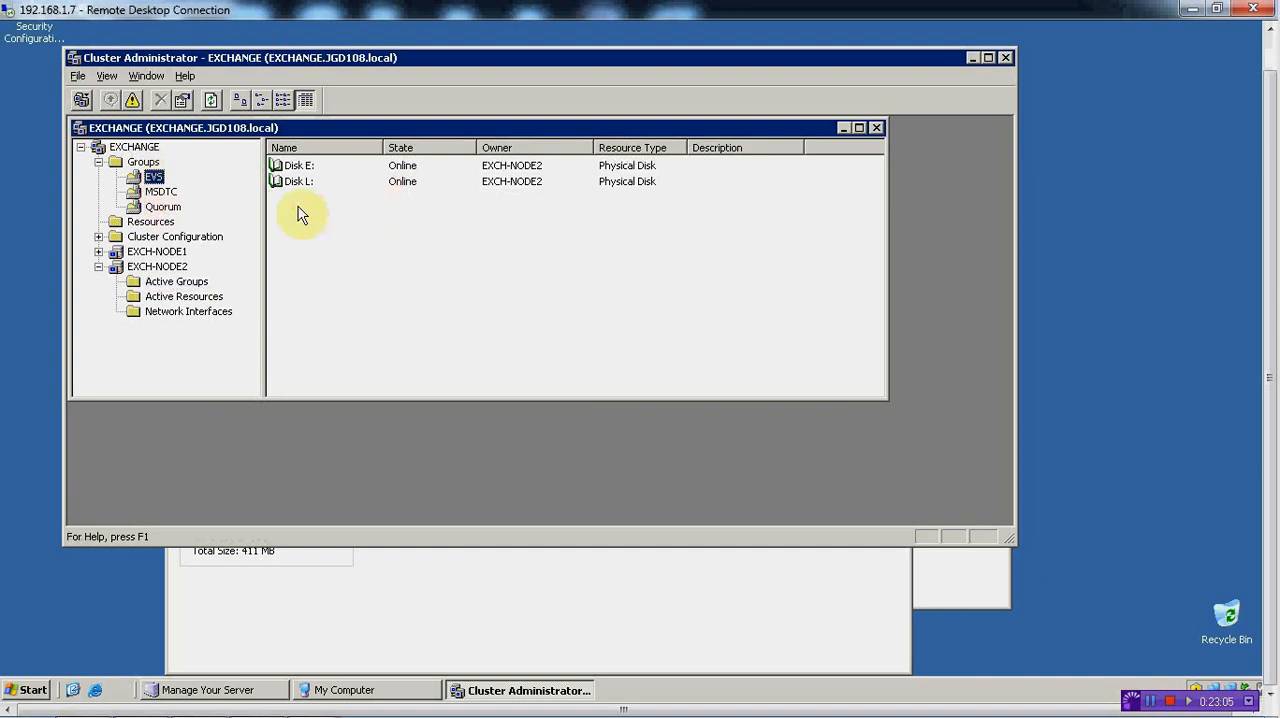
# Create a new IP Address resource named EVS IP in the EVS group and continue to its possible owners
pyautogui.rightClick(155, 178)
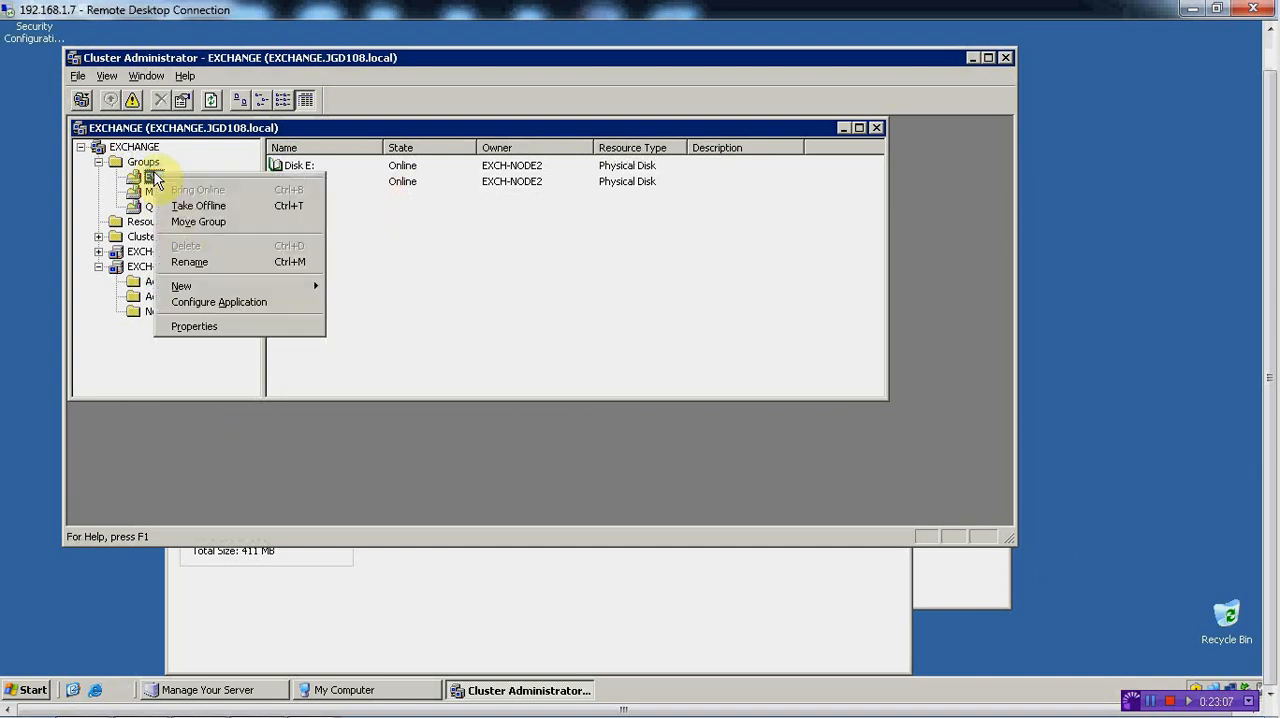
pyautogui.moveTo(277, 290)
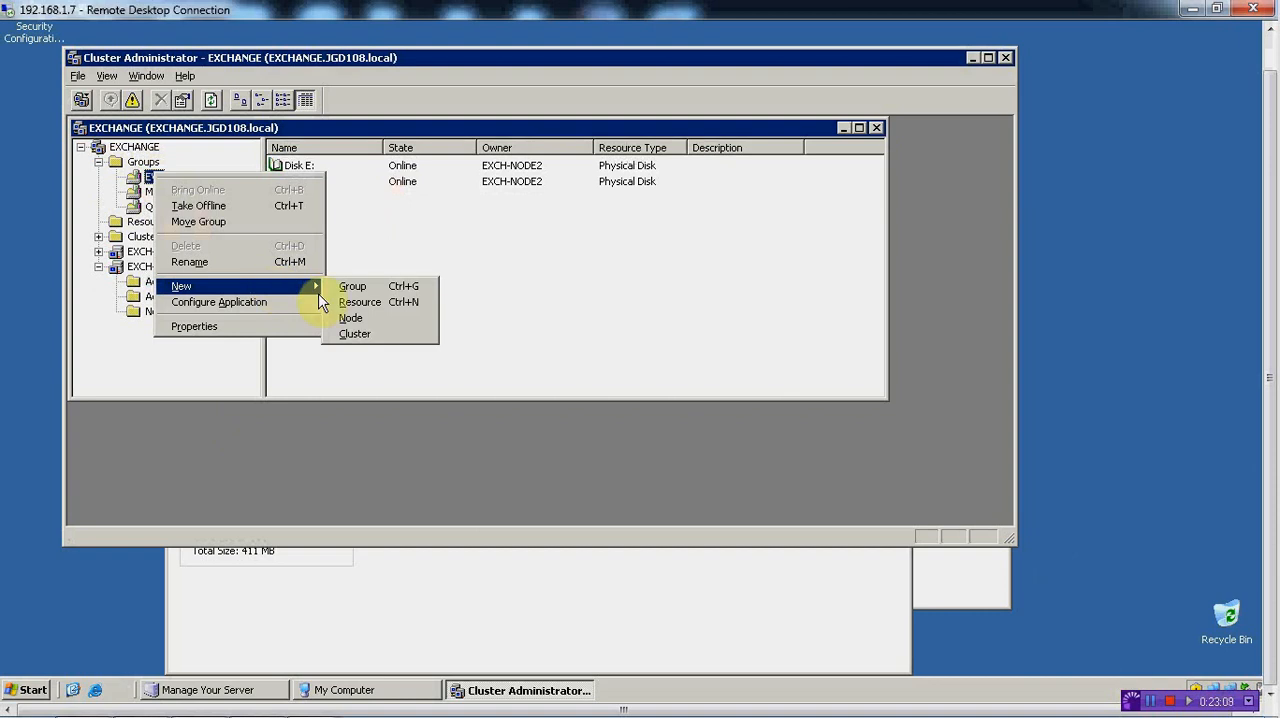
pyautogui.click(360, 302)
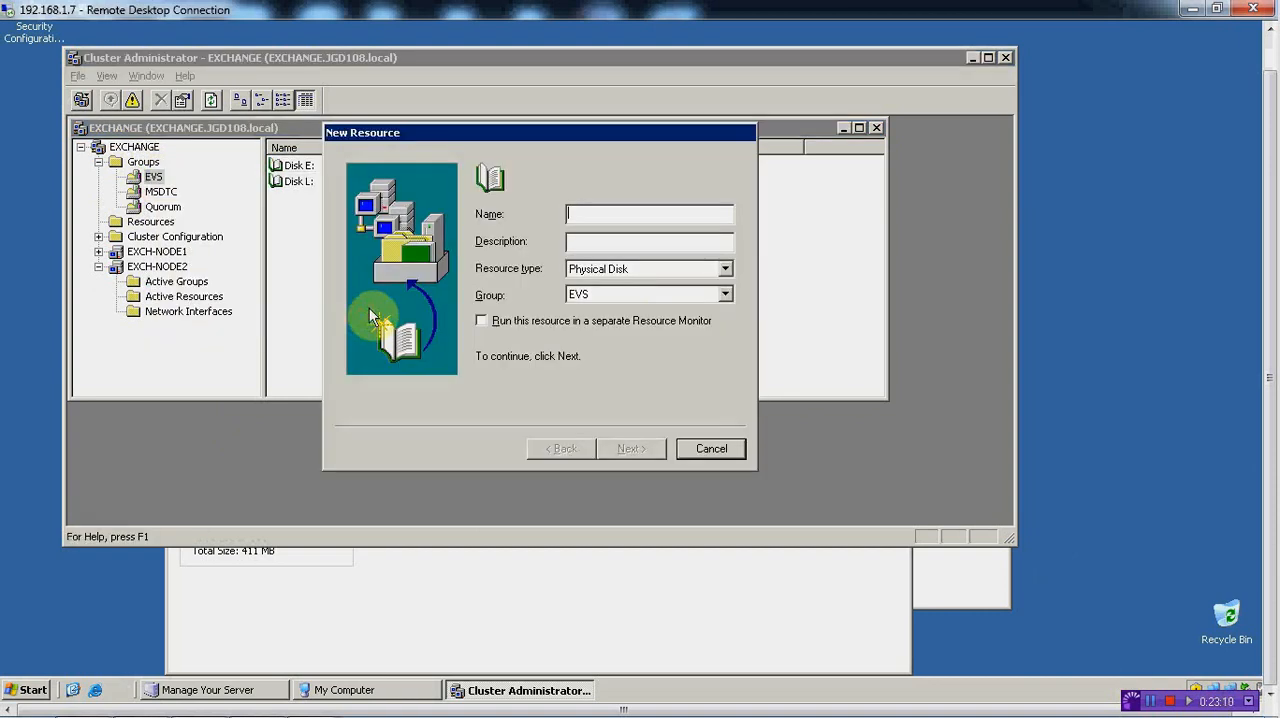
pyautogui.click(725, 270)
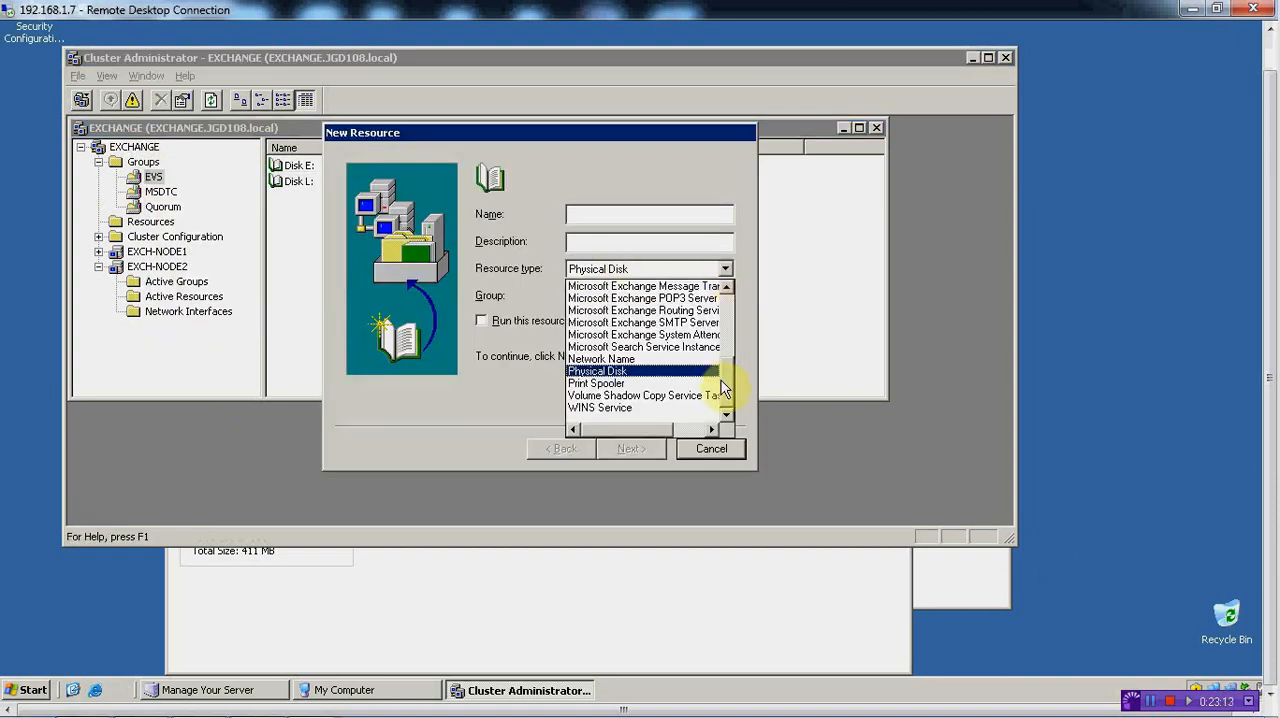
pyautogui.moveTo(723, 391); pyautogui.dragTo(732, 333)
pyautogui.click(616, 309)
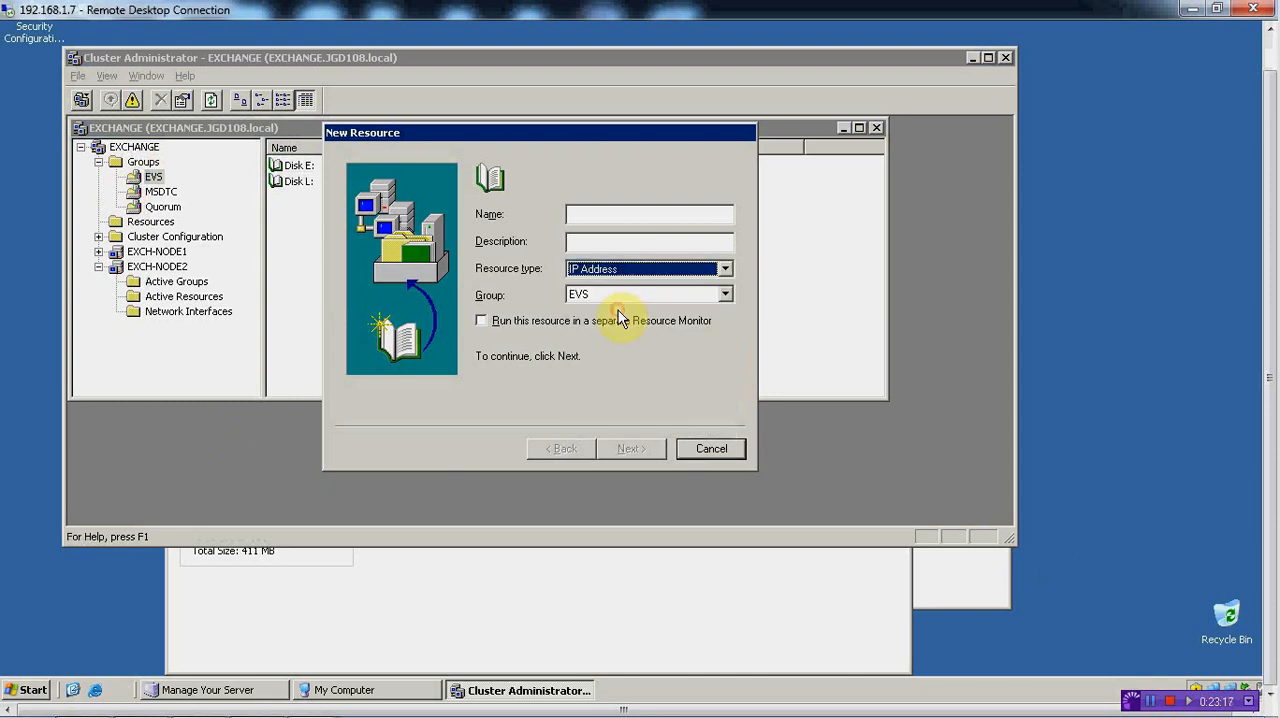
pyautogui.click(623, 214)
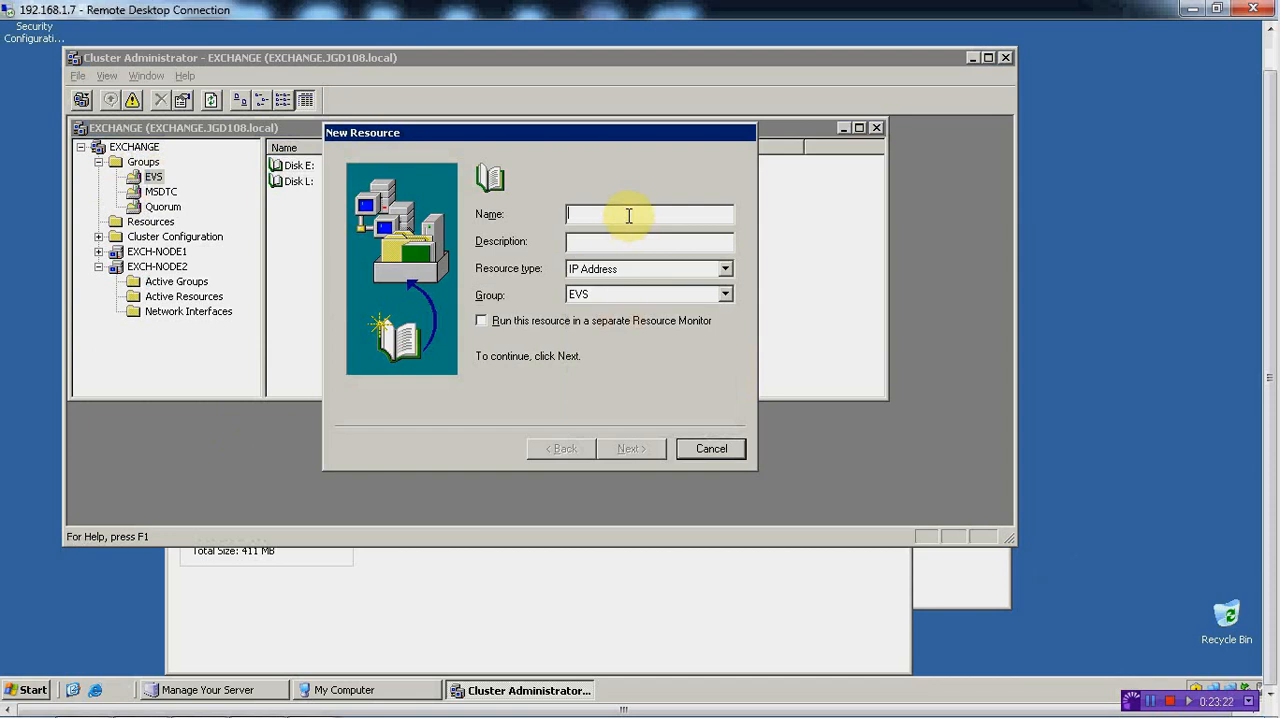
pyautogui.write('EVS')
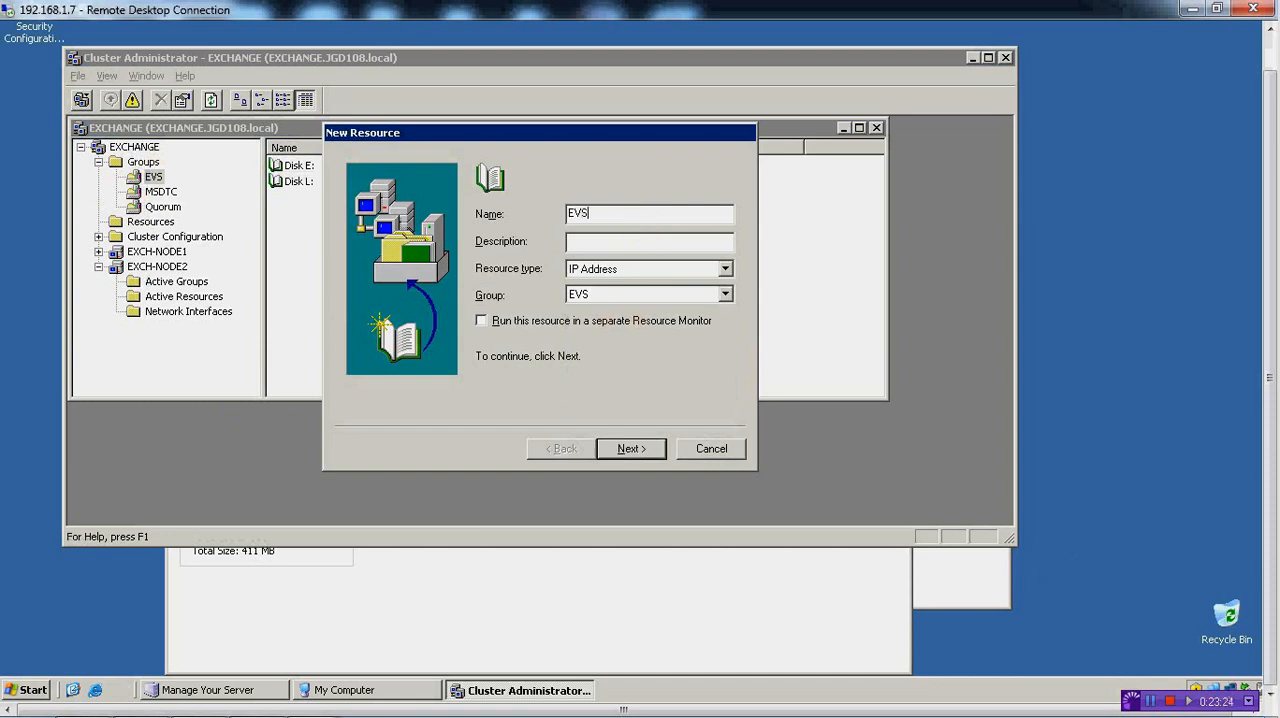
pyautogui.write(' IP')
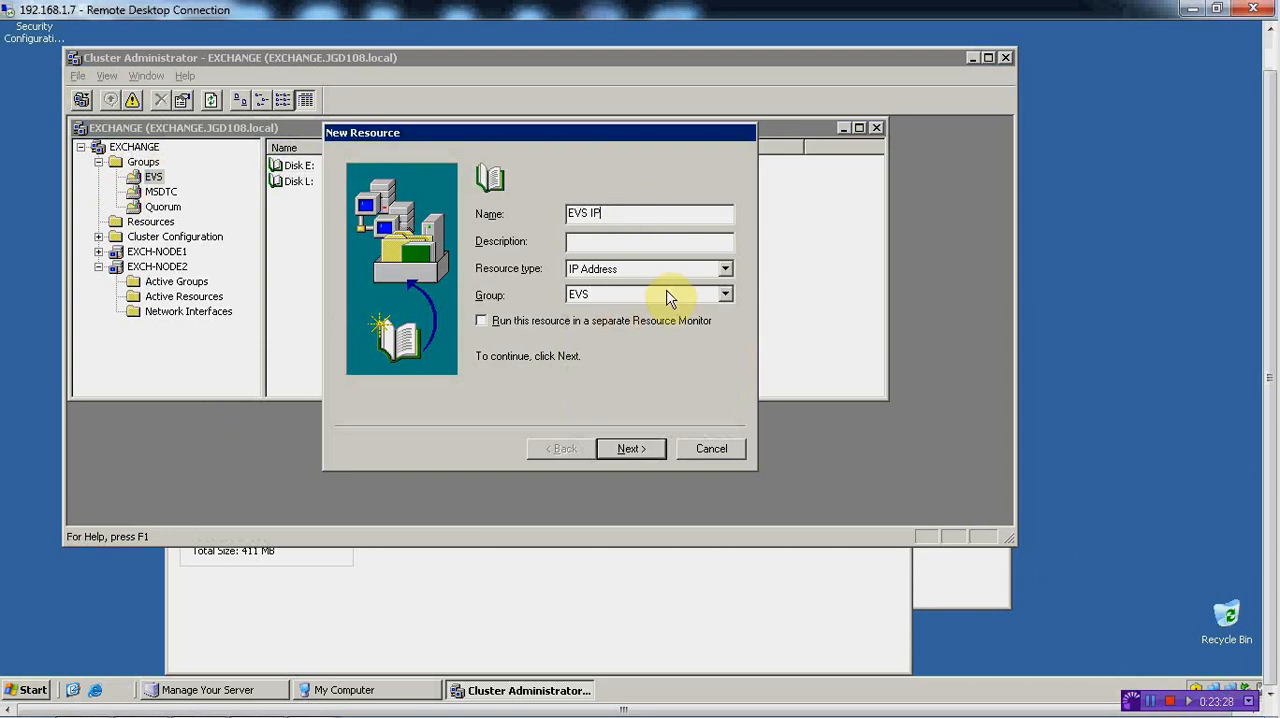
pyautogui.click(632, 450)
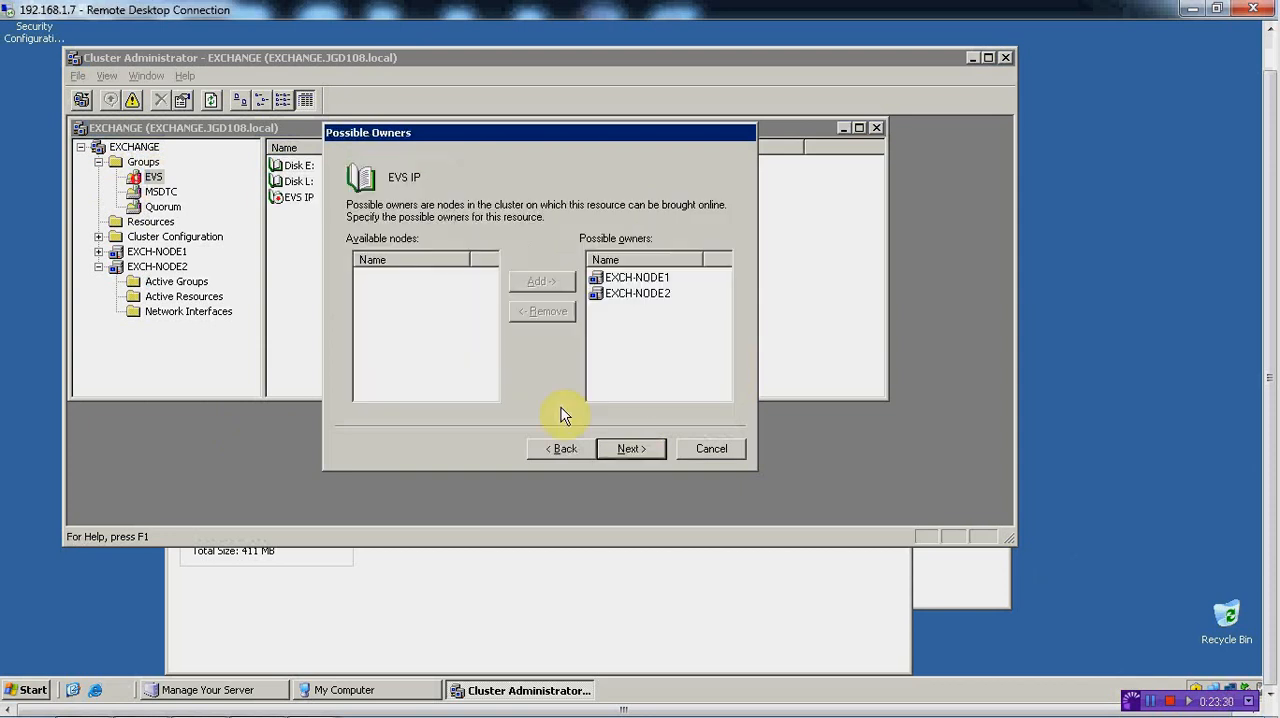
# Keep both nodes as possible owners without dependencies, set EVS IP to 192.168.1.10 with mask 255.255.255.0 on the Public network, and finish
pyautogui.click(622, 450)
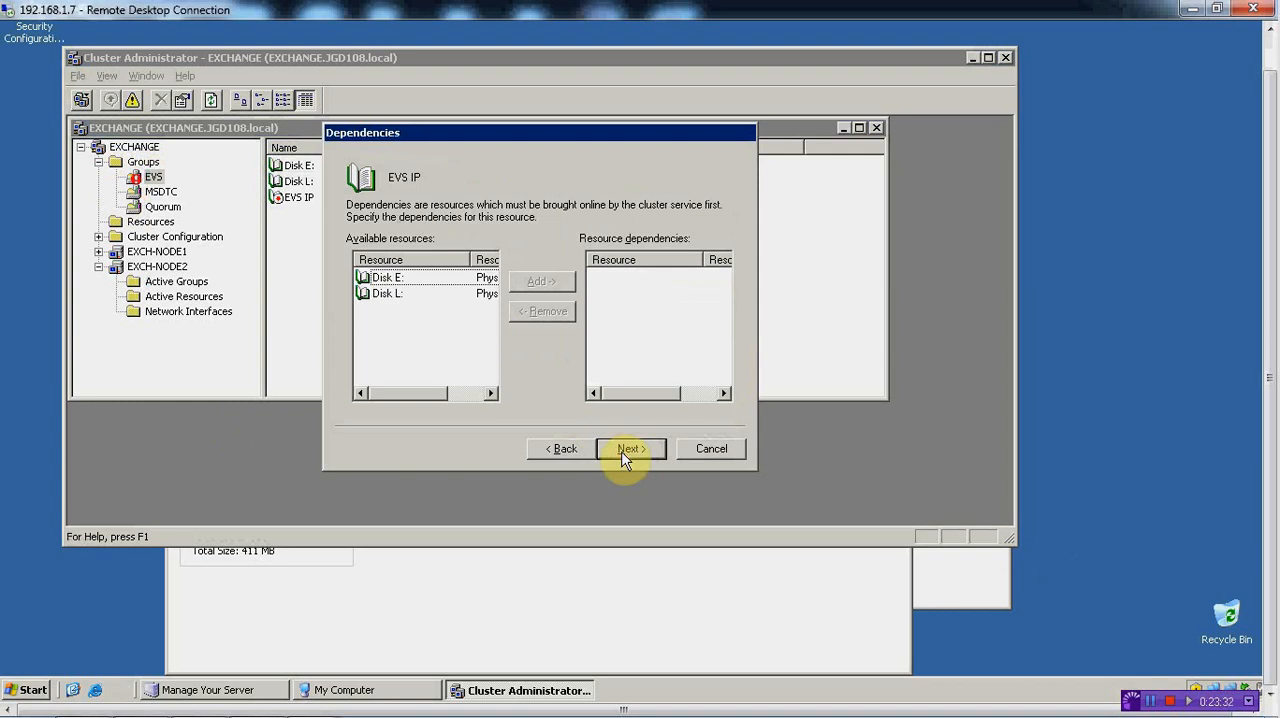
pyautogui.click(624, 452)
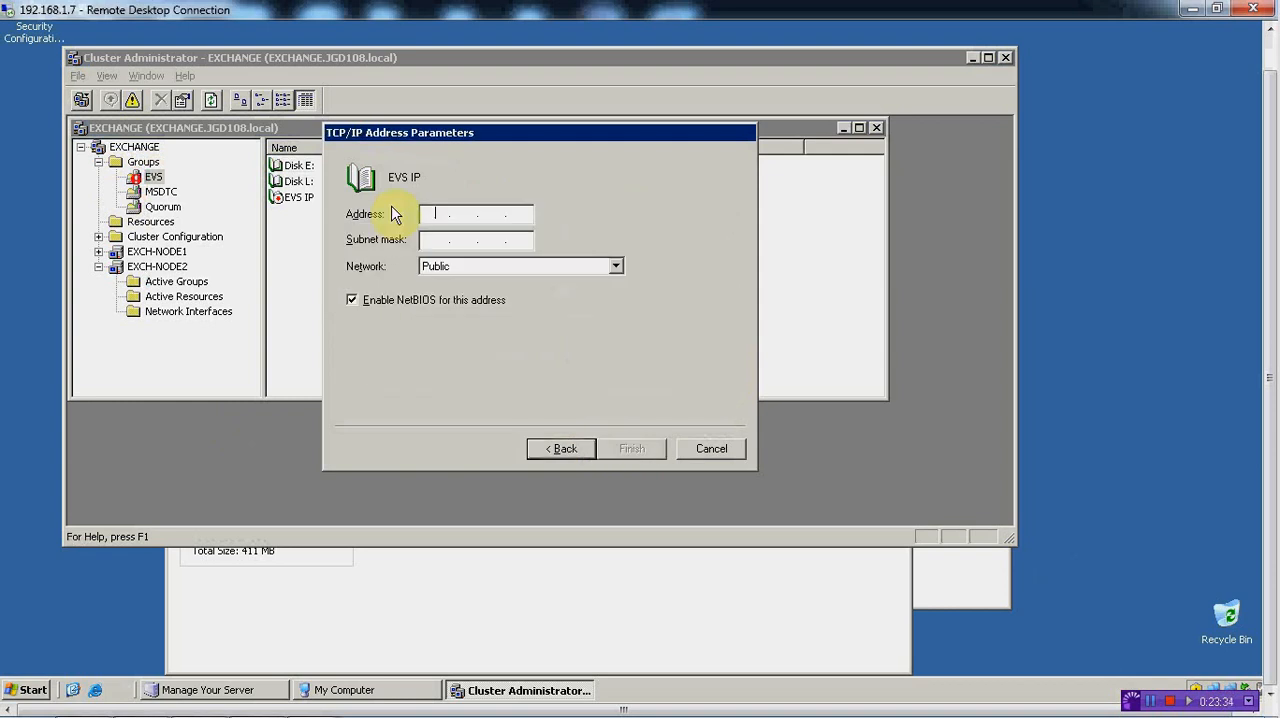
pyautogui.write('192 . ')
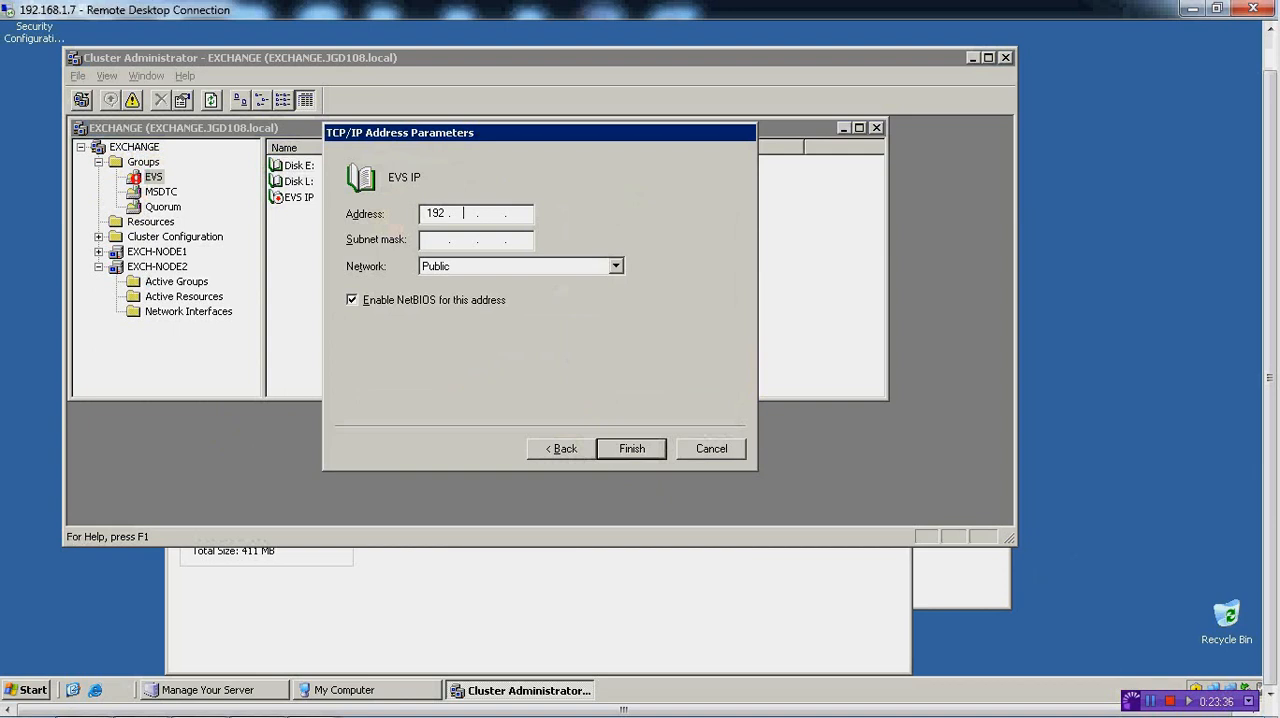
pyautogui.write('168 . 1 . 10')
pyautogui.press('Tab')
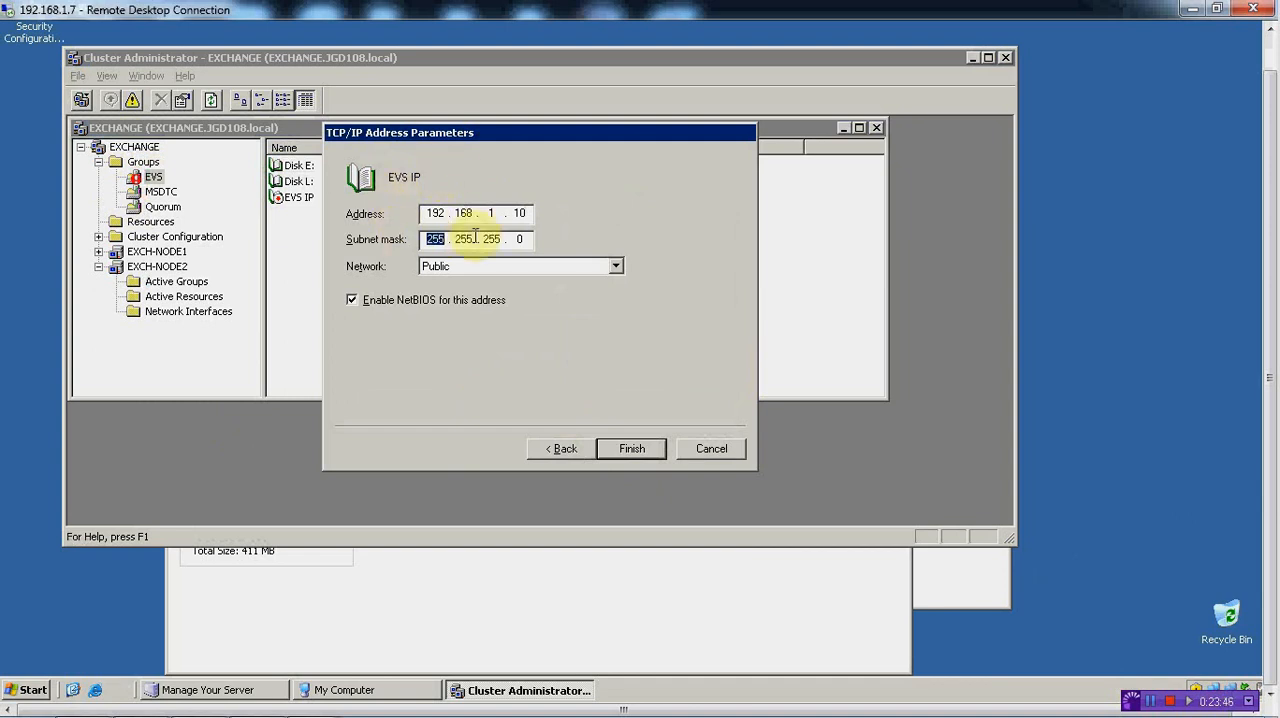
pyautogui.click(638, 452)
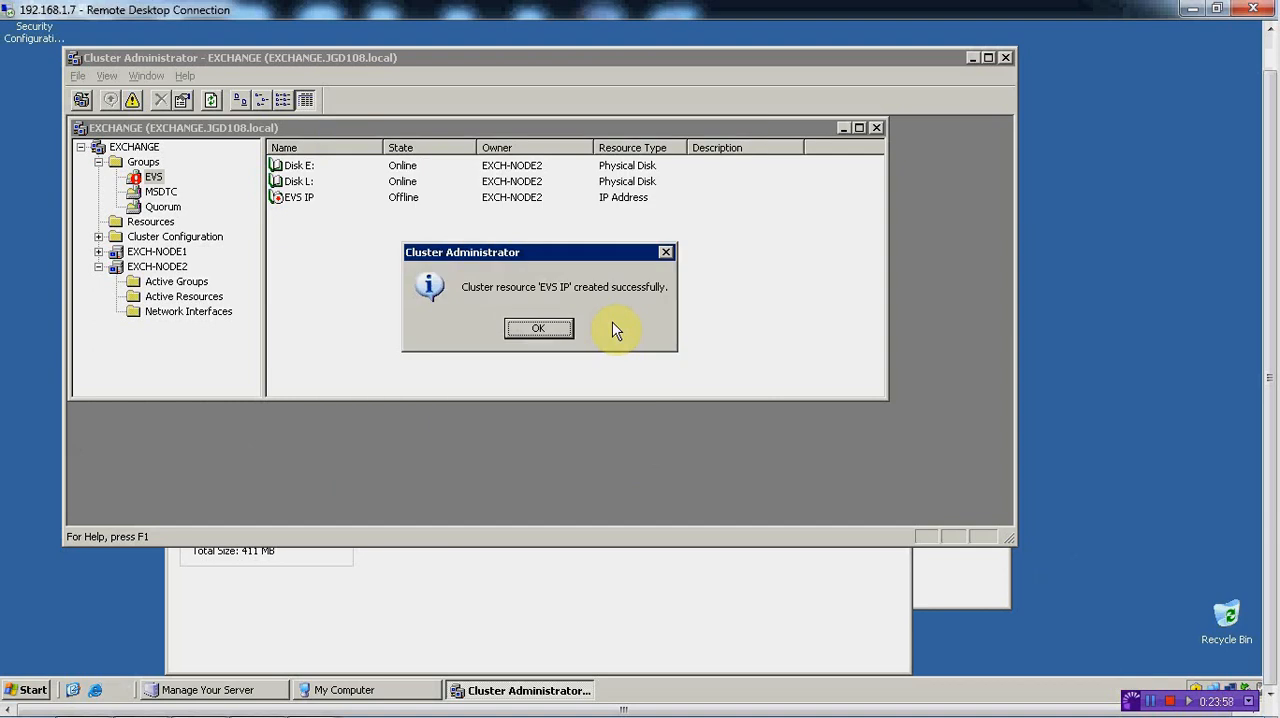
pyautogui.click(565, 329)
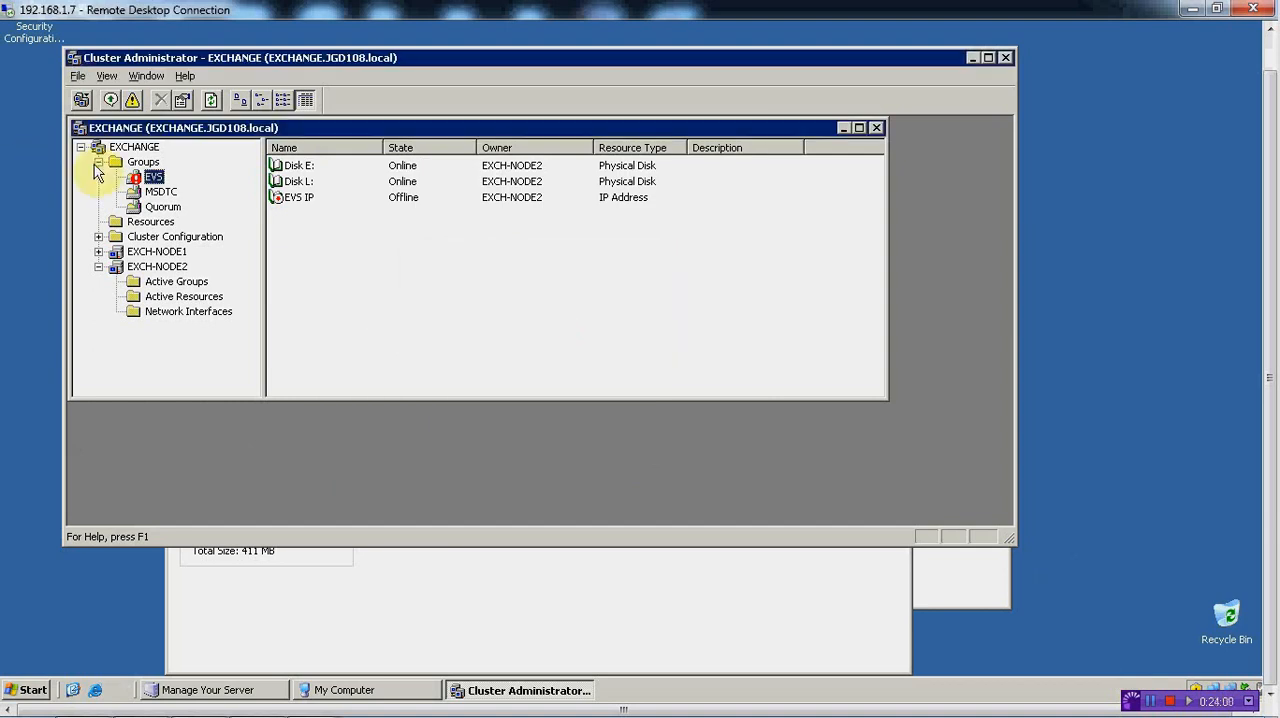
# Create a new Network Name resource named EVS Name in the EVS group and continue to its possible owners
pyautogui.rightClick(318, 234)
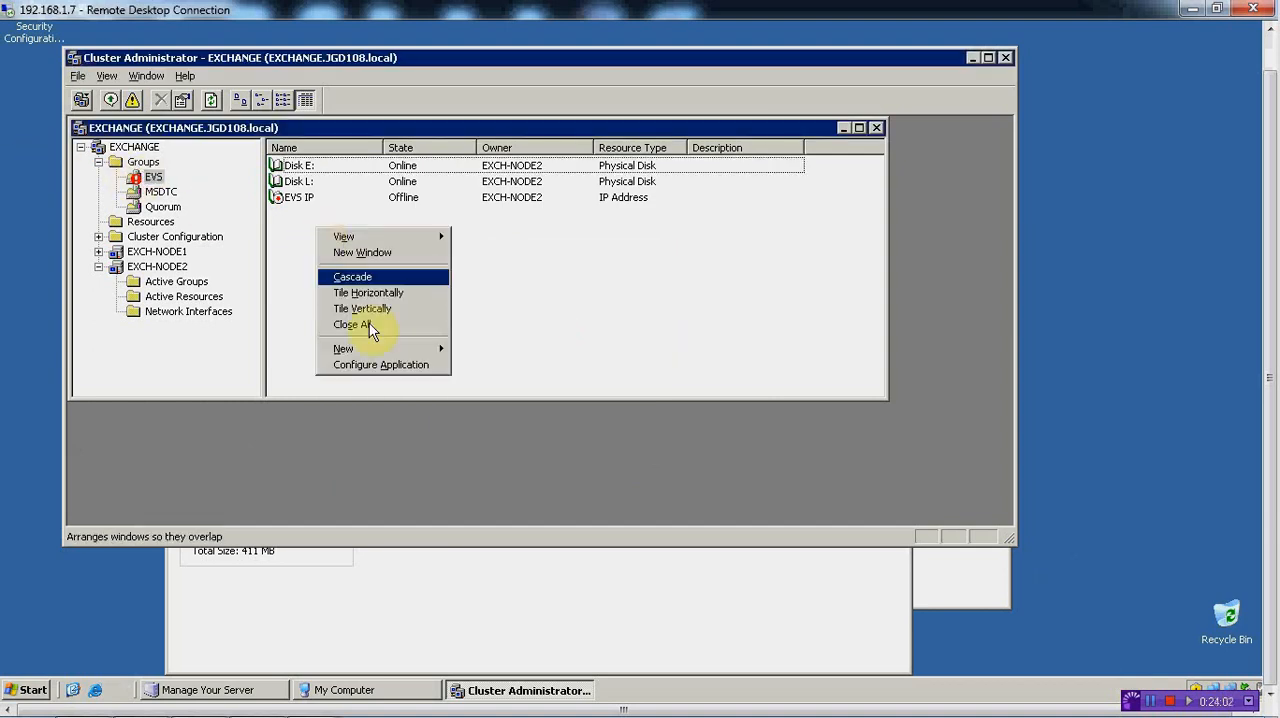
pyautogui.moveTo(412, 352)
pyautogui.click(485, 365)
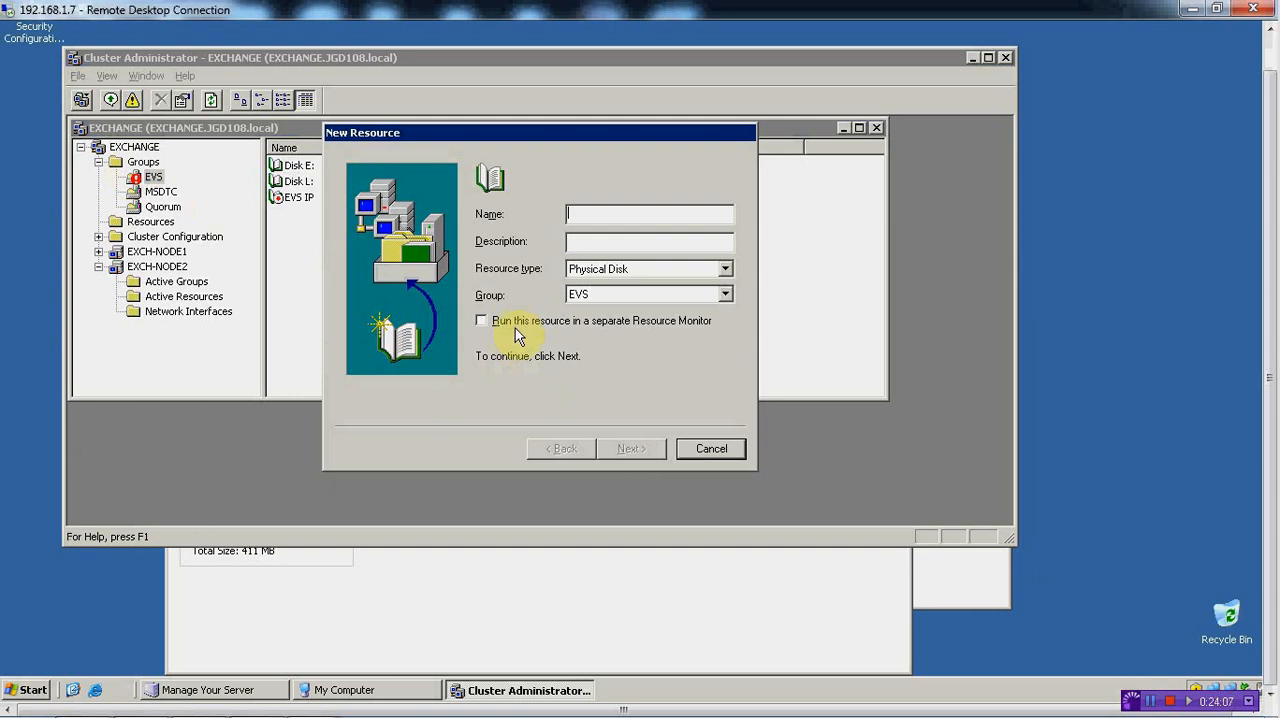
pyautogui.click(725, 268)
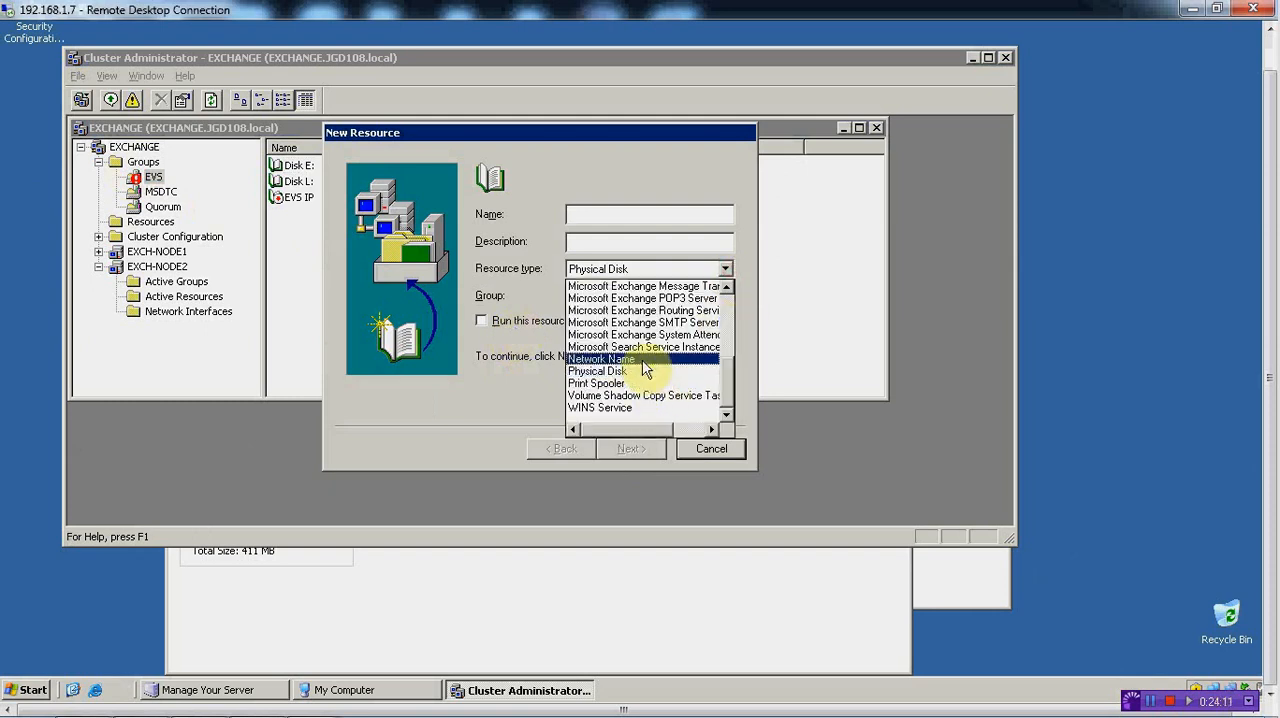
pyautogui.click(642, 362)
pyautogui.click(607, 208)
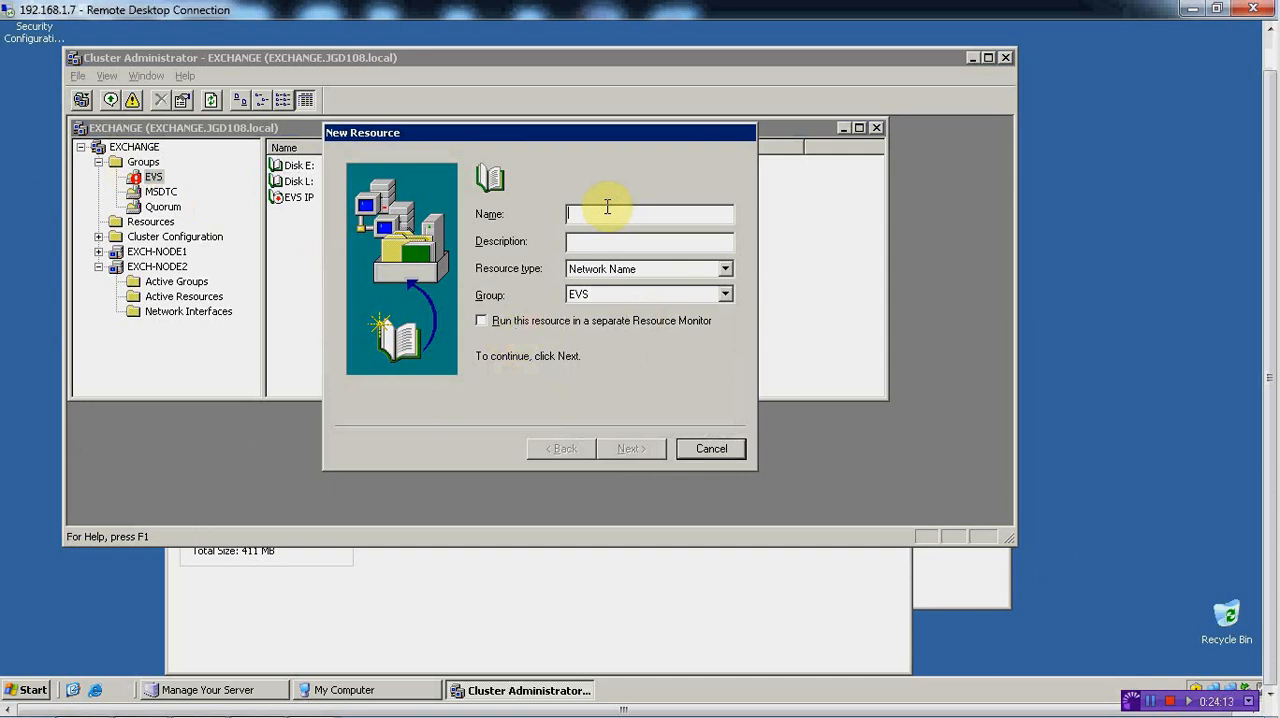
pyautogui.write('EVS')
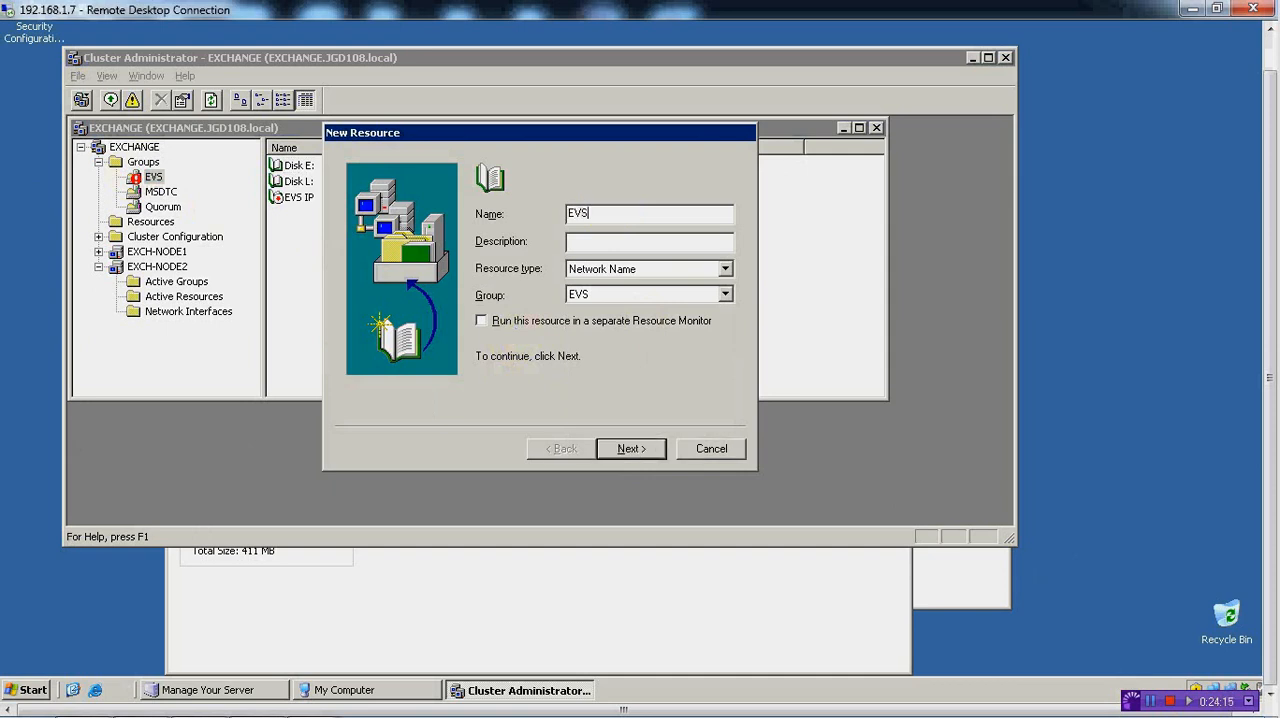
pyautogui.write(' Name')
pyautogui.click(632, 448)
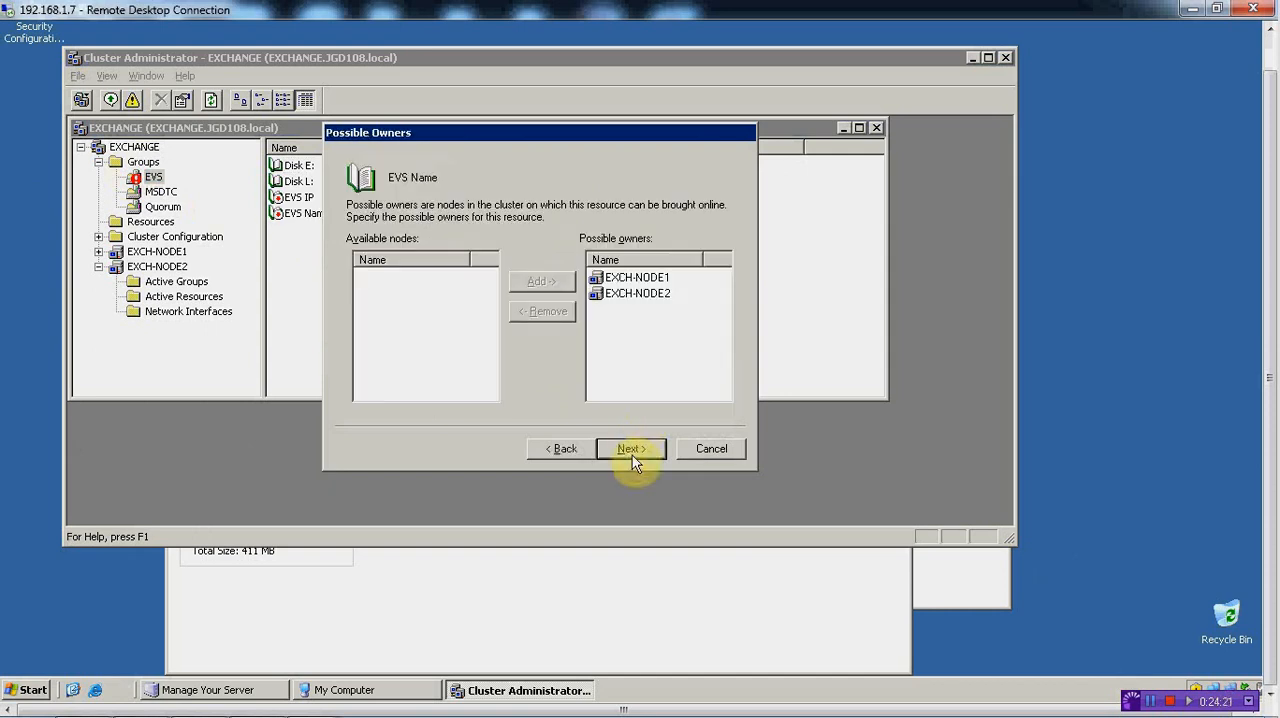
# Keep both nodes as possible owners of EVS Name and add EVS IP as its dependency
pyautogui.click(632, 448)
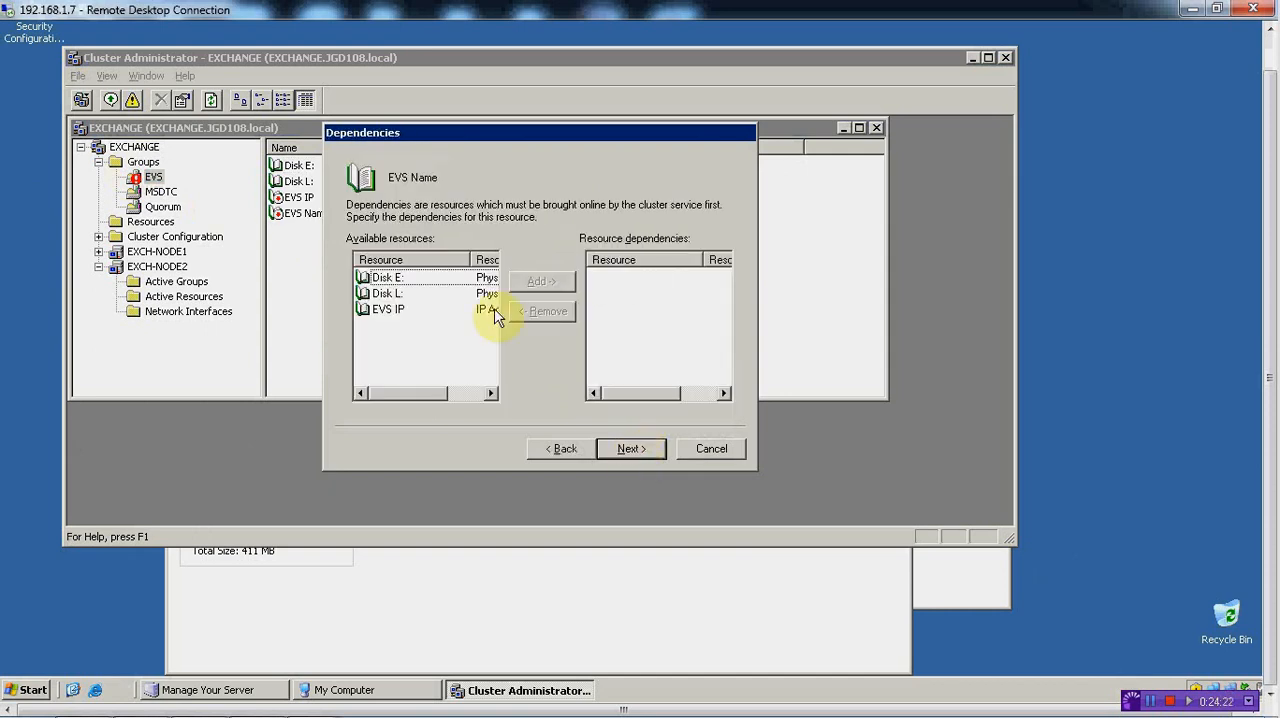
pyautogui.click(399, 313)
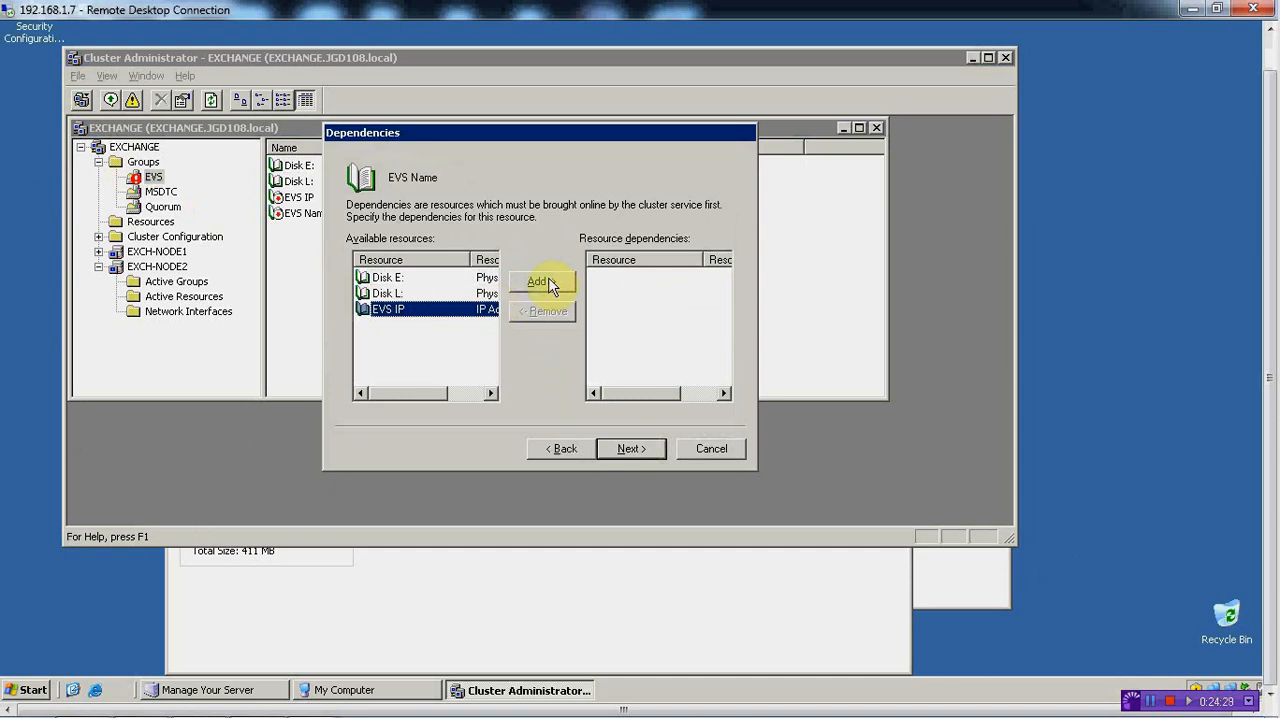
pyautogui.click(550, 285)
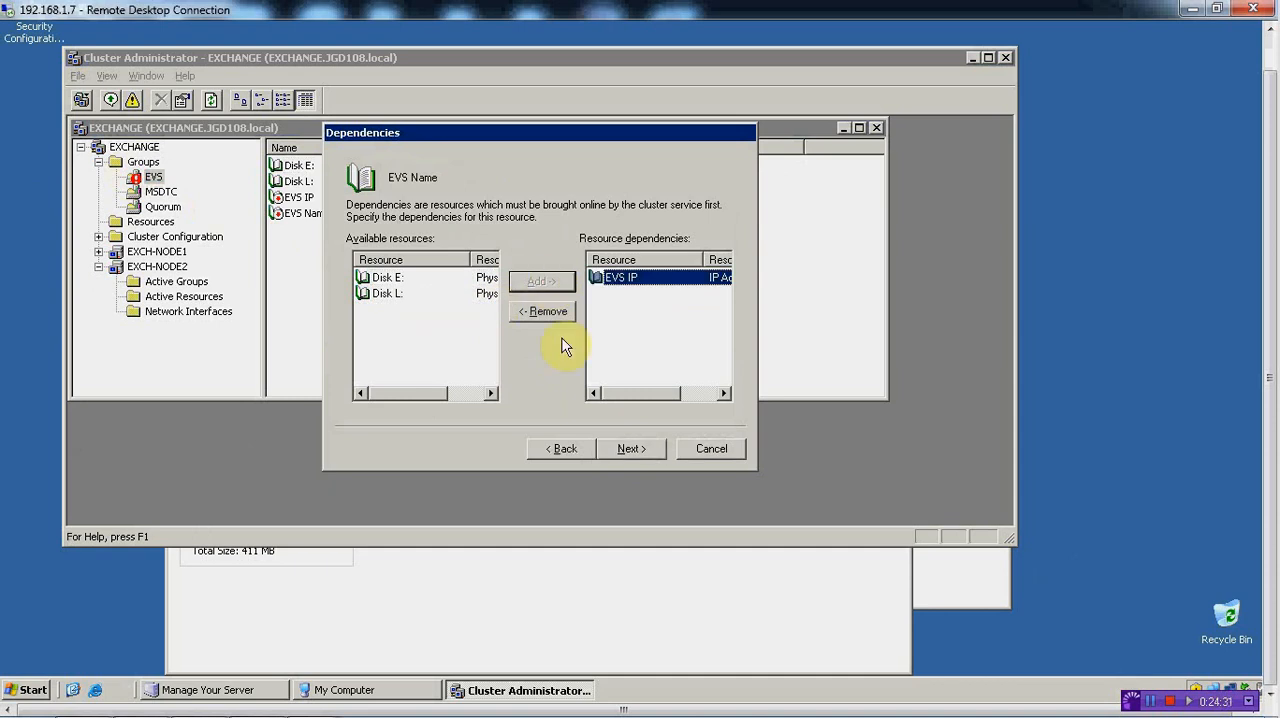
pyautogui.click(620, 448)
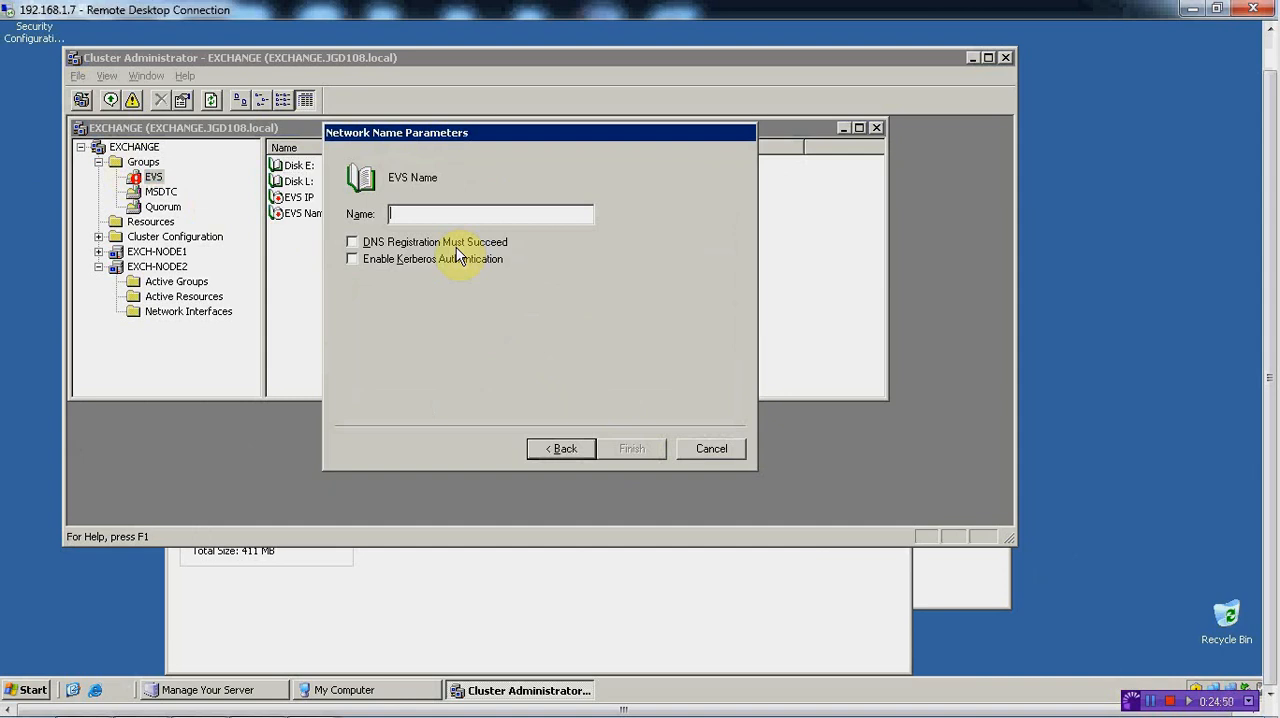
# Set the network name to EXCHANGE2K3, enable Kerberos authentication, and finish creating the EVS Name resource
pyautogui.write('EXCH')
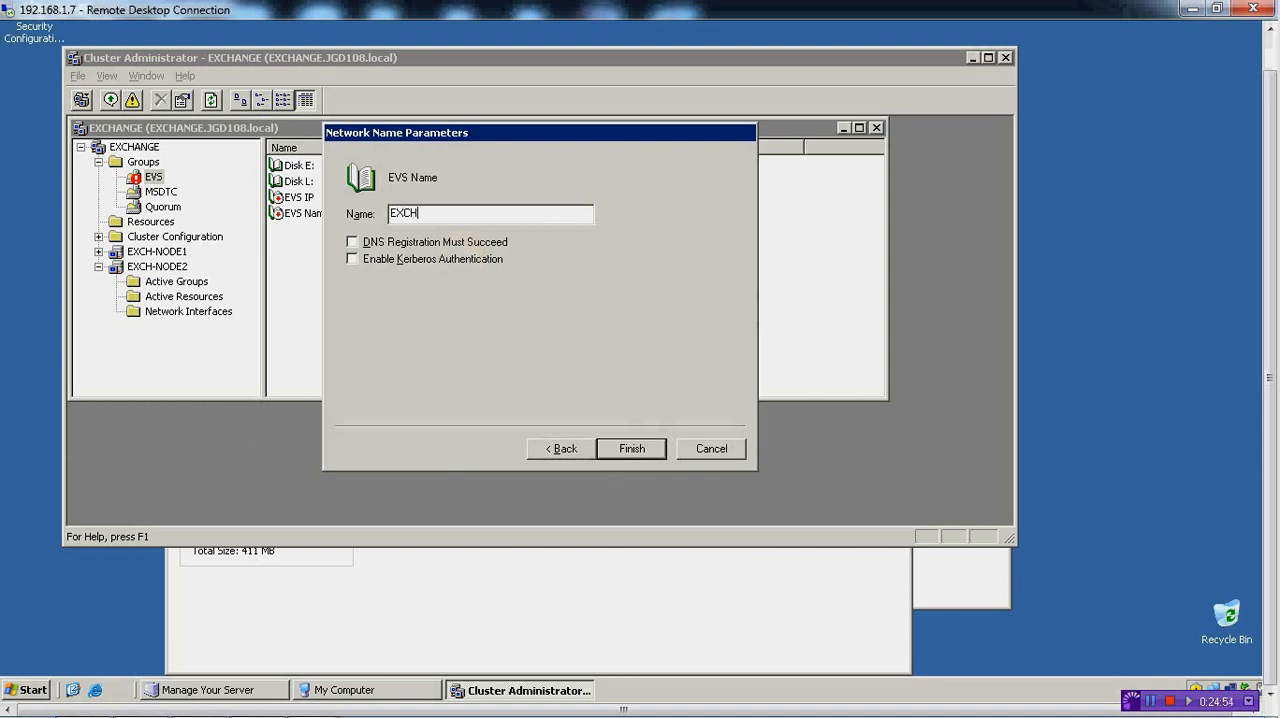
pyautogui.write('ANGE2K3')
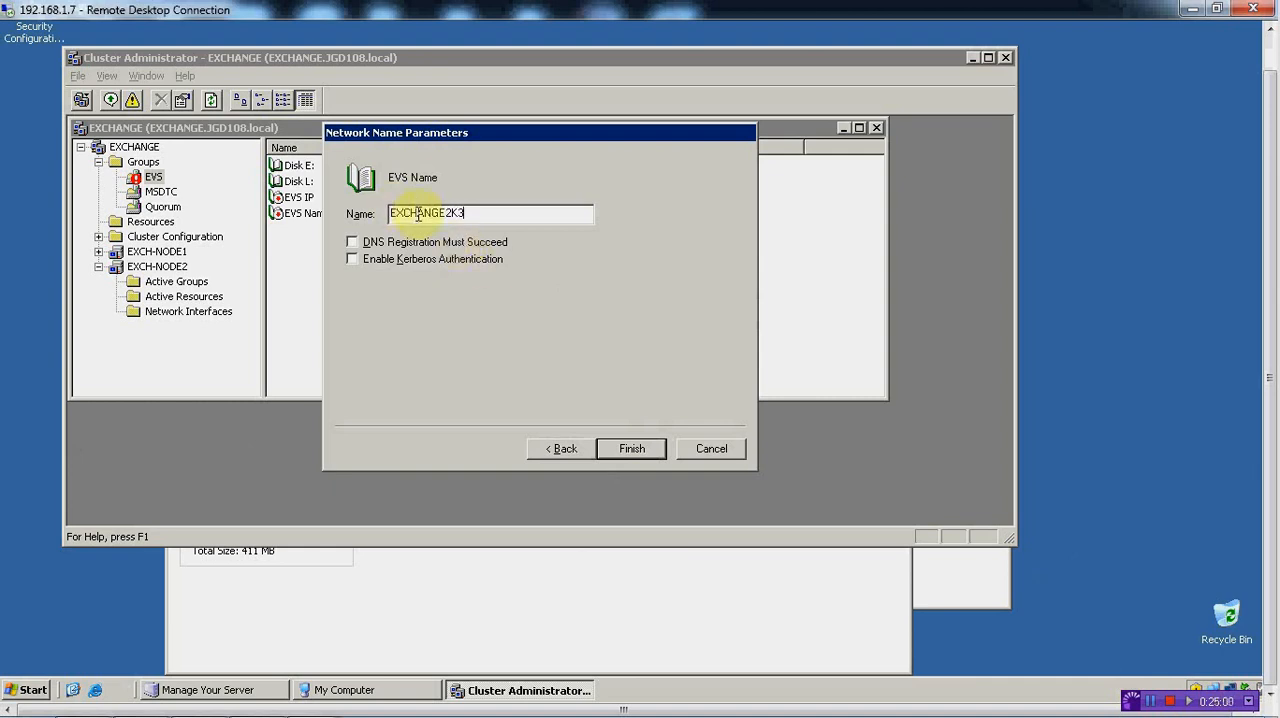
pyautogui.moveTo(466, 213); pyautogui.dragTo(386, 215)
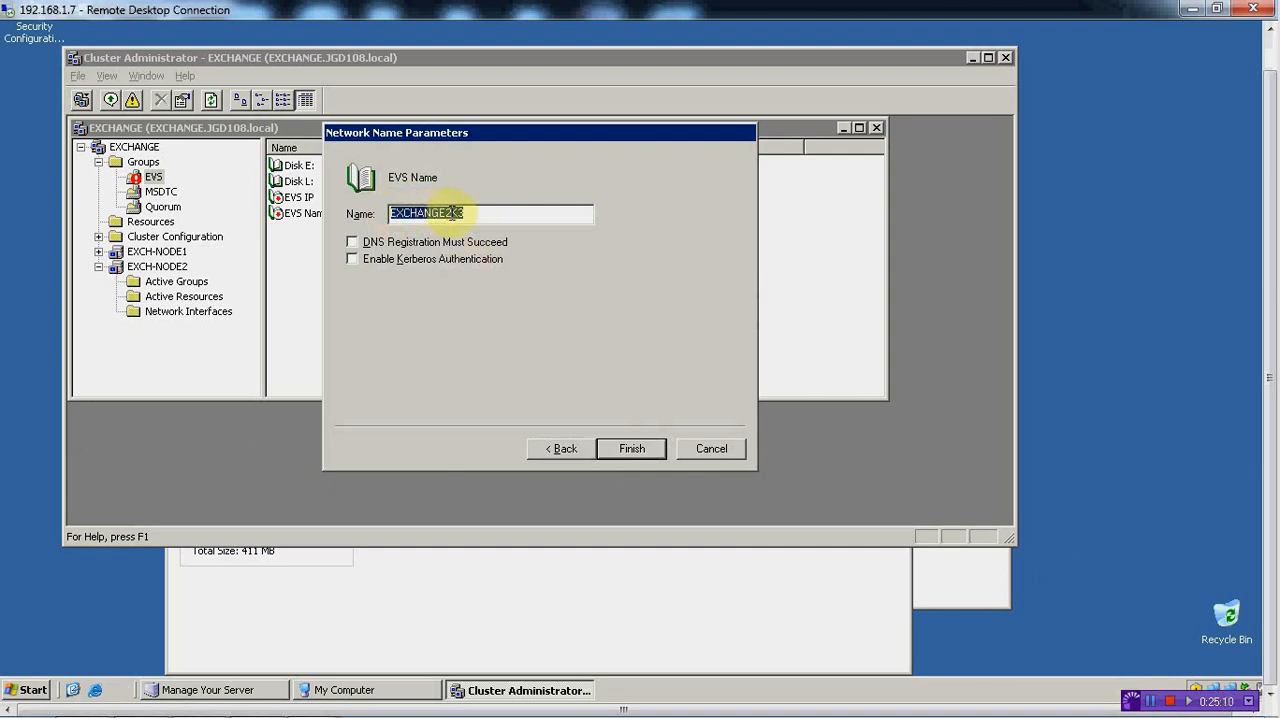
pyautogui.click(352, 259)
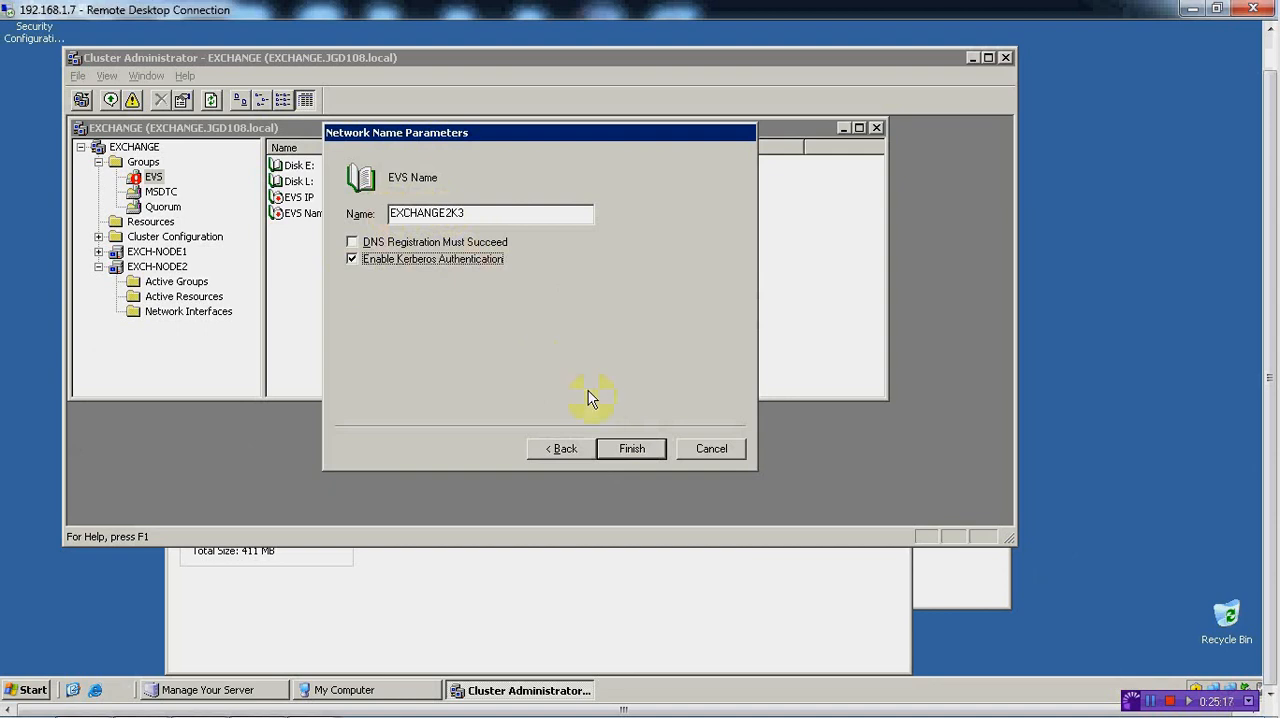
pyautogui.click(620, 450)
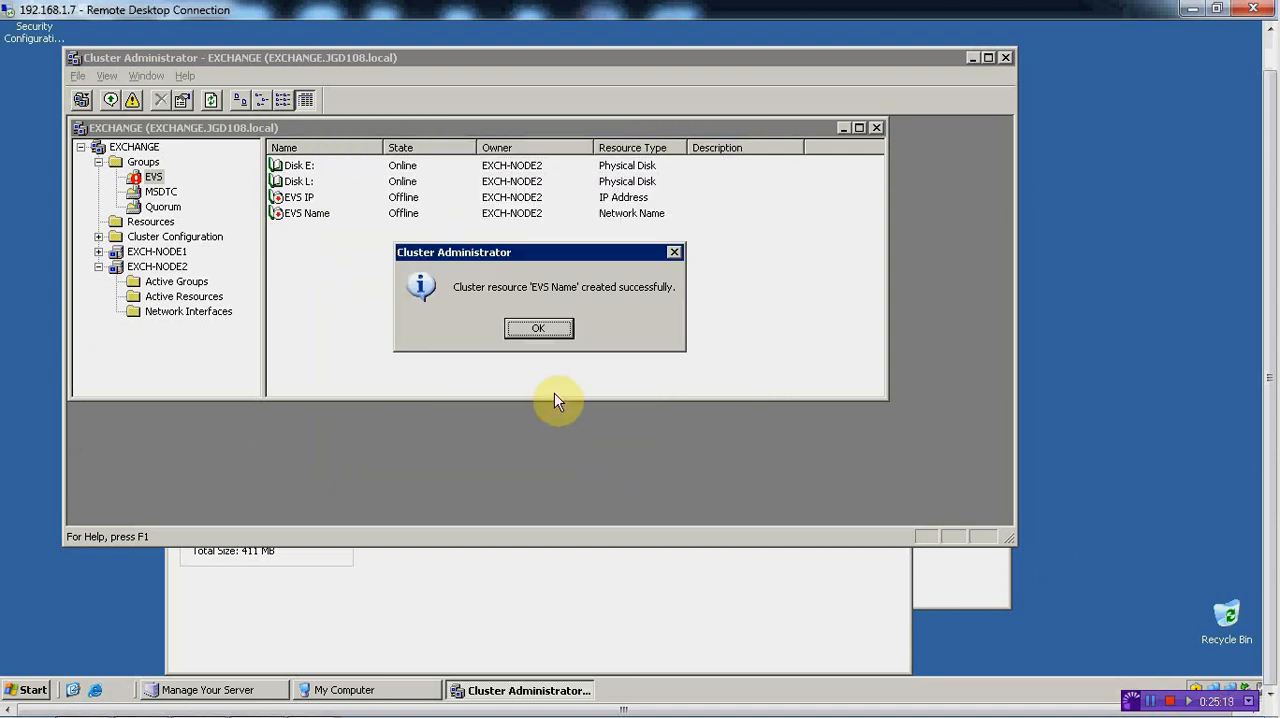
pyautogui.click(531, 329)
# Start a new Microsoft Exchange System Attendant resource named Exchange SA in the EVS group and continue to its possible owners
pyautogui.rightClick(294, 242)
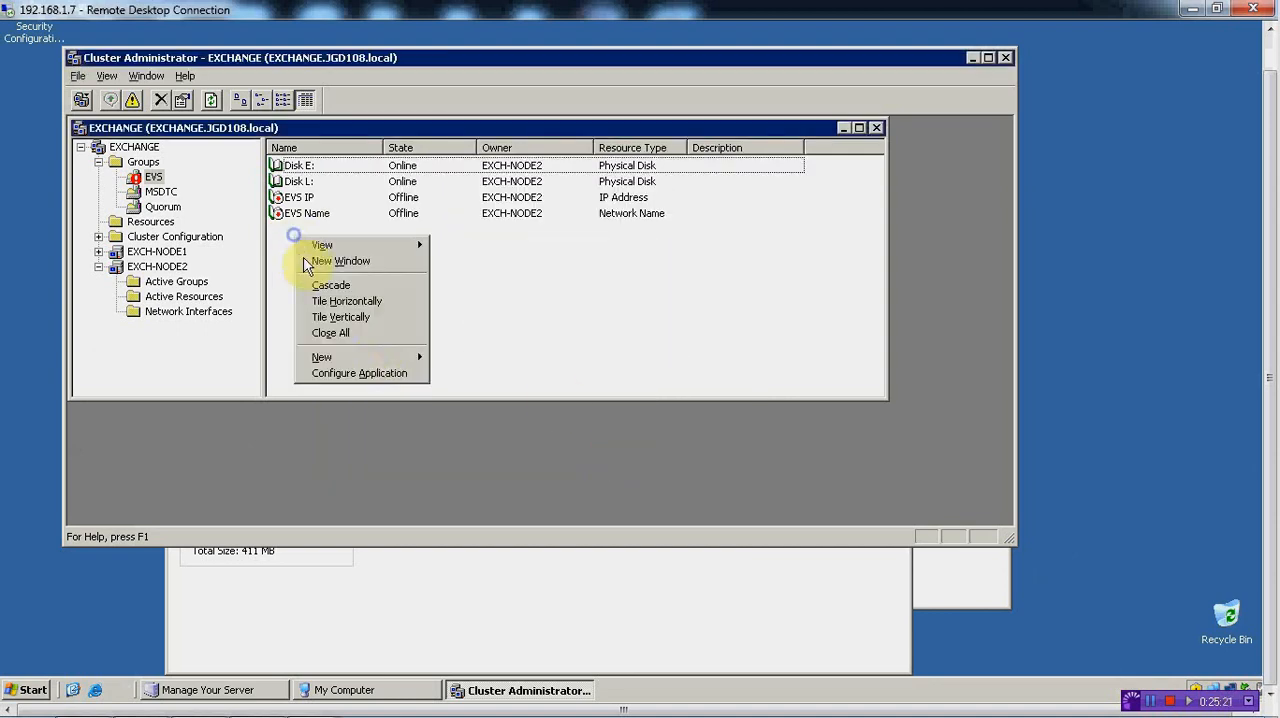
pyautogui.moveTo(390, 357)
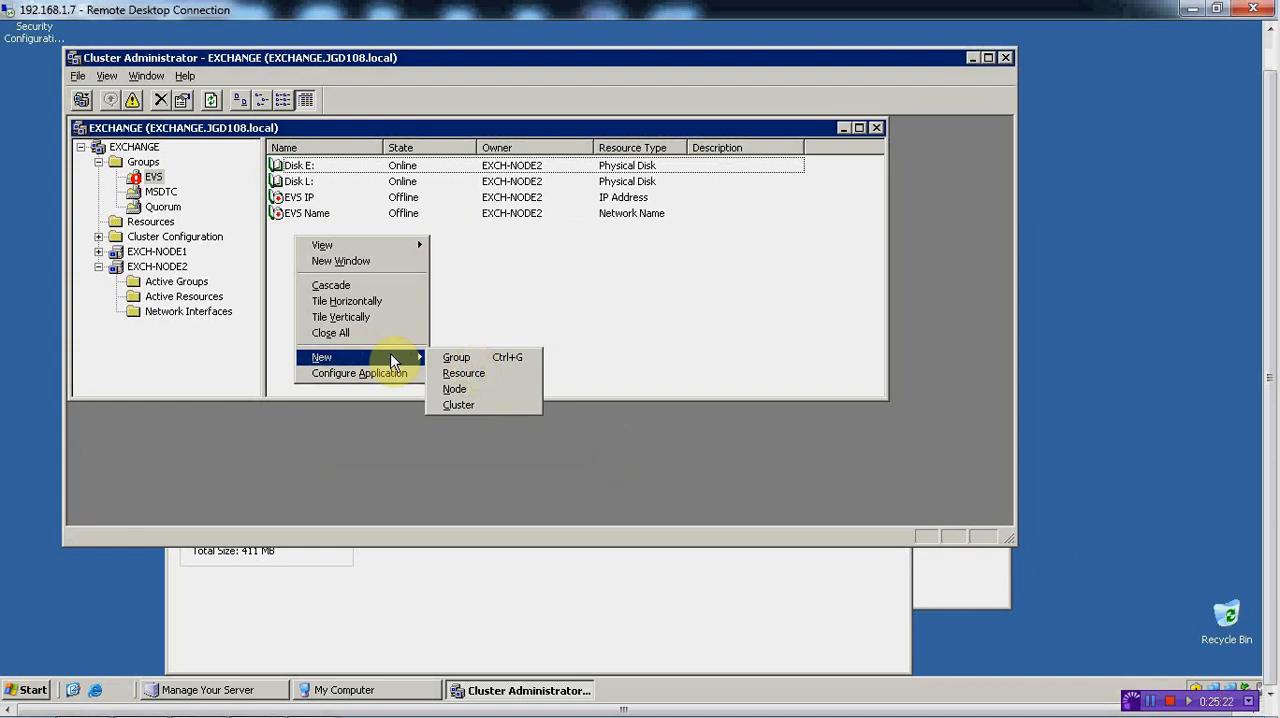
pyautogui.click(485, 376)
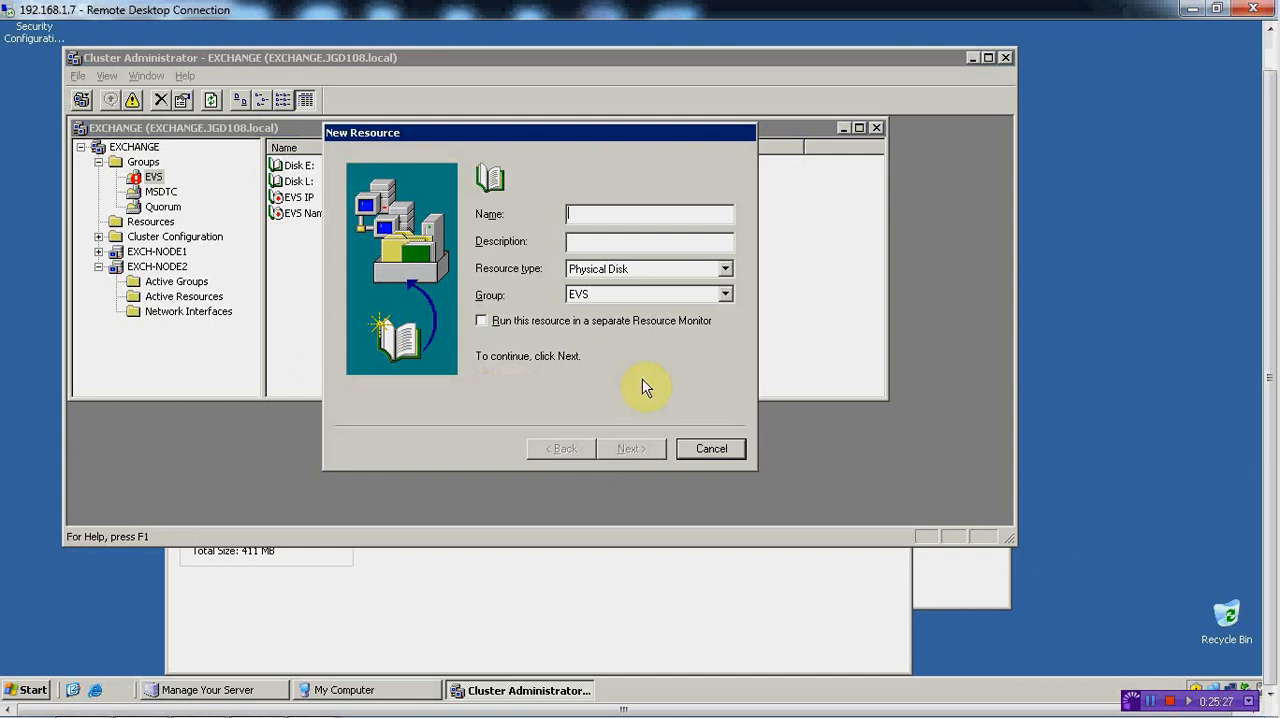
pyautogui.click(725, 270)
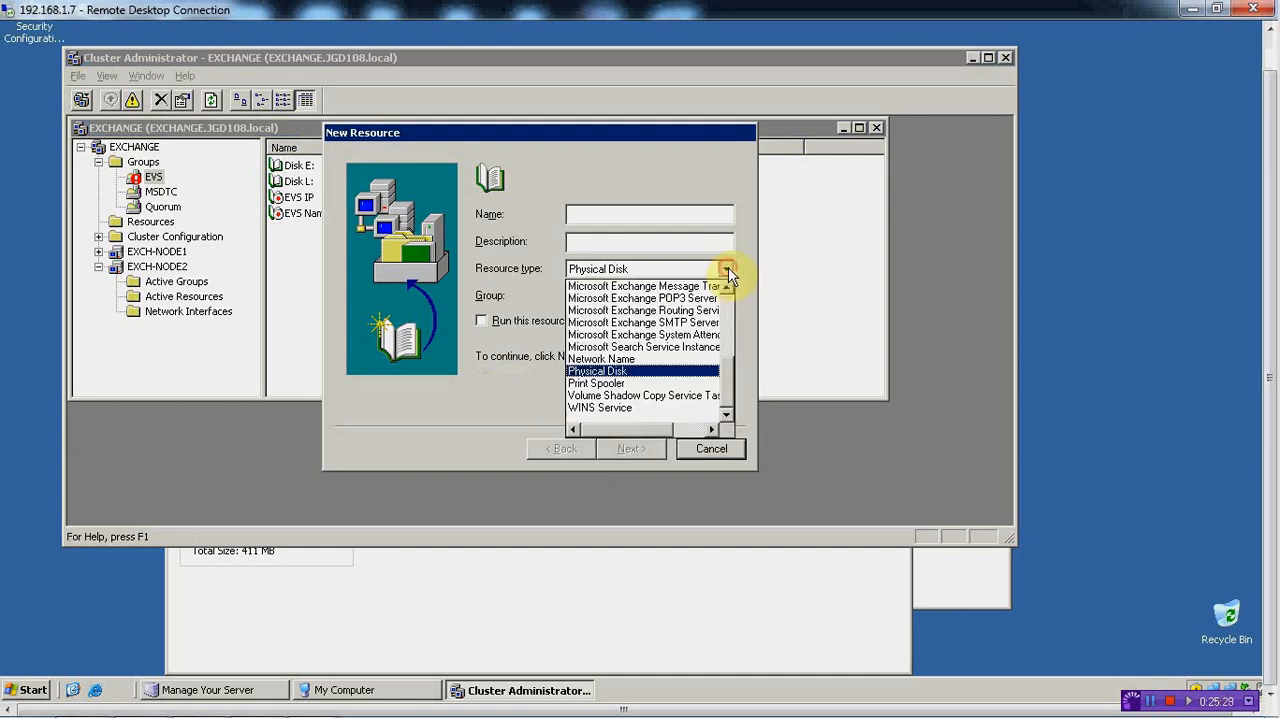
pyautogui.click(681, 336)
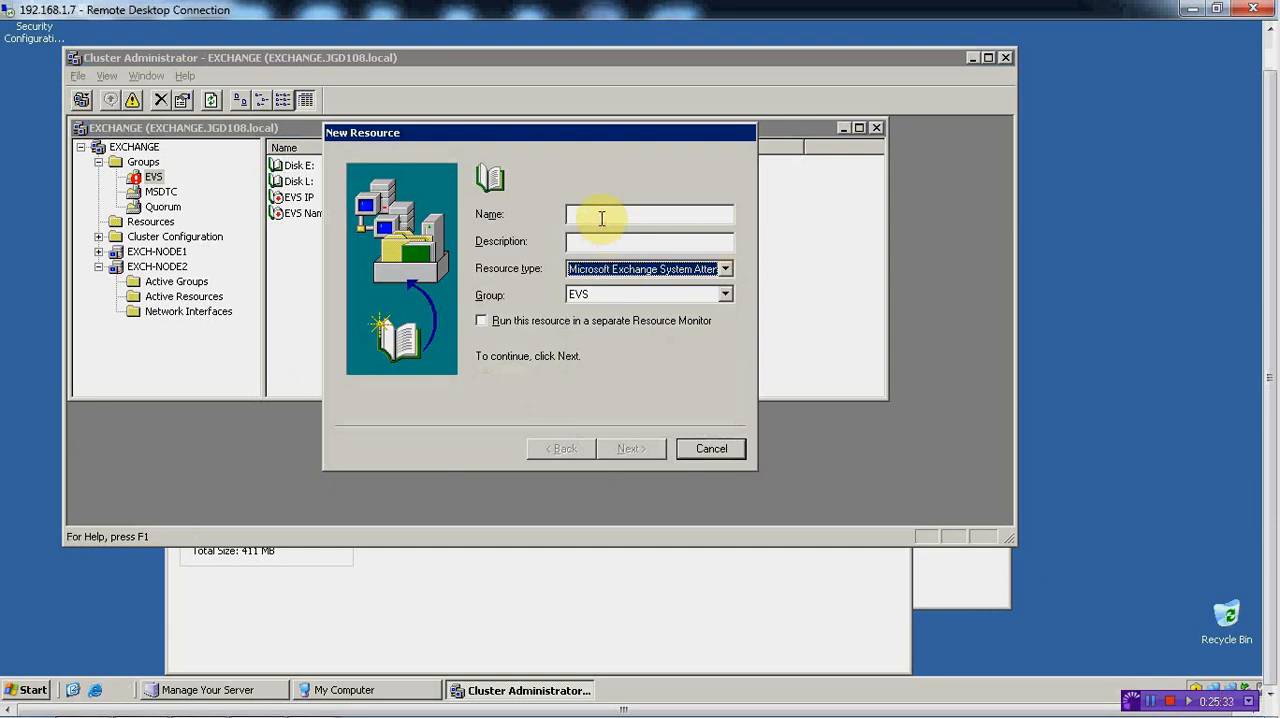
pyautogui.click(601, 218)
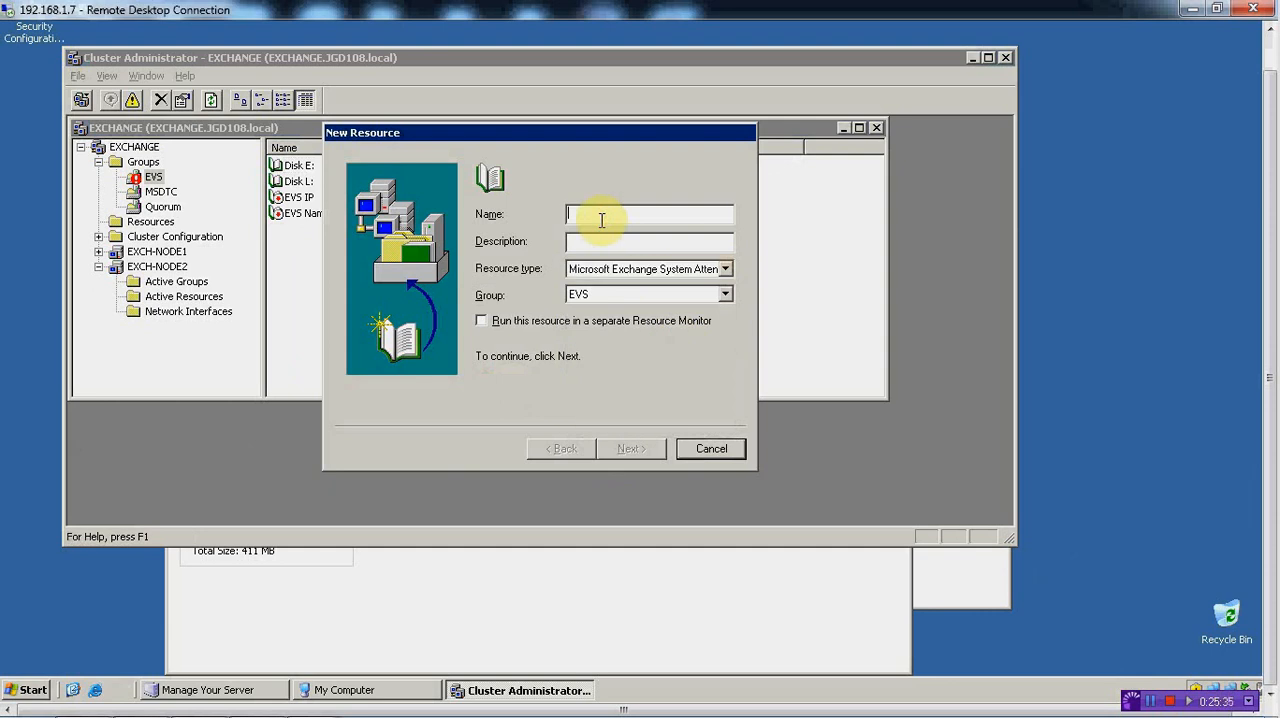
pyautogui.write('E')
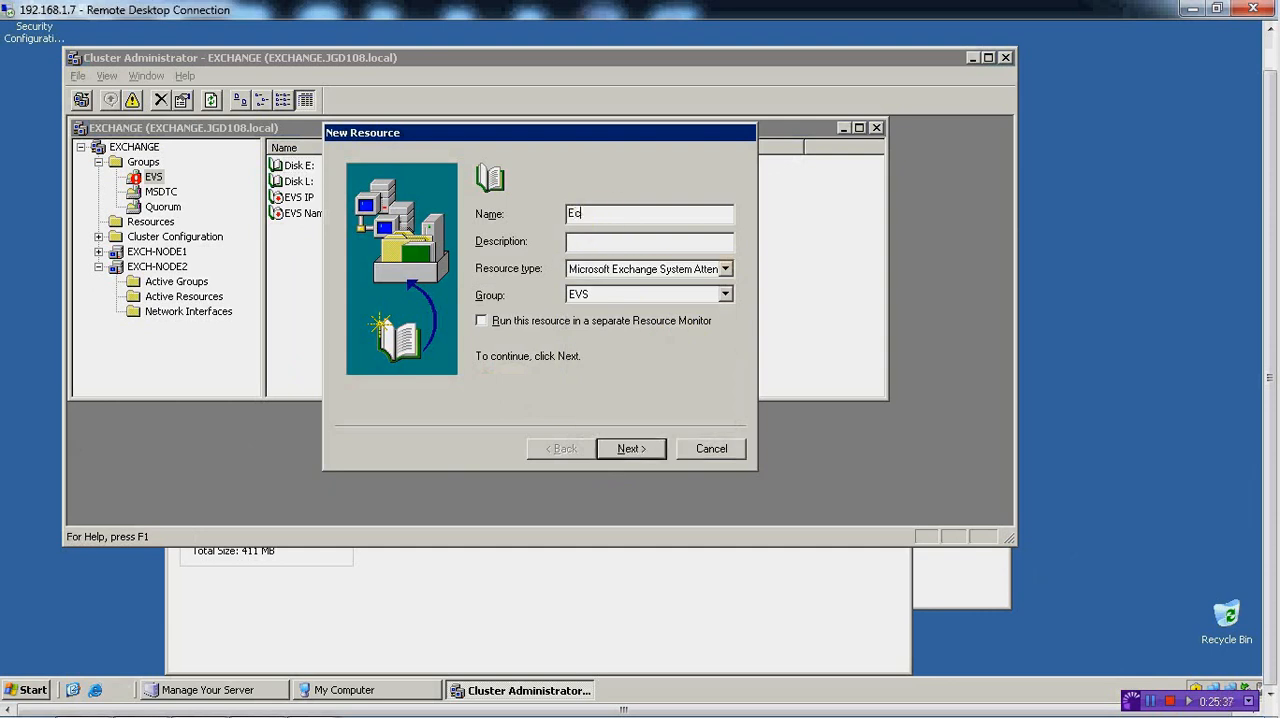
pyautogui.write('xchange SA')
pyautogui.click(627, 448)
# Keep both nodes as possible owners of Exchange SA and add EVS Name, Disk E: and Disk L: as dependencies
pyautogui.click(624, 448)
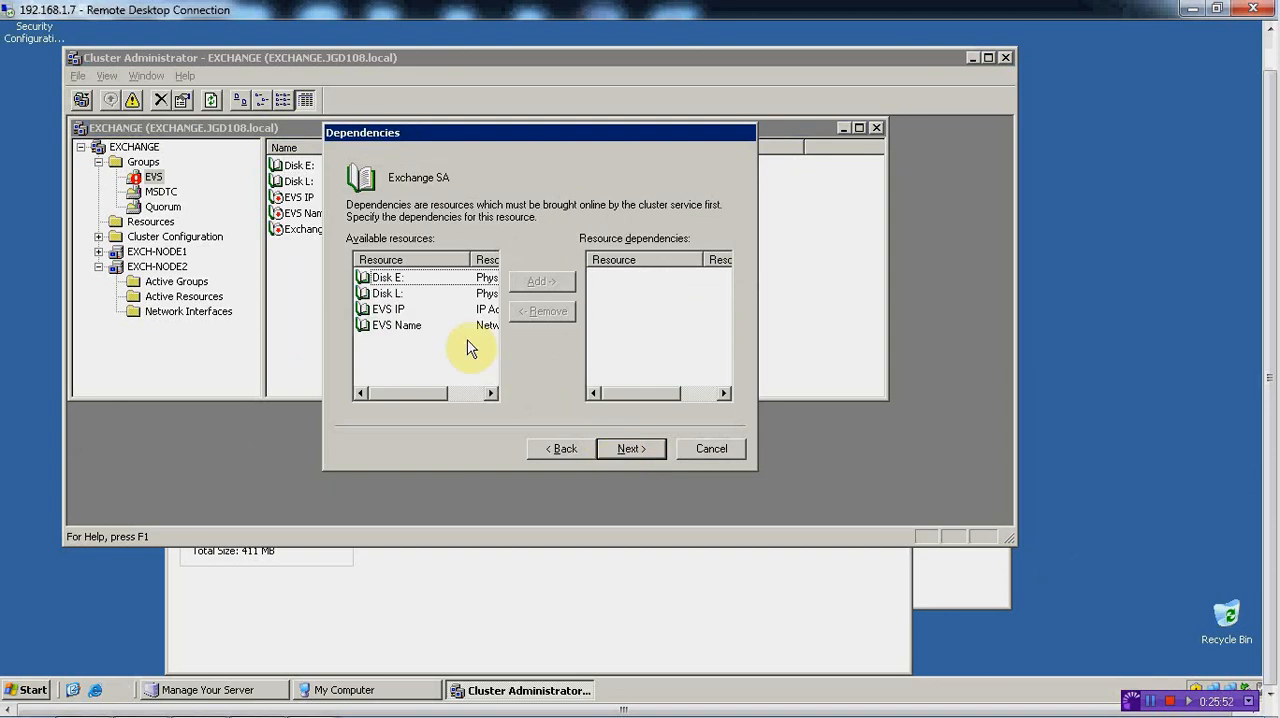
pyautogui.click(408, 325)
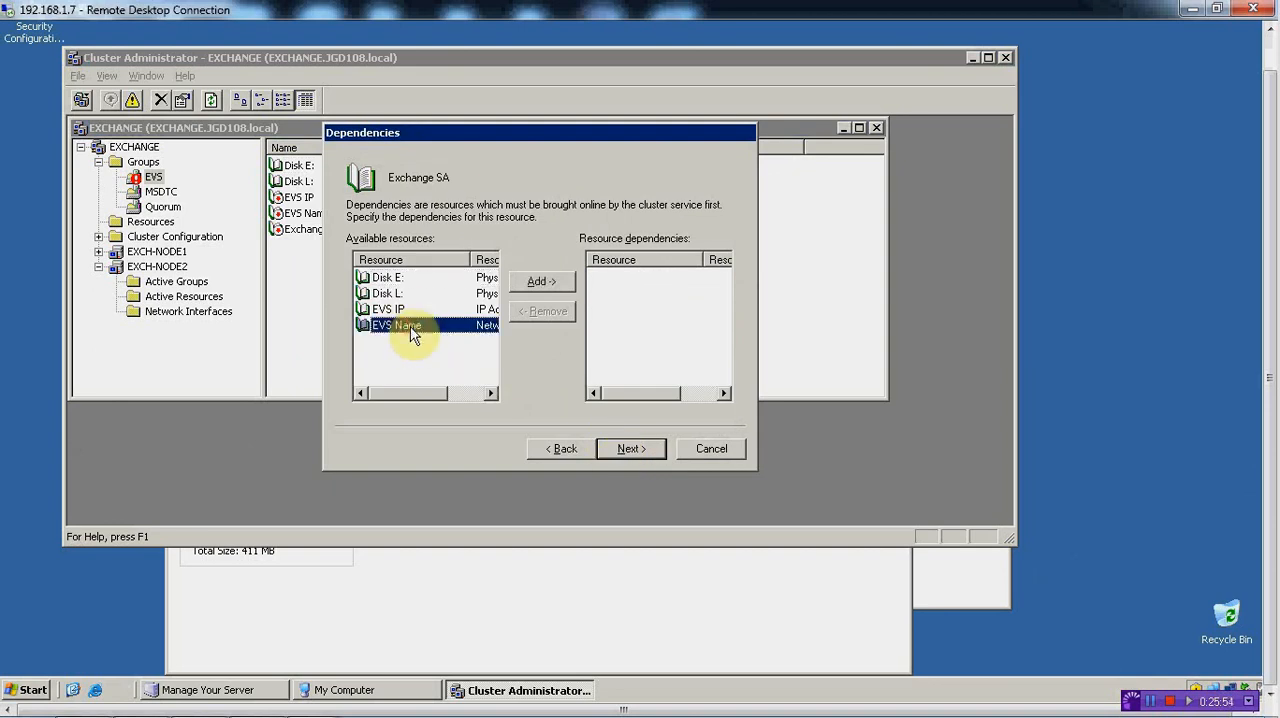
pyautogui.click(568, 284)
pyautogui.click(390, 277)
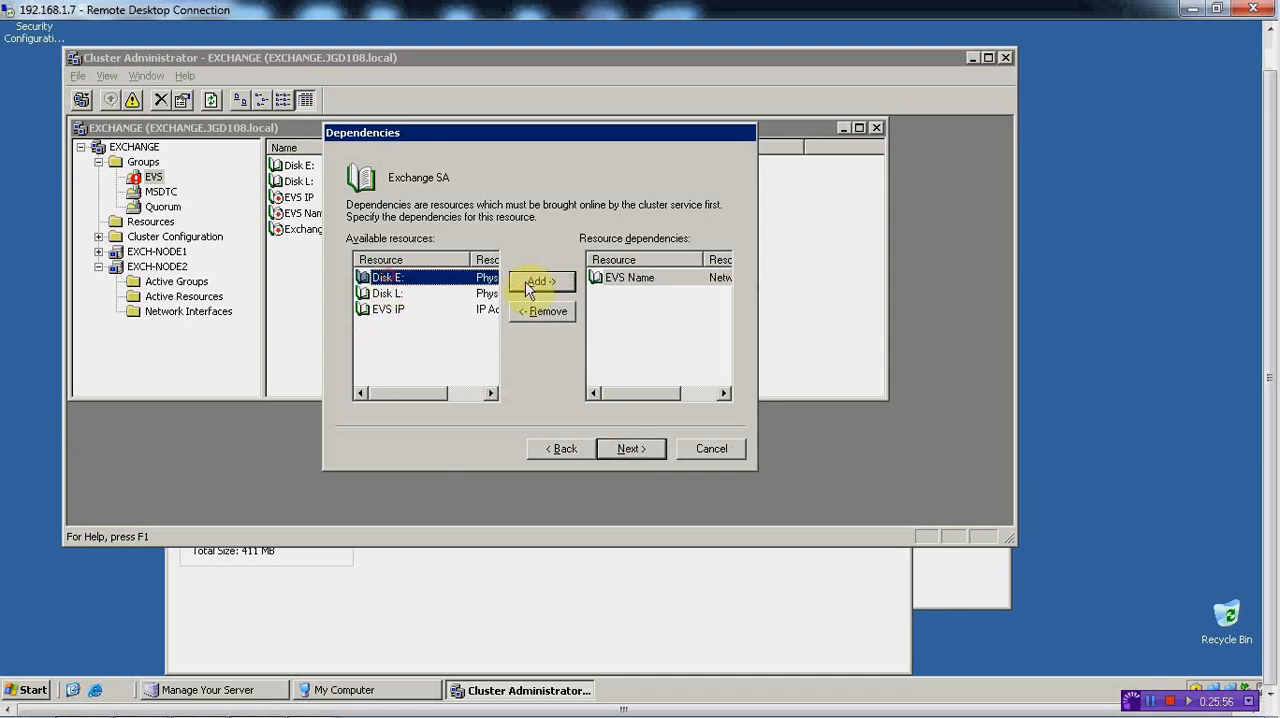
pyautogui.click(532, 281)
pyautogui.click(390, 278)
pyautogui.click(535, 283)
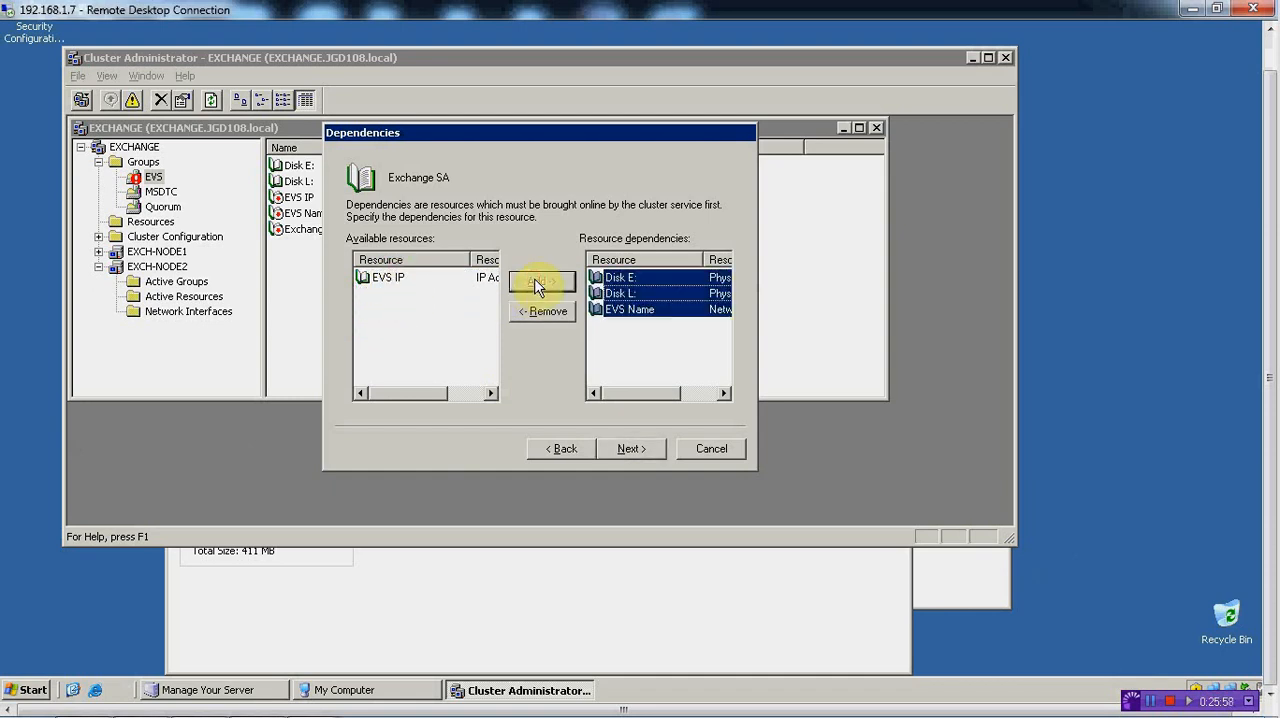
pyautogui.click(631, 448)
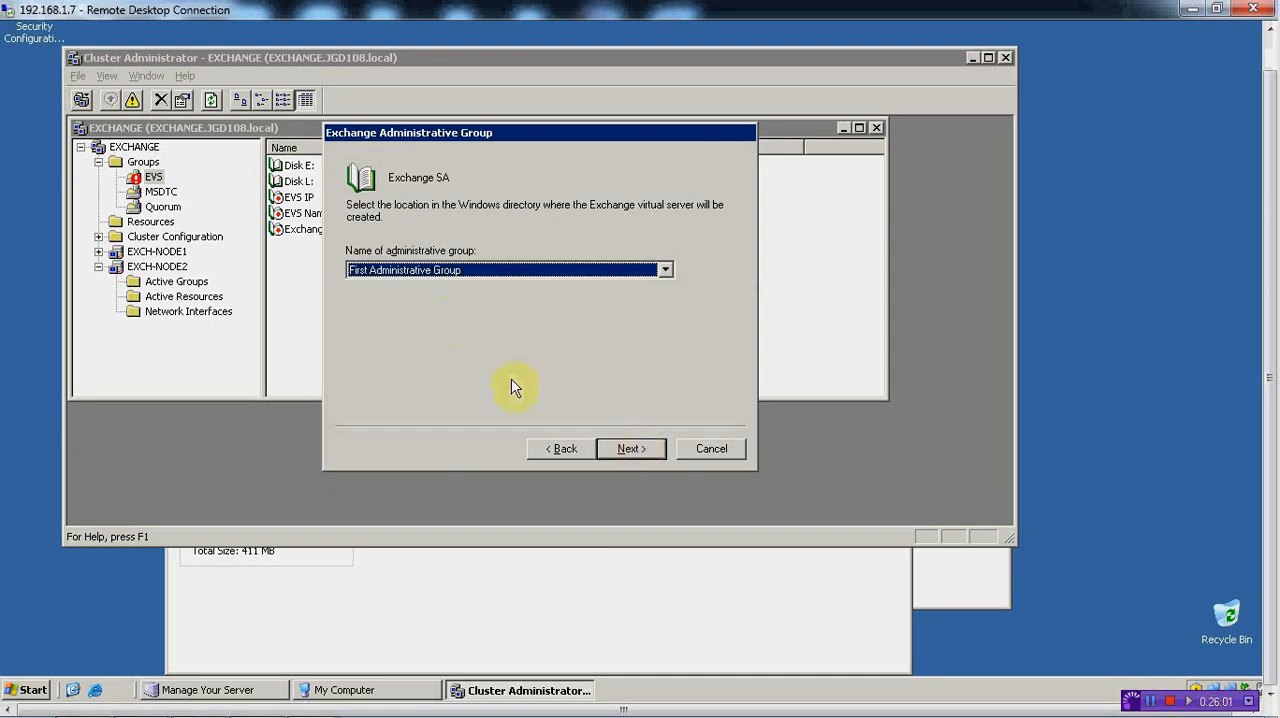
# Try to finish Exchange SA with First Administrative Group, First Routing Group and data directory E:\EXCHSRVR, then cancel the wizard
pyautogui.click(483, 270)
pyautogui.click(441, 290)
pyautogui.click(630, 450)
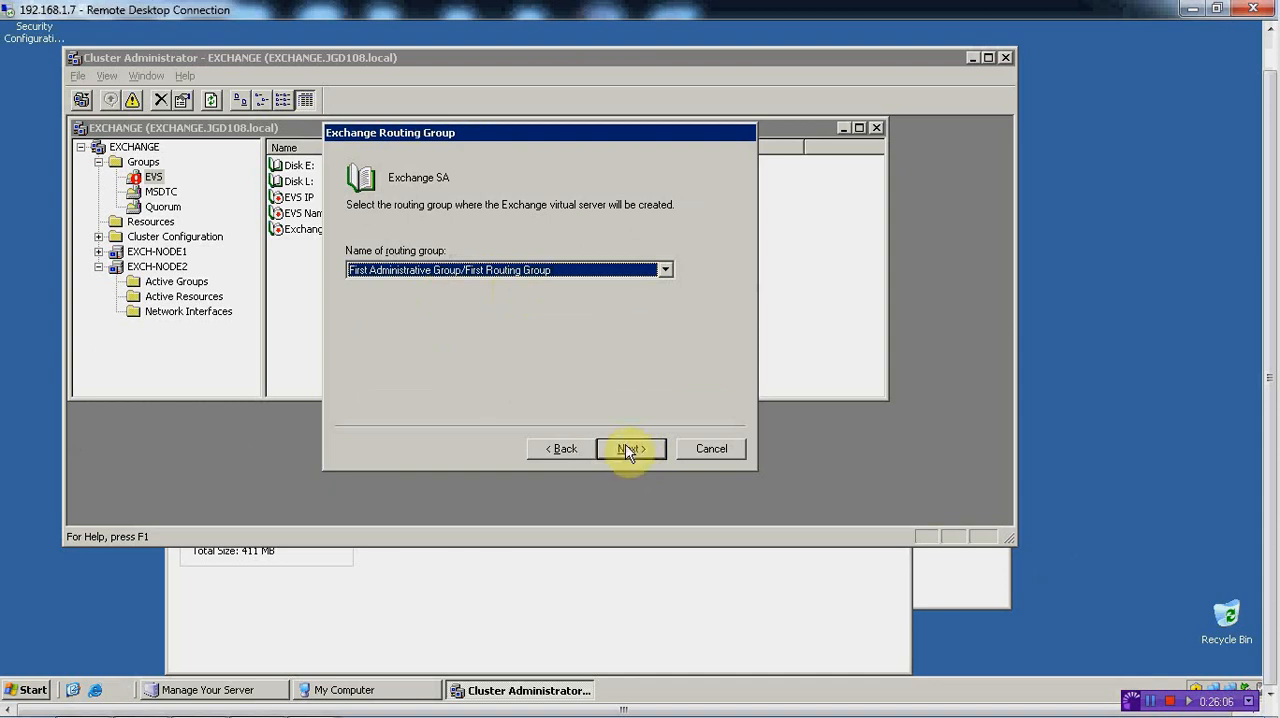
pyautogui.click(627, 269)
pyautogui.click(509, 288)
pyautogui.click(632, 449)
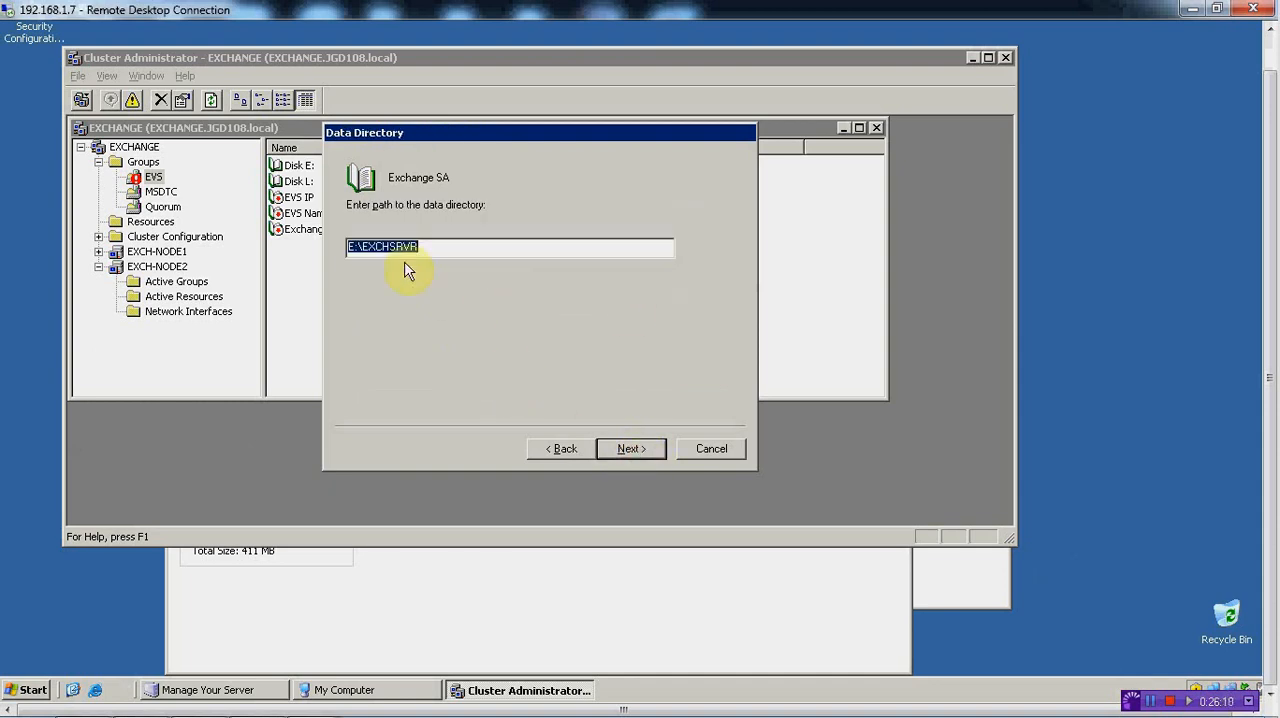
pyautogui.click(634, 455)
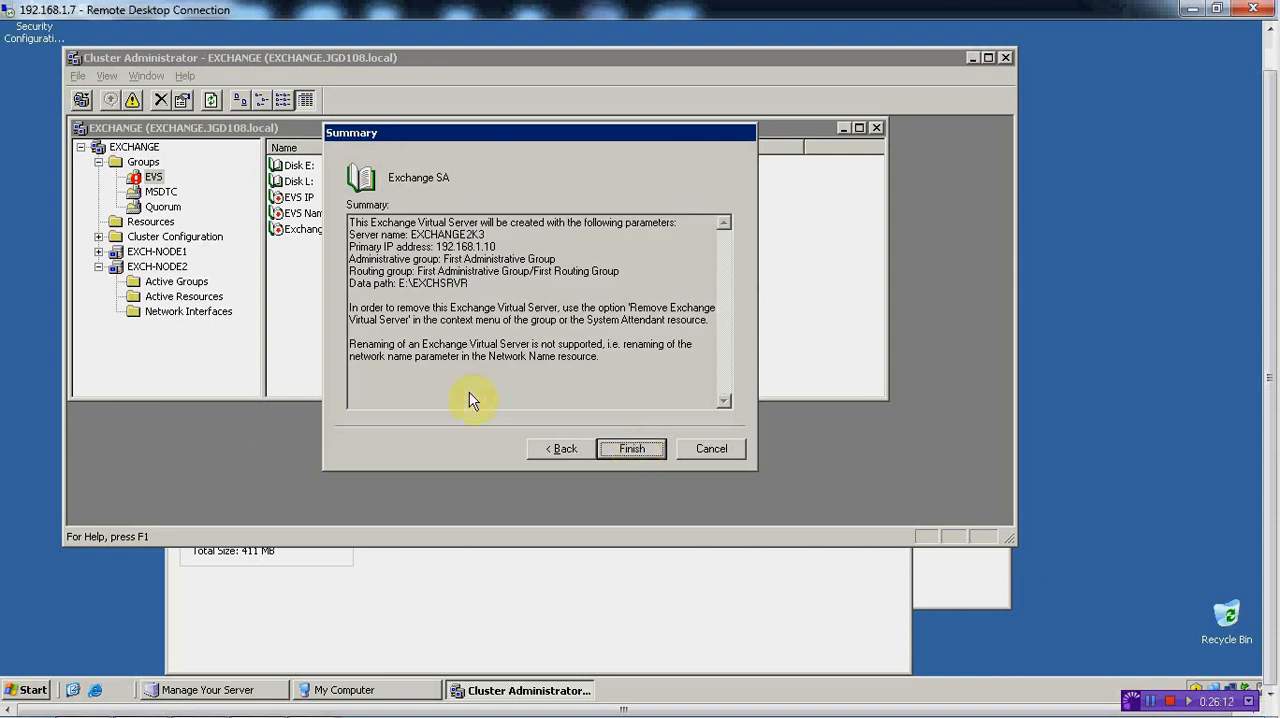
pyautogui.click(631, 450)
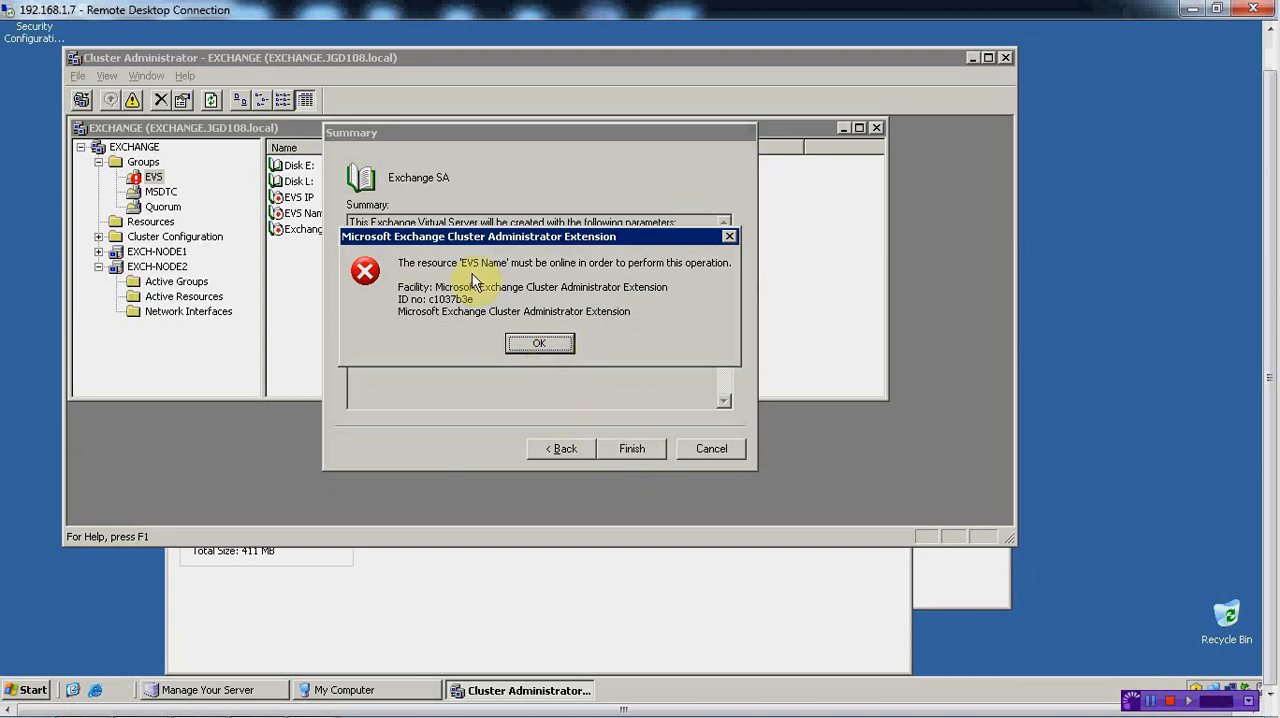
pyautogui.click(540, 343)
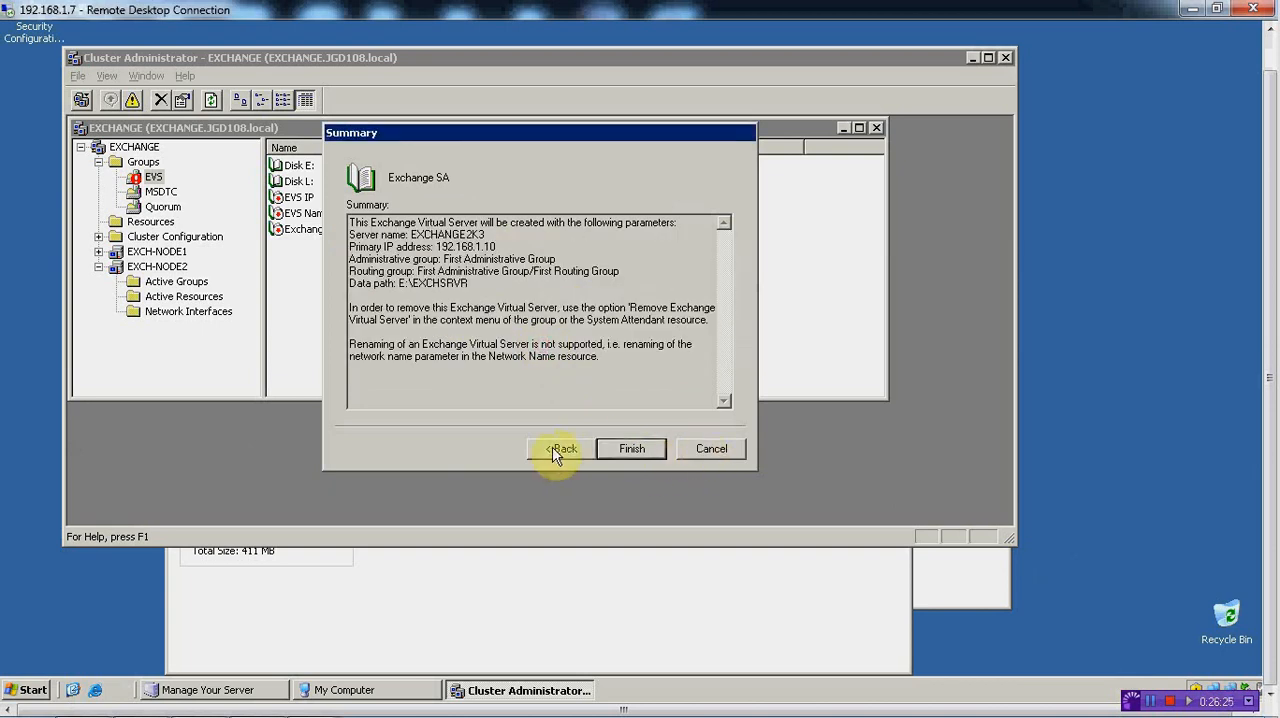
pyautogui.click(710, 449)
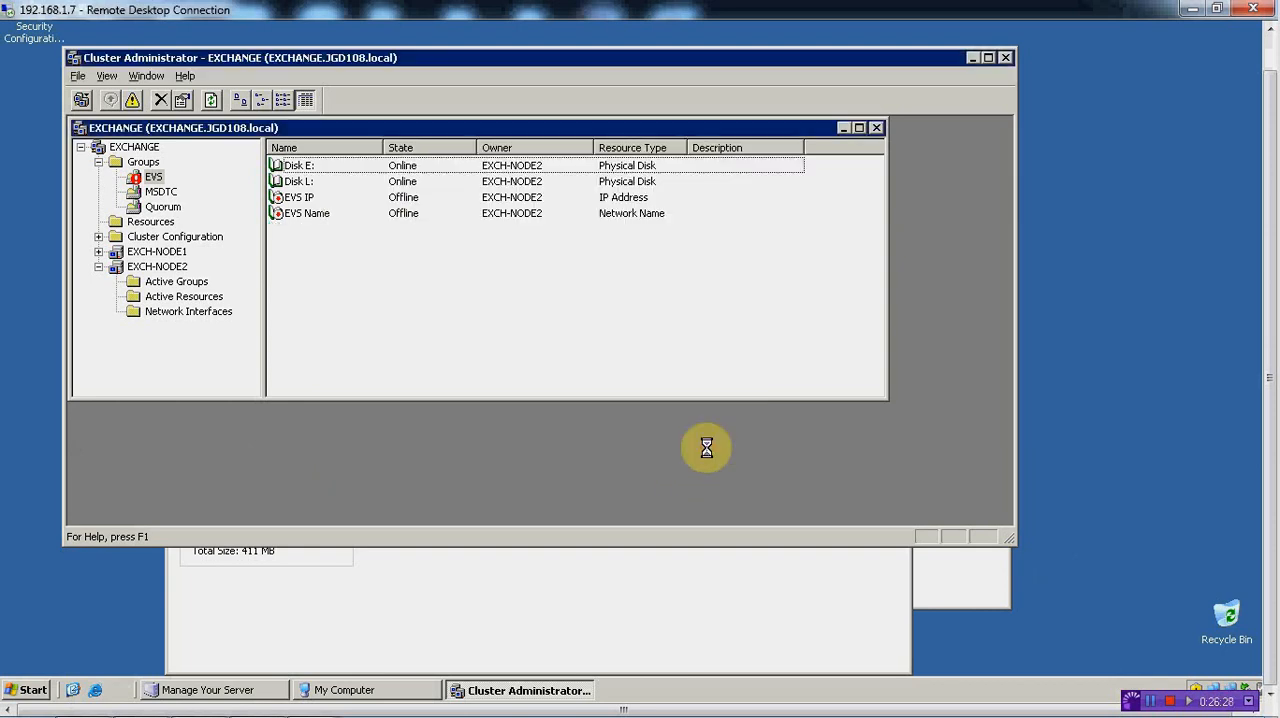
# Bring the EVS IP resource in the EVS group online
pyautogui.rightClick(308, 200)
pyautogui.click(322, 207)
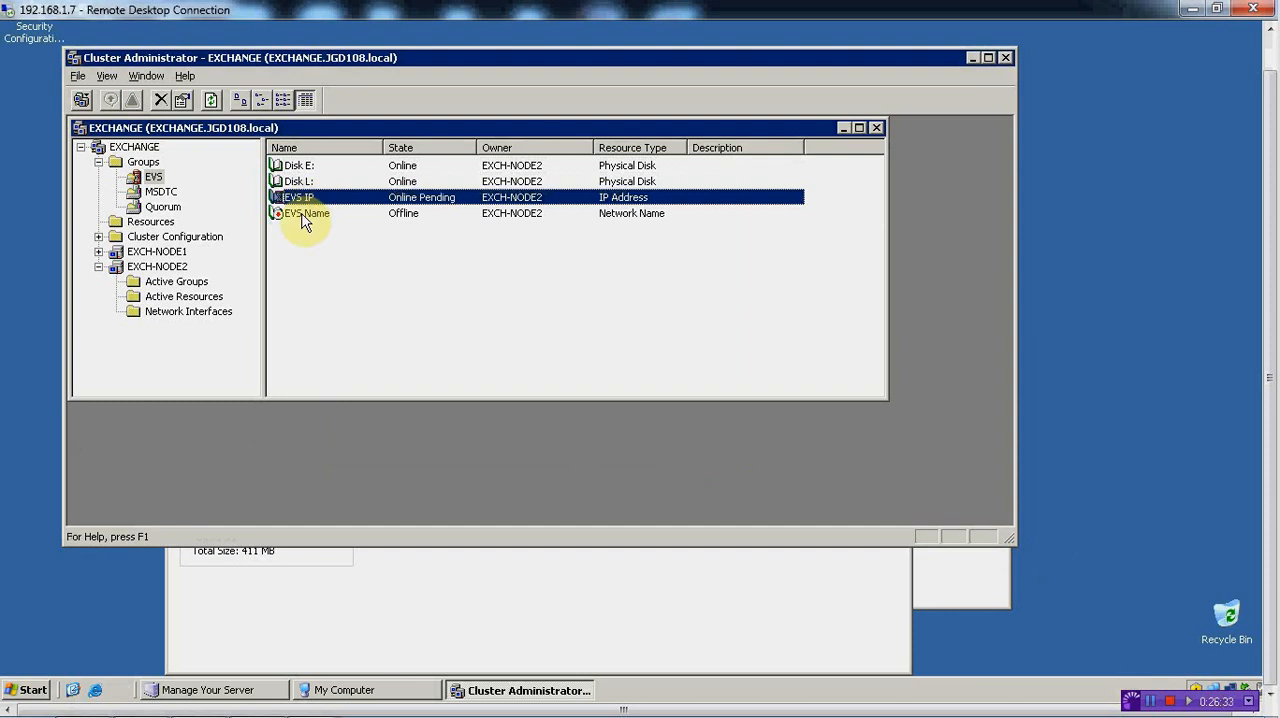
# Bring EVS Name online and start a new Microsoft Exchange System Attendant resource named Exchange SA in the EVS group
pyautogui.rightClick(306, 214)
pyautogui.click(322, 220)
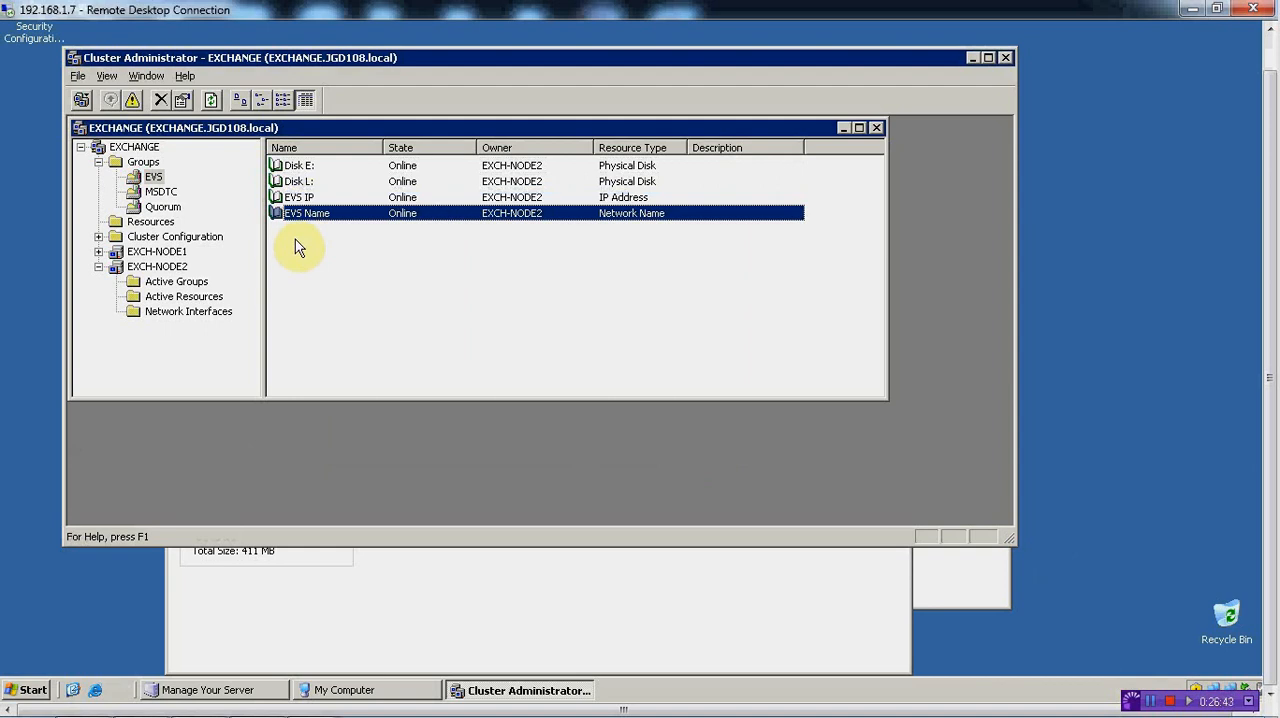
pyautogui.rightClick(296, 243)
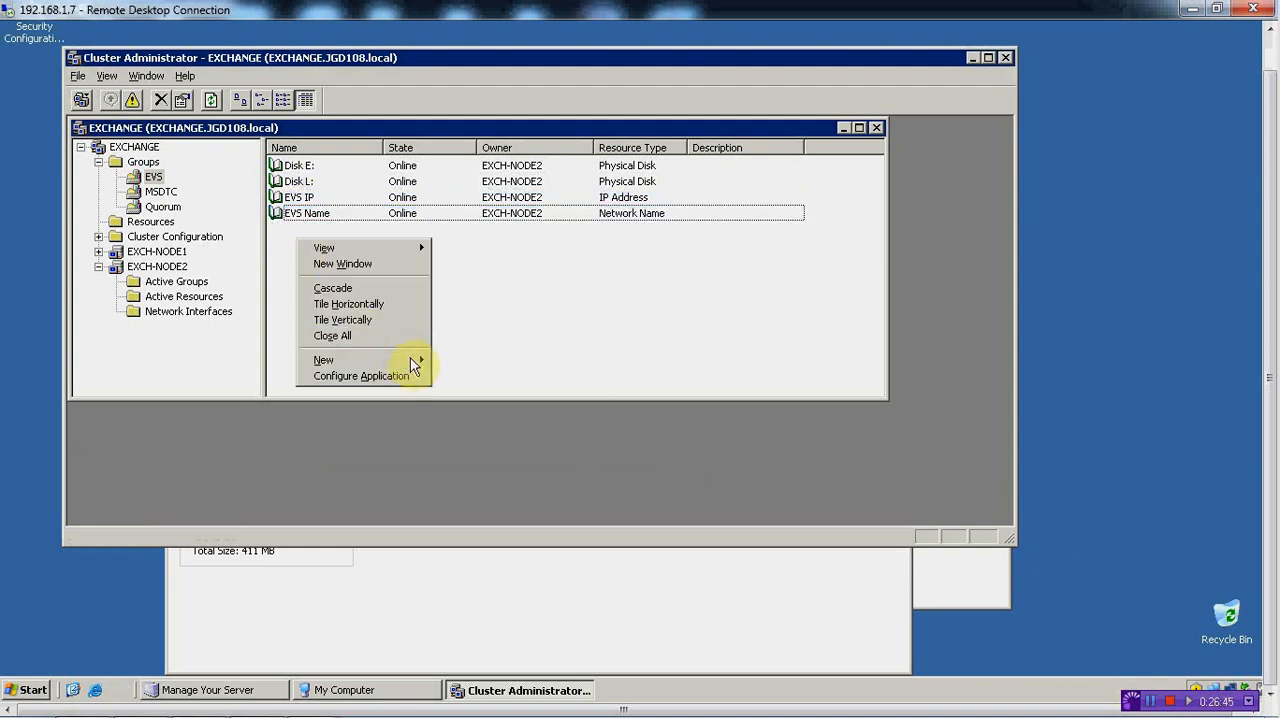
pyautogui.moveTo(415, 366)
pyautogui.click(458, 378)
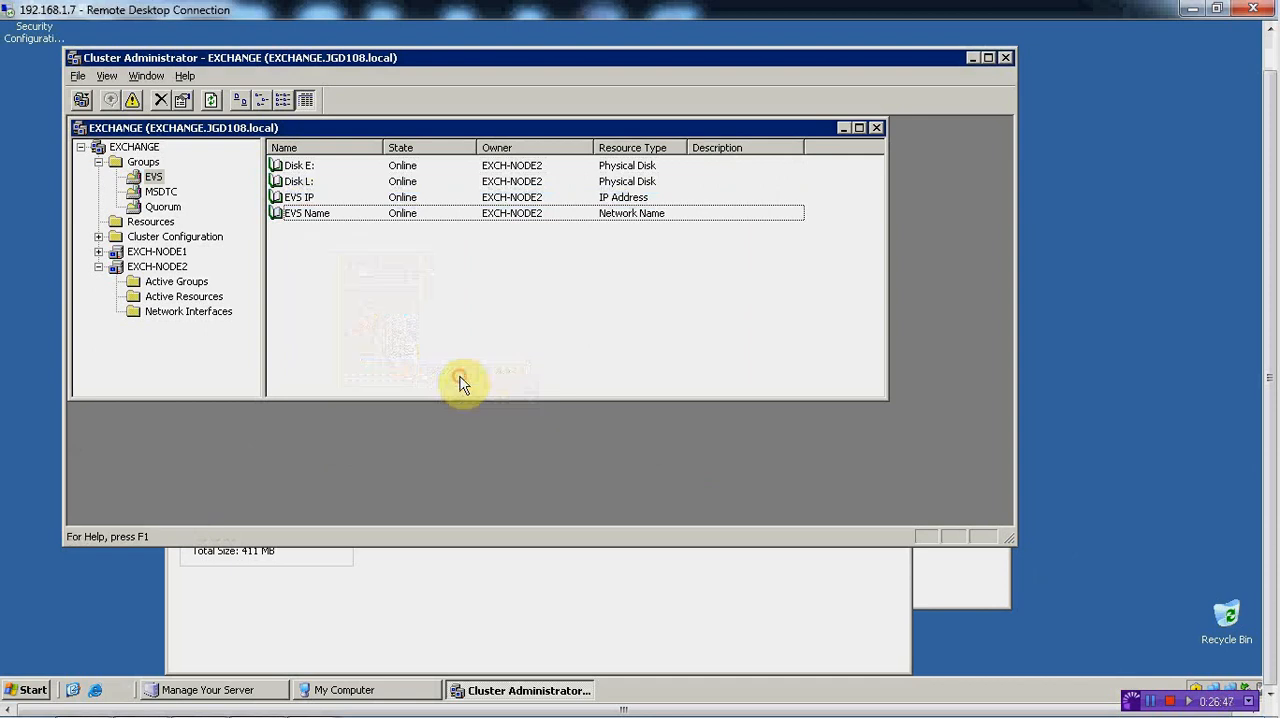
pyautogui.click(630, 275)
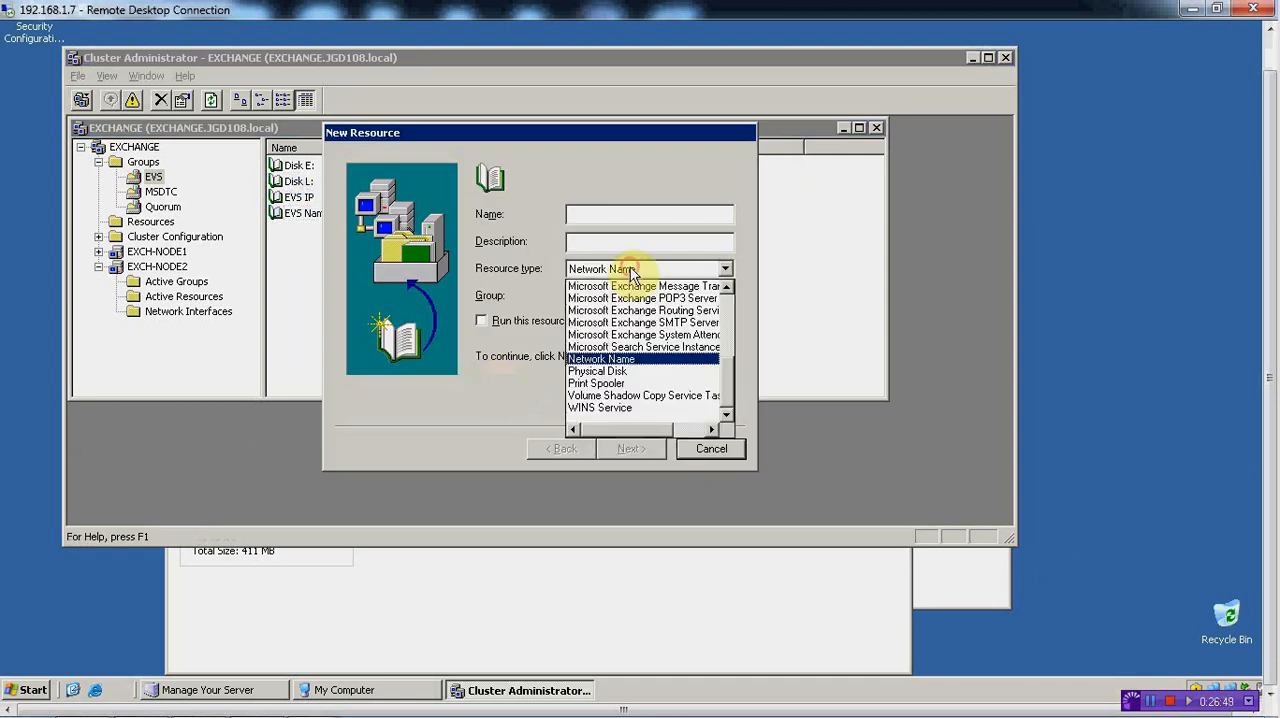
pyautogui.moveTo(729, 383); pyautogui.dragTo(729, 371)
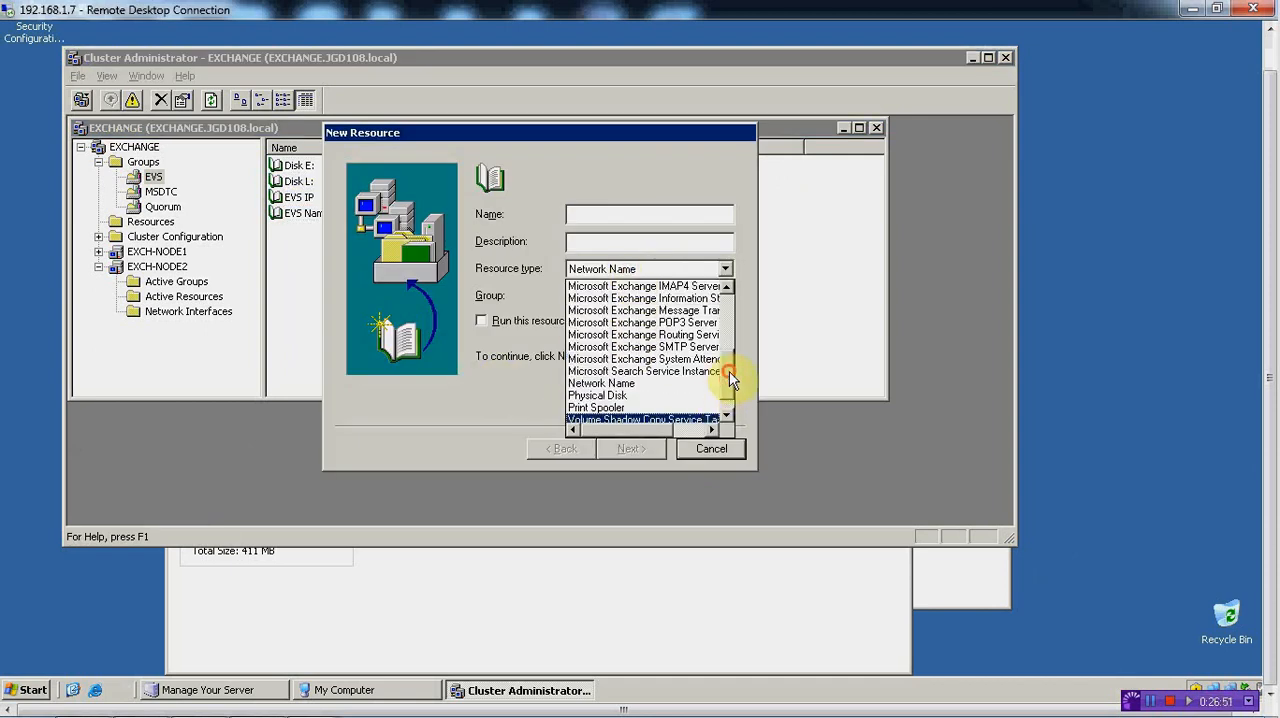
pyautogui.click(645, 366)
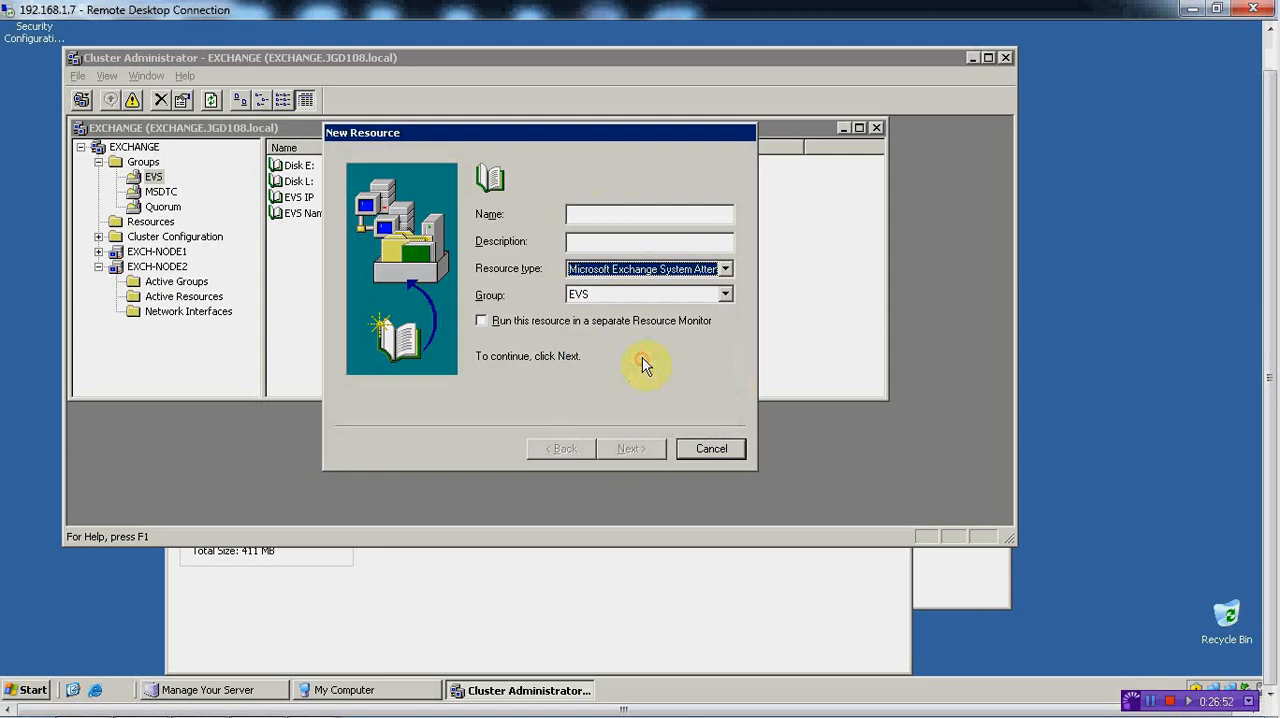
pyautogui.click(602, 215)
pyautogui.write('Exchange SA')
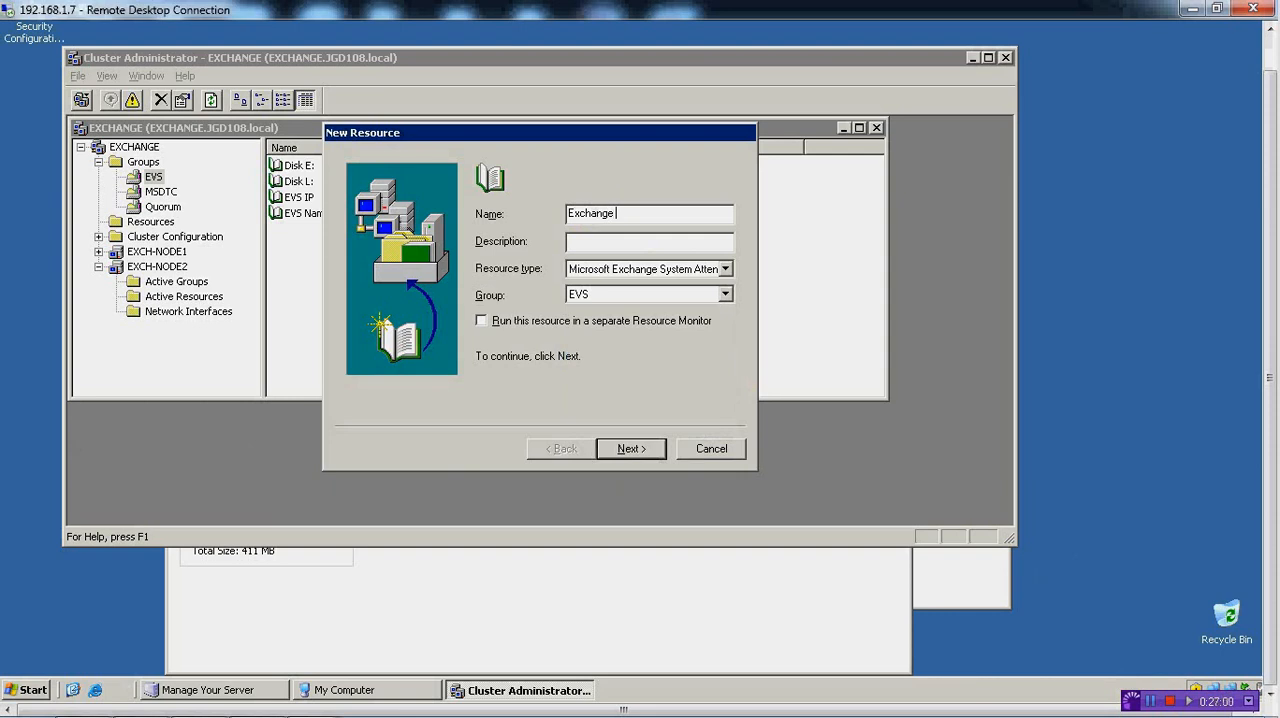
pyautogui.click(640, 446)
# Accept the default possible owners for Exchange SA and add EVS Name, Disk E: and Disk L: as its dependencies
pyautogui.click(630, 448)
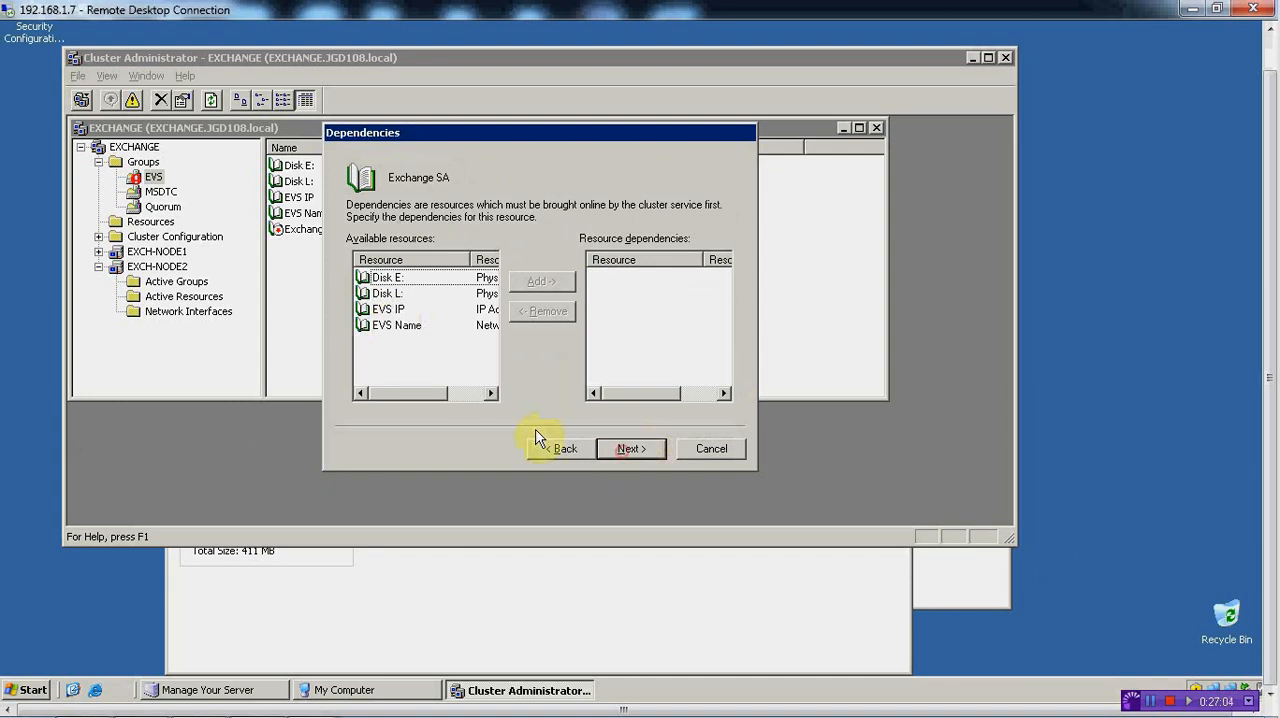
pyautogui.click(402, 325)
pyautogui.click(538, 283)
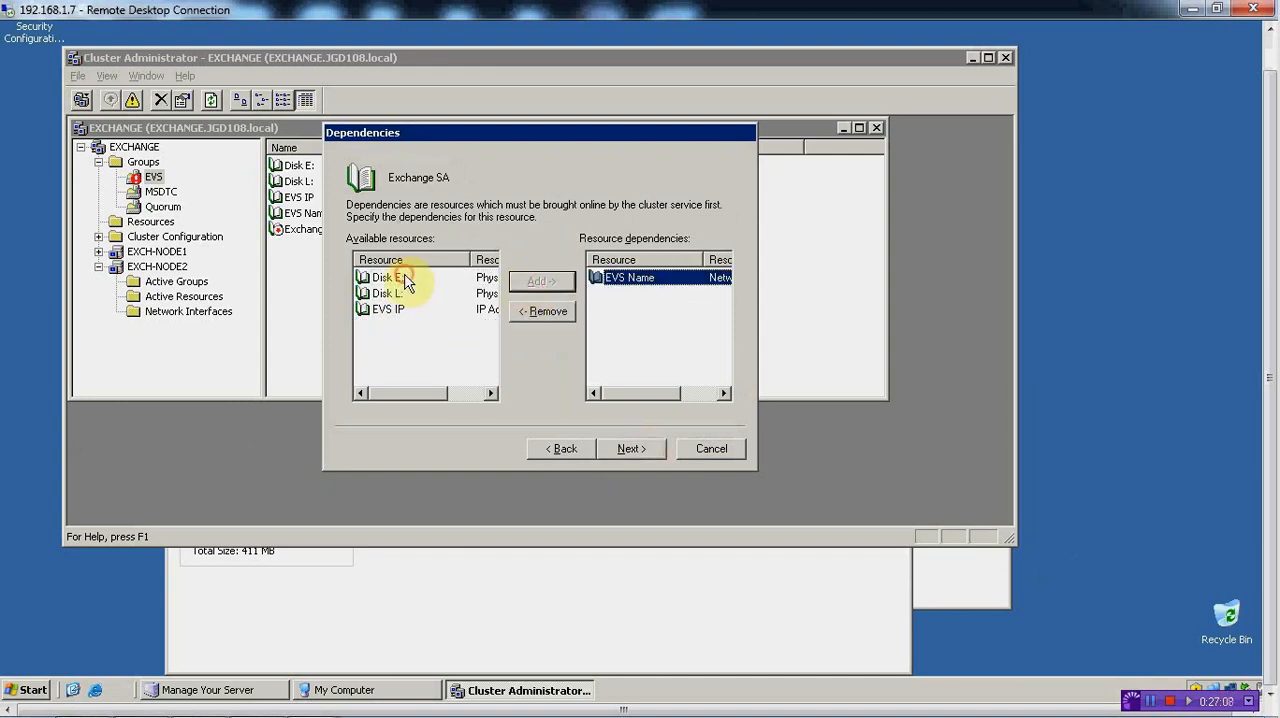
pyautogui.click(400, 277)
pyautogui.click(540, 283)
pyautogui.click(388, 279)
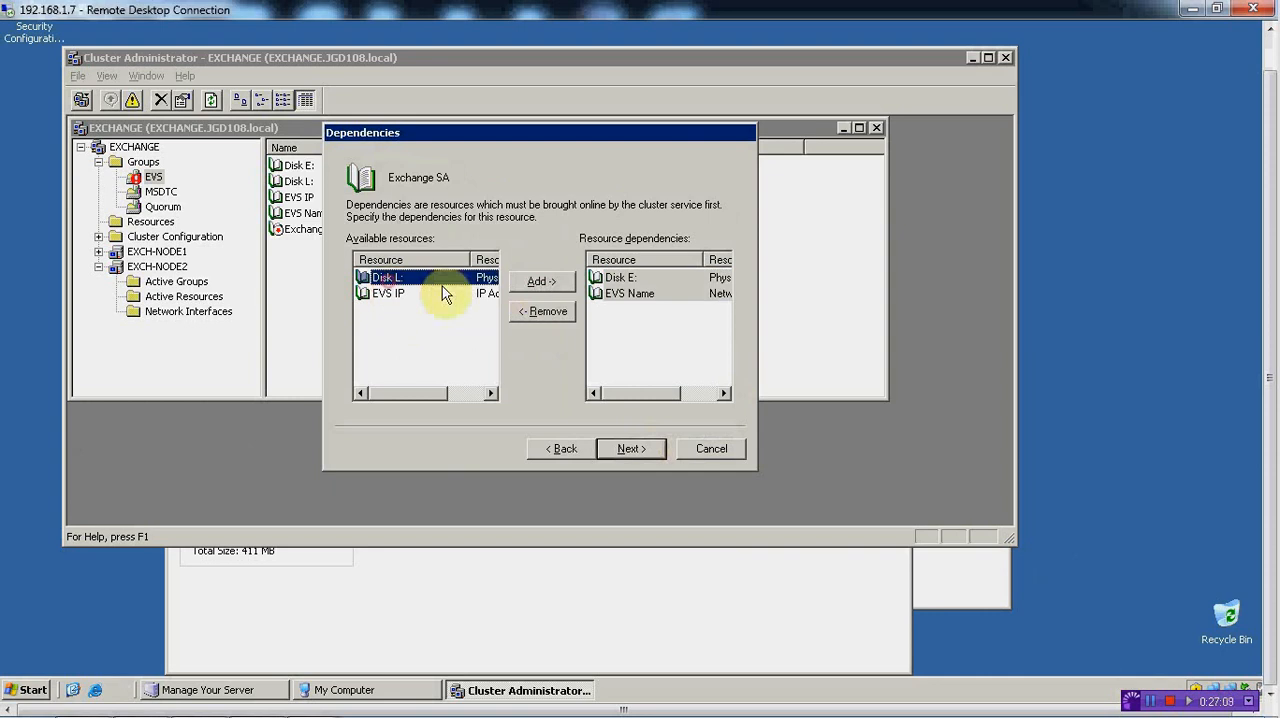
pyautogui.click(545, 283)
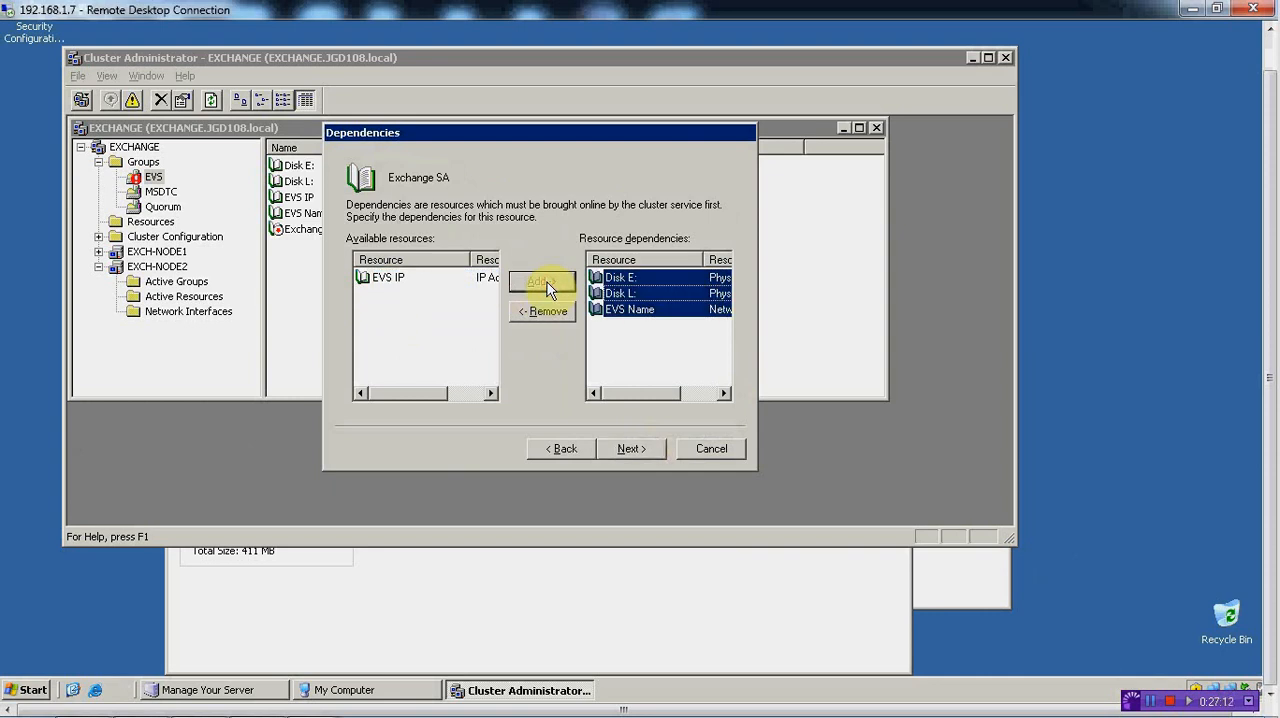
pyautogui.click(628, 448)
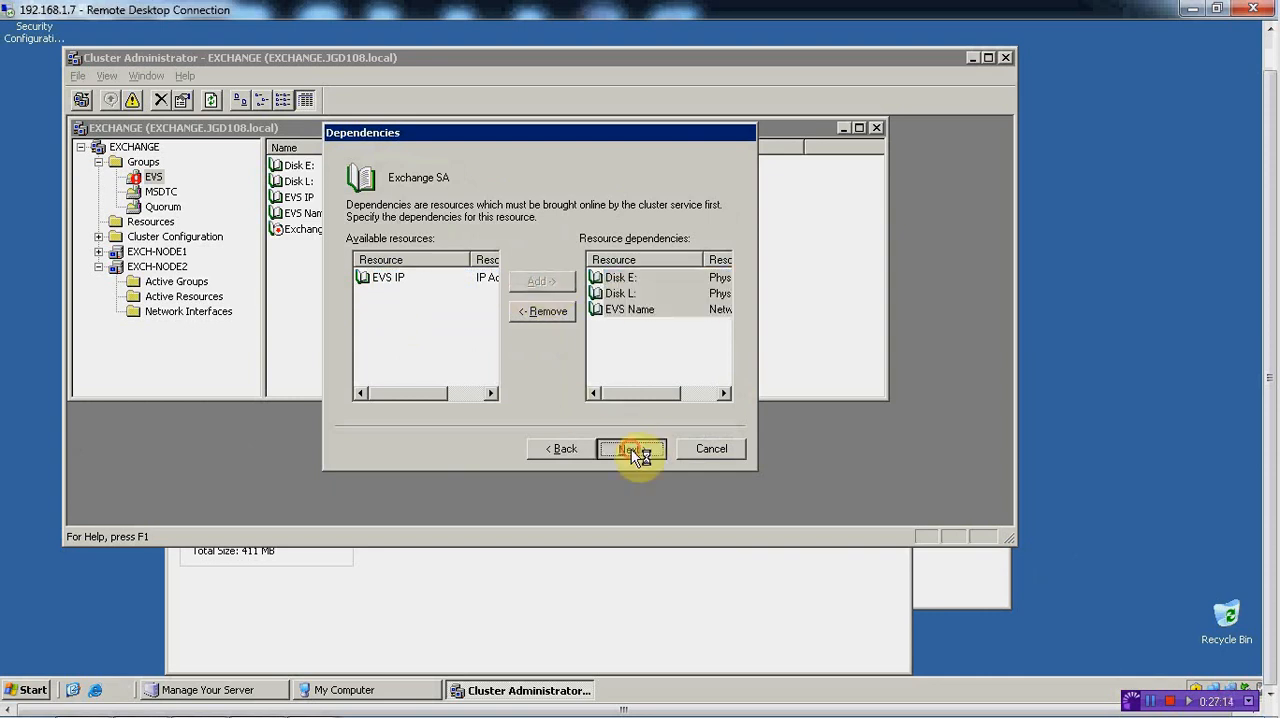
# Finish creating Exchange SA with First Administrative Group, First Routing Group and data directory E:\EXCHSRVR
pyautogui.click(620, 449)
pyautogui.click(622, 452)
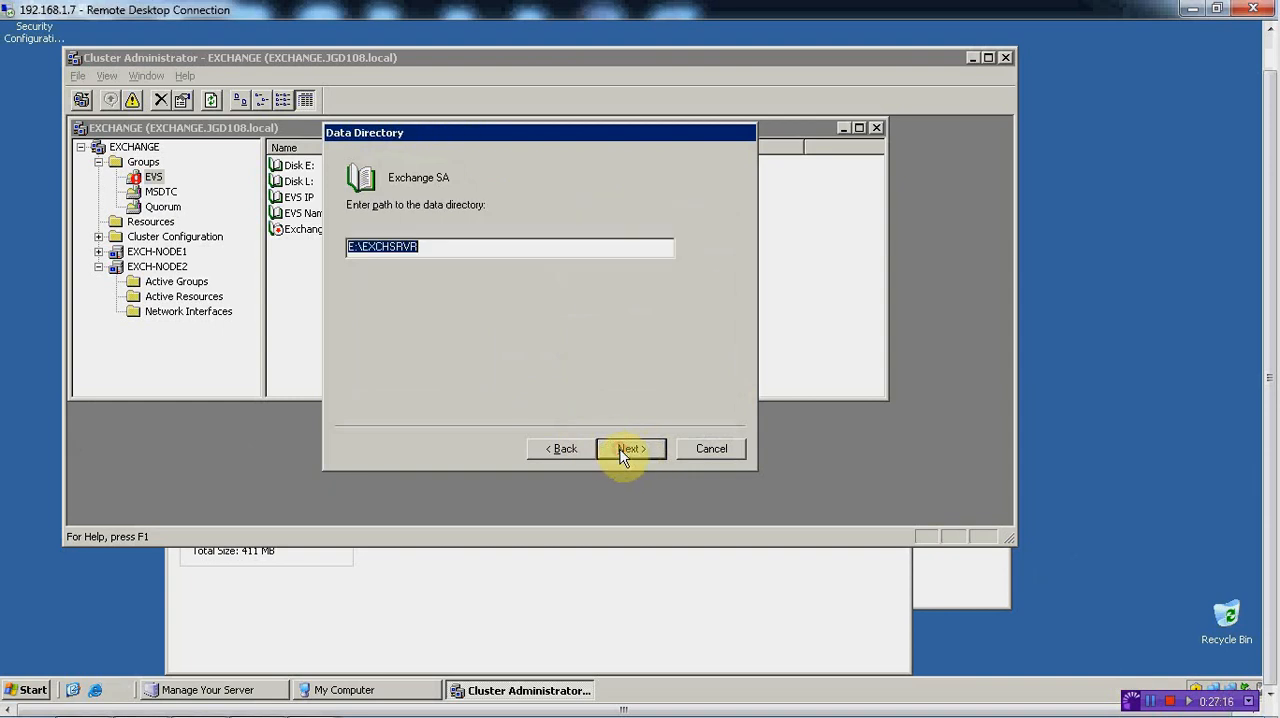
pyautogui.click(622, 452)
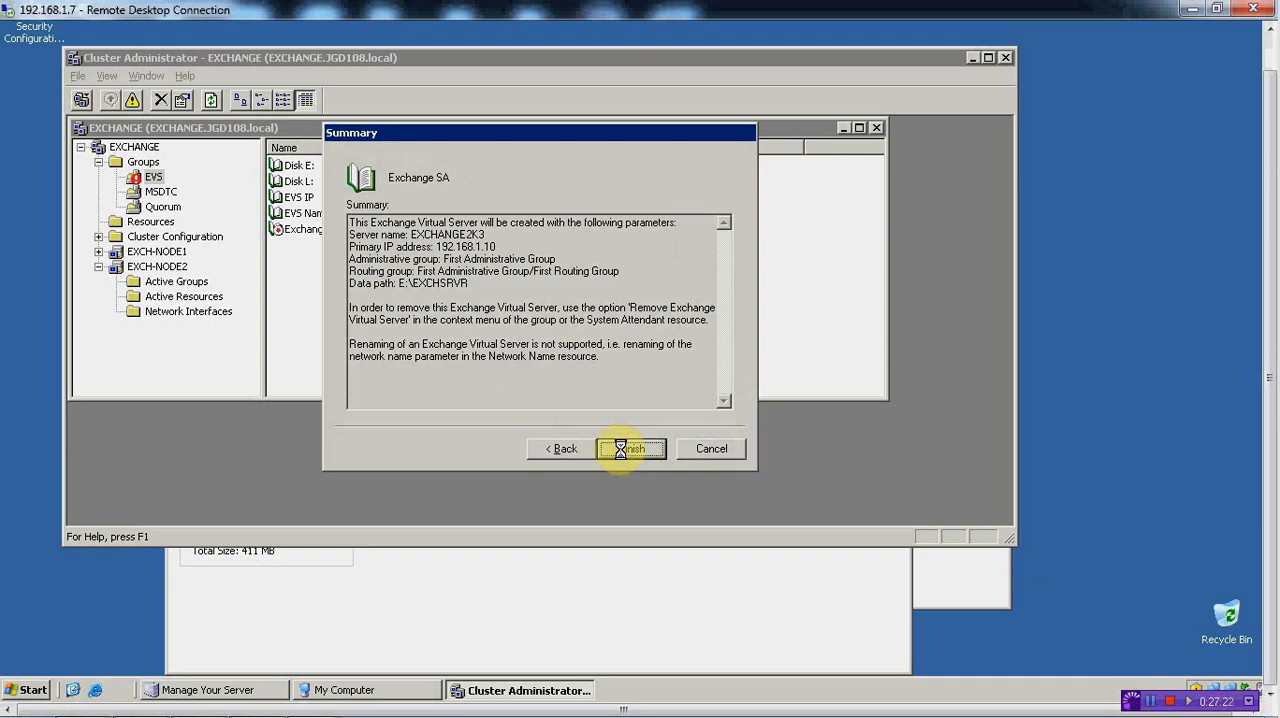
pyautogui.click(626, 453)
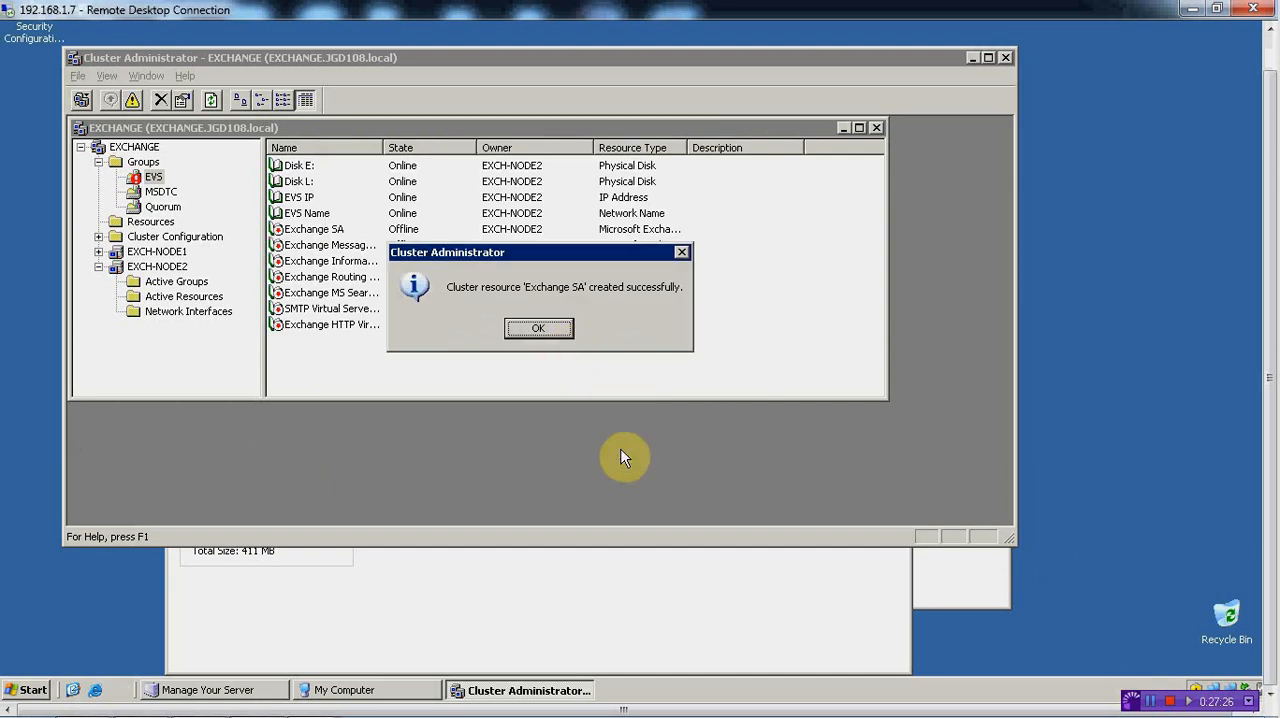
pyautogui.click(560, 333)
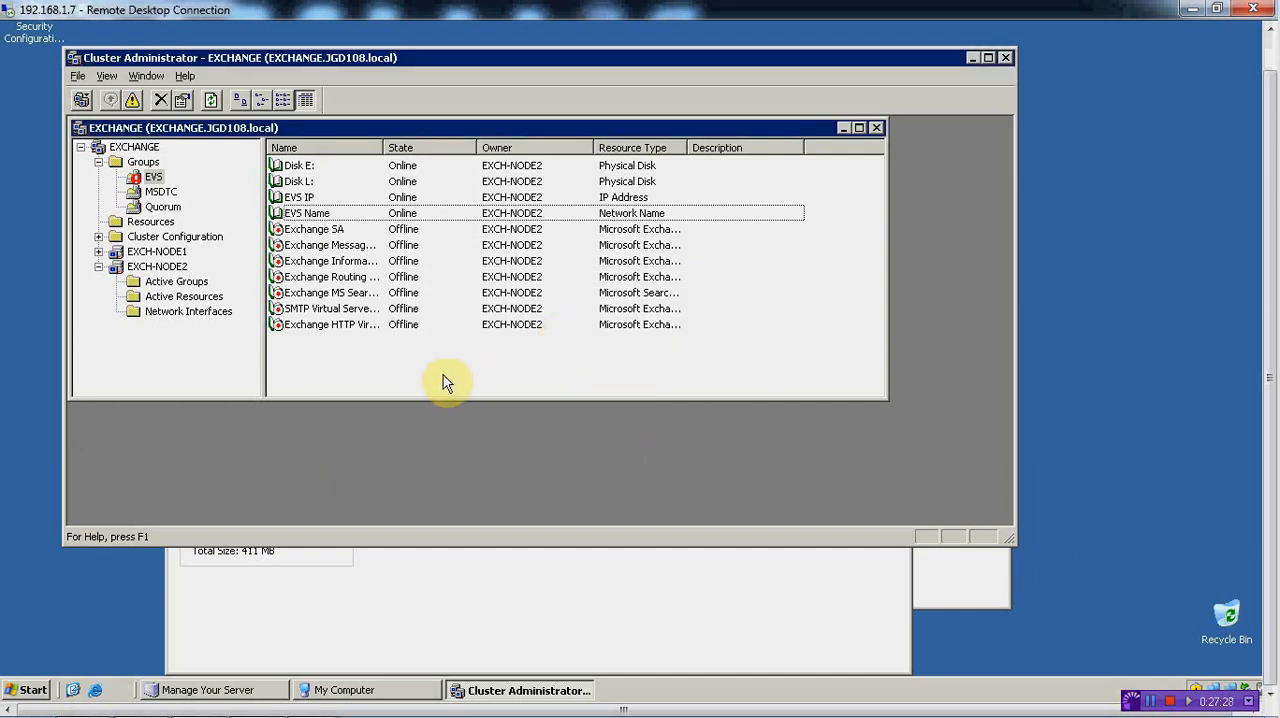
# Bring the SMTP virtual server and the Exchange message transfer agent resources in the EVS group online
pyautogui.click(325, 316)
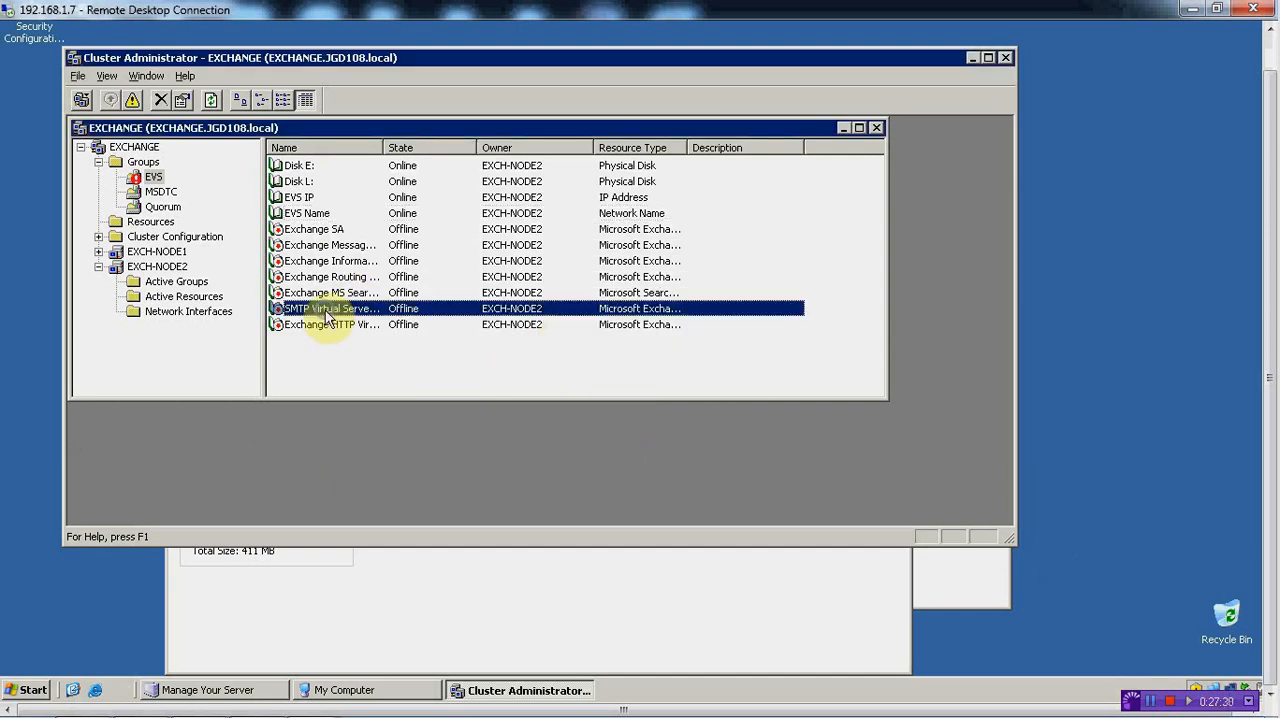
pyautogui.rightClick(322, 318)
pyautogui.click(347, 328)
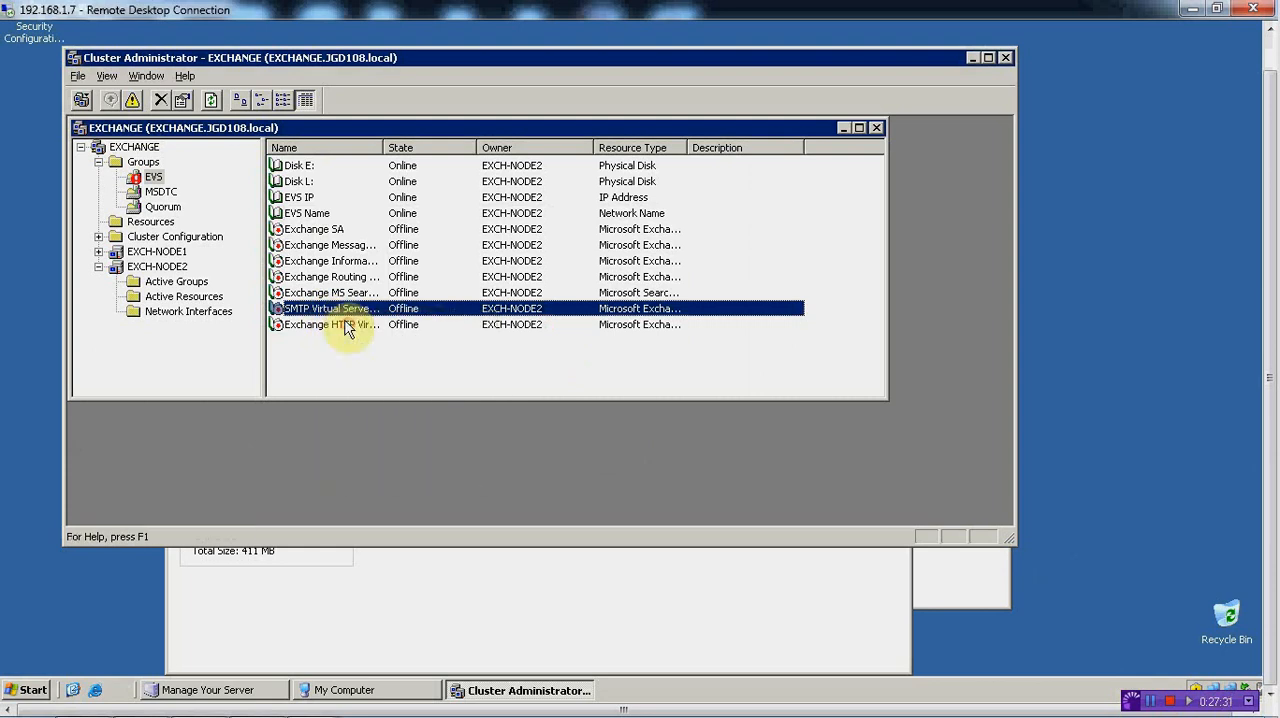
pyautogui.click(329, 248)
pyautogui.rightClick(330, 248)
pyautogui.click(335, 261)
# Bring the Exchange information store and Exchange routing service resources in the EVS group online
pyautogui.click(335, 262)
pyautogui.rightClick(335, 262)
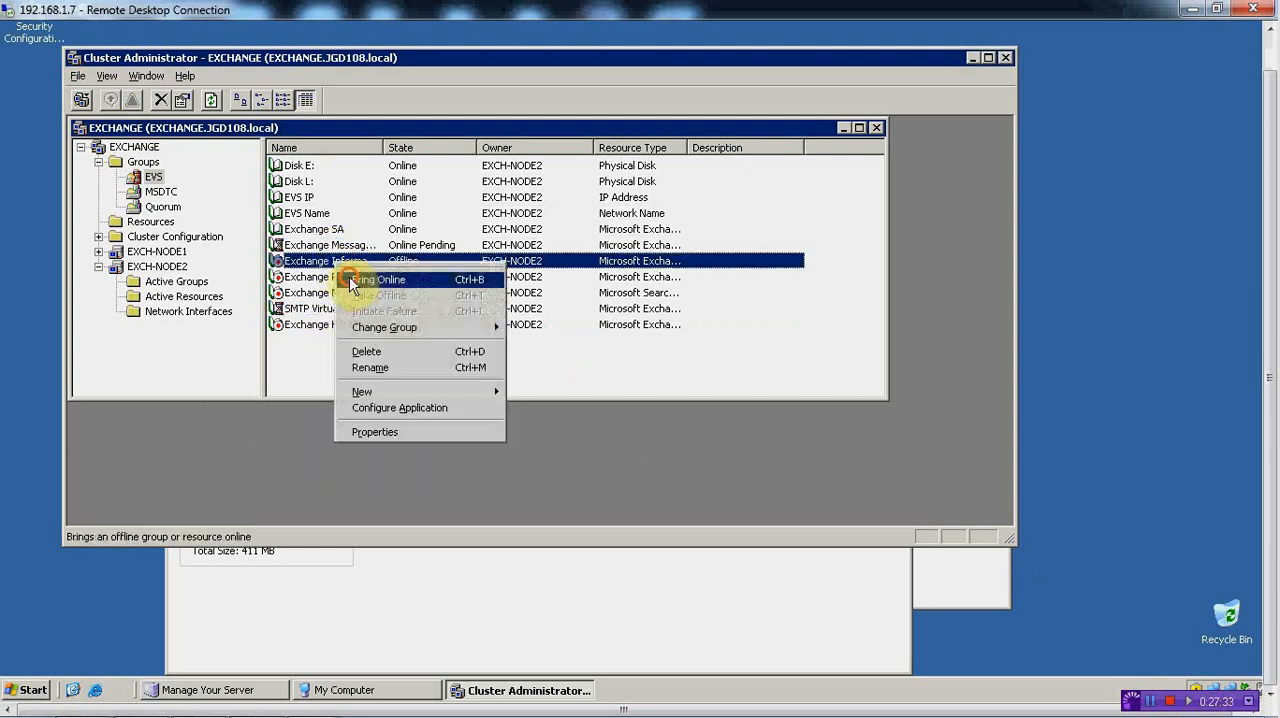
pyautogui.click(342, 275)
pyautogui.click(338, 277)
pyautogui.rightClick(338, 278)
pyautogui.click(343, 292)
# Bring the Exchange MS Search and Exchange HTTP virtual server resources in the EVS group online
pyautogui.click(343, 295)
pyautogui.rightClick(343, 295)
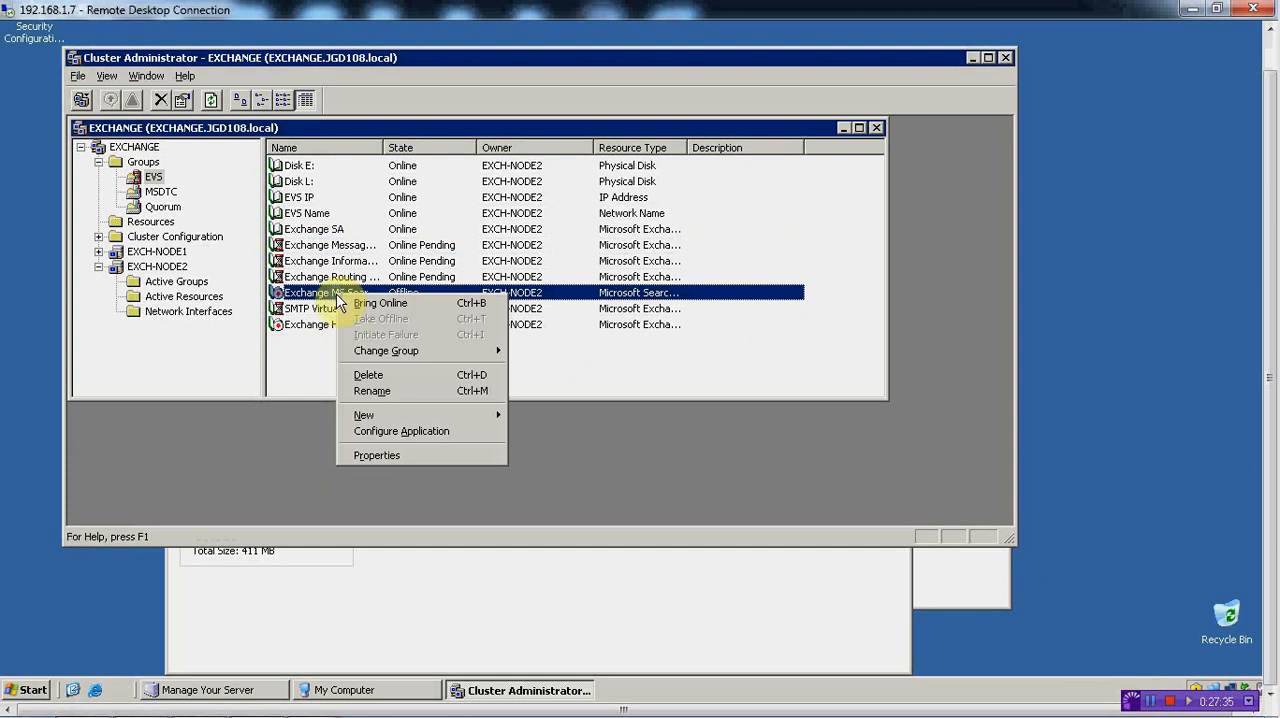
pyautogui.click(348, 308)
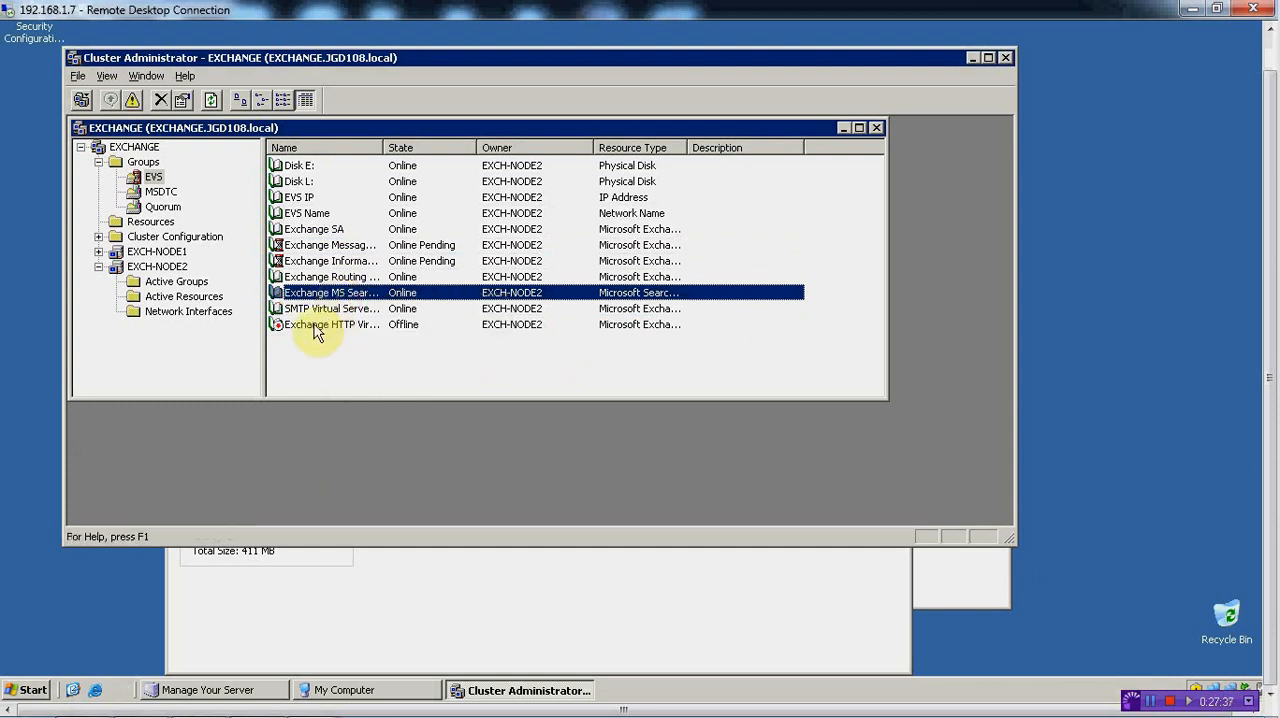
pyautogui.click(316, 328)
pyautogui.rightClick(316, 330)
pyautogui.click(341, 344)
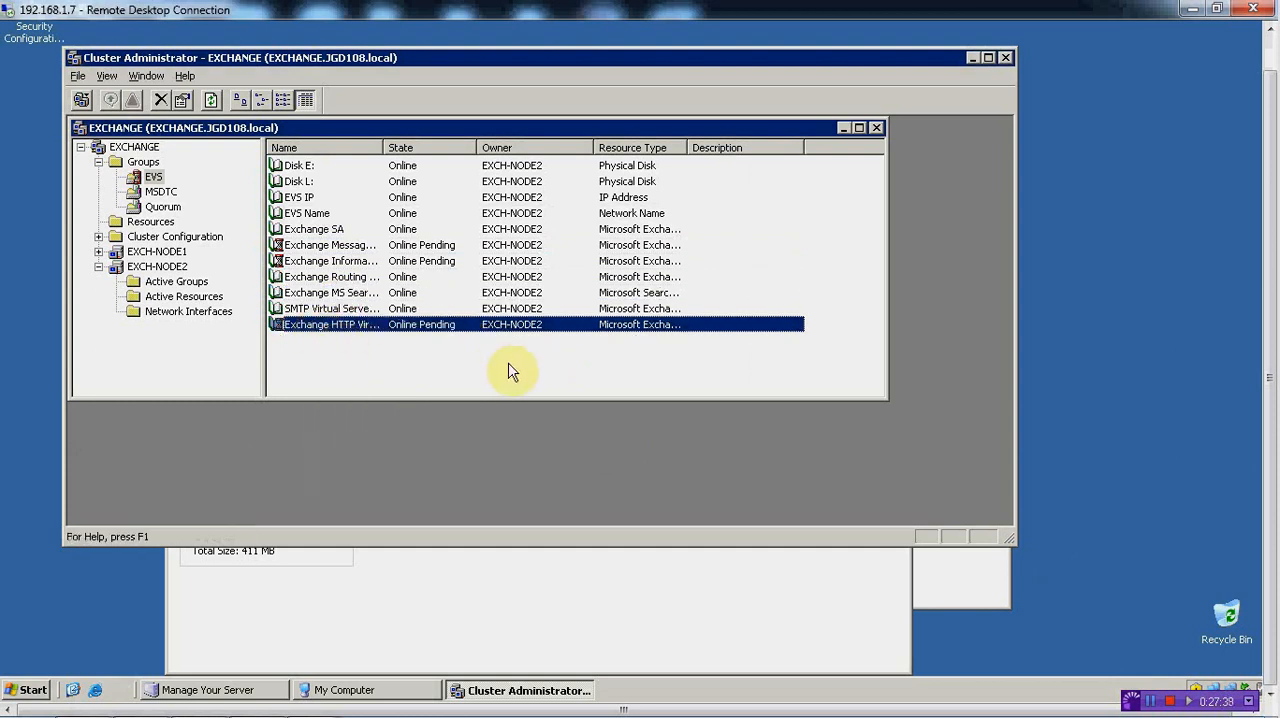